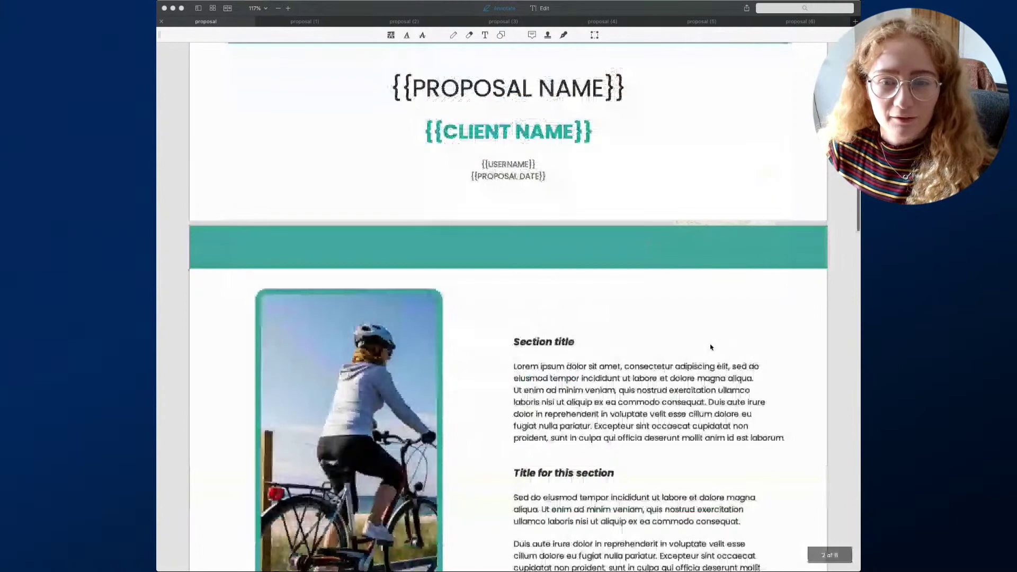
# Examine the page layouts of the smooth ride proposal PDF through to its back cover
pyautogui.scroll(-10, 711, 347)
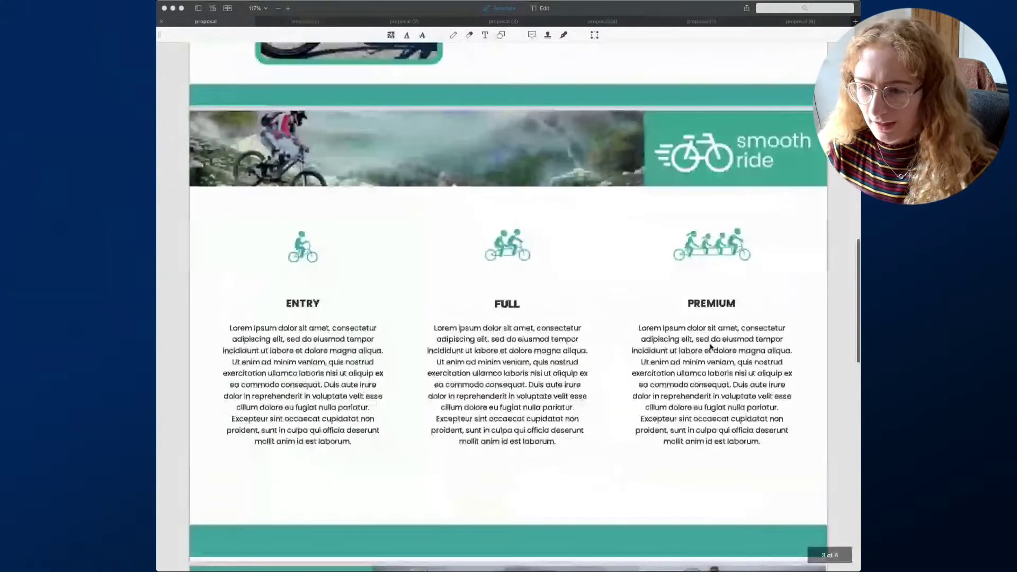
pyautogui.scroll(-10, 711, 347)
pyautogui.scroll(-2, 711, 347)
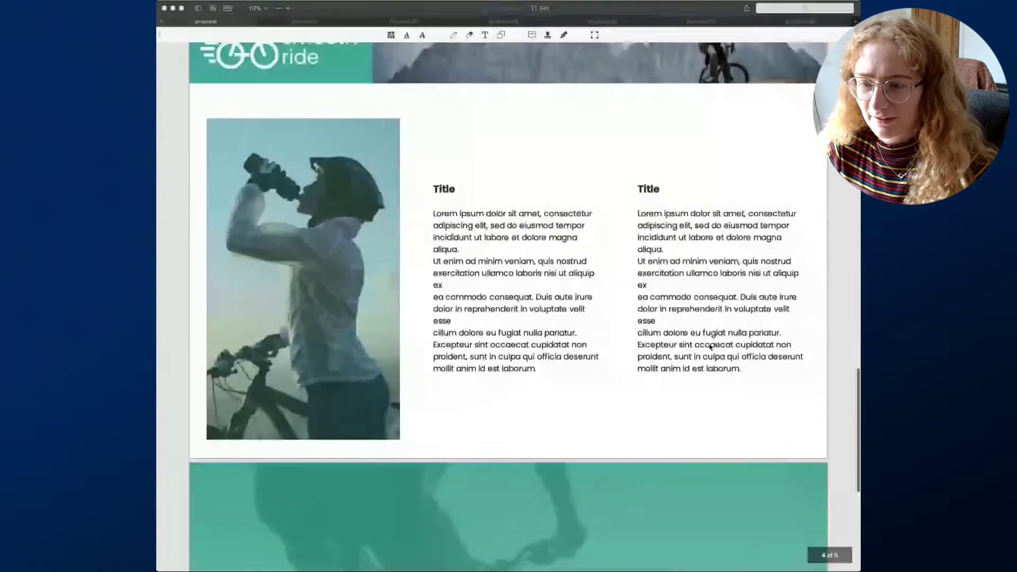
pyautogui.scroll(-7, 710, 347)
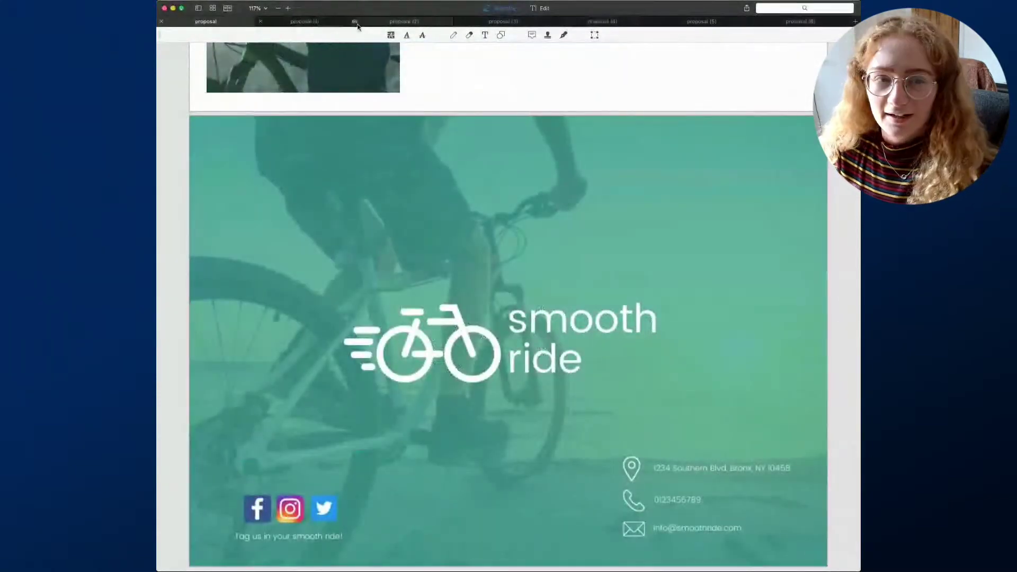
# View the Value Pricing Academy proposal (1), examining its team, section and service comparison pages
pyautogui.click(308, 24)
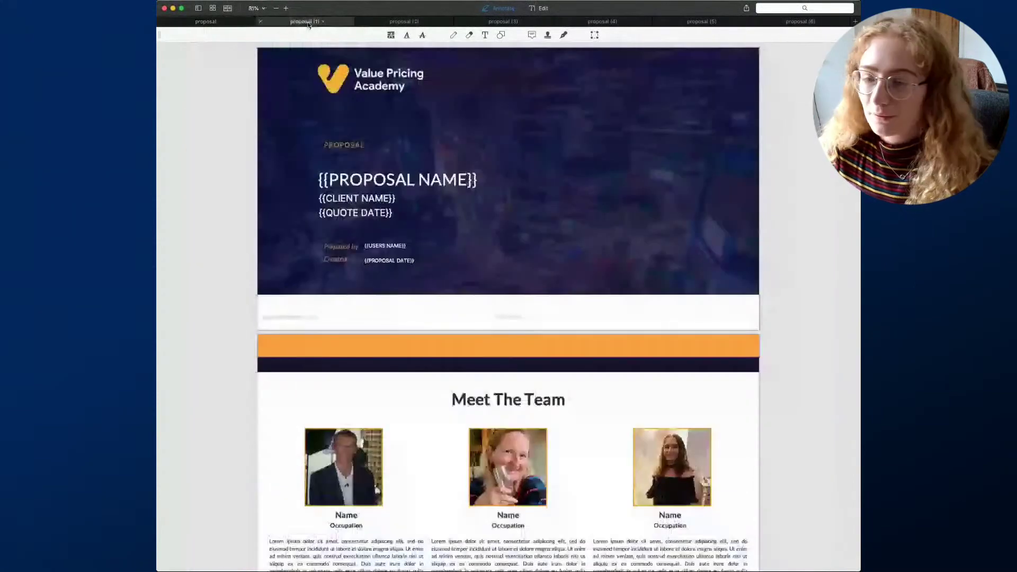
pyautogui.scroll(-1, 414, 171)
pyautogui.scroll(-7, 413, 171)
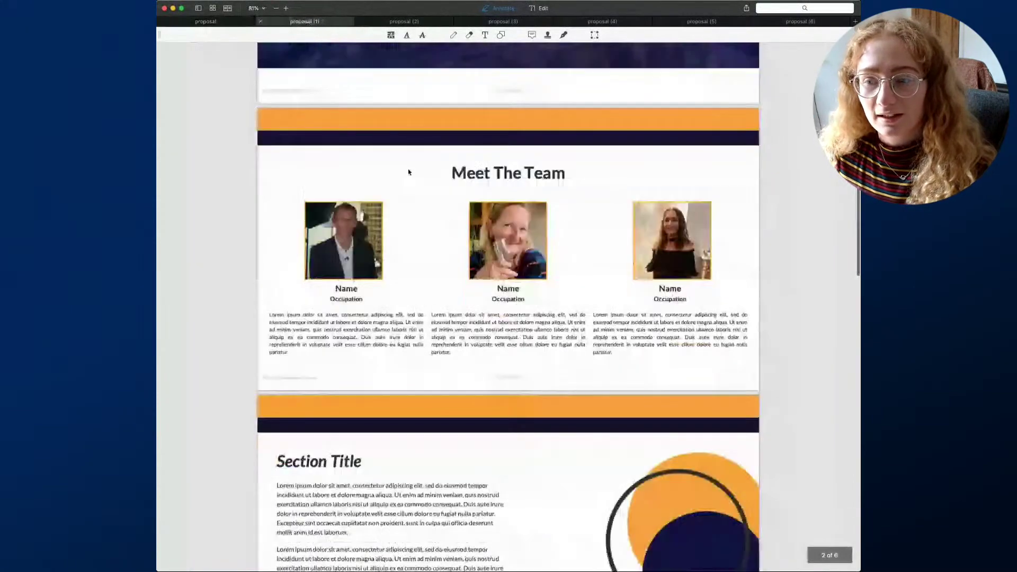
pyautogui.scroll(-4, 408, 170)
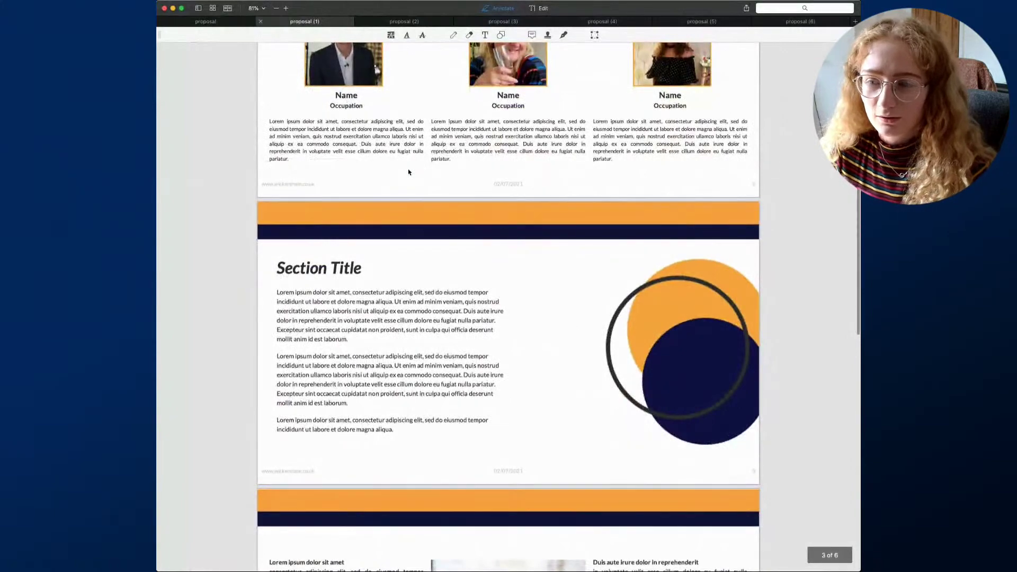
pyautogui.scroll(-9, 408, 169)
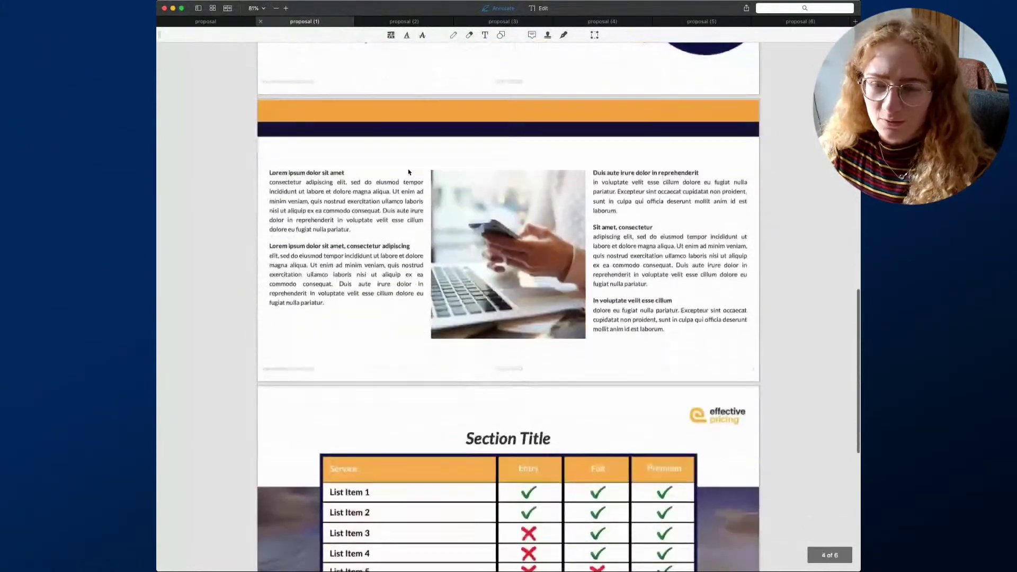
# View the ABC Accountants proposal (2), examining its fixed price agreement, Appendix 1 and Appendix 2 pages
pyautogui.click(403, 21)
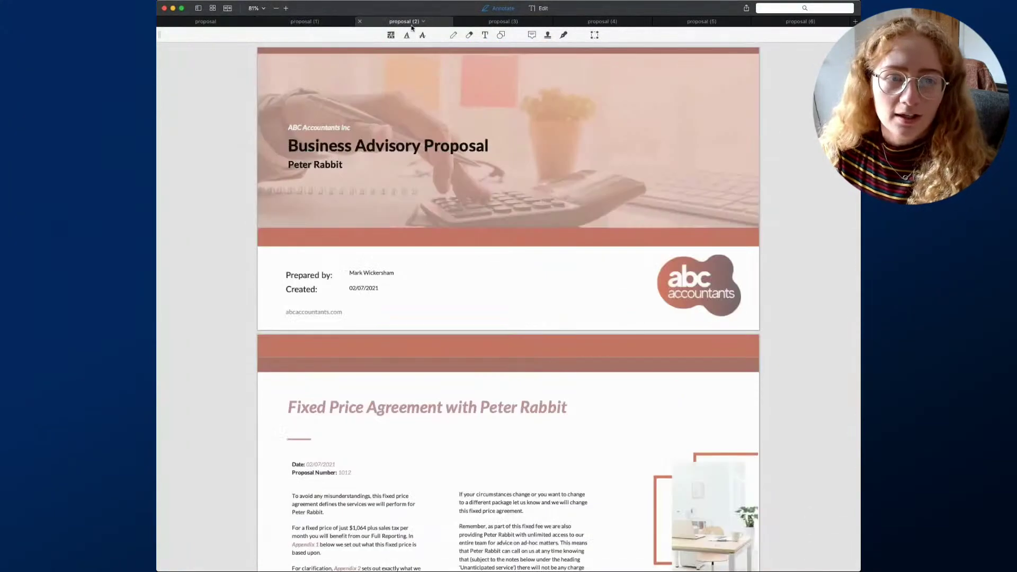
pyautogui.scroll(-3, 481, 212)
pyautogui.scroll(-6, 482, 212)
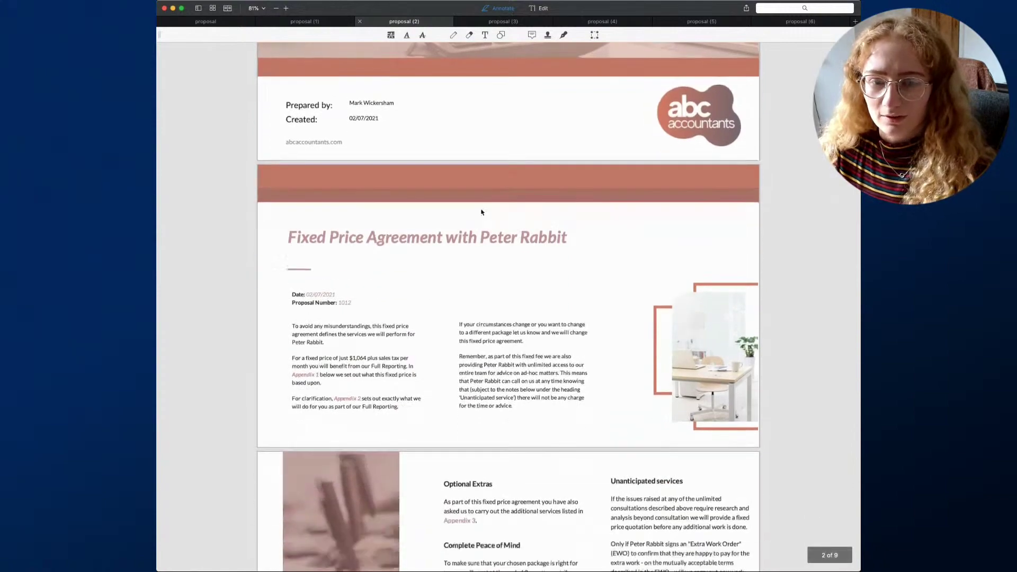
pyautogui.scroll(-4, 481, 210)
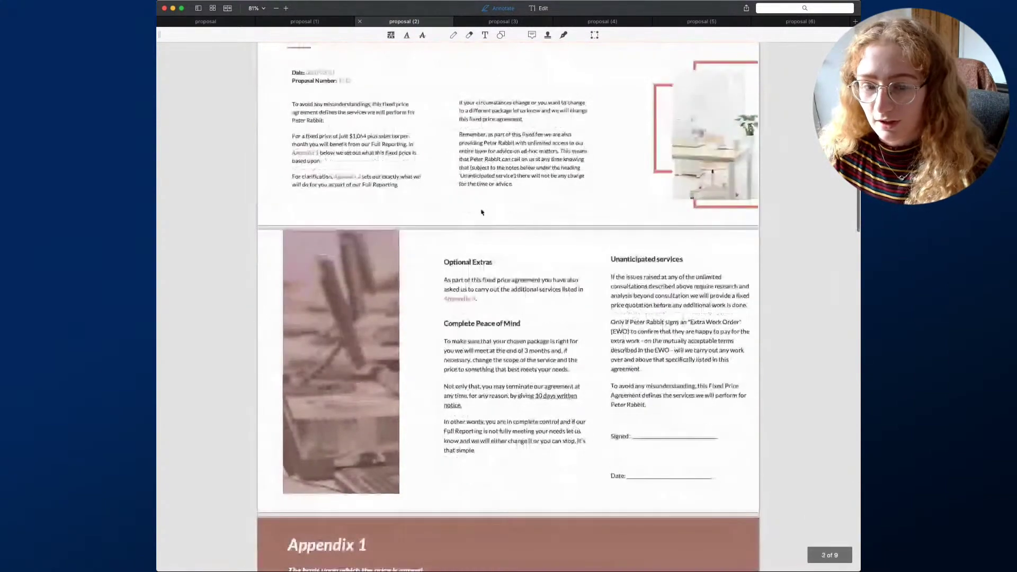
pyautogui.scroll(-10, 482, 211)
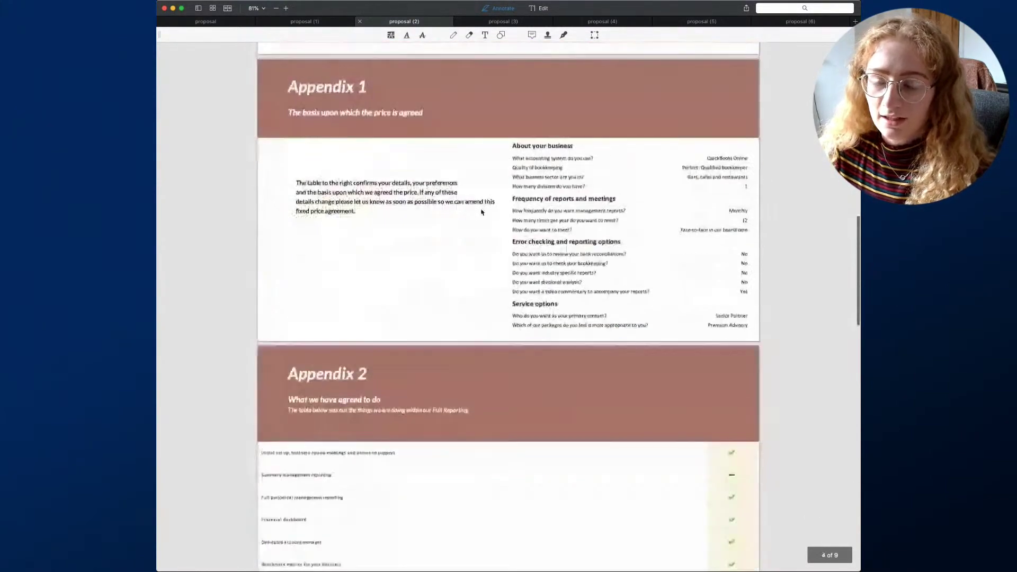
pyautogui.scroll(-5, 482, 212)
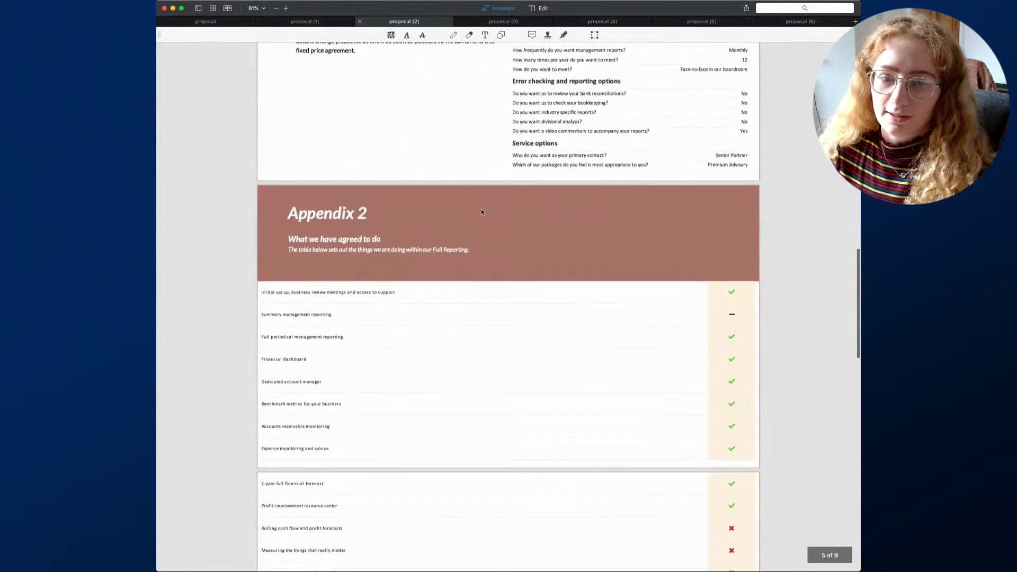
# View the portrait ABC Accountants proposal (3) and the Xtended Financial Resources proposal (4), examining their page designs
pyautogui.click(485, 23)
pyautogui.scroll(-6, 447, 175)
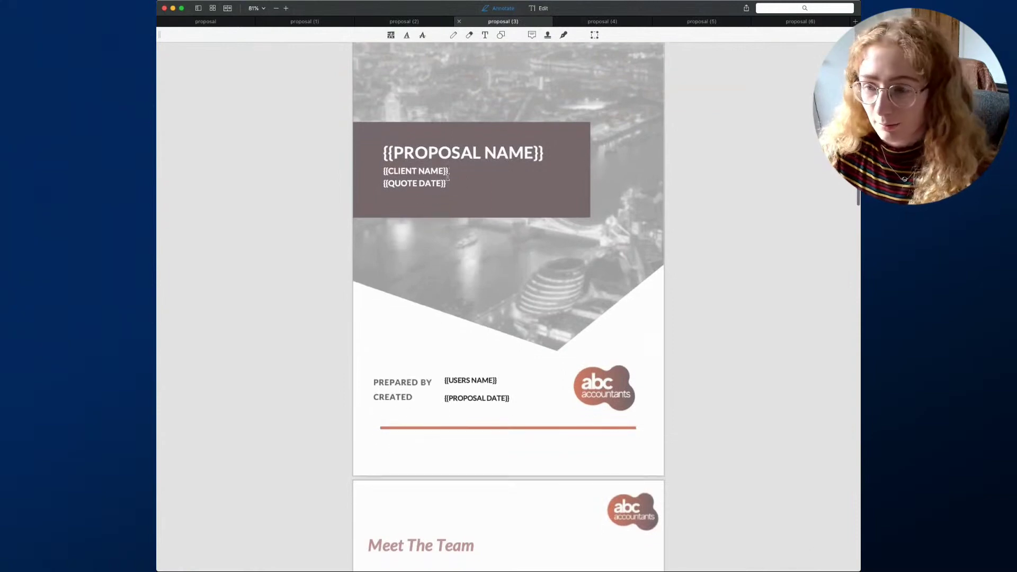
pyautogui.scroll(-15, 446, 181)
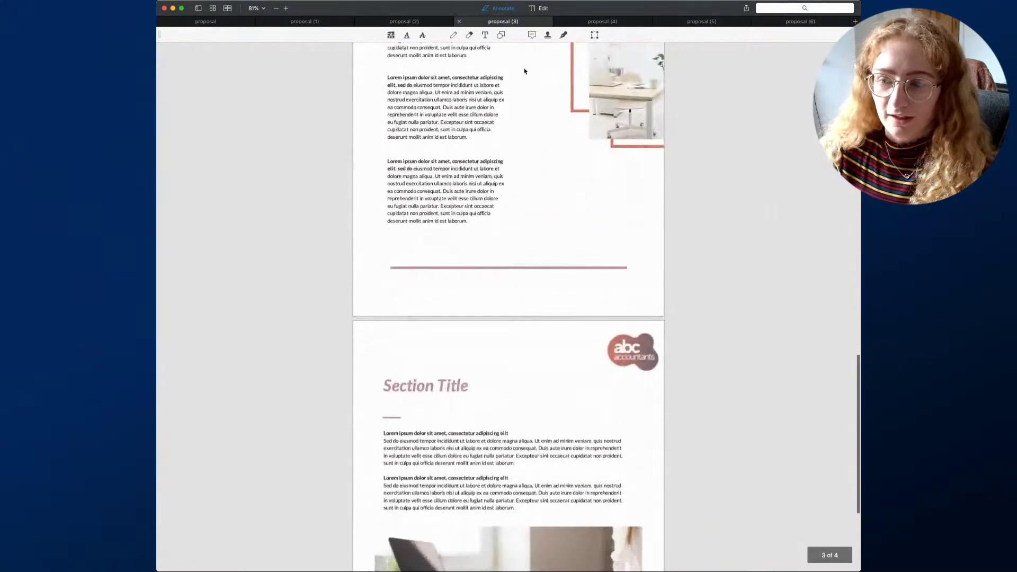
pyautogui.hotkey('ctrl', 'Tab')
pyautogui.scroll(-6, 498, 202)
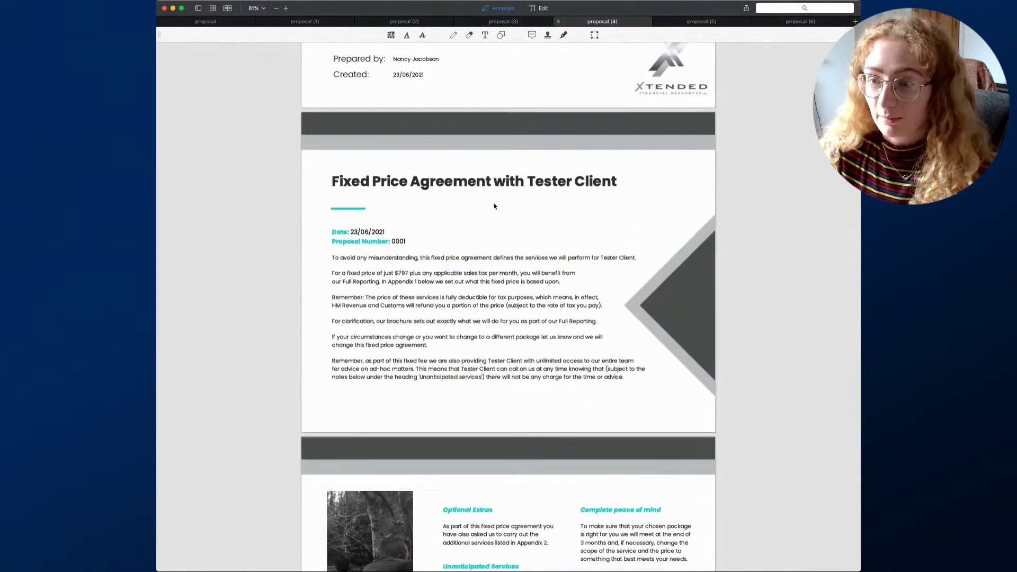
pyautogui.scroll(-9, 493, 206)
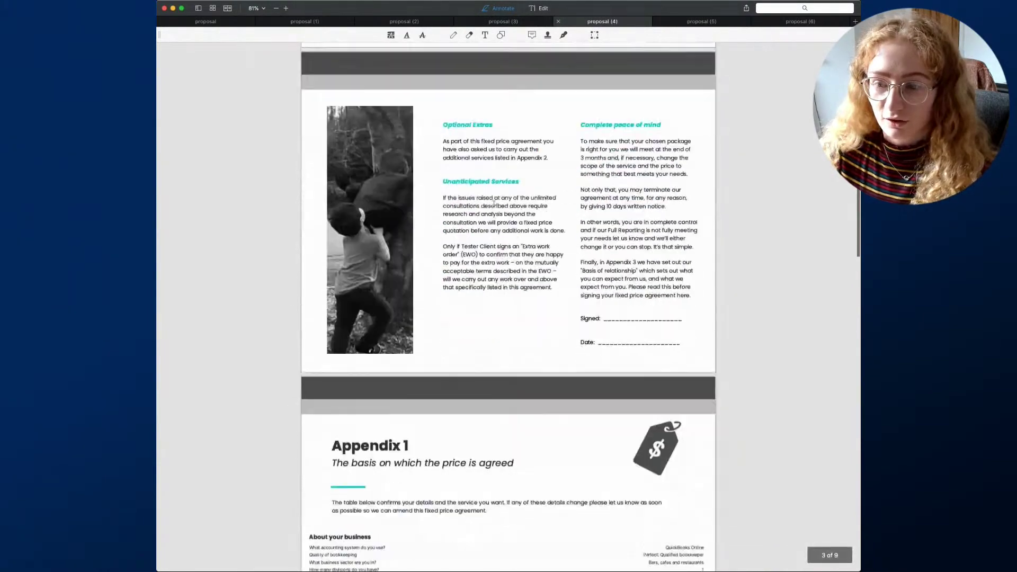
# View the Beyond Bookkeeping proposal (5), examining its cover, client letter and engagement terms pages
pyautogui.hotkey('ctrl', 'Tab')
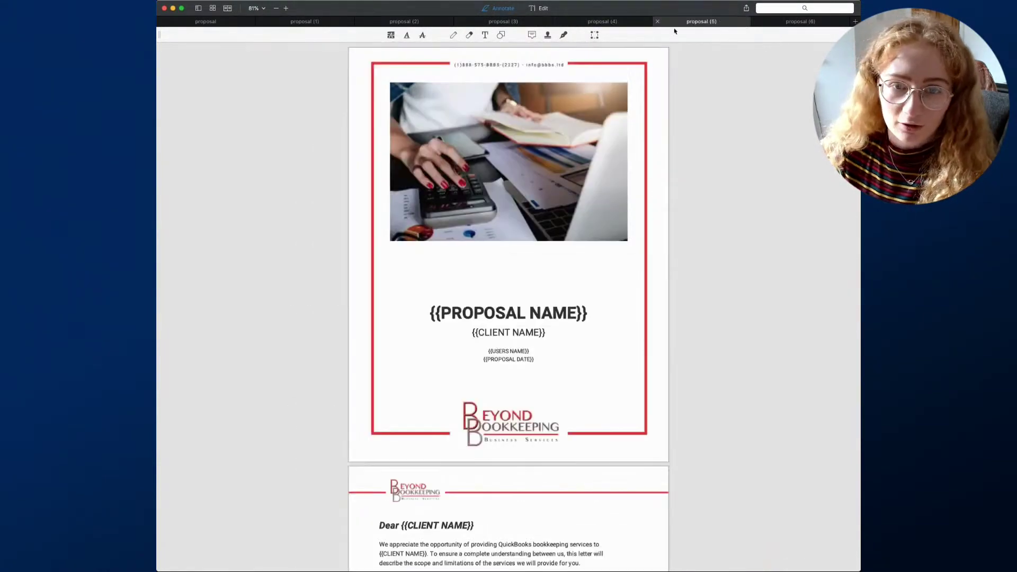
pyautogui.scroll(-6, 548, 198)
pyautogui.scroll(-7, 545, 203)
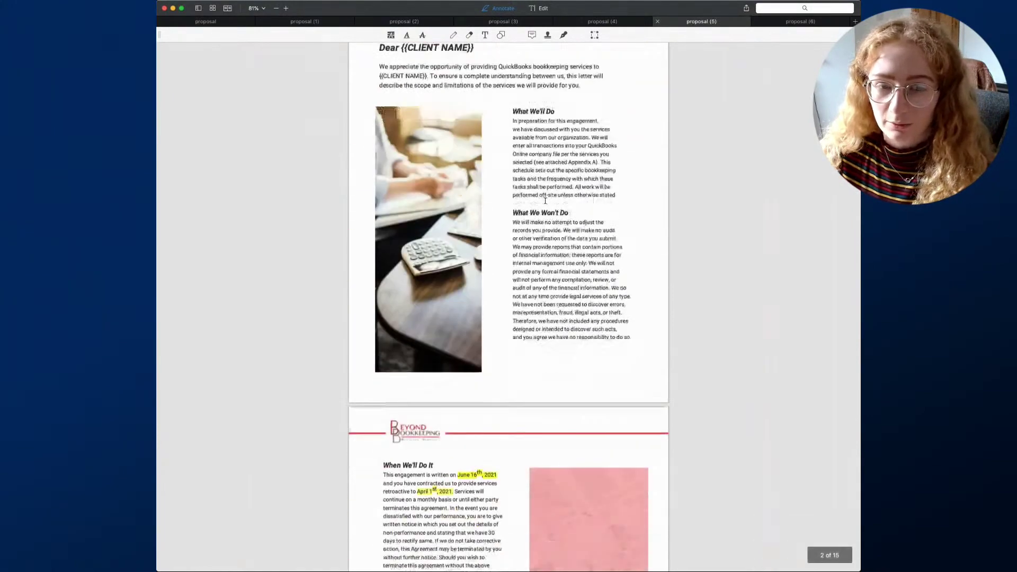
pyautogui.scroll(-15, 546, 203)
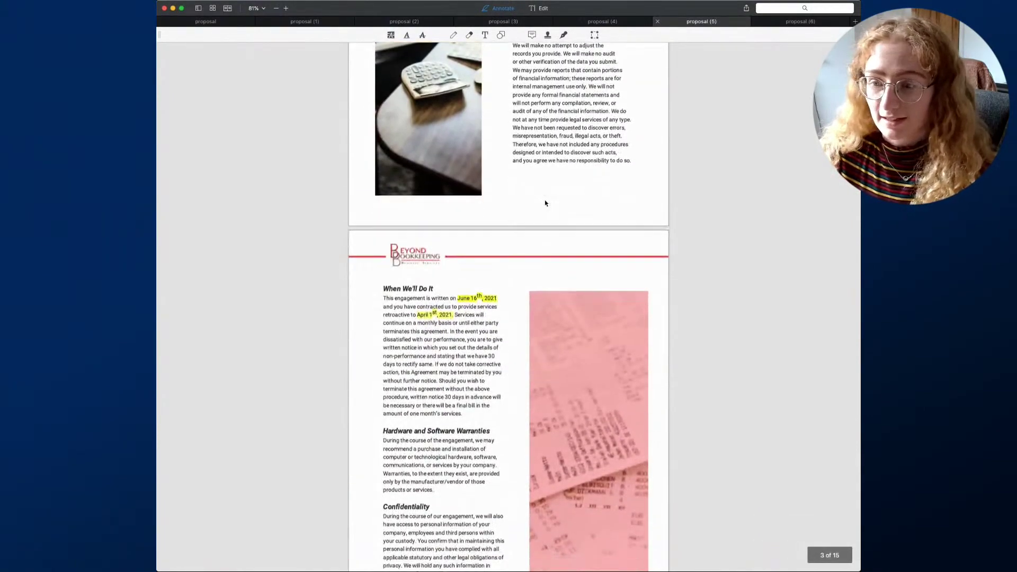
# View the TMG Business Services proposal (6), examining its agreement pages, appendices and cover
pyautogui.click(785, 22)
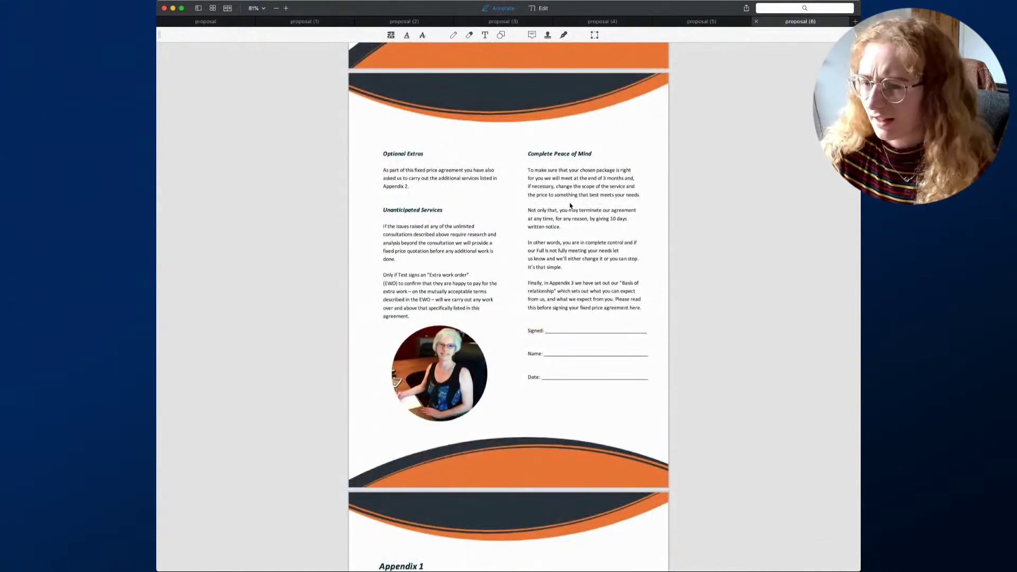
pyautogui.scroll(-3, 570, 205)
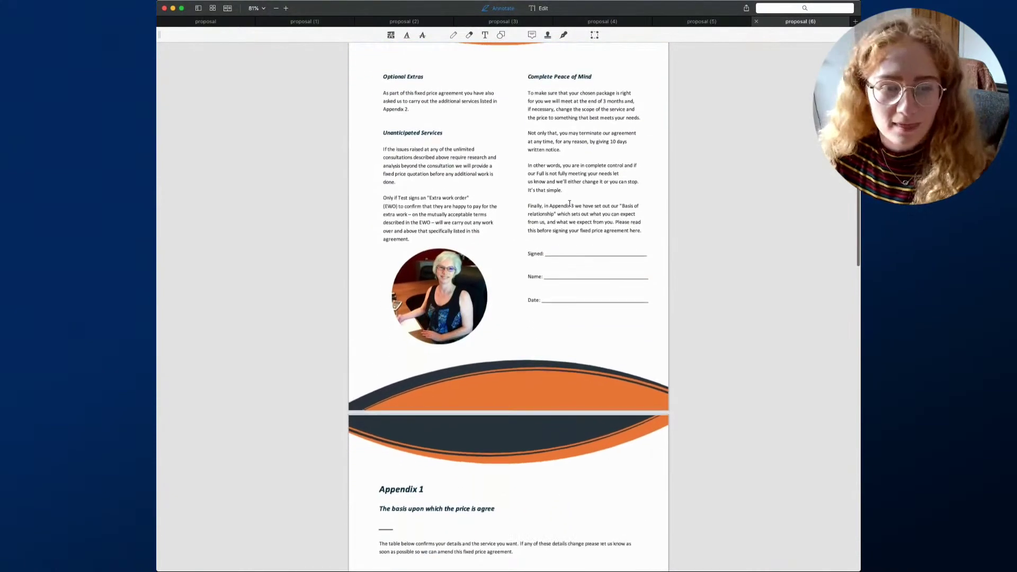
pyautogui.scroll(10, 569, 205)
pyautogui.scroll(-2, 570, 205)
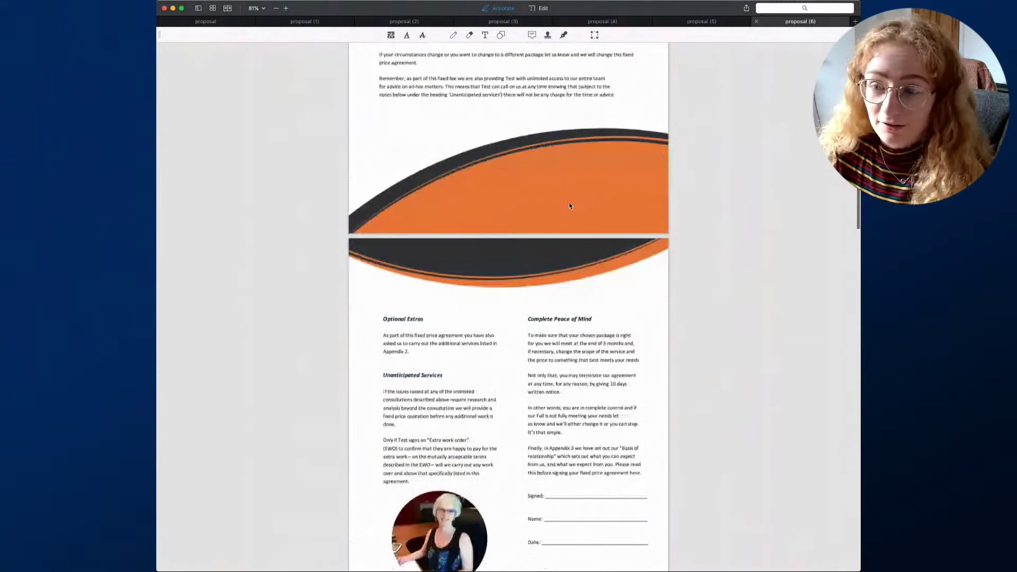
pyautogui.scroll(-1, 569, 206)
pyautogui.scroll(-15, 570, 205)
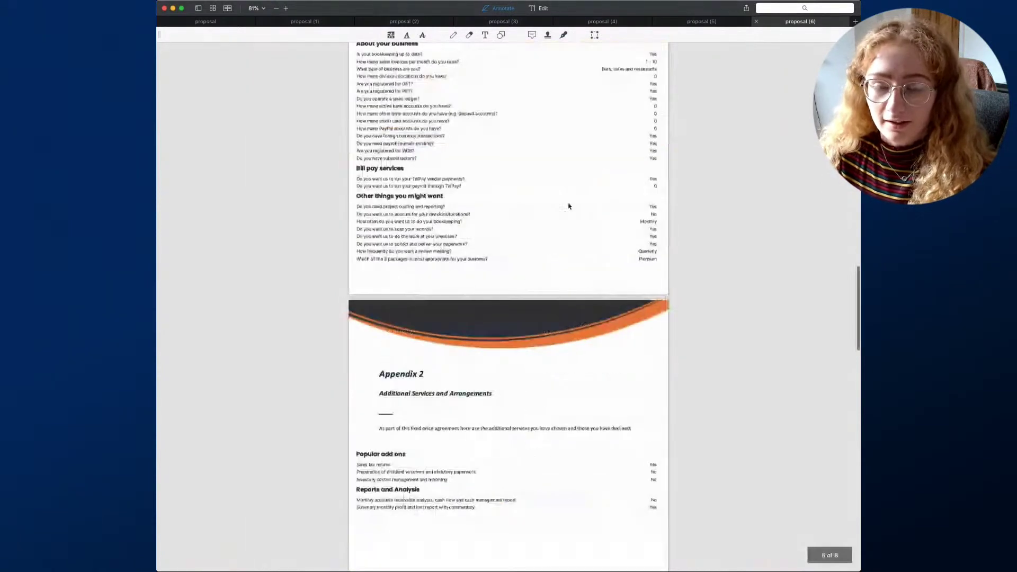
pyautogui.scroll(5, 569, 206)
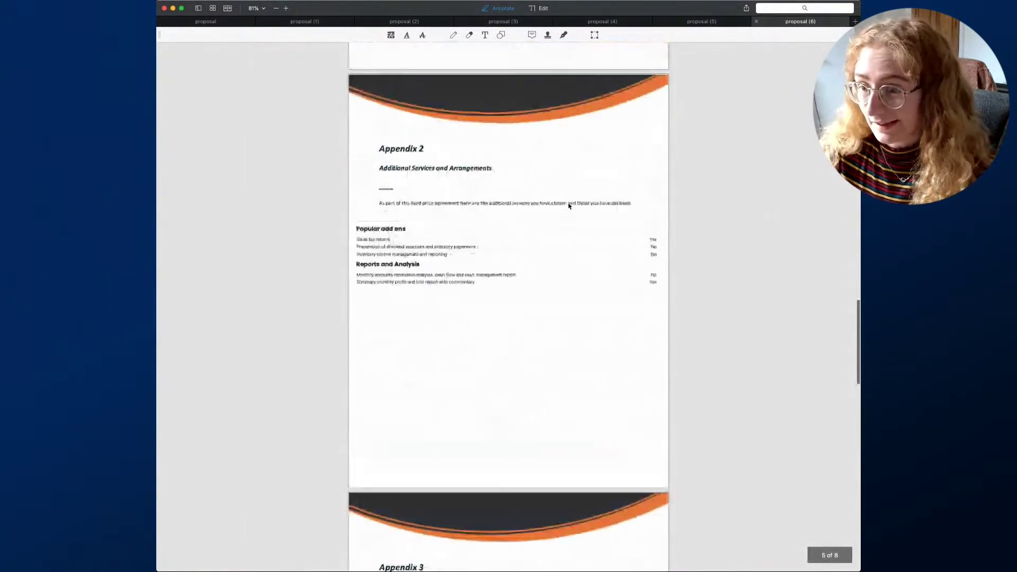
pyautogui.scroll(10, 569, 206)
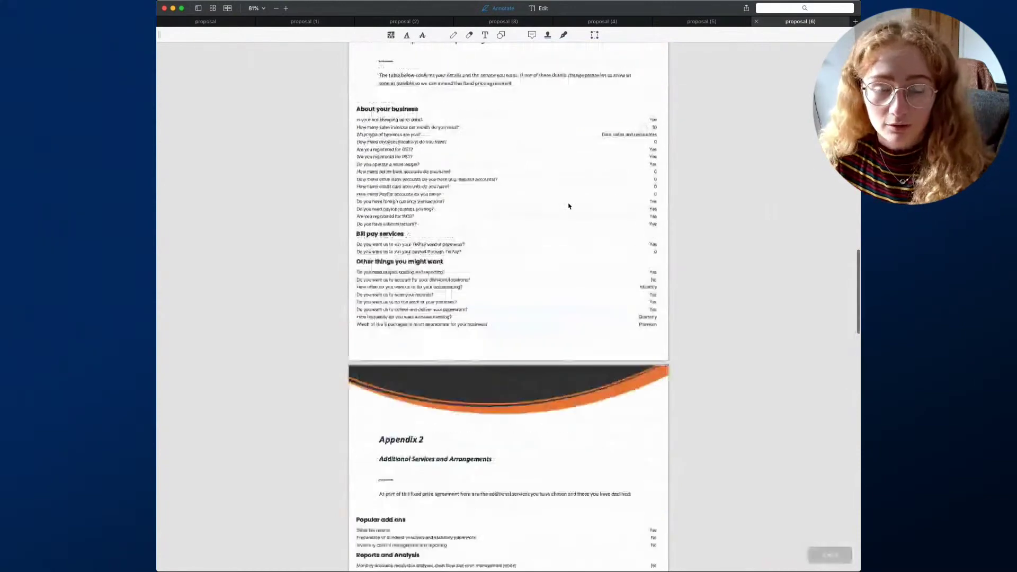
pyautogui.scroll(10, 569, 206)
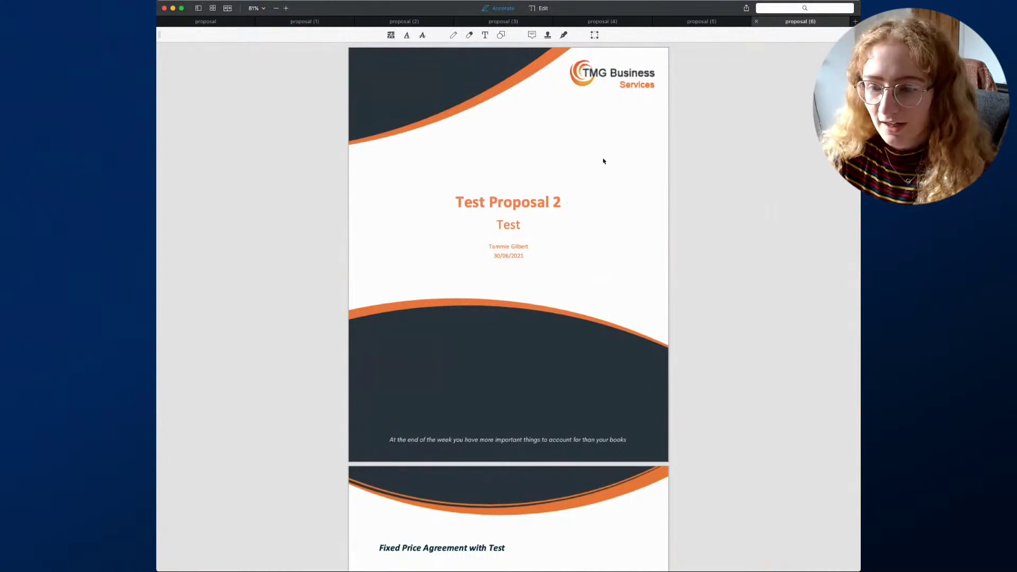
# Switch to the Effective Pricing site in Chrome and review the Proposal Templates list
pyautogui.press('super+Tab')
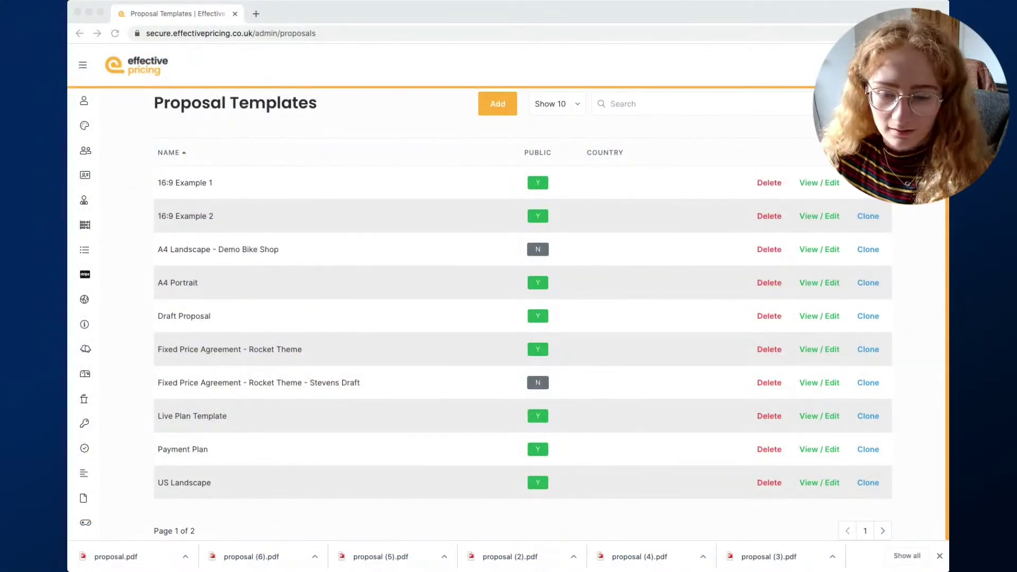
pyautogui.scroll(1, 359, 229)
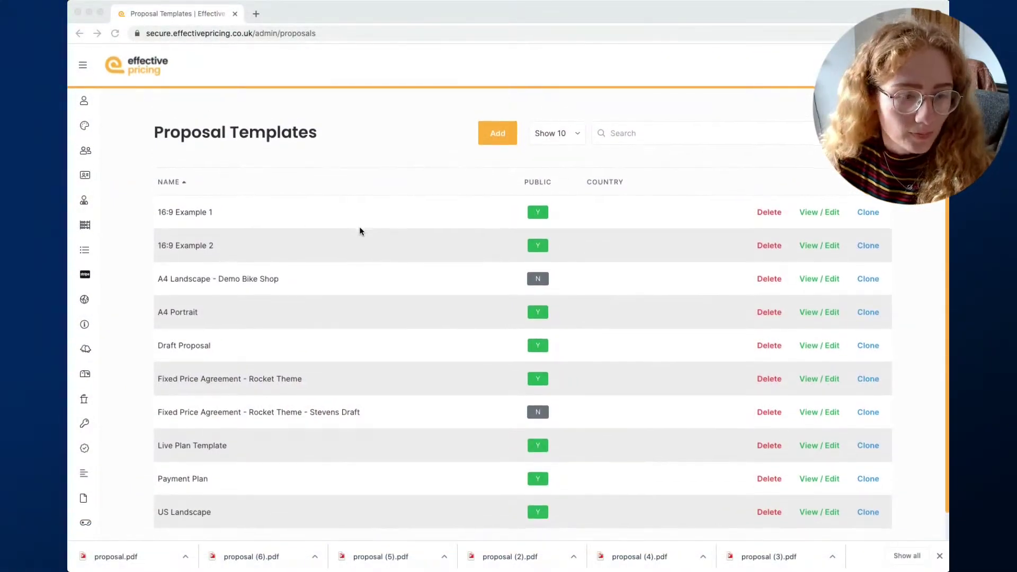
pyautogui.scroll(-1, 318, 241)
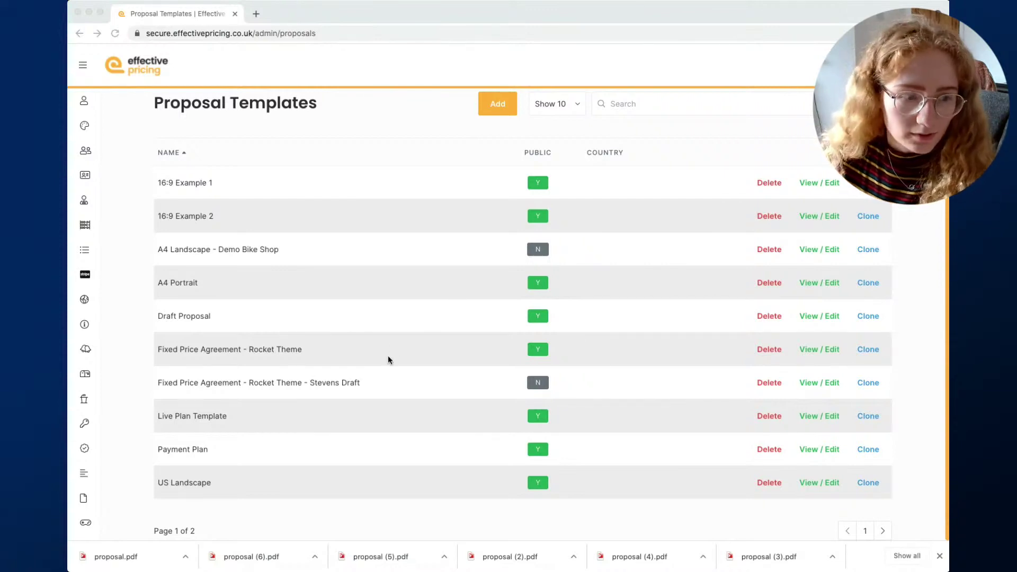
pyautogui.scroll(2, 387, 358)
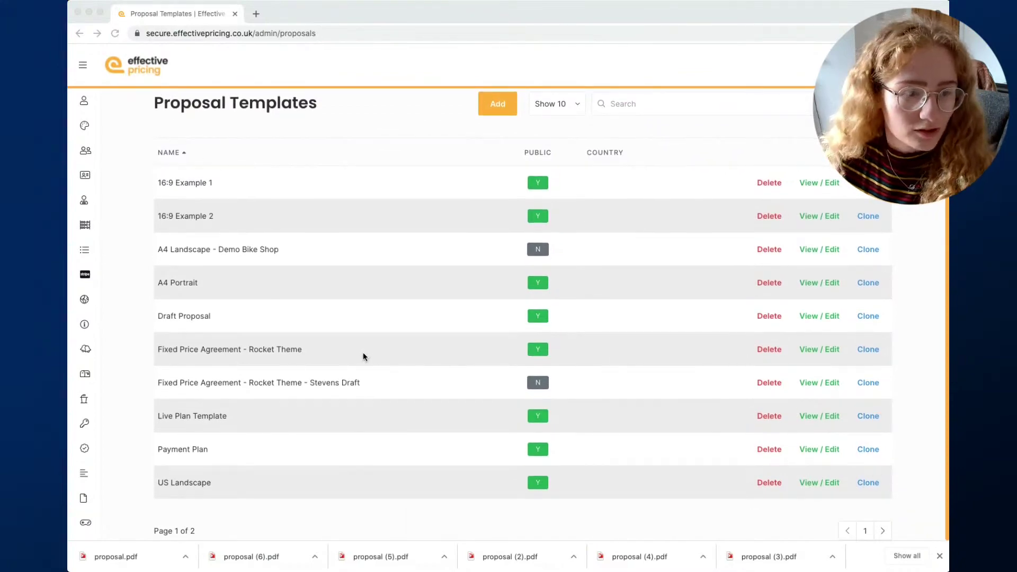
# Try to open the US Landscape template for editing, and sign back in to the account
pyautogui.click(818, 486)
pyautogui.click(817, 486)
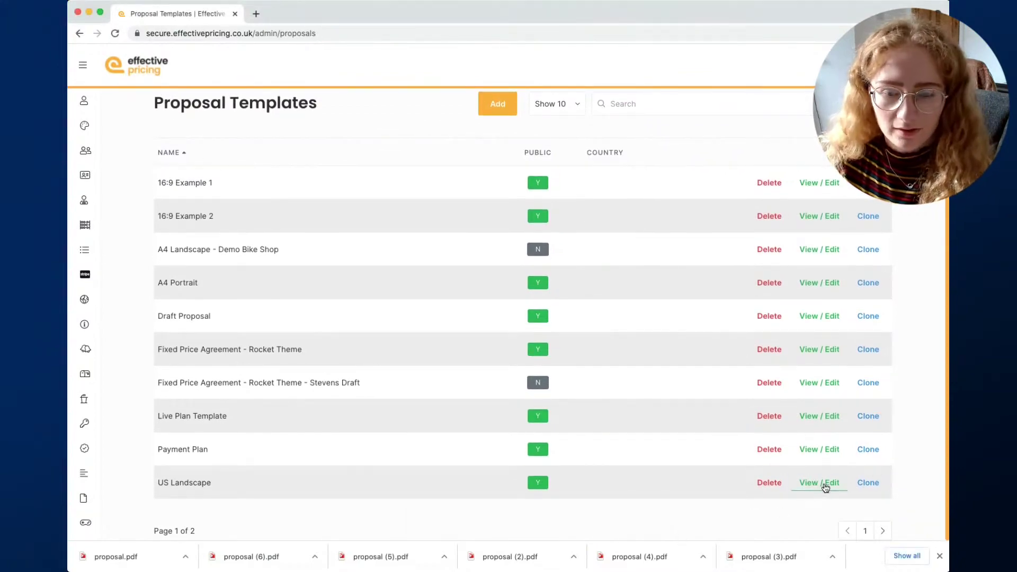
pyautogui.click(473, 368)
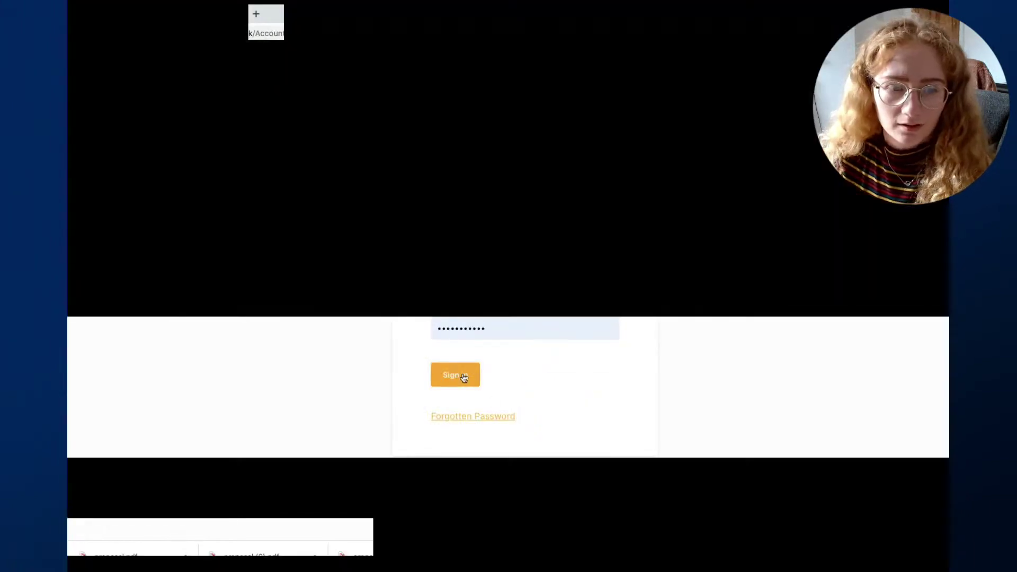
# Open the US Landscape template from Proposal Templates and save its proposal details to reach the page editor
pyautogui.scroll(-5, 357, 393)
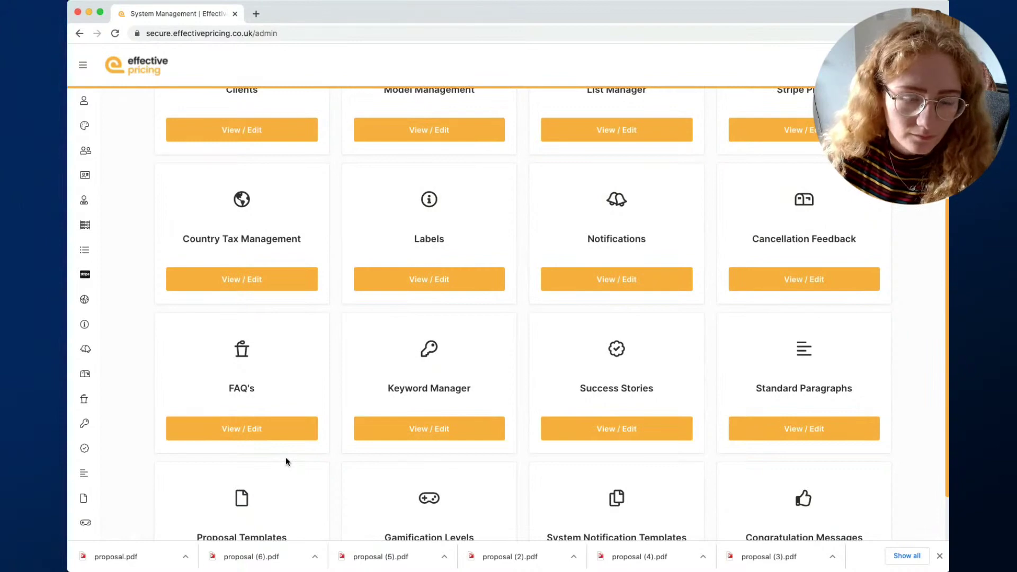
pyautogui.scroll(-2, 276, 488)
pyautogui.click(271, 503)
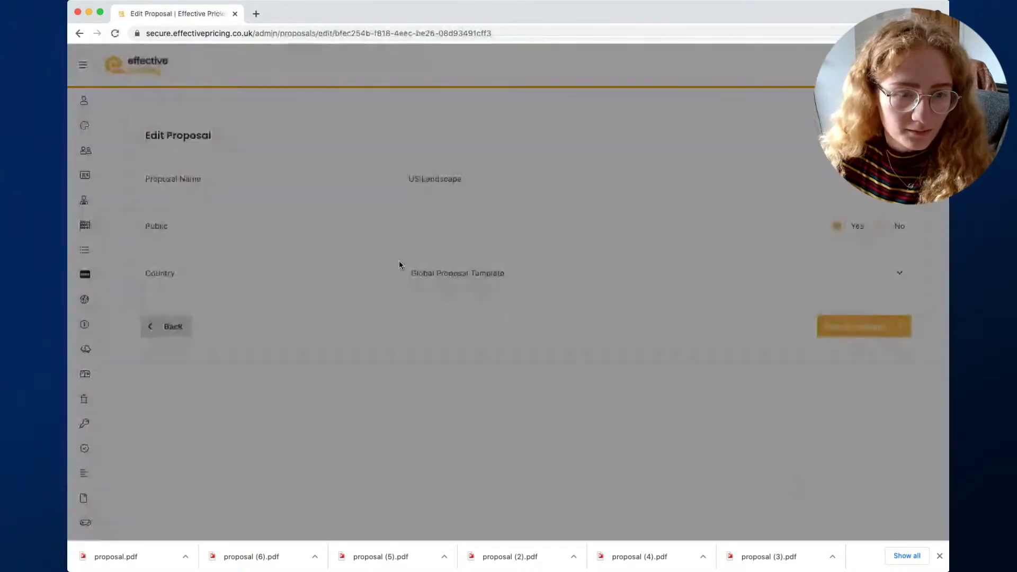
pyautogui.click(862, 318)
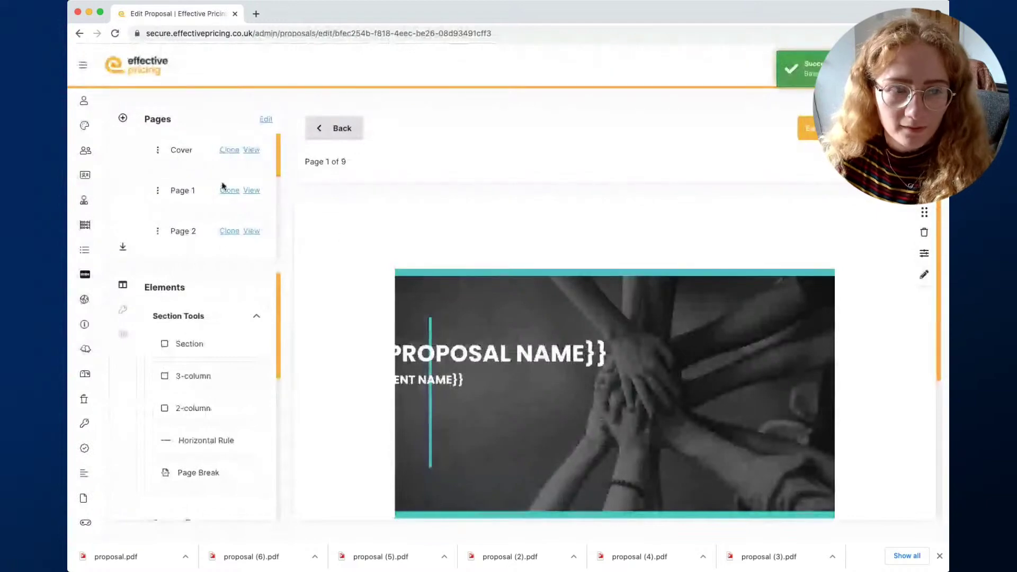
# Save and preview the US Landscape proposal, examine its cover, agreement and appendix pages, and return to the editor
pyautogui.click(808, 128)
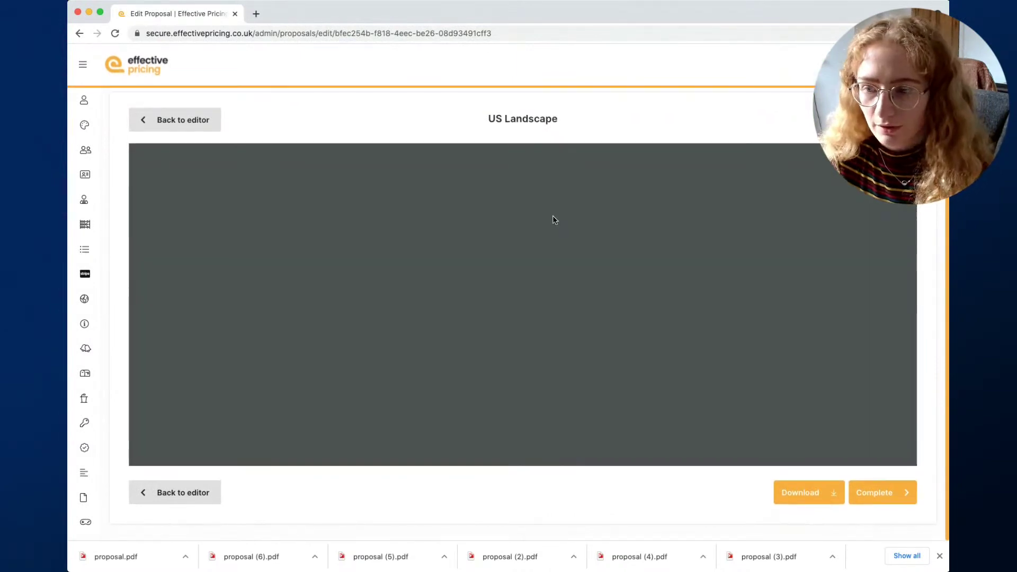
pyautogui.scroll(-2, 530, 297)
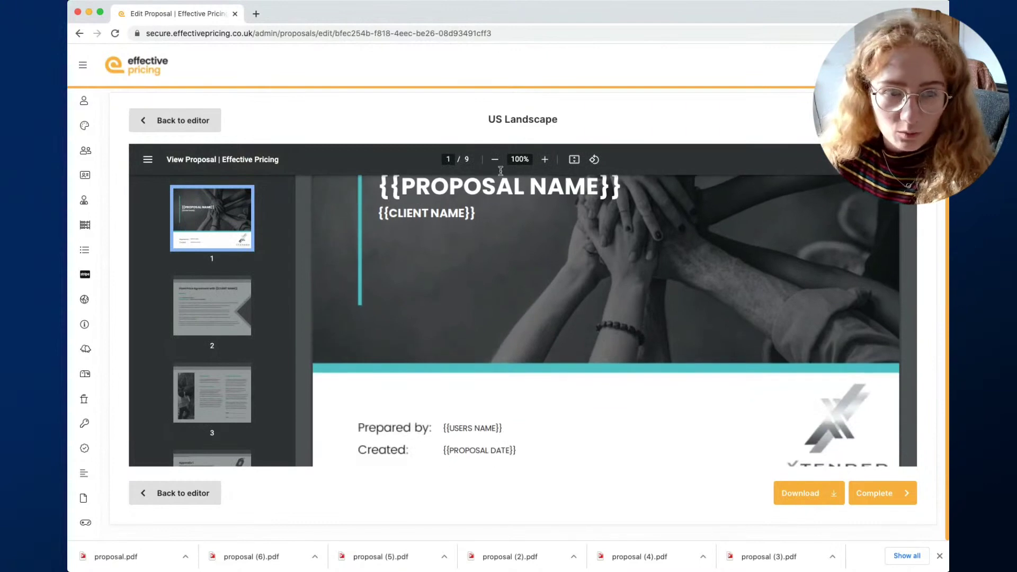
pyautogui.scroll(-3, 546, 294)
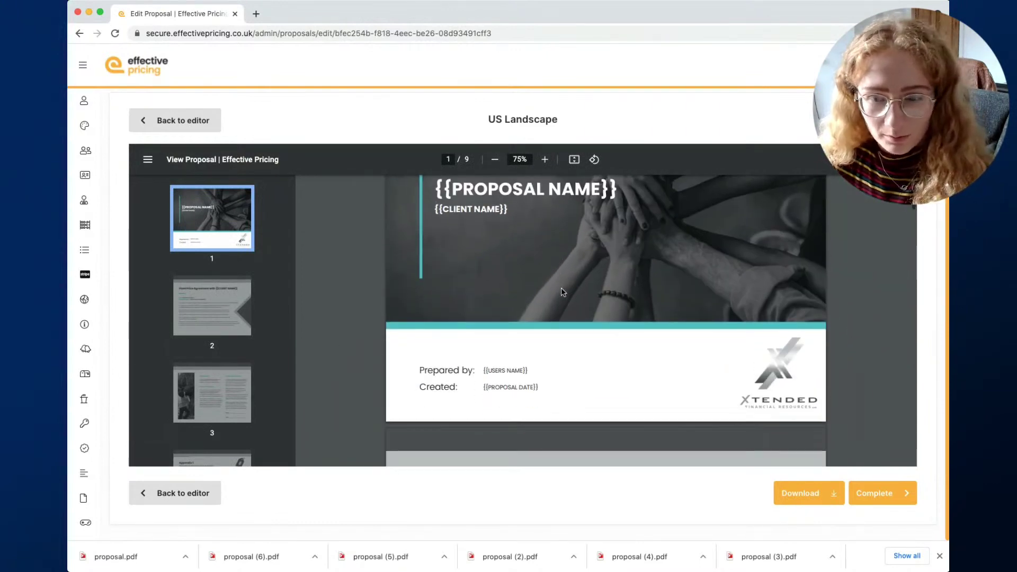
pyautogui.scroll(-5, 562, 290)
pyautogui.scroll(-2, 560, 291)
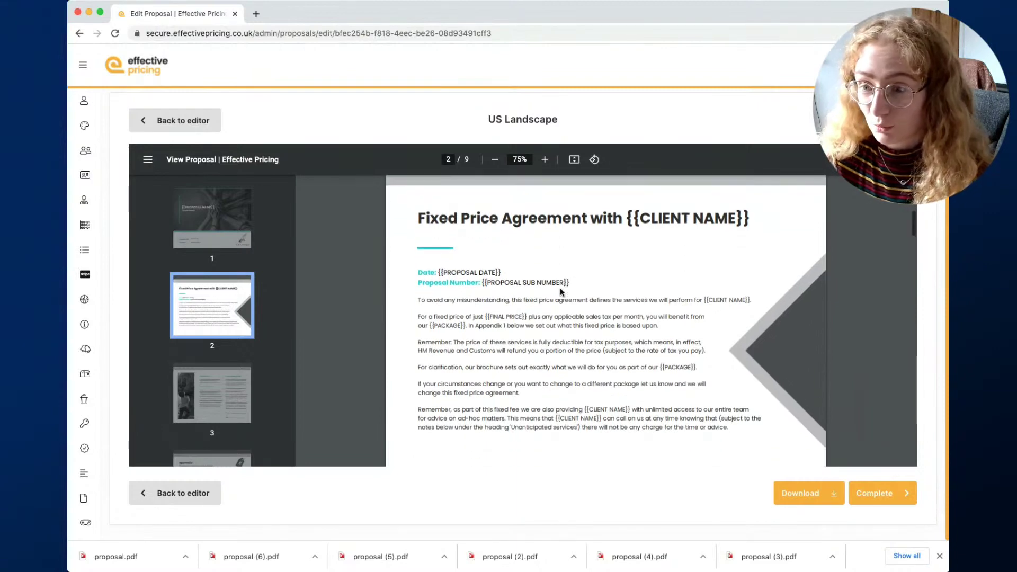
pyautogui.scroll(-3, 561, 289)
pyautogui.scroll(-10, 560, 290)
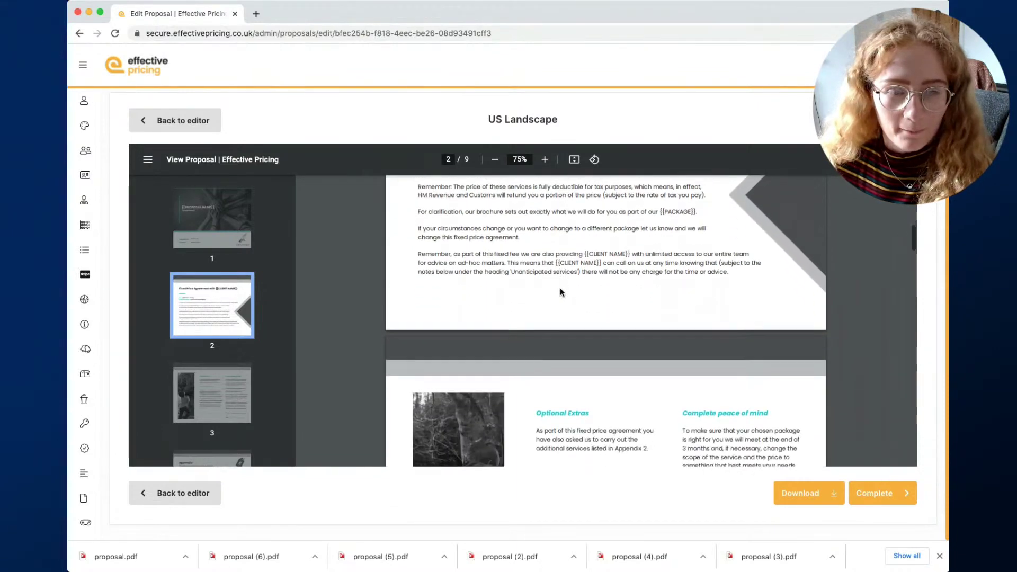
pyautogui.scroll(-9, 561, 291)
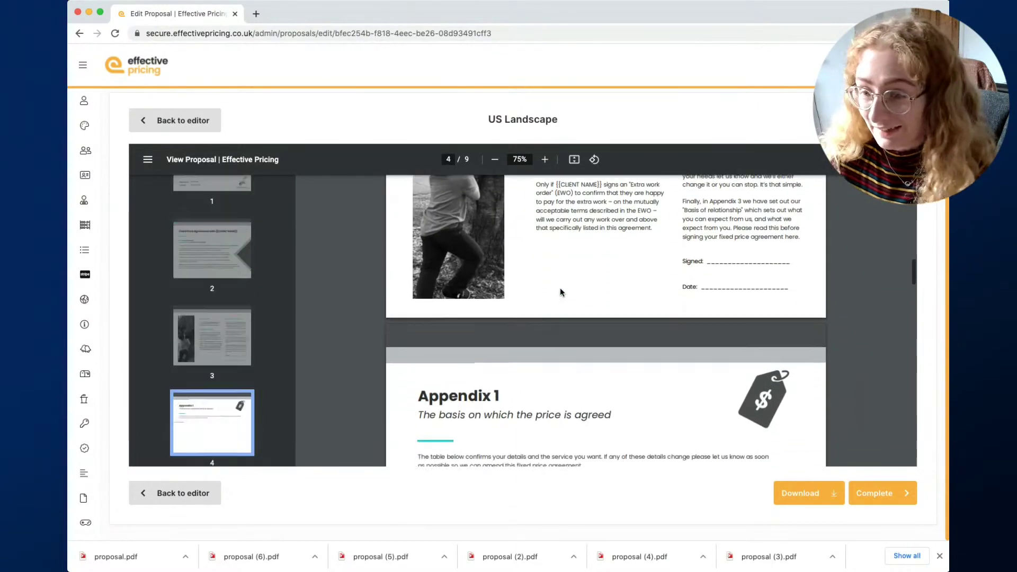
pyautogui.scroll(8, 561, 290)
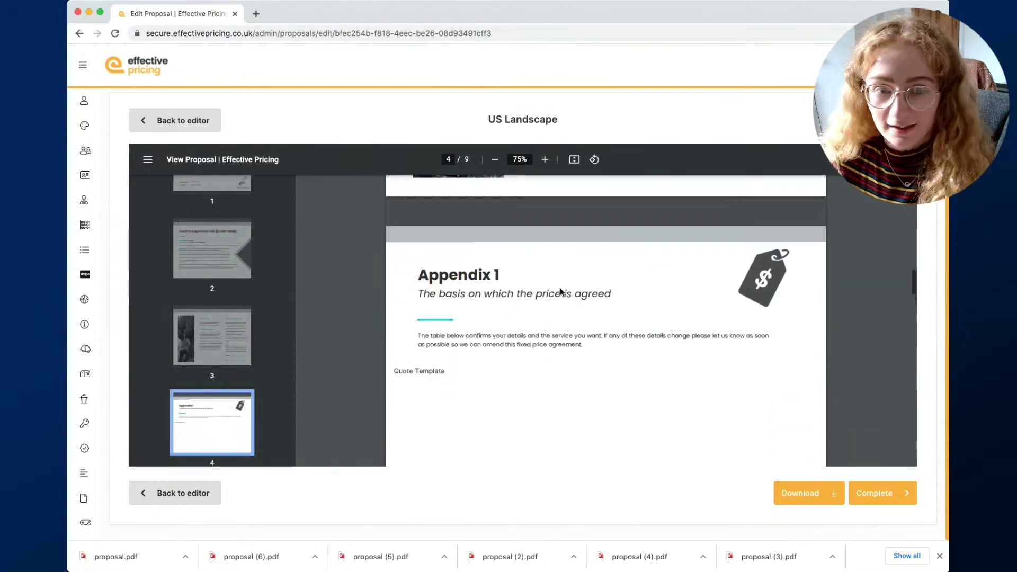
pyautogui.scroll(8, 560, 290)
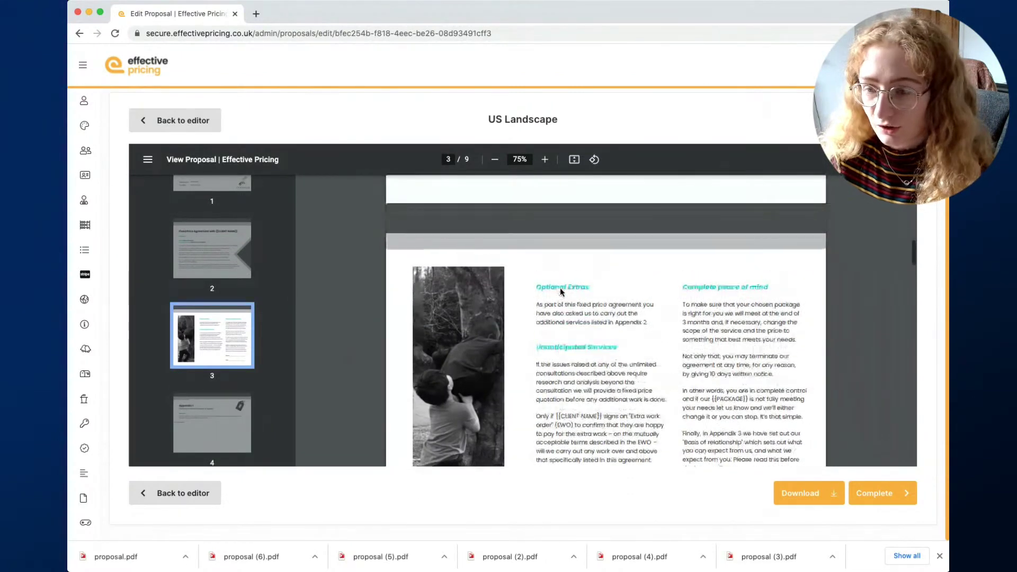
pyautogui.scroll(3, 560, 291)
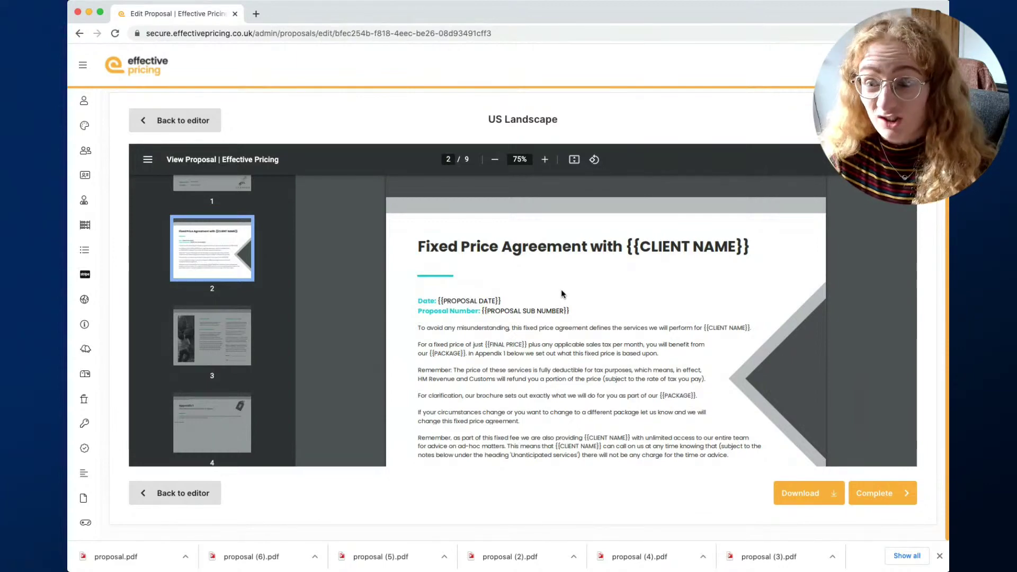
pyautogui.click(186, 121)
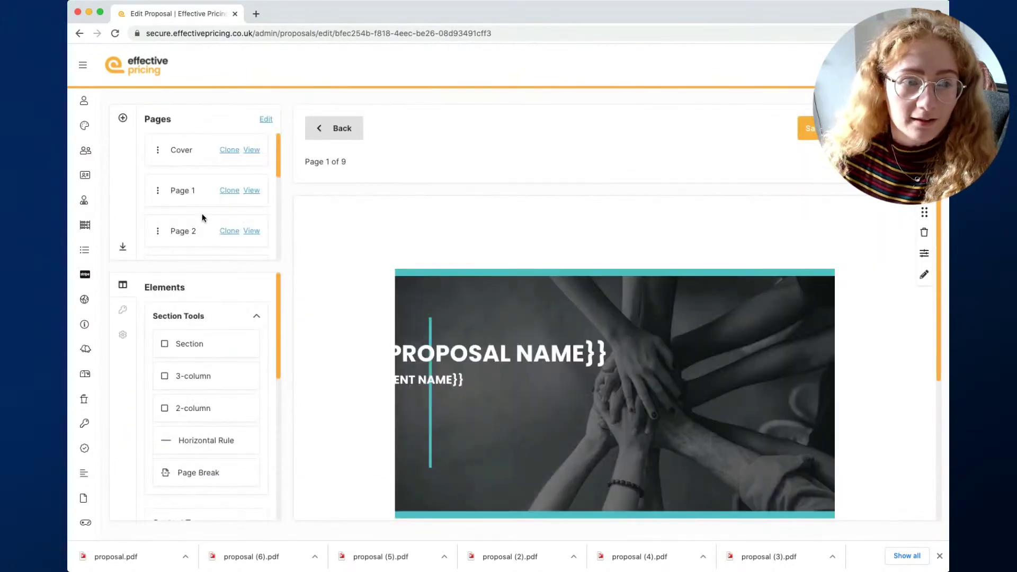
# Add a new page named "Copy Page" and move it between Page 1 and Page 2
pyautogui.click(122, 121)
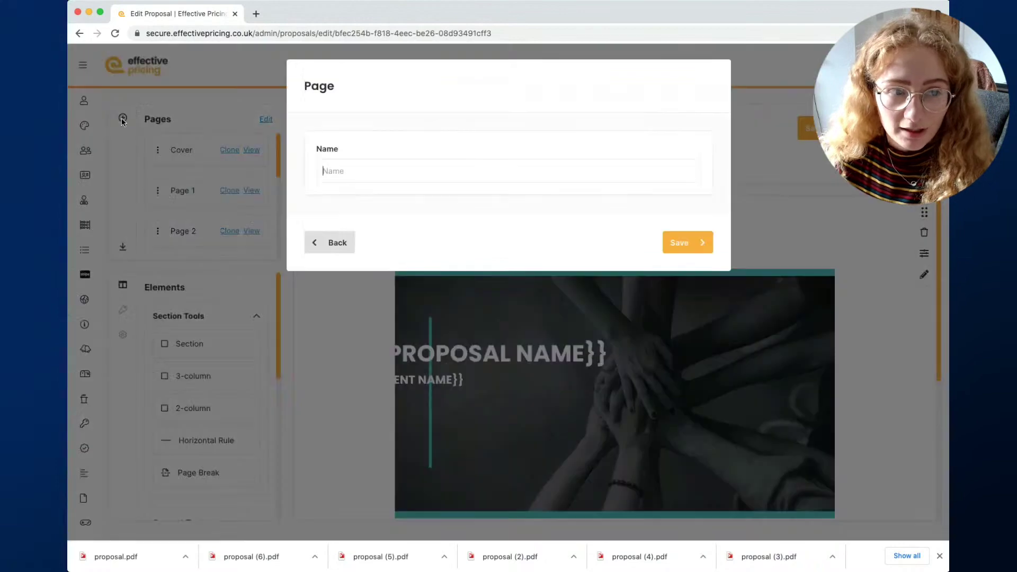
pyautogui.write('Copy')
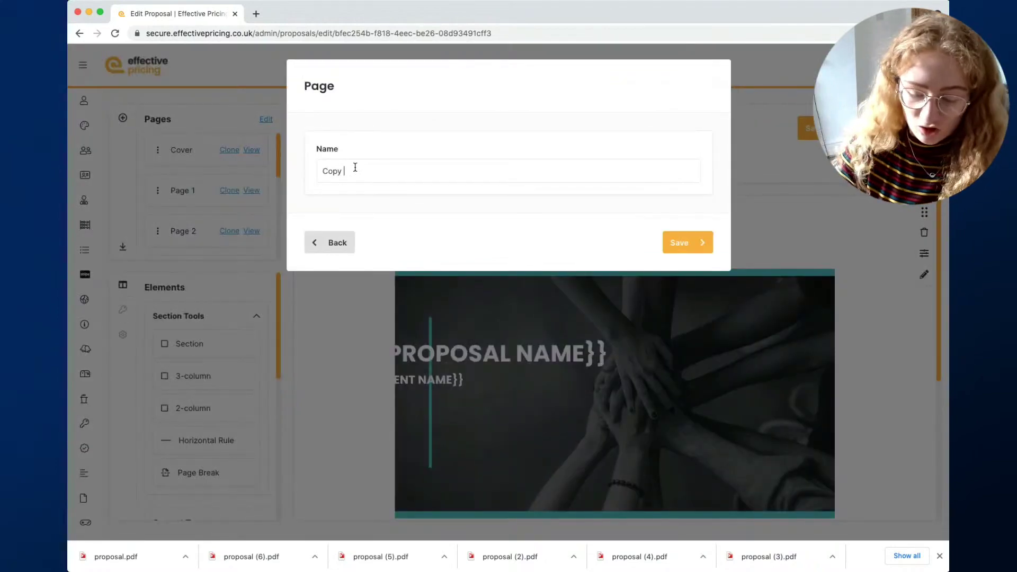
pyautogui.write(' Page')
pyautogui.click(508, 291)
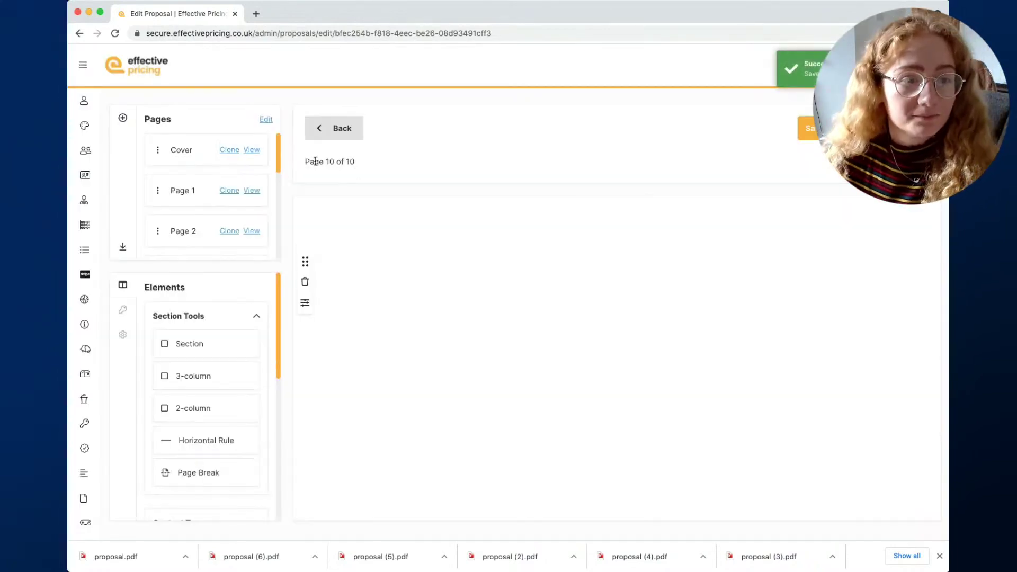
pyautogui.scroll(-10, 204, 214)
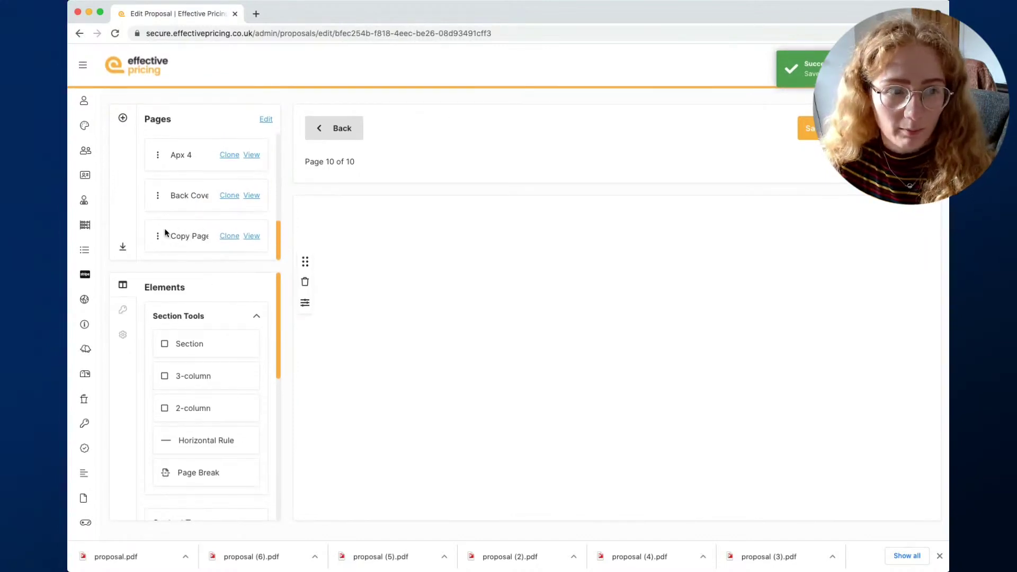
pyautogui.moveTo(158, 239); pyautogui.dragTo(163, 199)
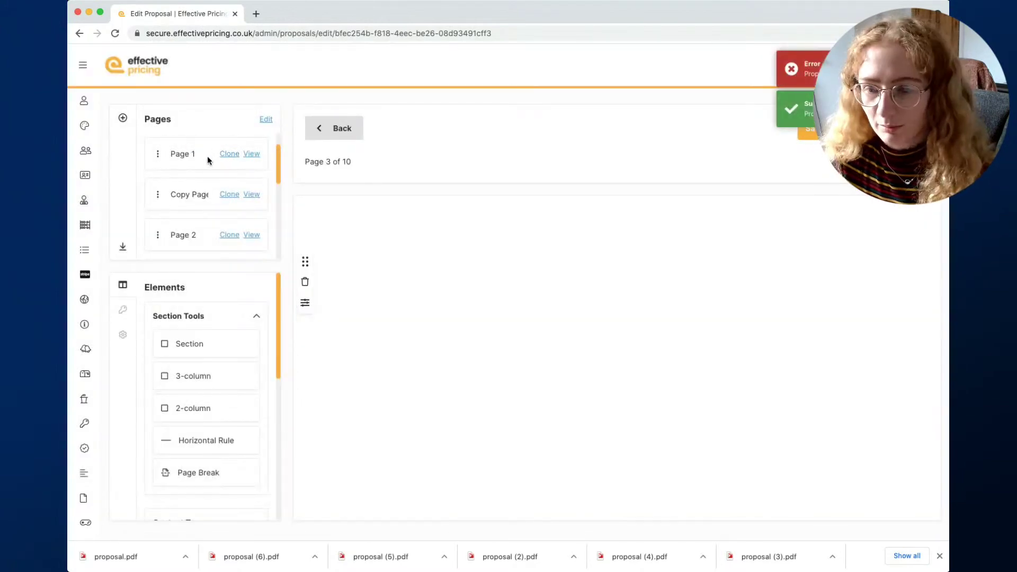
# View Page 1 and examine its header bands, title section and agreement text as the reference layout
pyautogui.click(252, 155)
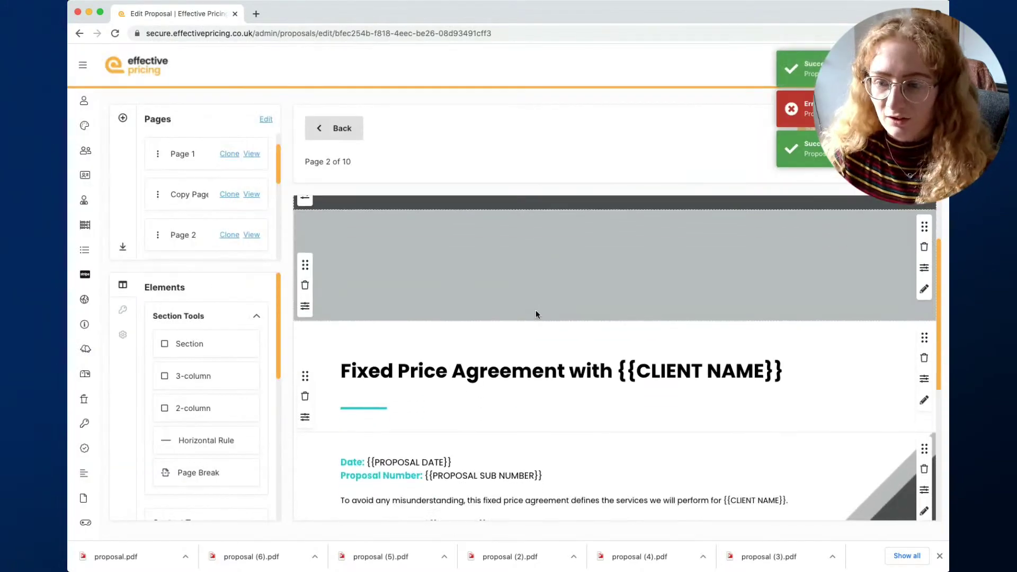
pyautogui.scroll(-5, 533, 314)
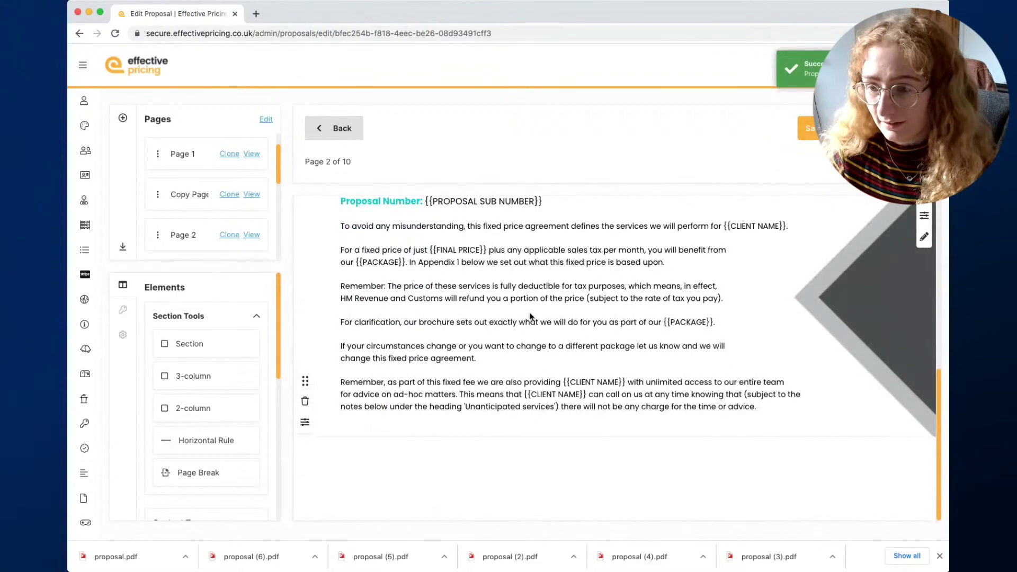
pyautogui.scroll(5, 530, 316)
pyautogui.scroll(-5, 530, 313)
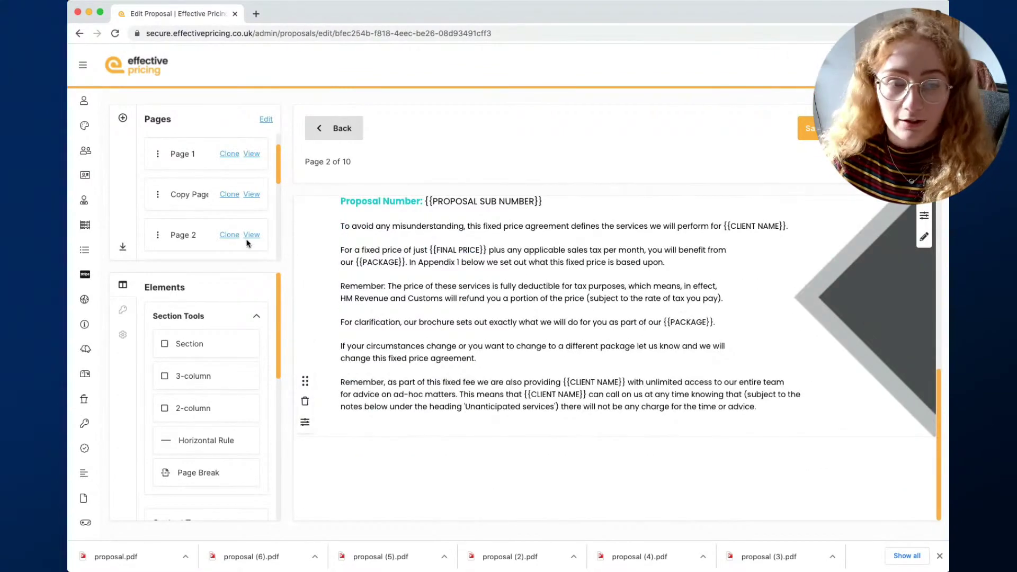
pyautogui.scroll(5, 383, 248)
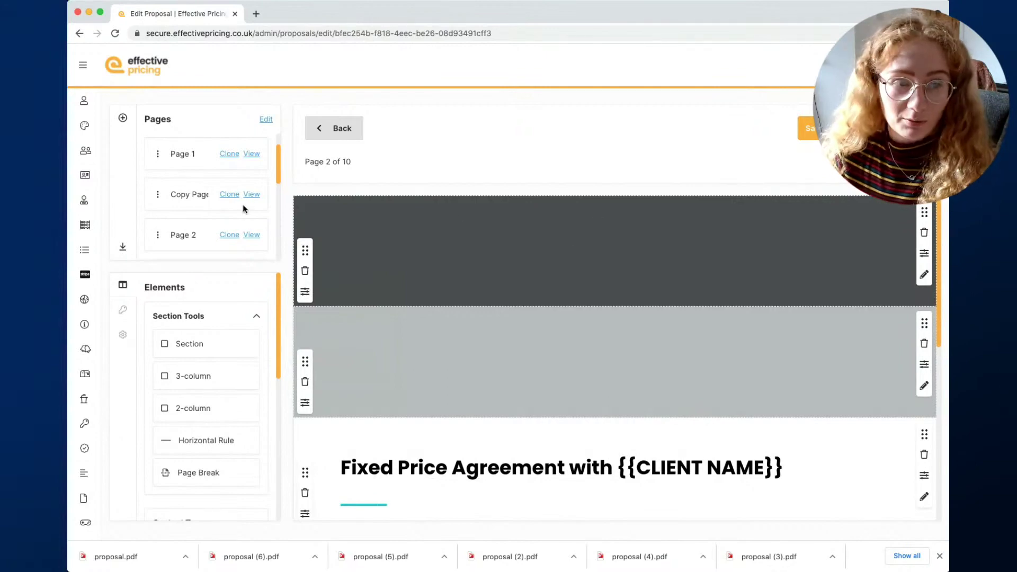
# Add a Text element to the blank Copy Page and set its section margin to 0px
pyautogui.click(253, 195)
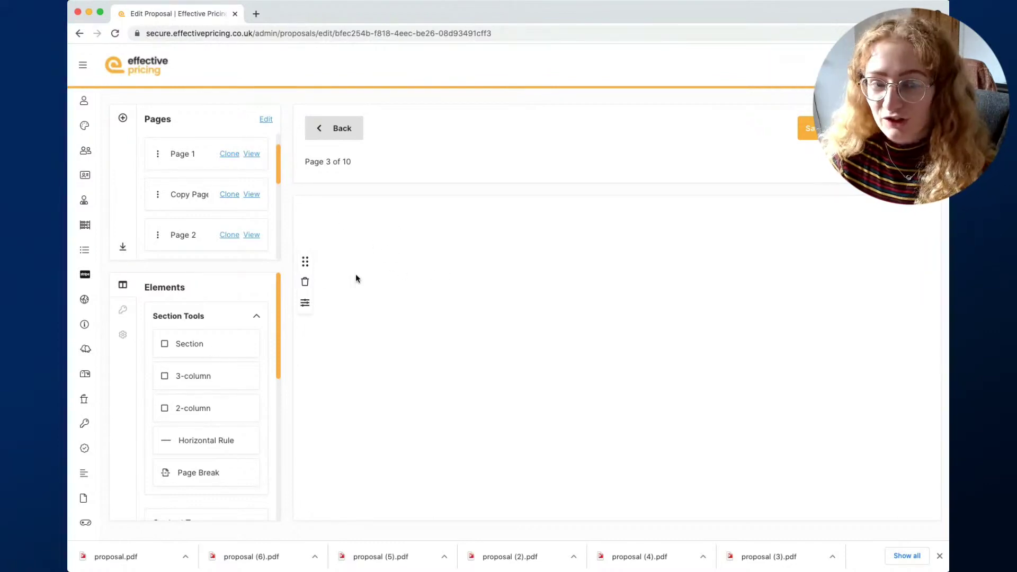
pyautogui.scroll(-3, 212, 339)
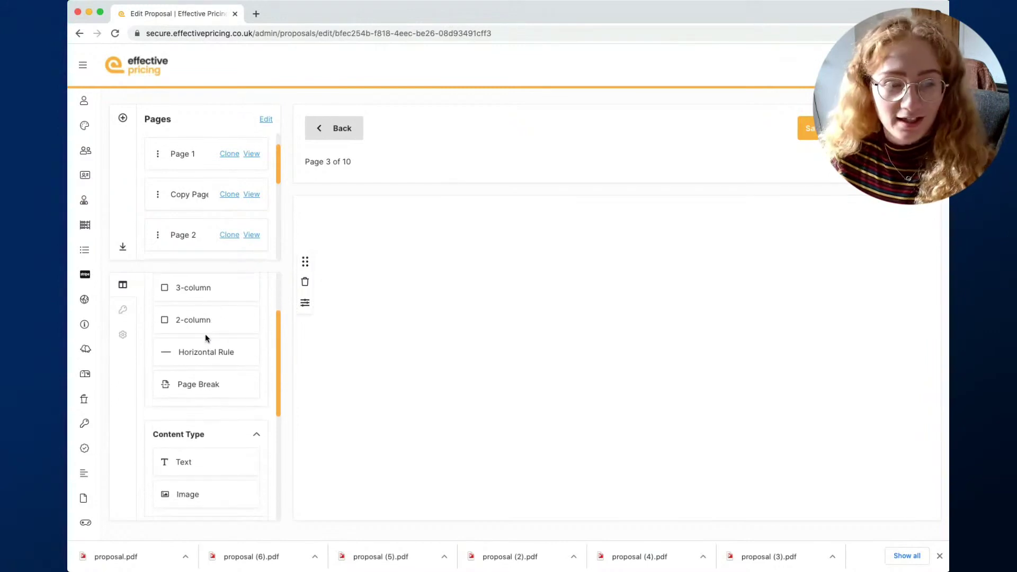
pyautogui.moveTo(193, 462); pyautogui.dragTo(386, 245)
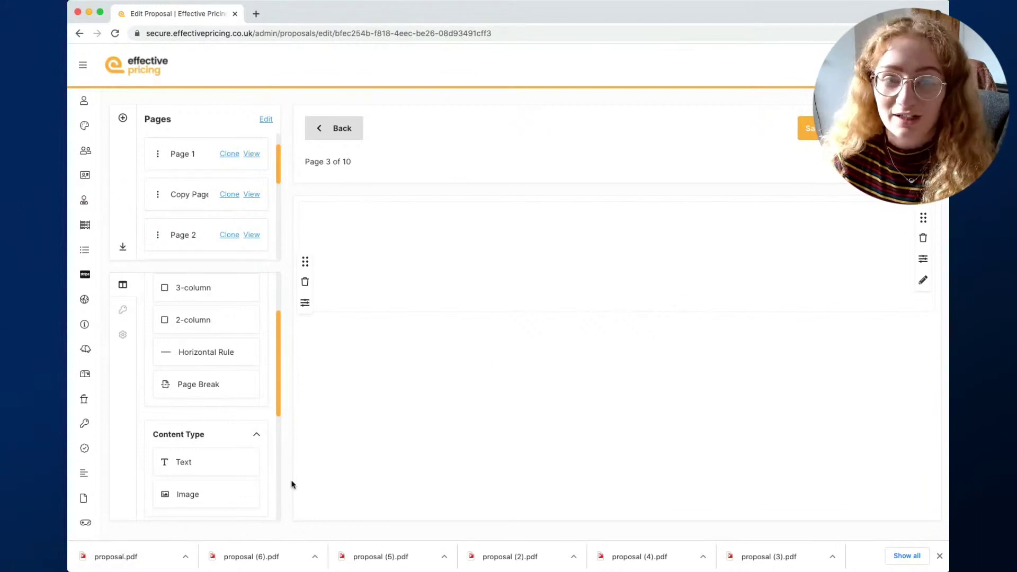
pyautogui.click(924, 261)
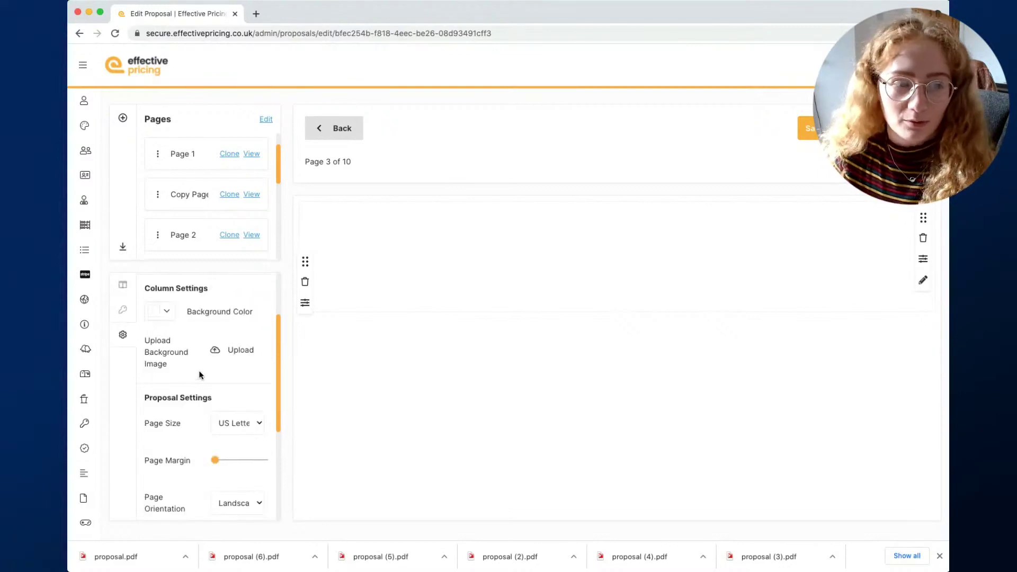
pyautogui.moveTo(242, 336); pyautogui.dragTo(182, 338)
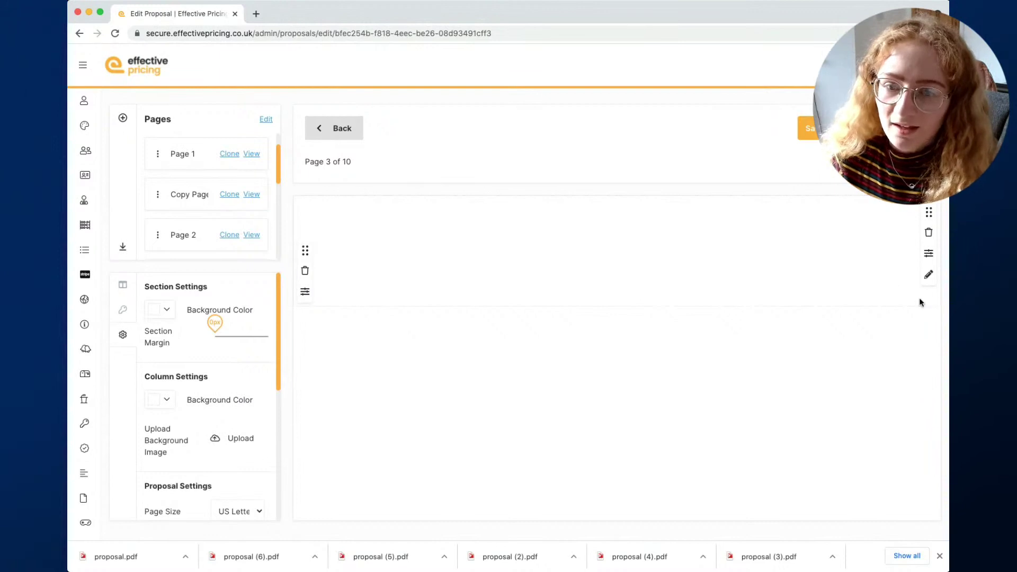
# Set the text section's background color to #4e5255 on Copy Page
pyautogui.click(930, 259)
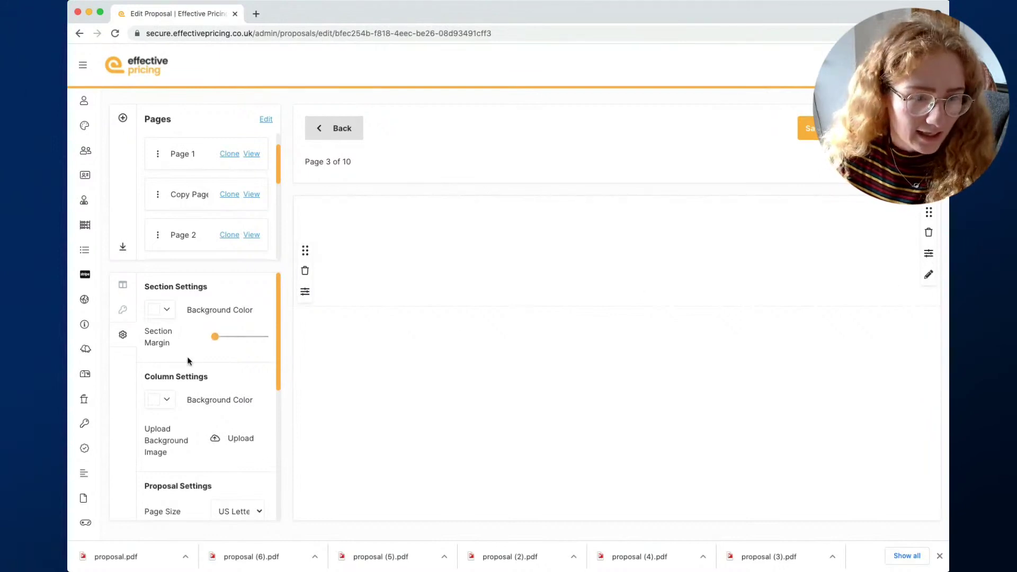
pyautogui.click(167, 311)
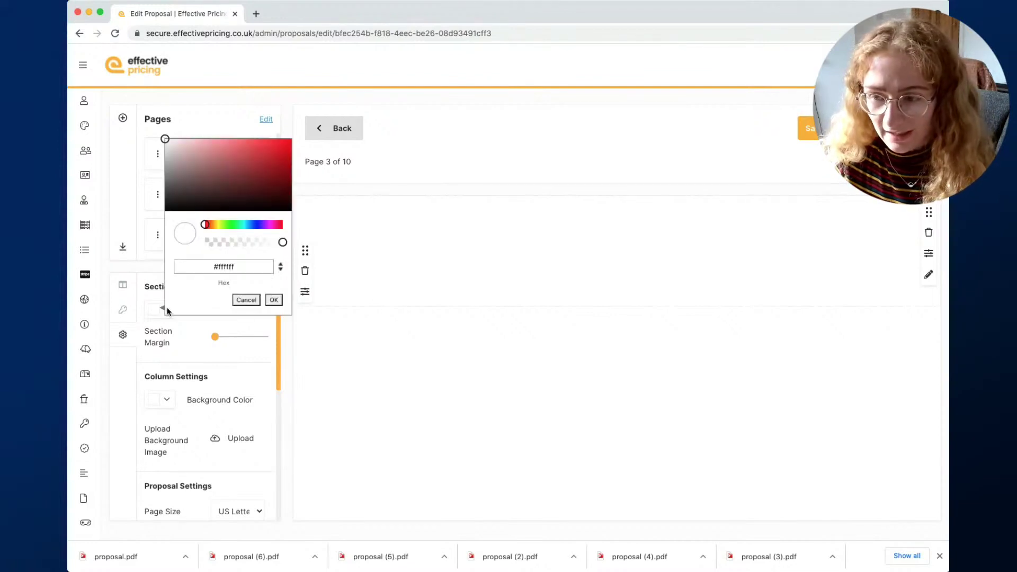
pyautogui.doubleClick(247, 267)
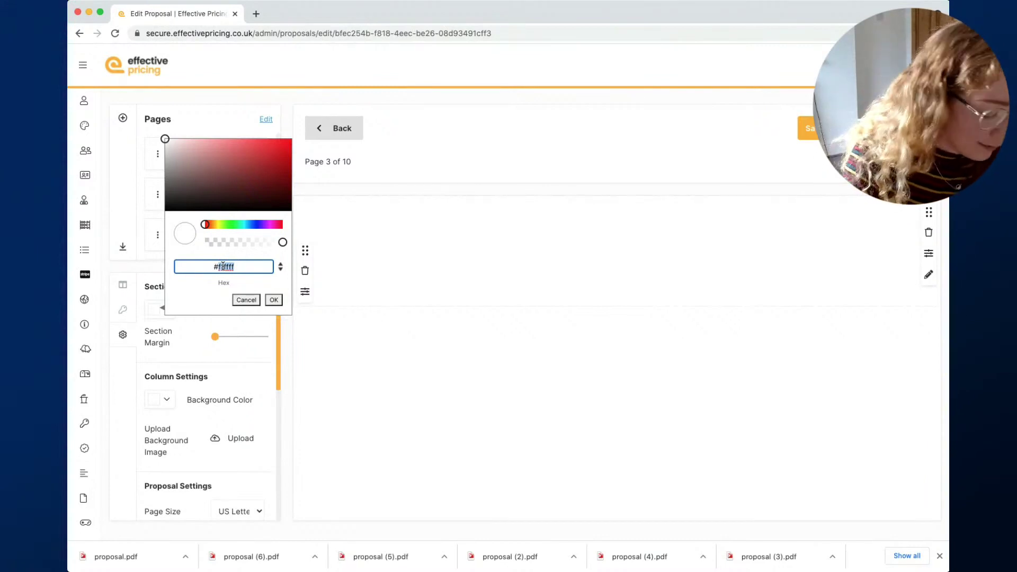
pyautogui.write('fe')
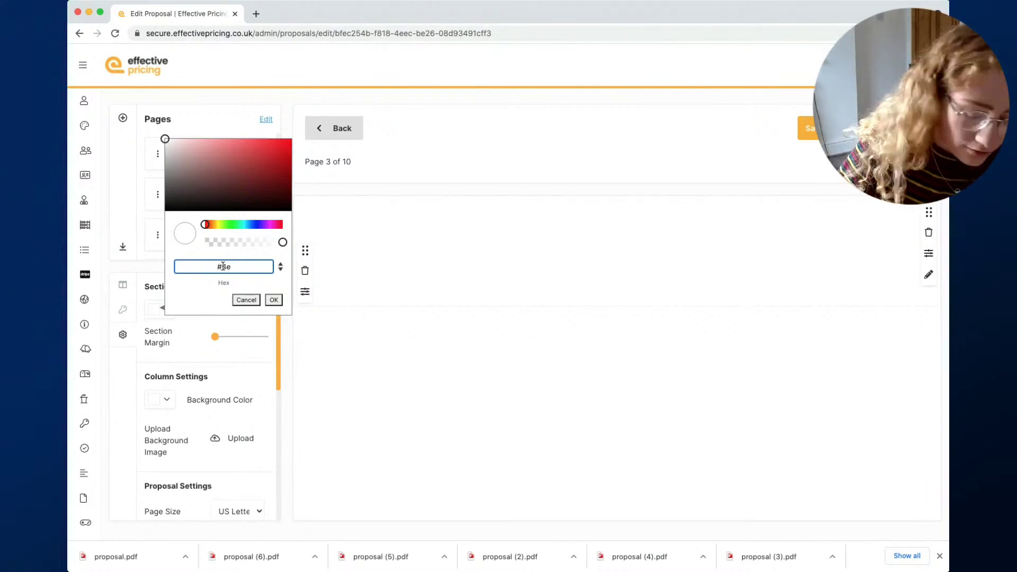
pyautogui.write('5255')
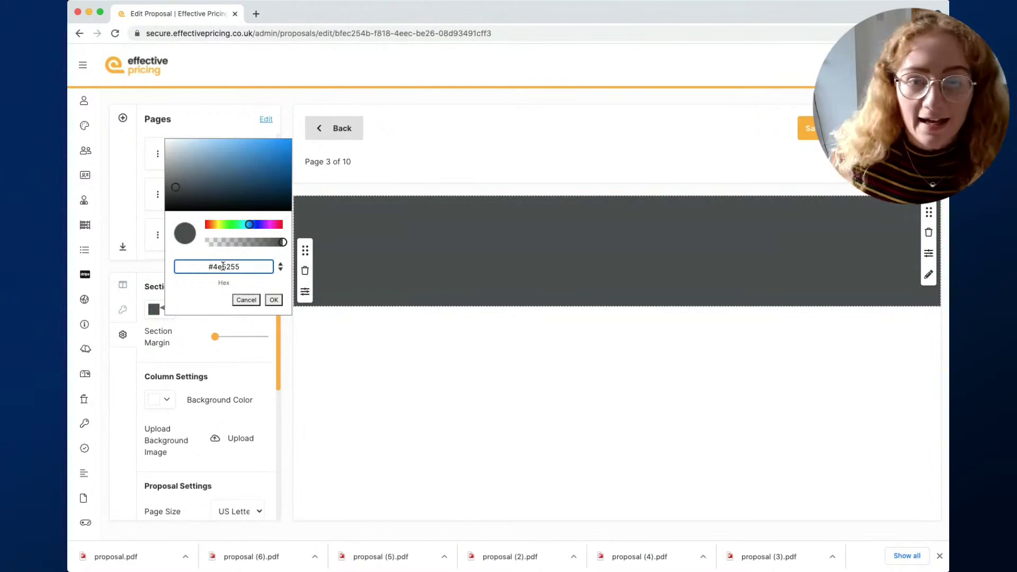
pyautogui.click(274, 300)
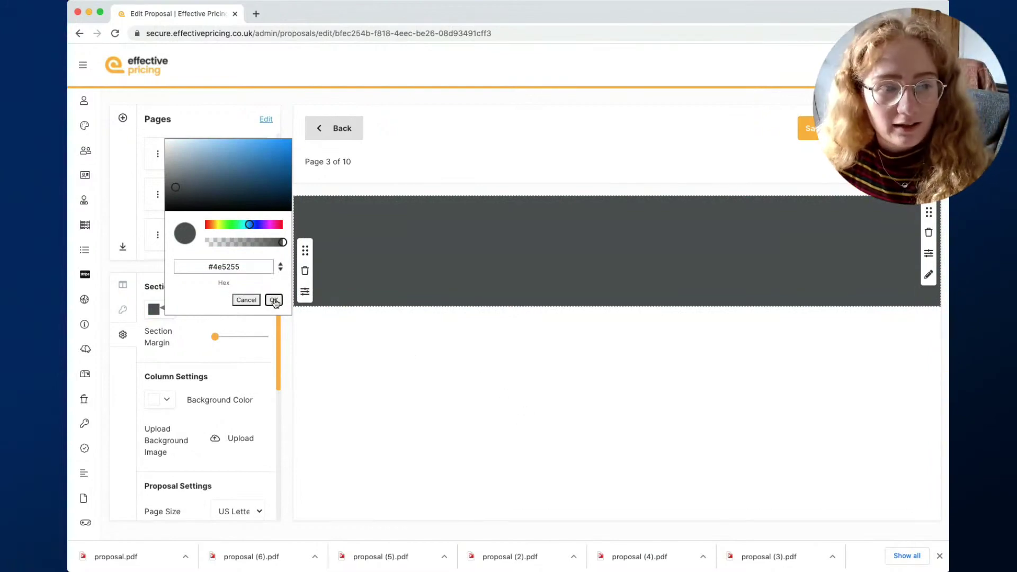
# Clear the placeholder text from the dark header section and save the page
pyautogui.click(928, 277)
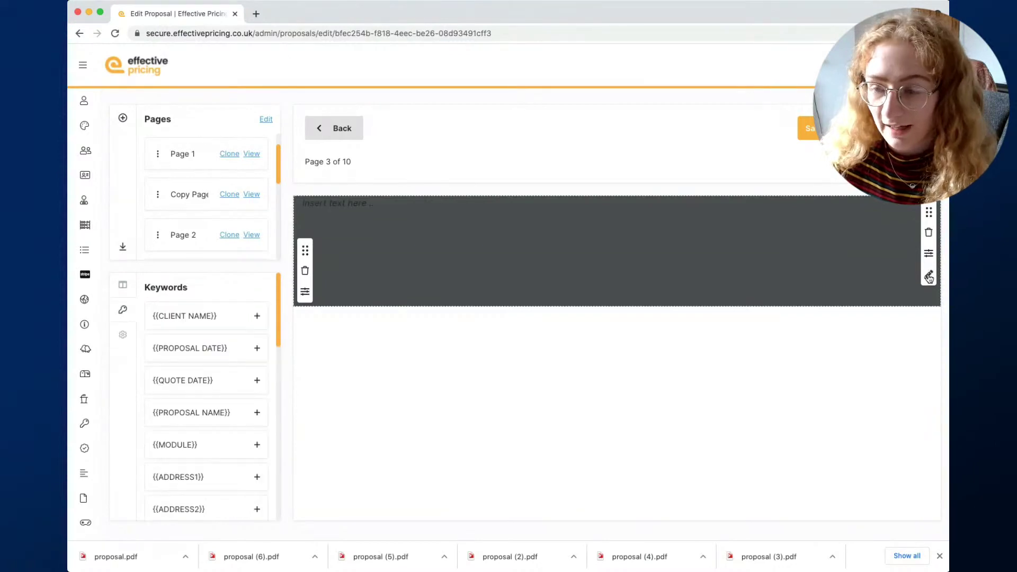
pyautogui.click(327, 204)
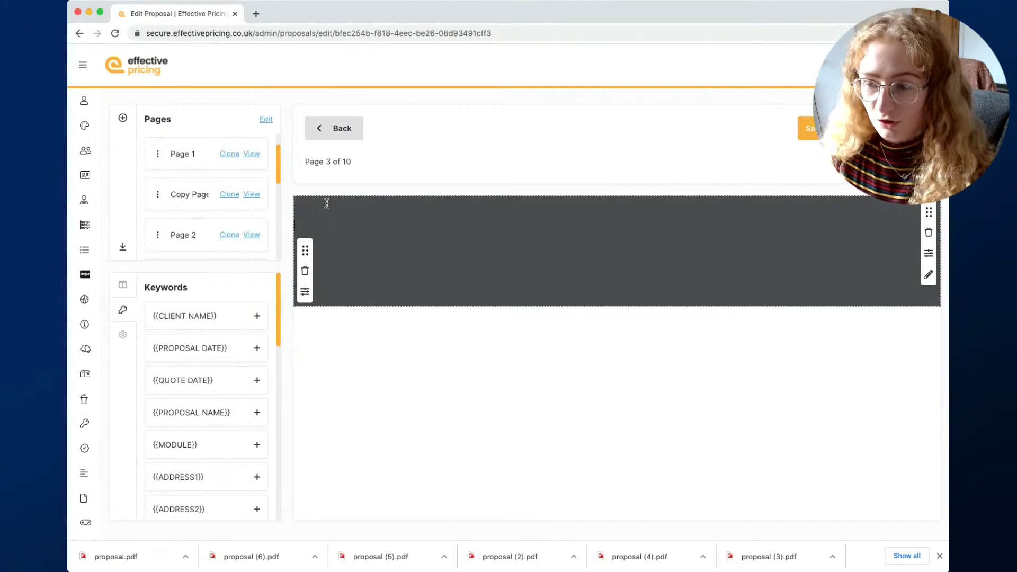
pyautogui.click(813, 133)
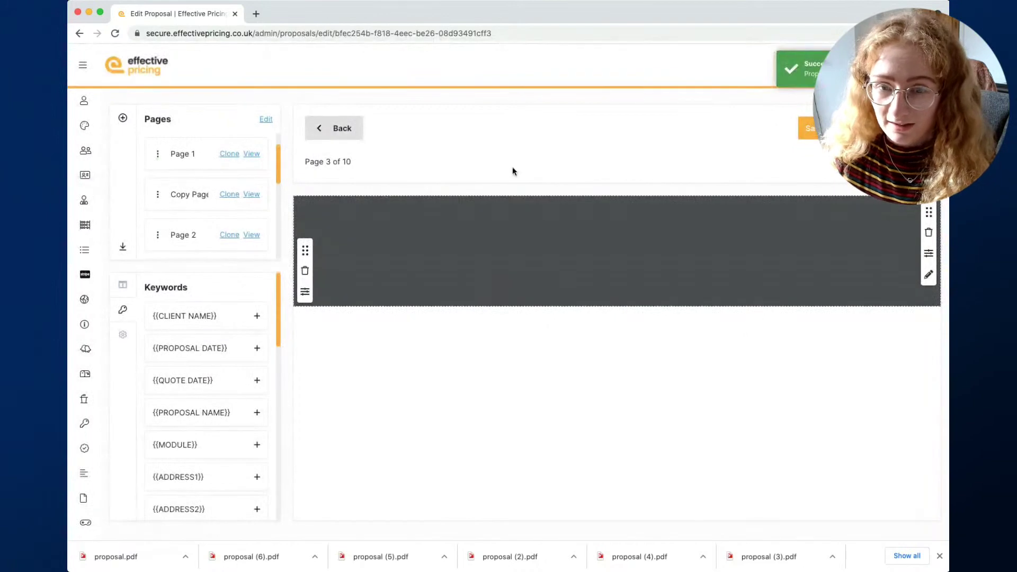
# Add a new section with a Text element below the dark header band and set its section margin to 0px
pyautogui.click(122, 285)
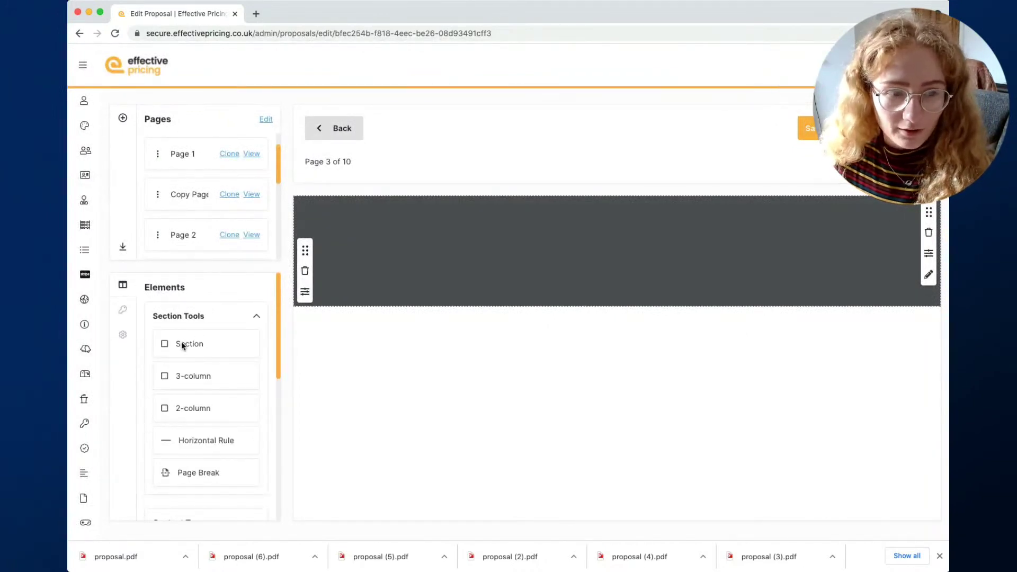
pyautogui.moveTo(181, 343); pyautogui.dragTo(409, 316)
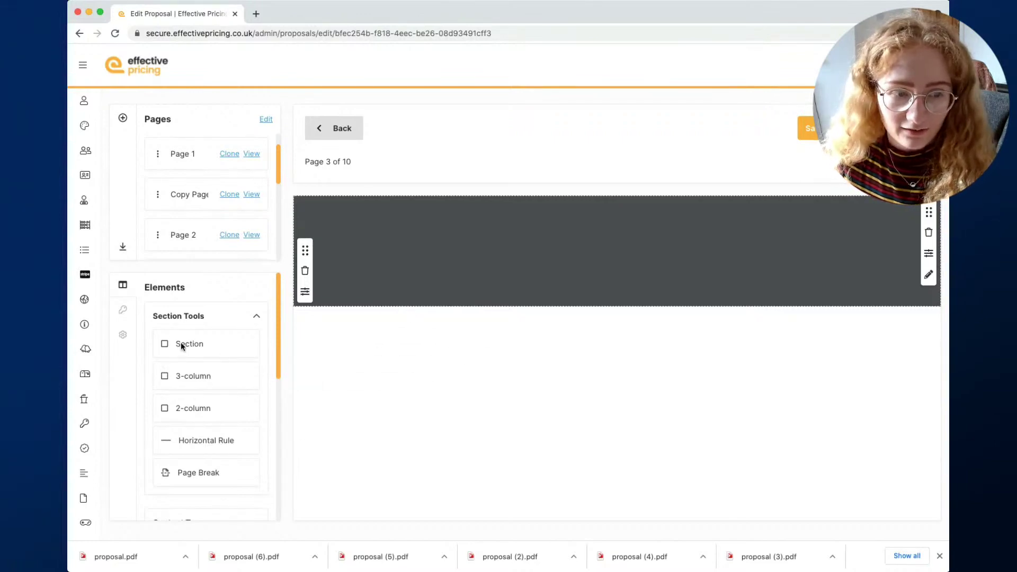
pyautogui.moveTo(180, 342); pyautogui.dragTo(375, 296)
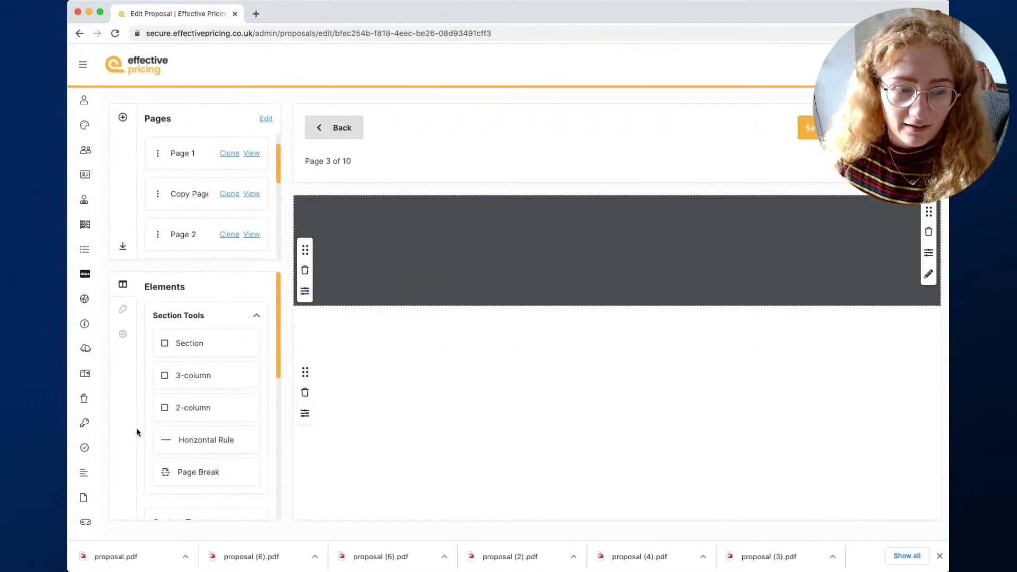
pyautogui.scroll(-5, 228, 421)
pyautogui.moveTo(192, 438); pyautogui.dragTo(386, 370)
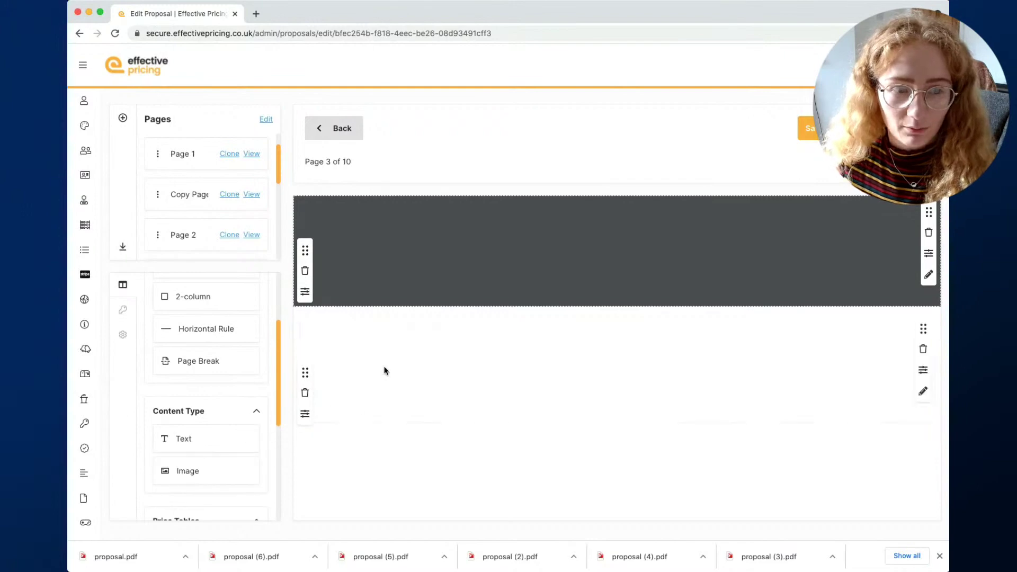
pyautogui.click(923, 373)
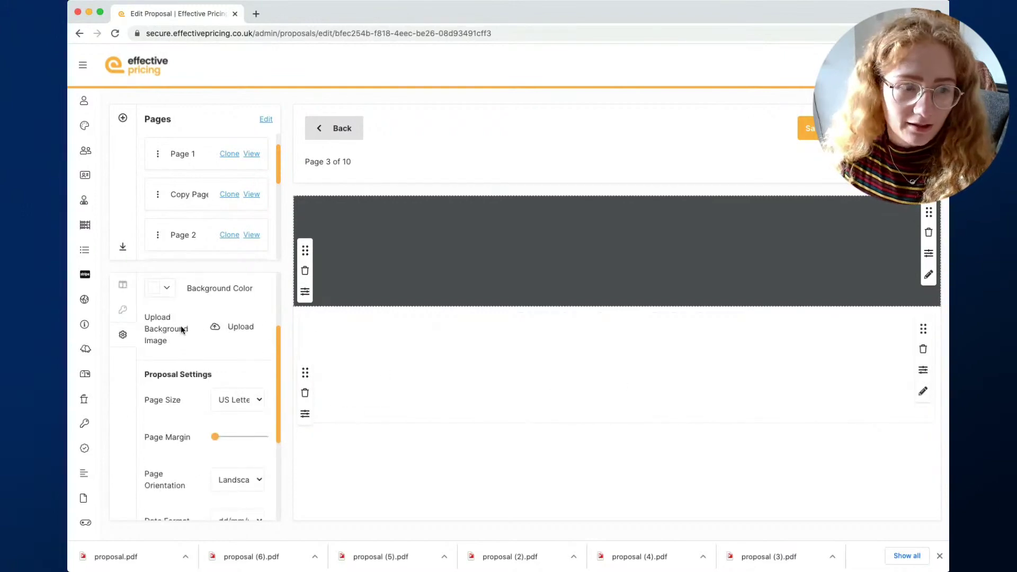
pyautogui.moveTo(241, 336); pyautogui.dragTo(202, 341)
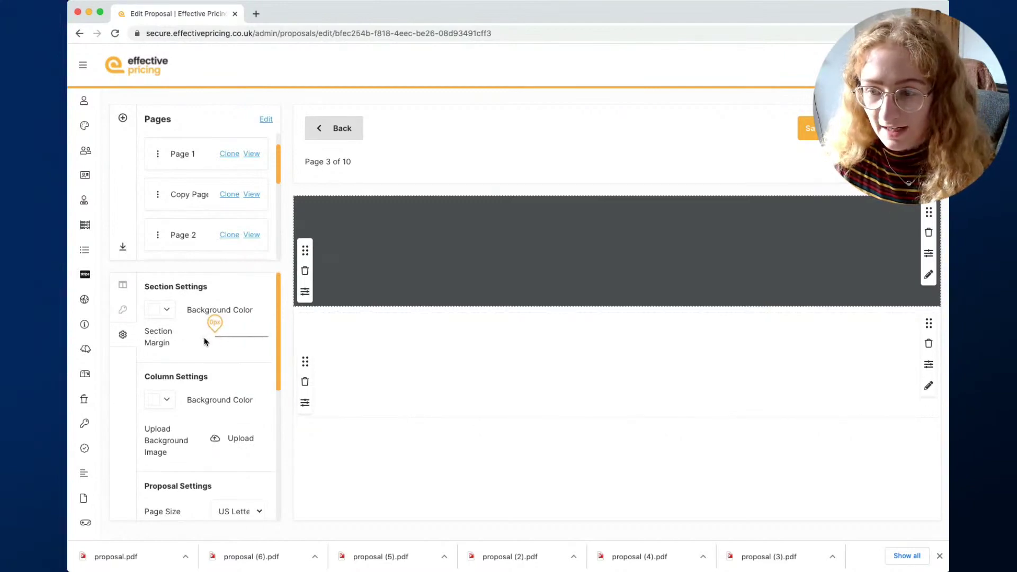
# Set the second section's background color to #bbbfc2
pyautogui.click(166, 313)
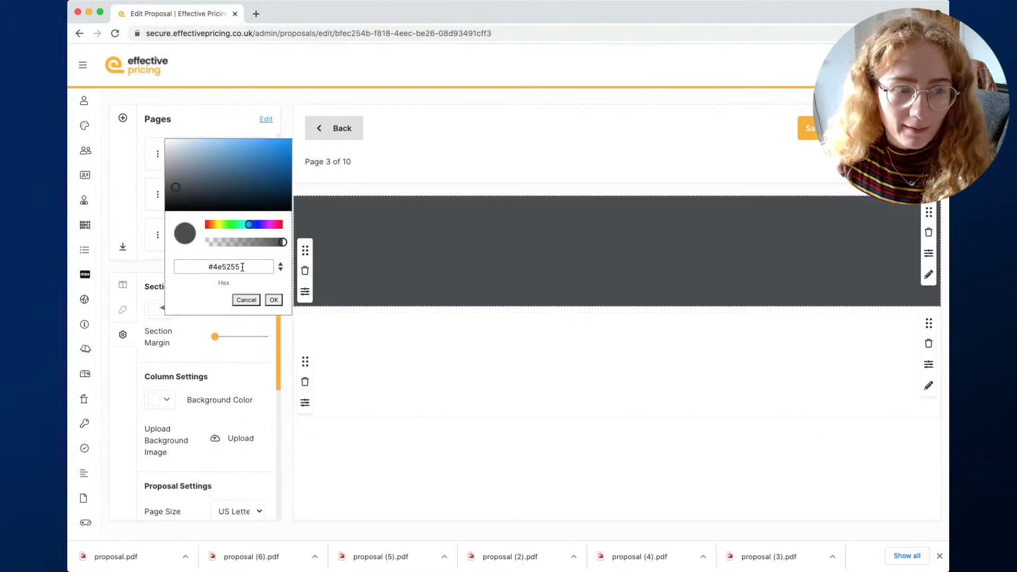
pyautogui.moveTo(268, 267); pyautogui.dragTo(214, 266)
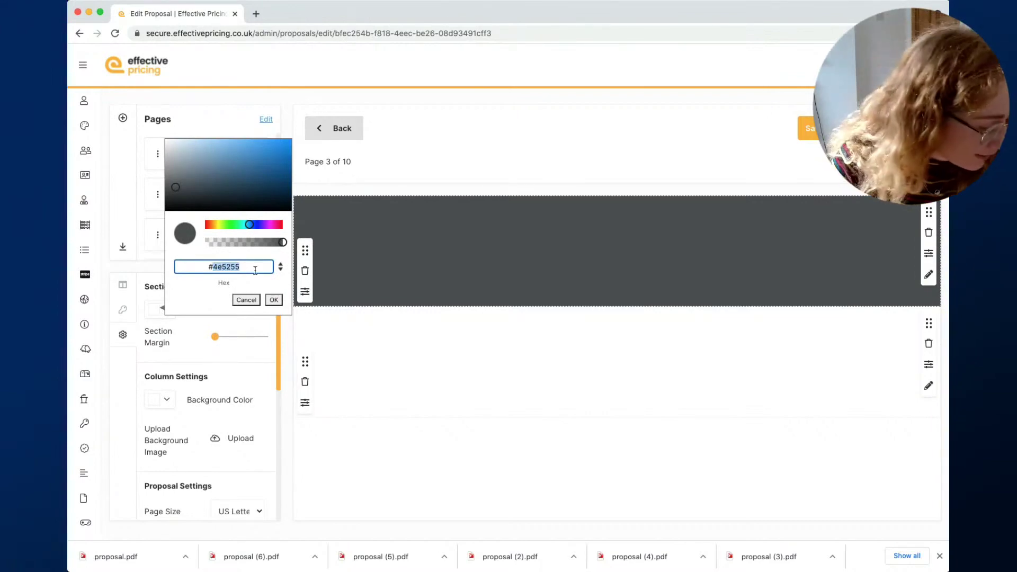
pyautogui.write('bbbfc2')
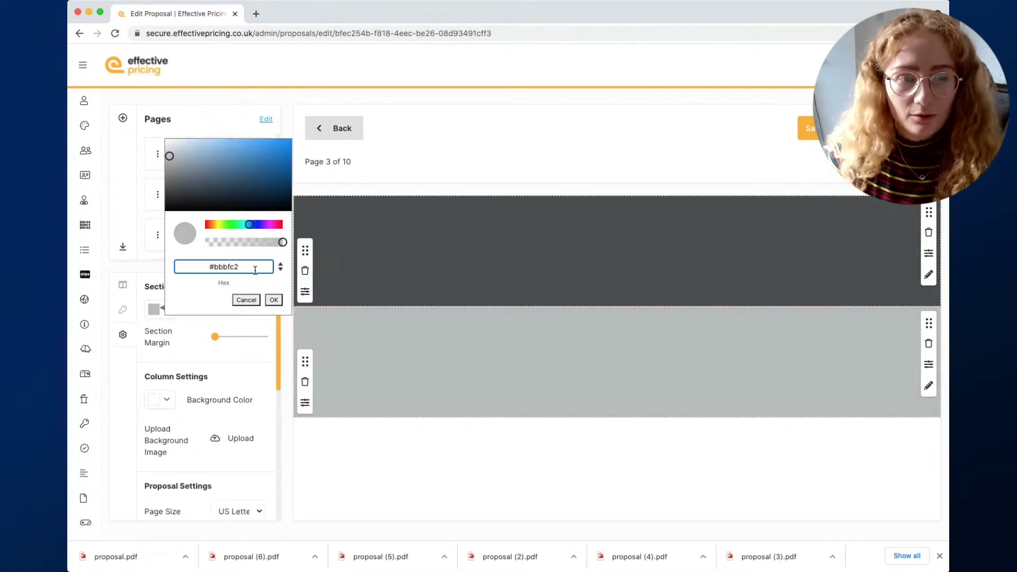
pyautogui.click(274, 300)
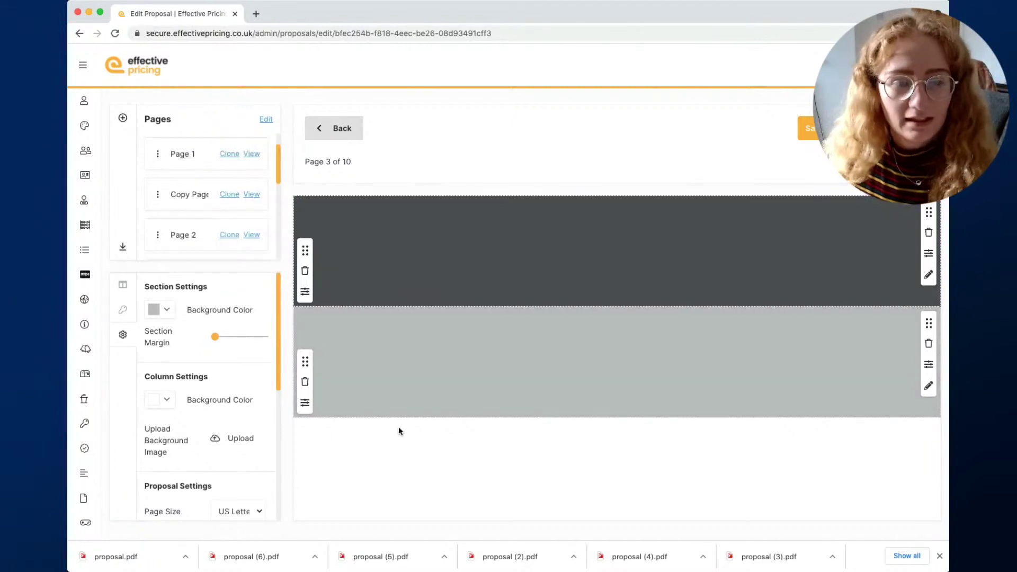
# Clear the placeholder text from the light grey section and save the page
pyautogui.click(927, 386)
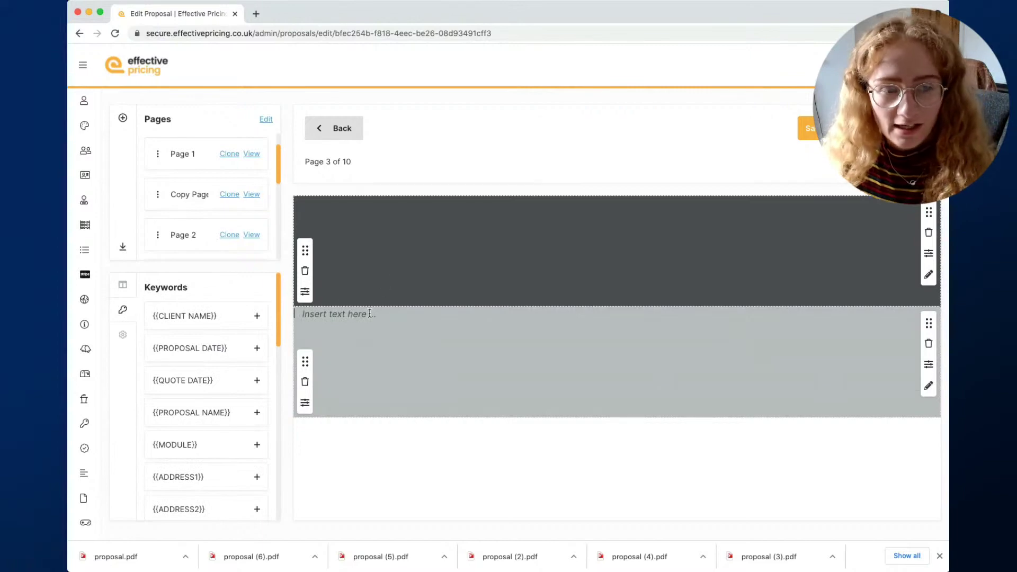
pyautogui.press('Return')
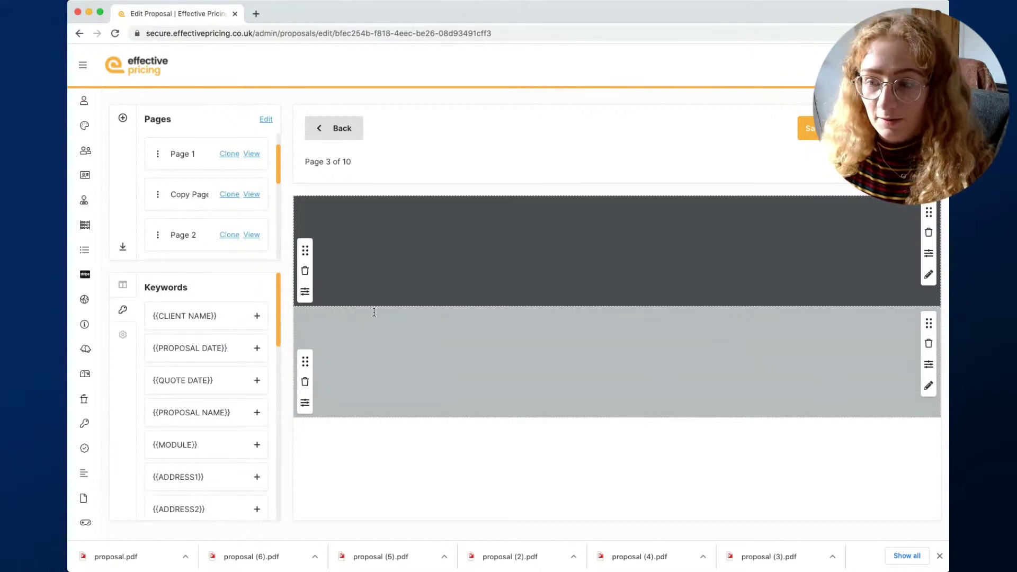
pyautogui.click(810, 130)
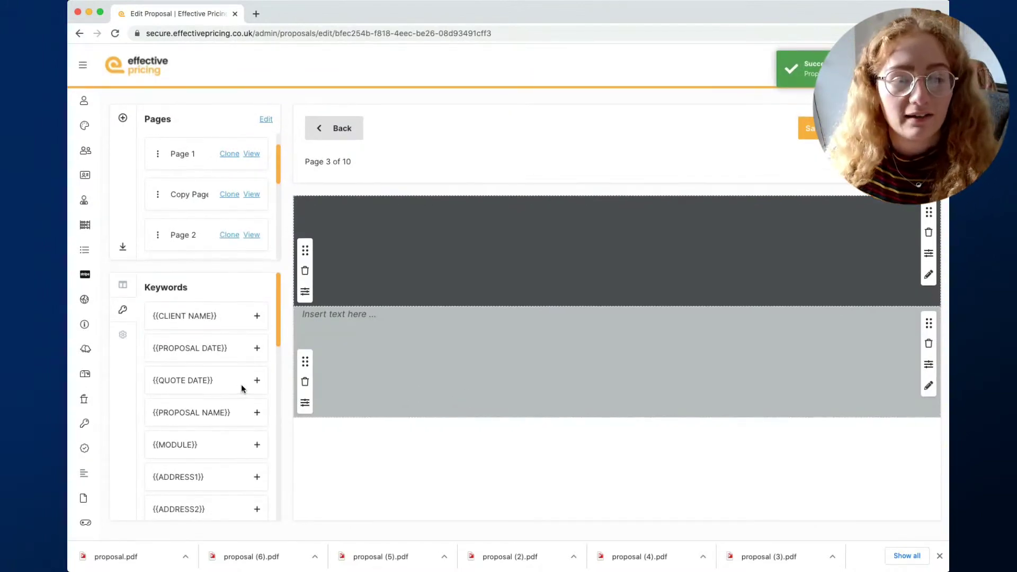
# View Page 1 to check the title section below its grey band, and return to Copy Page
pyautogui.scroll(1, 249, 175)
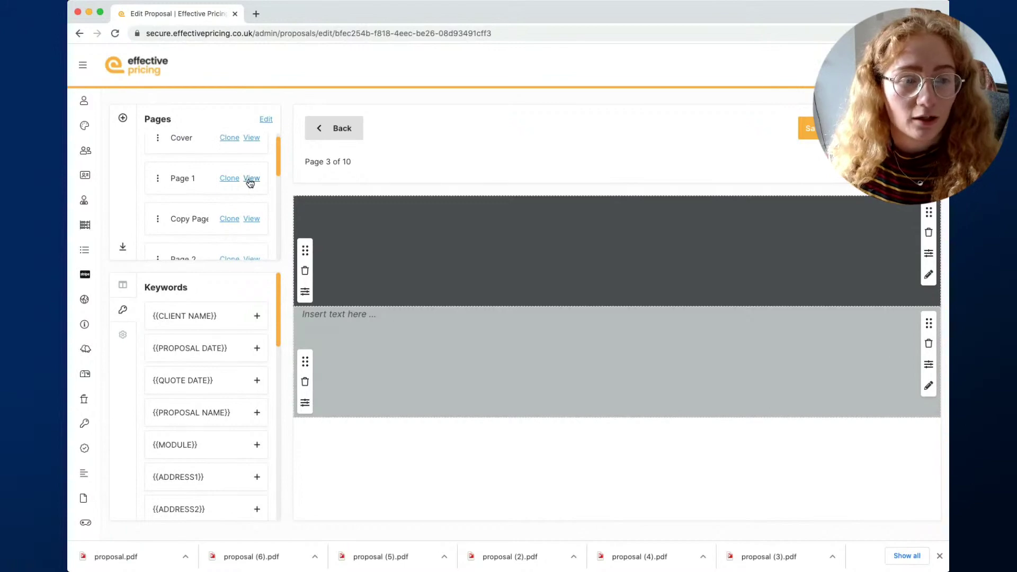
pyautogui.click(252, 178)
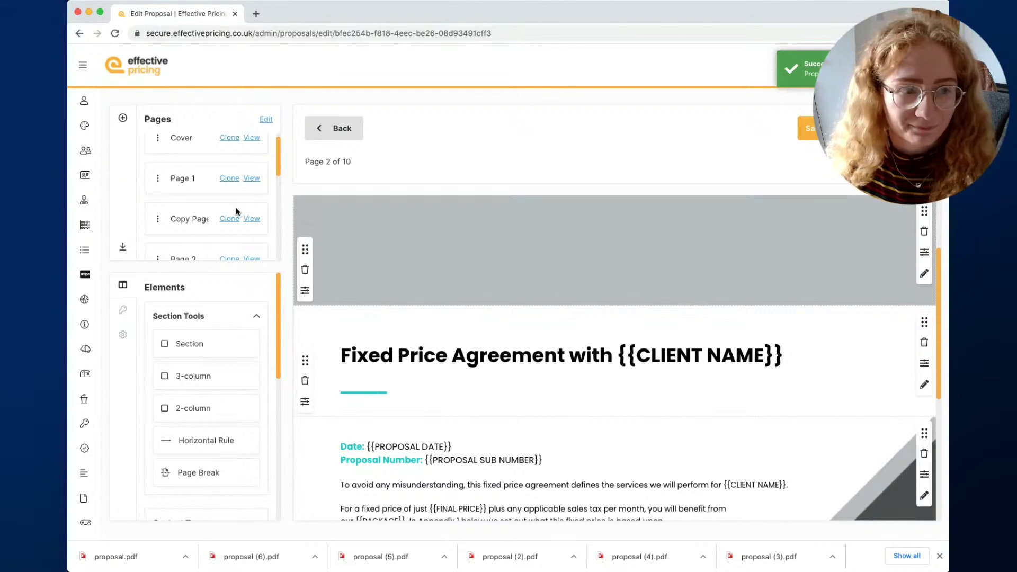
pyautogui.scroll(-1, 236, 209)
pyautogui.click(252, 201)
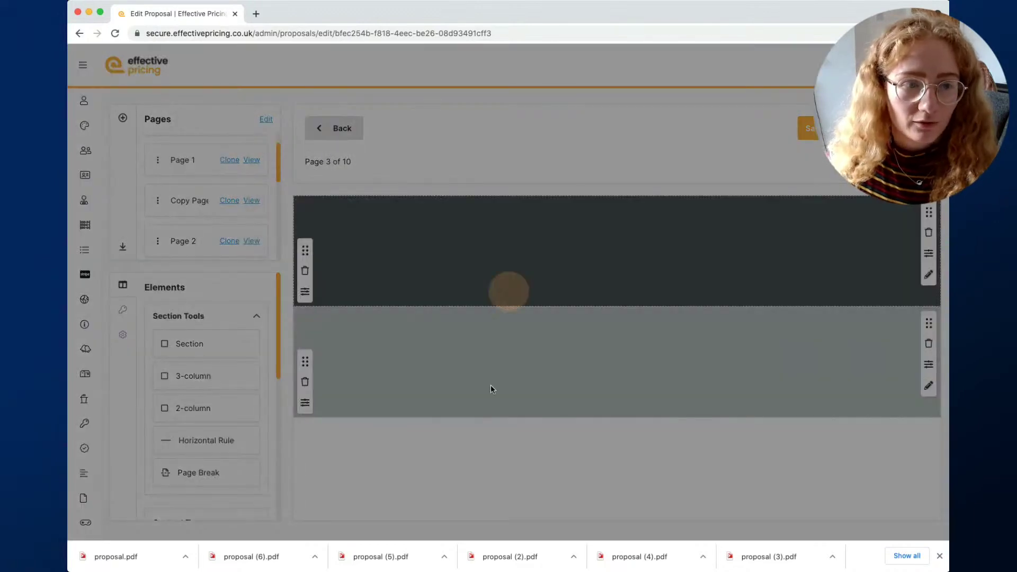
# Add a third section with a Text element below the light grey band and set its section margin to 0px
pyautogui.scroll(-3, 202, 357)
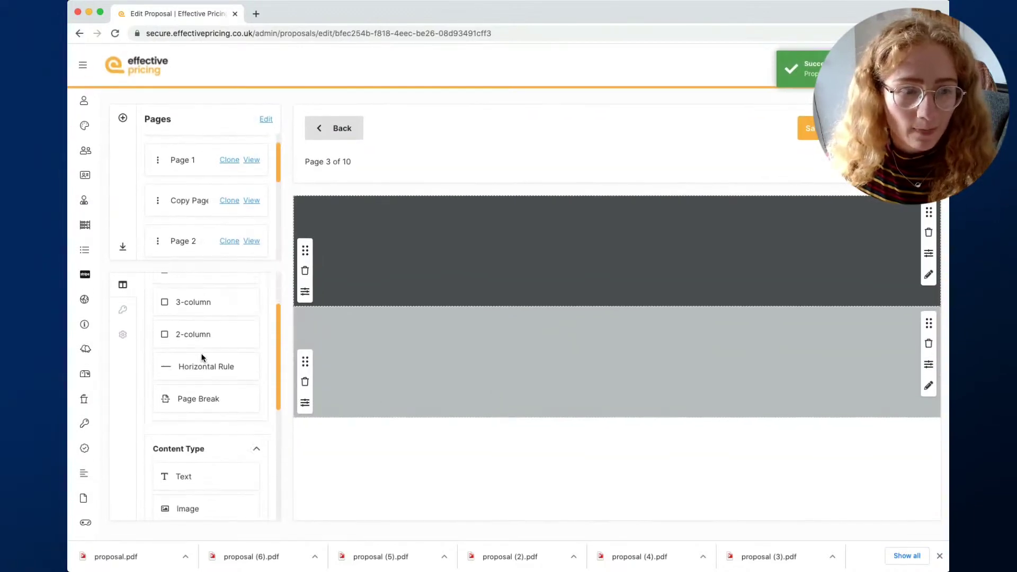
pyautogui.scroll(3, 202, 359)
pyautogui.moveTo(173, 345); pyautogui.dragTo(352, 440)
pyautogui.scroll(-2, 290, 408)
pyautogui.scroll(-1, 200, 458)
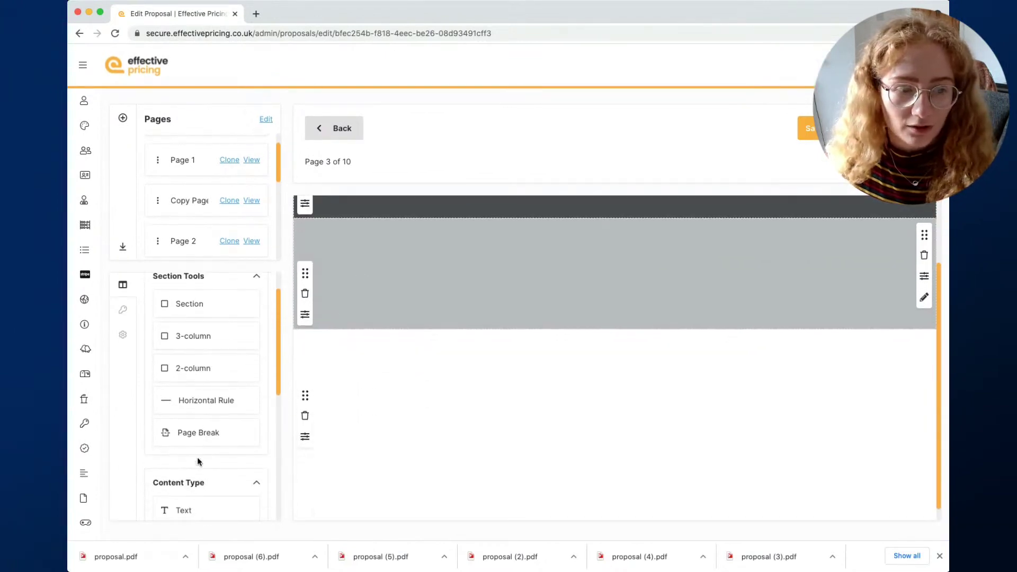
pyautogui.moveTo(183, 498); pyautogui.dragTo(622, 415)
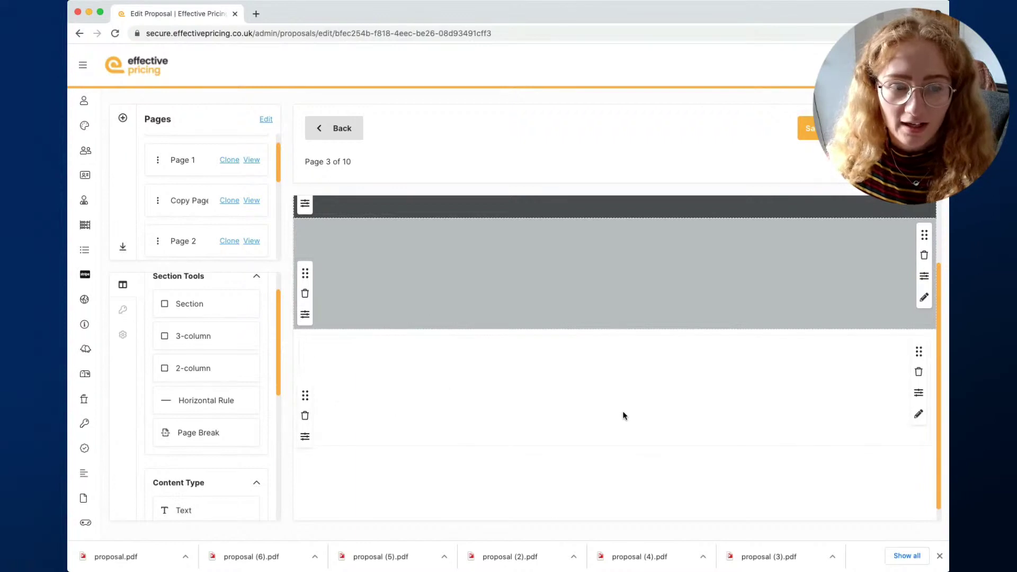
pyautogui.click(919, 392)
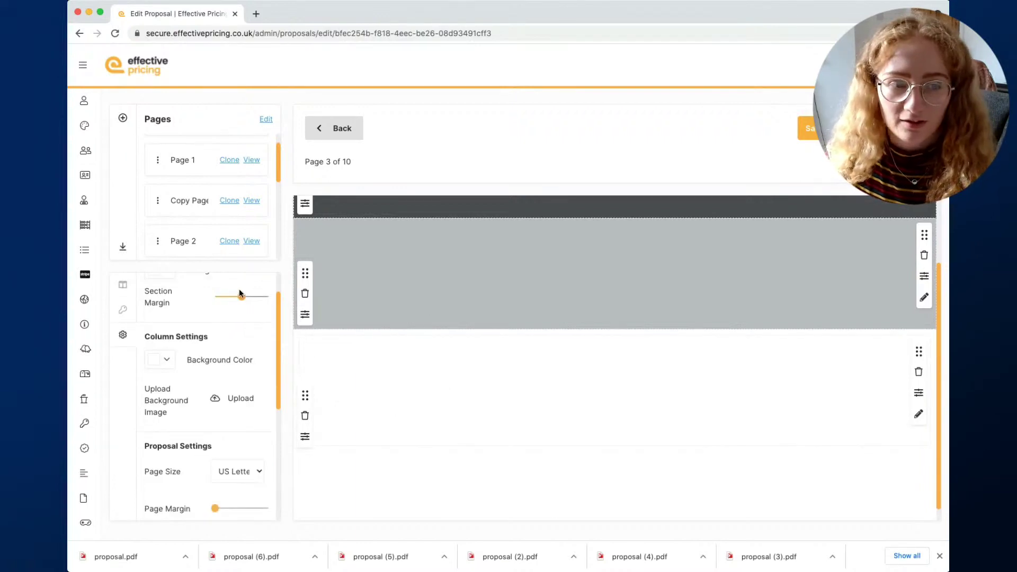
pyautogui.moveTo(239, 293); pyautogui.dragTo(201, 296)
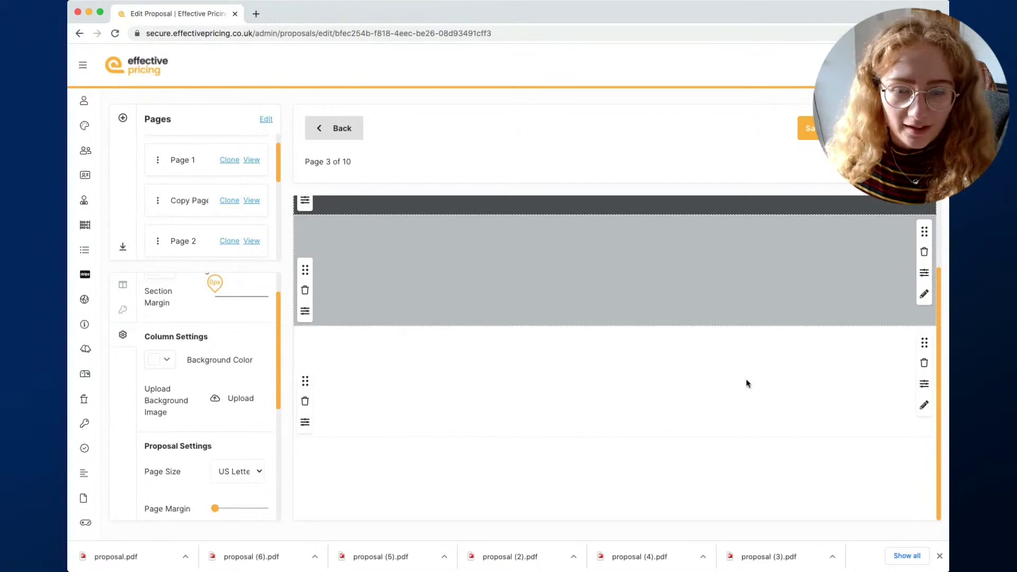
# Enter the title "Fixed Agreement with" in the third section, followed by the {{CLIENT NAME}} keyword
pyautogui.click(924, 407)
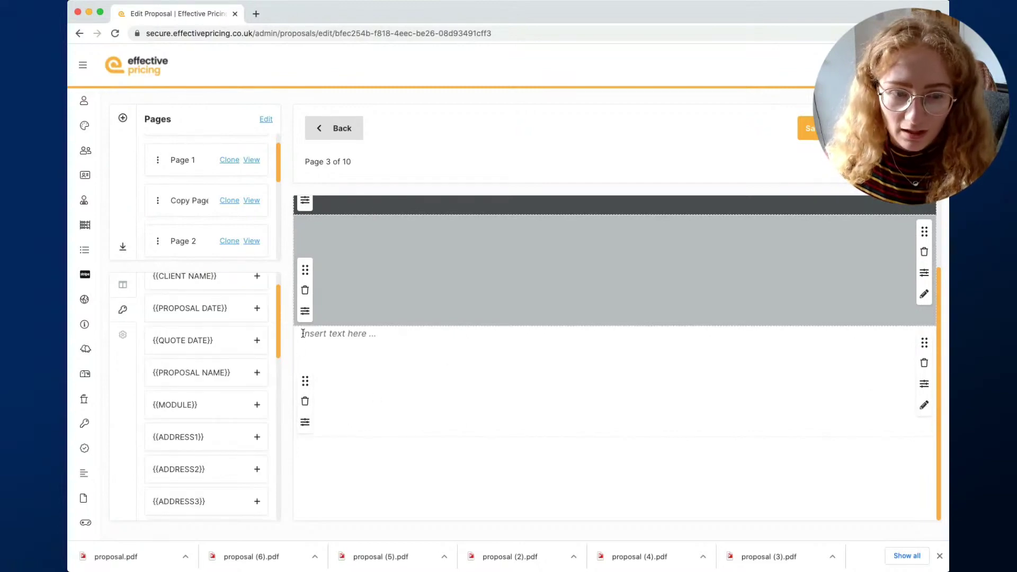
pyautogui.write('Fix')
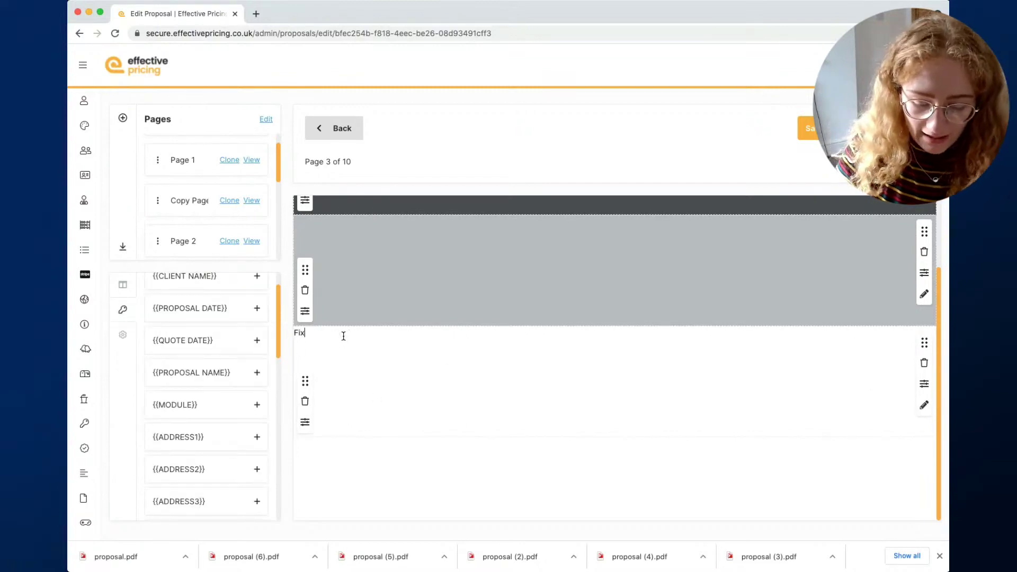
pyautogui.write('ed Agreement w')
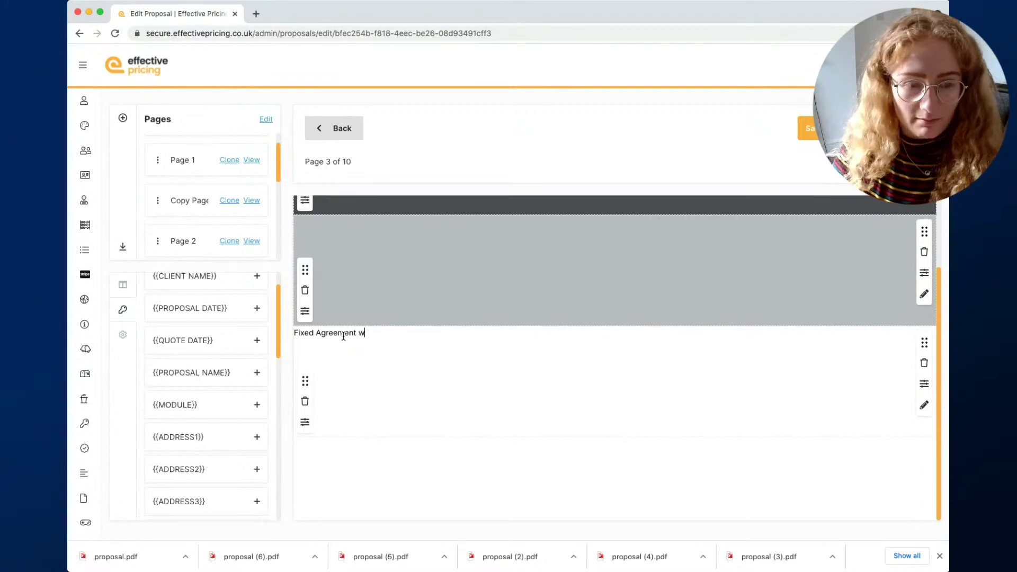
pyautogui.write('ith')
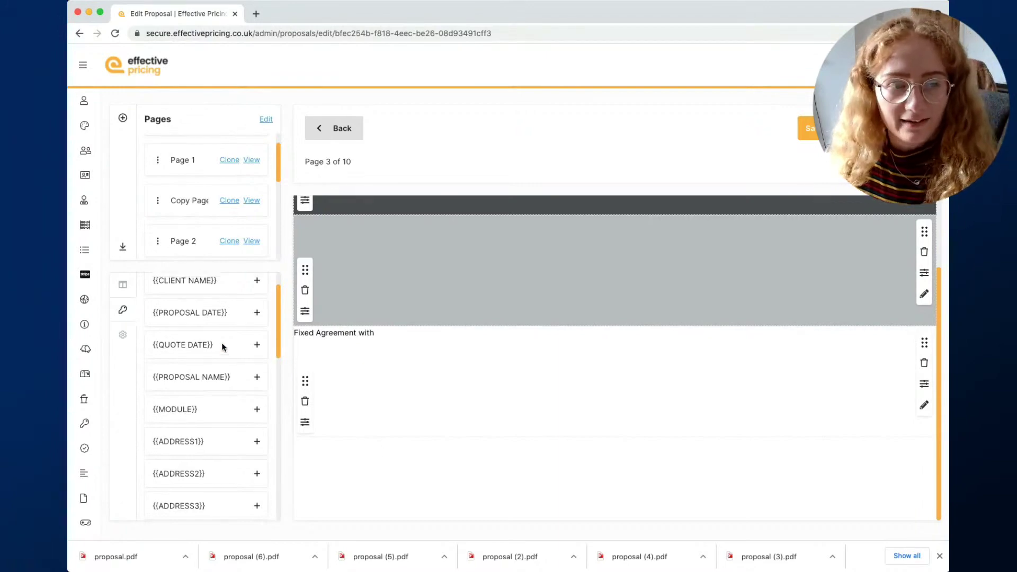
pyautogui.scroll(2, 217, 345)
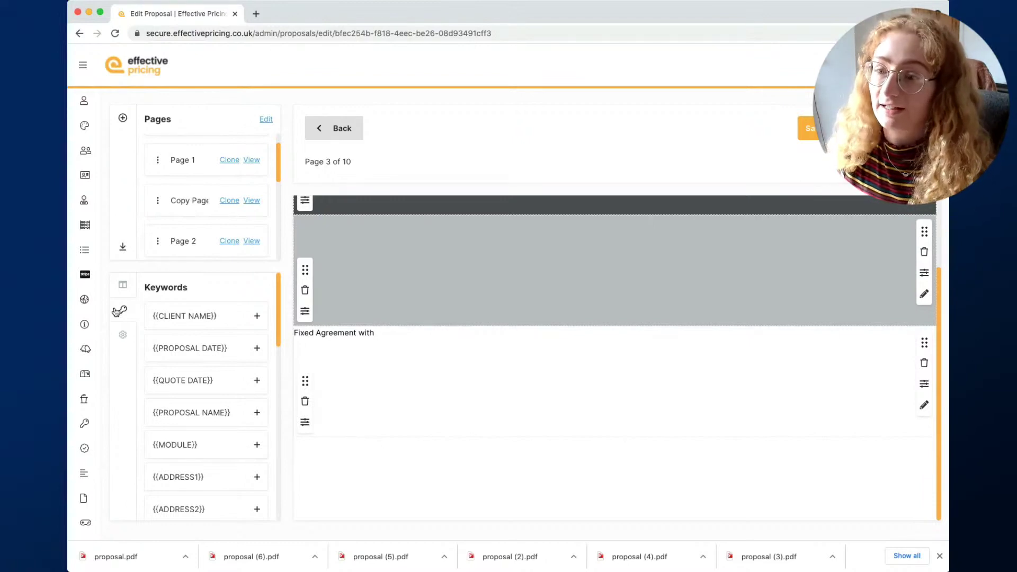
pyautogui.click(204, 316)
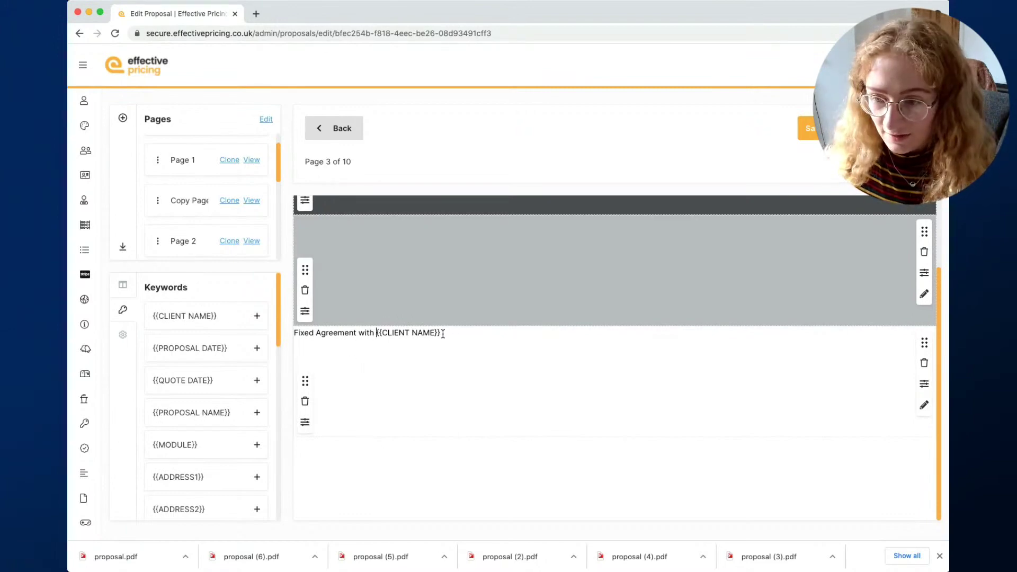
# Change the font of the whole "Fixed Agreement with {{CLIENT NAME}}" title to Poppins
pyautogui.moveTo(442, 333); pyautogui.dragTo(293, 333)
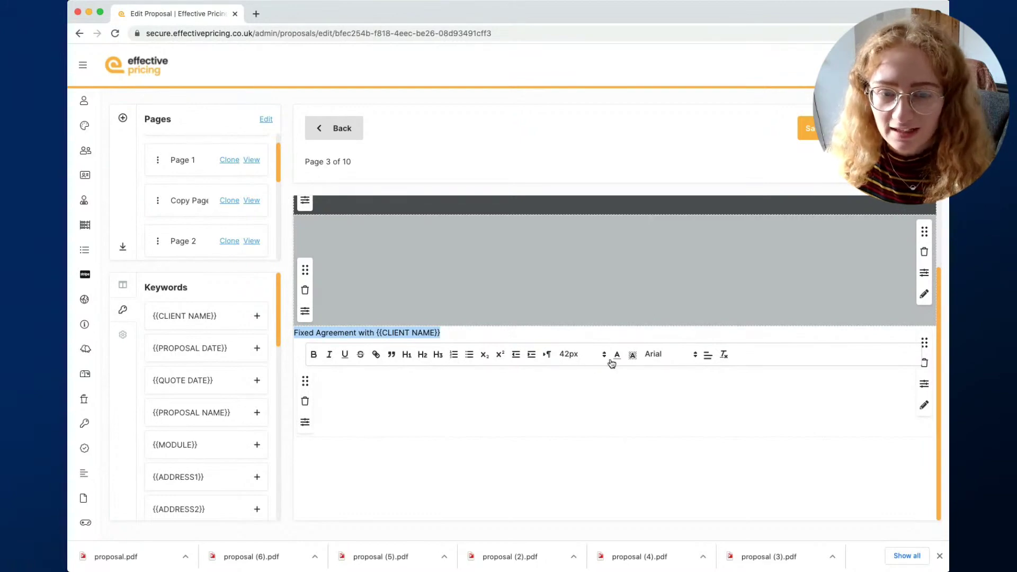
pyautogui.click(676, 358)
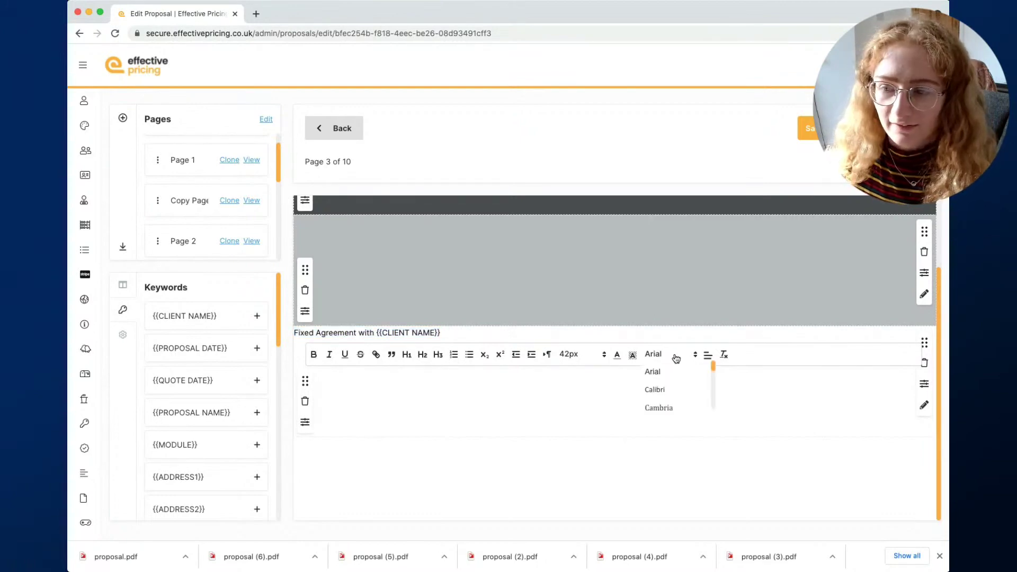
pyautogui.scroll(-2, 671, 392)
pyautogui.scroll(-2, 672, 393)
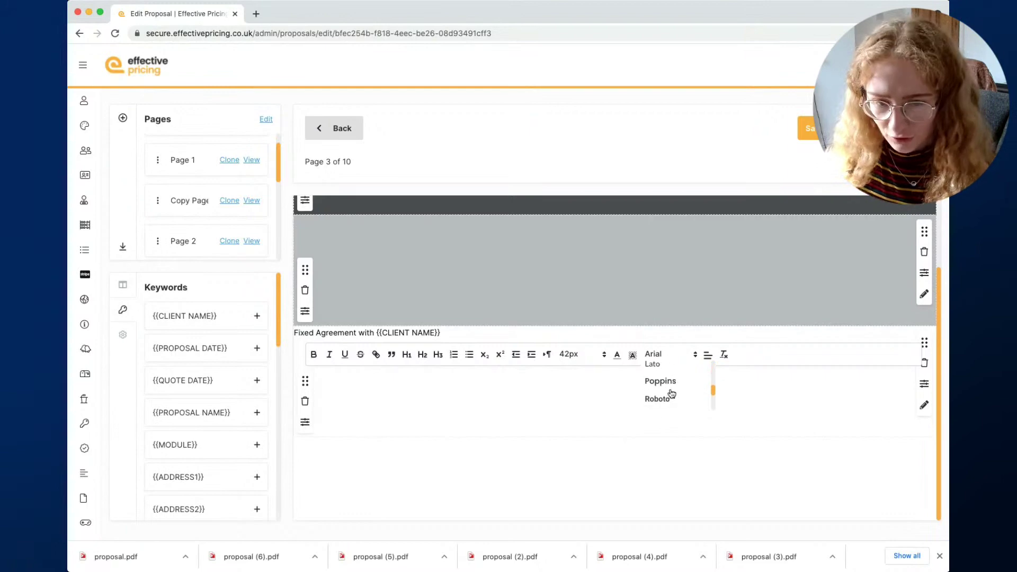
pyautogui.click(671, 383)
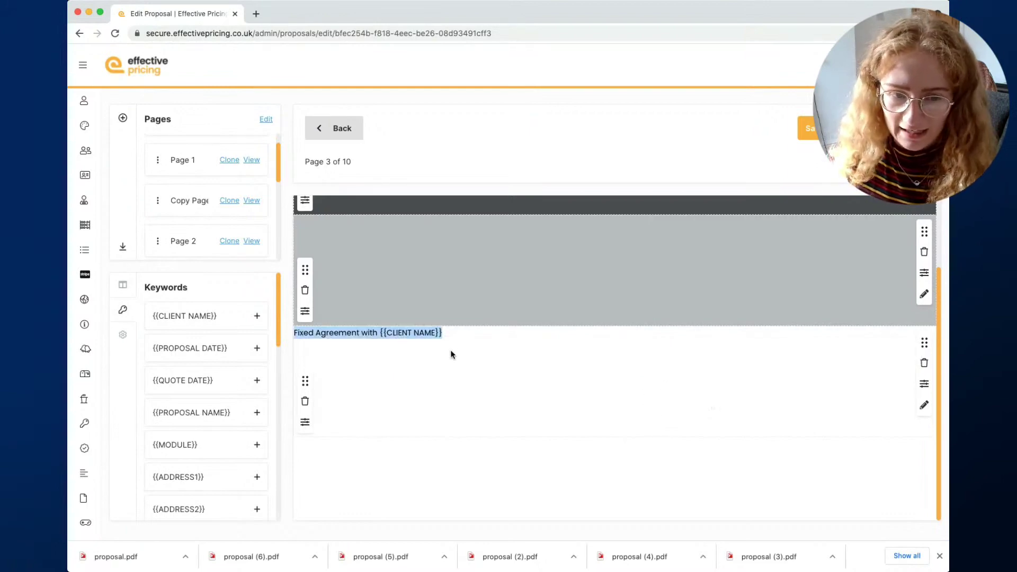
# Set the font size of the "Fixed Agreement with {{CLIENT NAME}}" title to 35px
pyautogui.moveTo(444, 333); pyautogui.dragTo(290, 336)
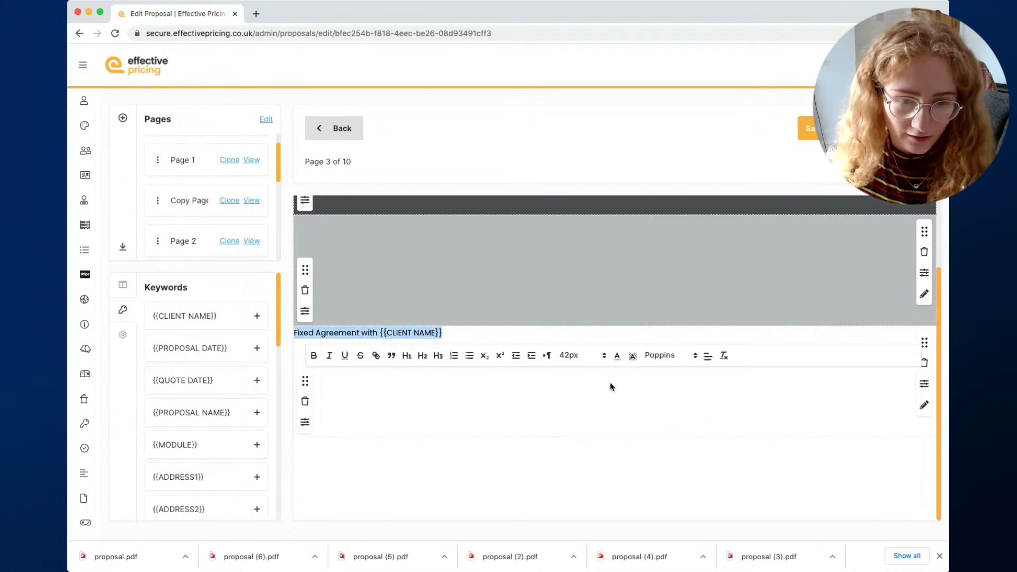
pyautogui.click(581, 357)
pyautogui.click(574, 389)
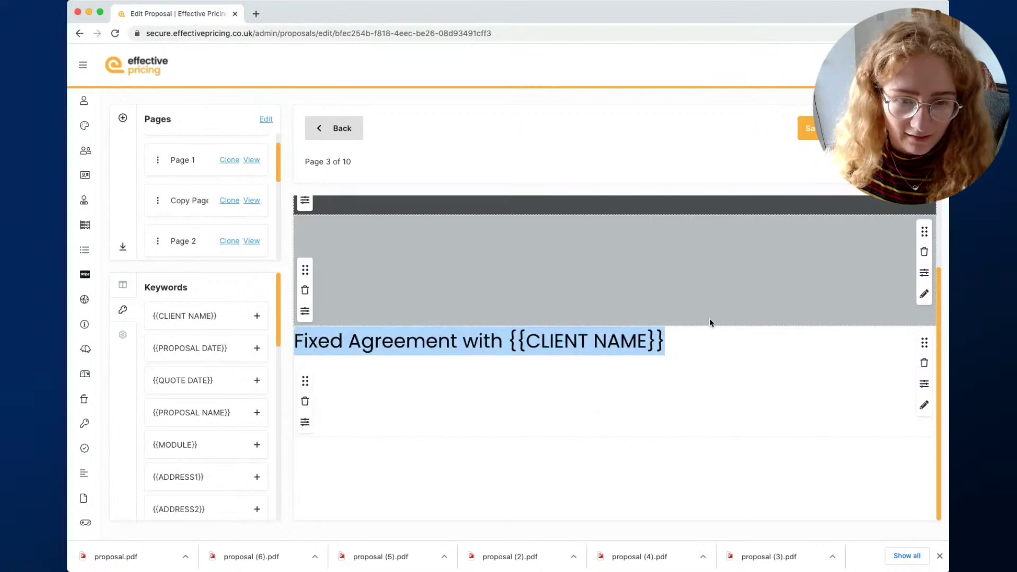
pyautogui.moveTo(683, 336); pyautogui.dragTo(291, 337)
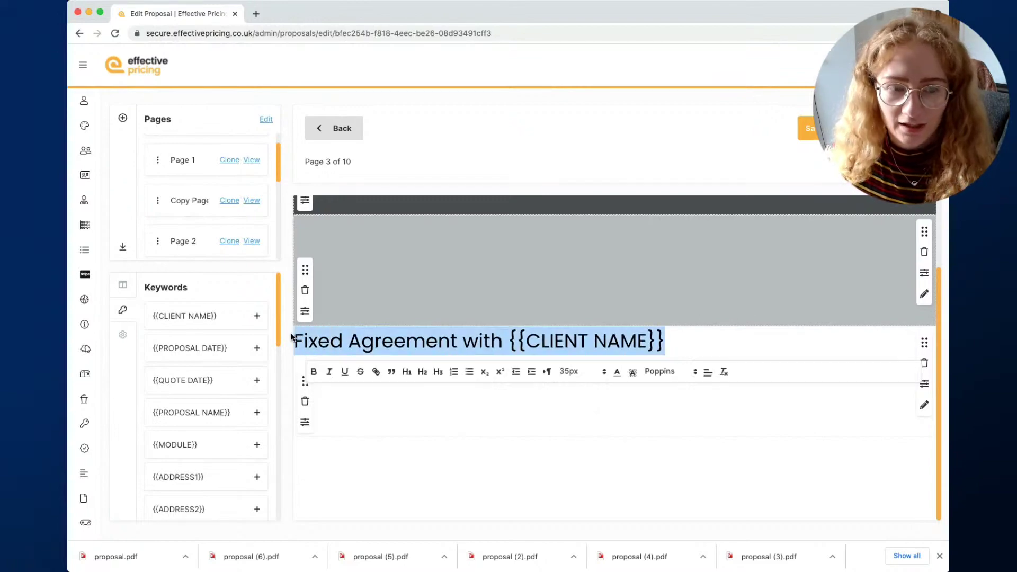
pyautogui.click(712, 339)
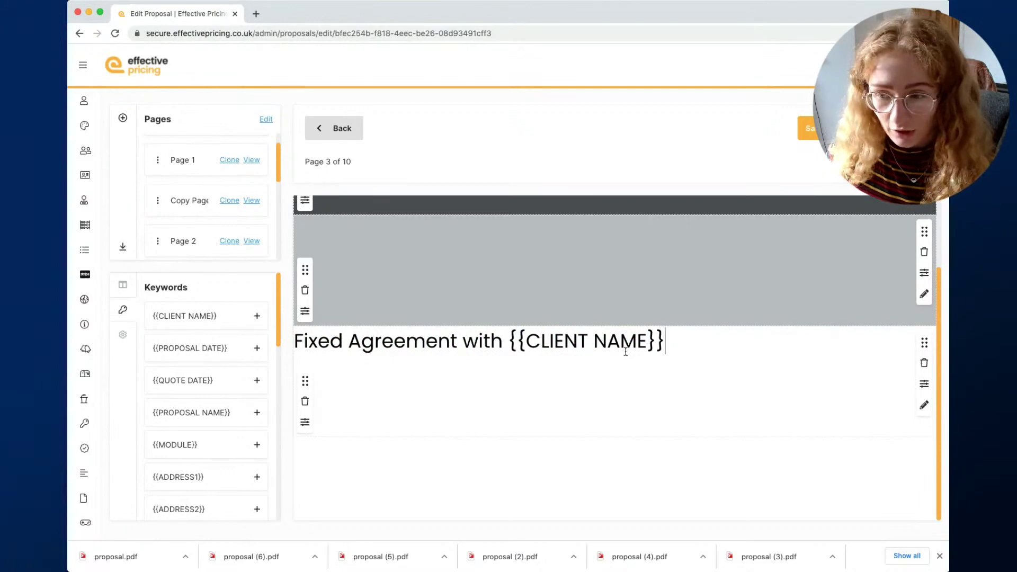
# Make the "Fixed Agreement with {{CLIENT NAME}}" title bold and indent it
pyautogui.tripleClick(684, 344)
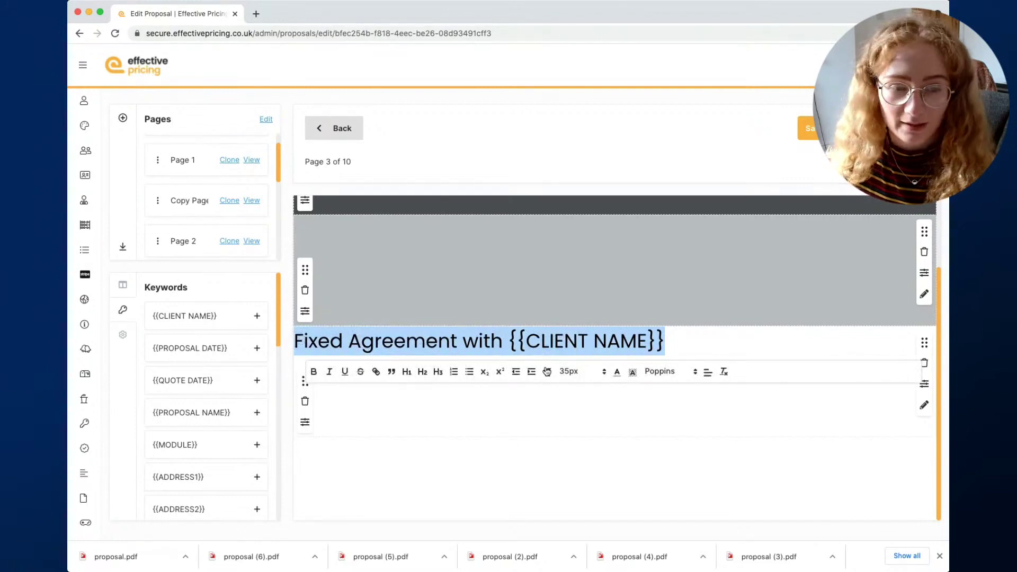
pyautogui.click(314, 373)
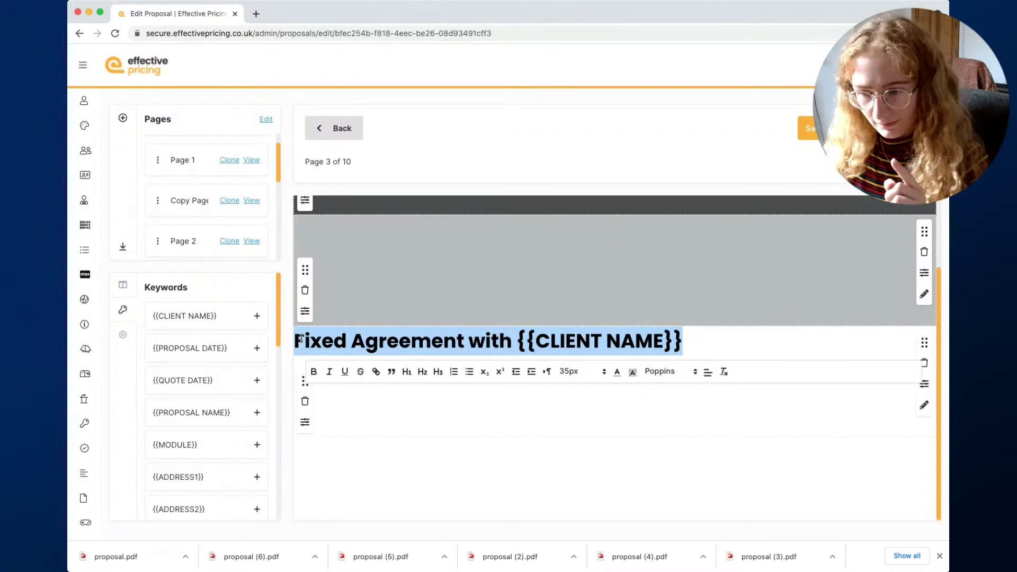
pyautogui.click(532, 372)
pyautogui.click(532, 373)
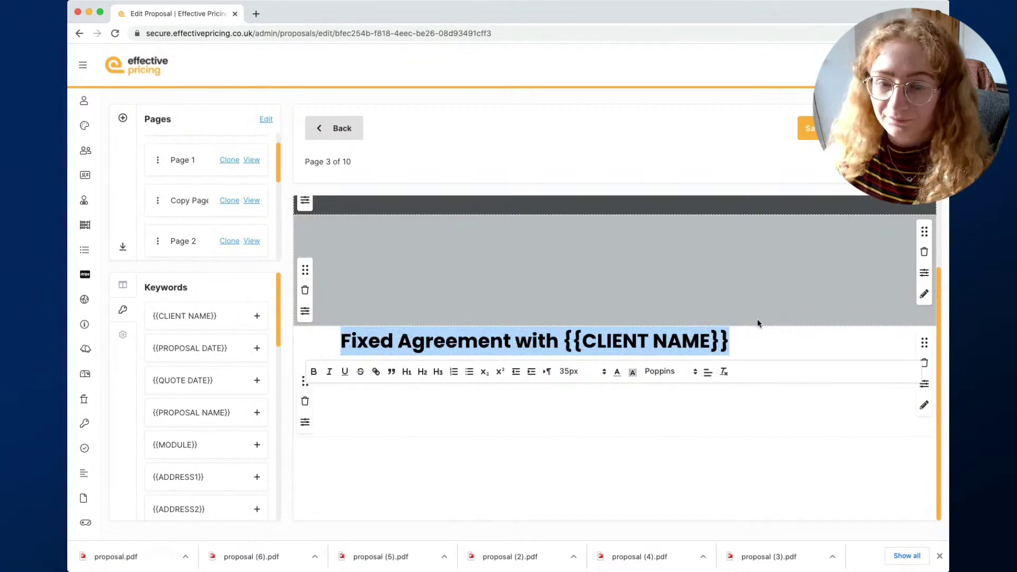
pyautogui.click(744, 341)
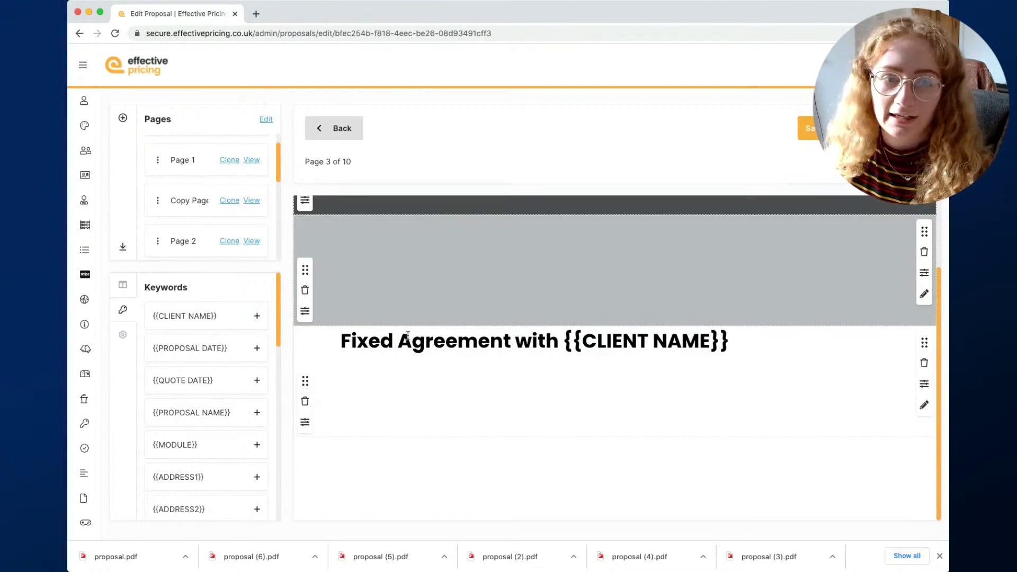
# Insert two blank lines above the "Fixed Agreement with {{CLIENT NAME}}" title
pyautogui.click(339, 341)
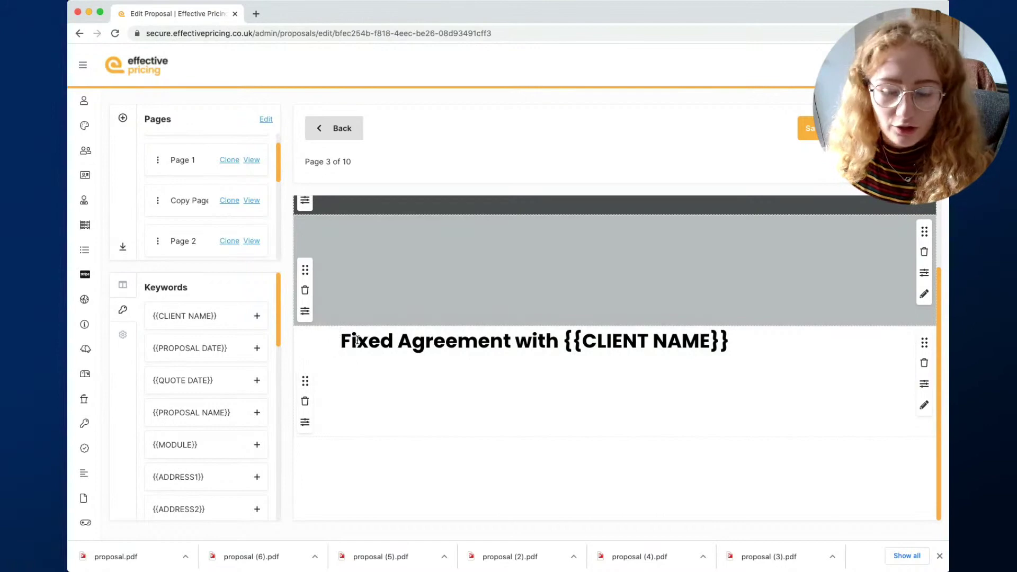
pyautogui.press('Return')
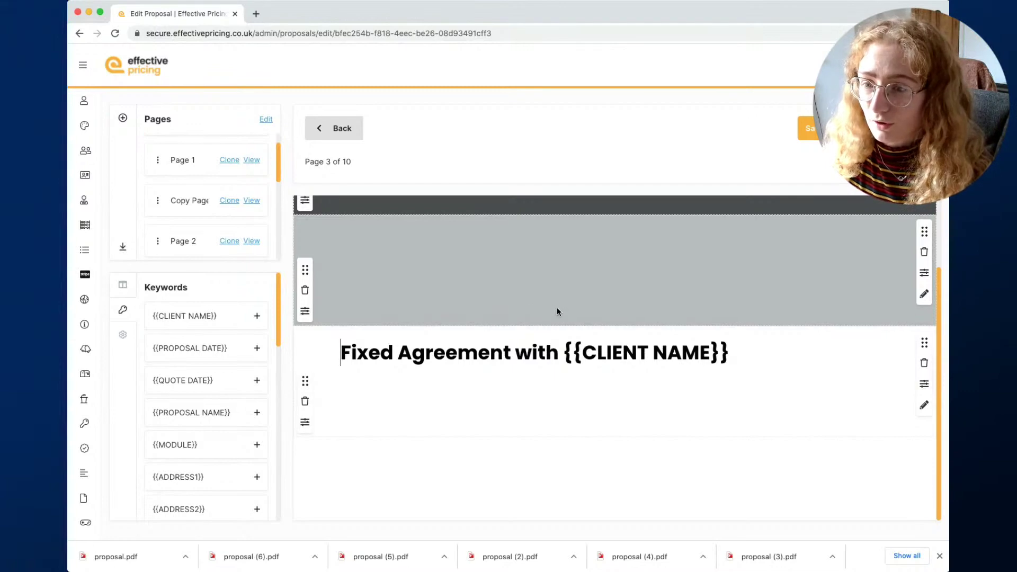
pyautogui.press('Return')
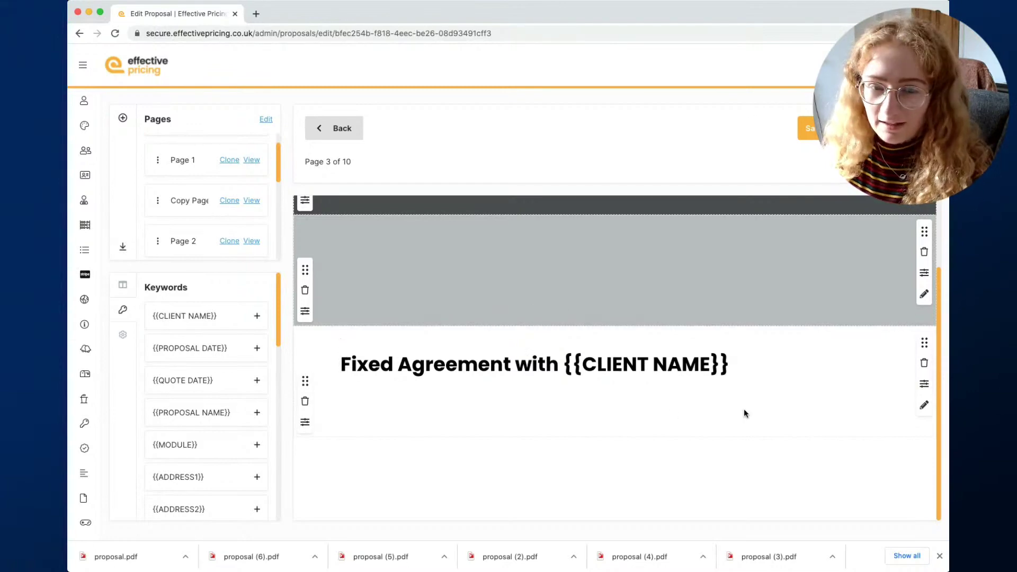
# Add a line of three underscores below the title and colour it turquoise
pyautogui.click(739, 366)
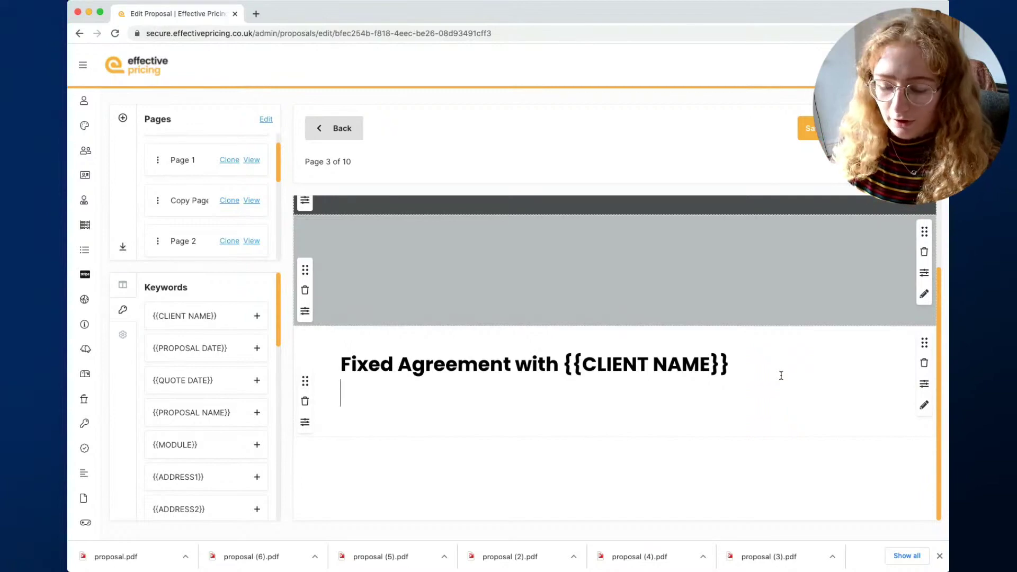
pyautogui.write('___')
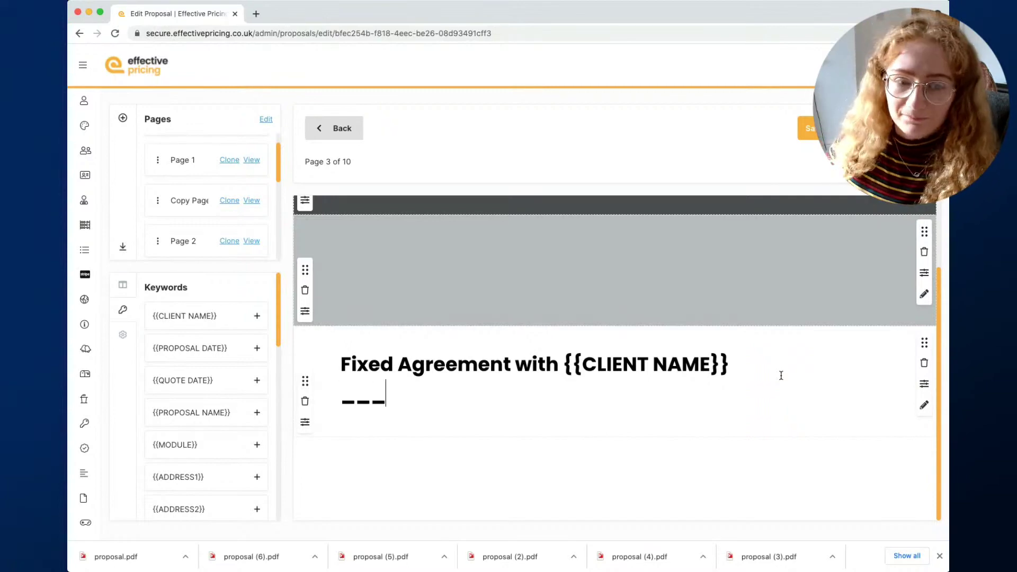
pyautogui.moveTo(390, 399); pyautogui.dragTo(337, 400)
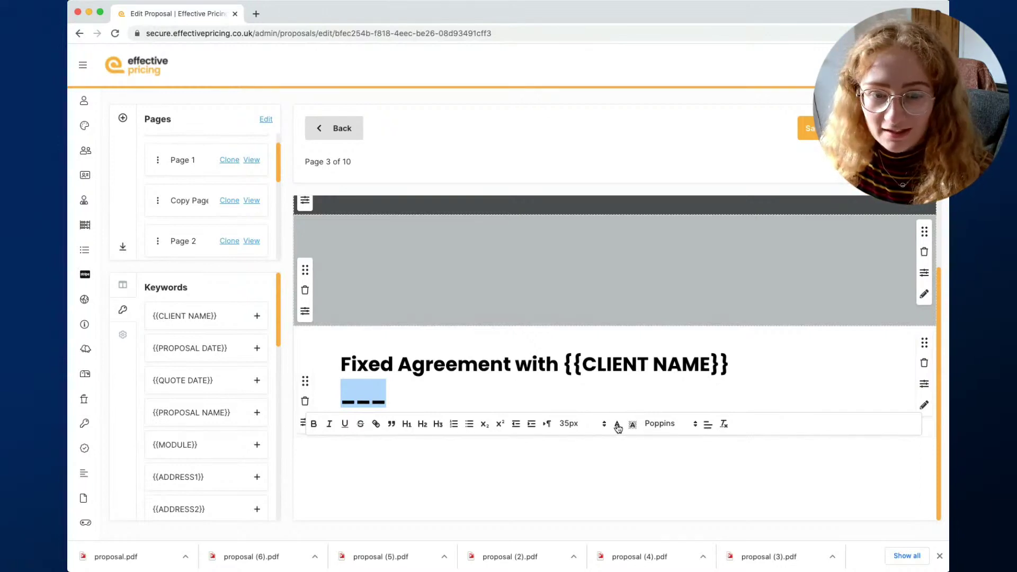
pyautogui.click(616, 424)
pyautogui.scroll(-5, 649, 455)
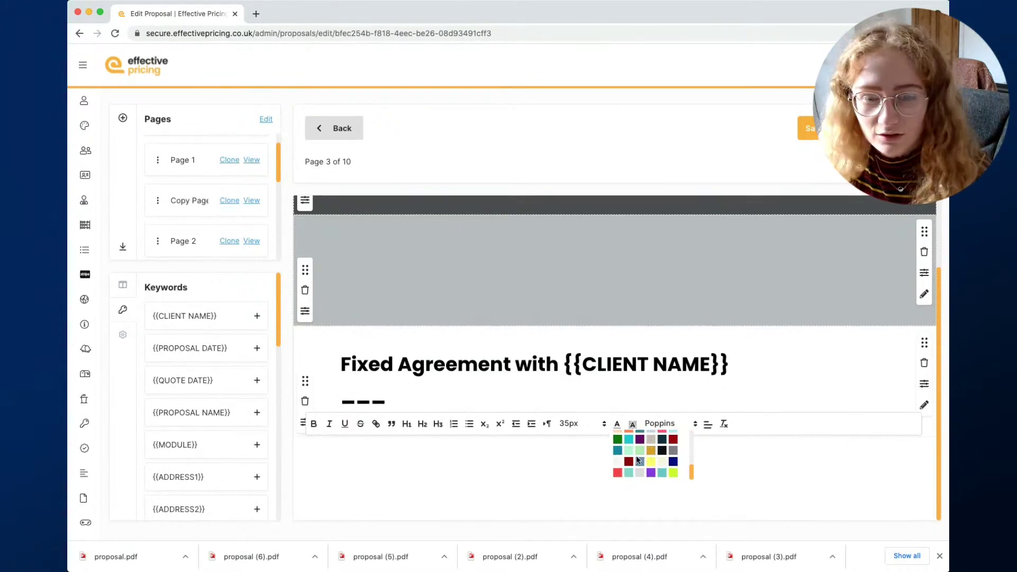
pyautogui.scroll(1, 636, 459)
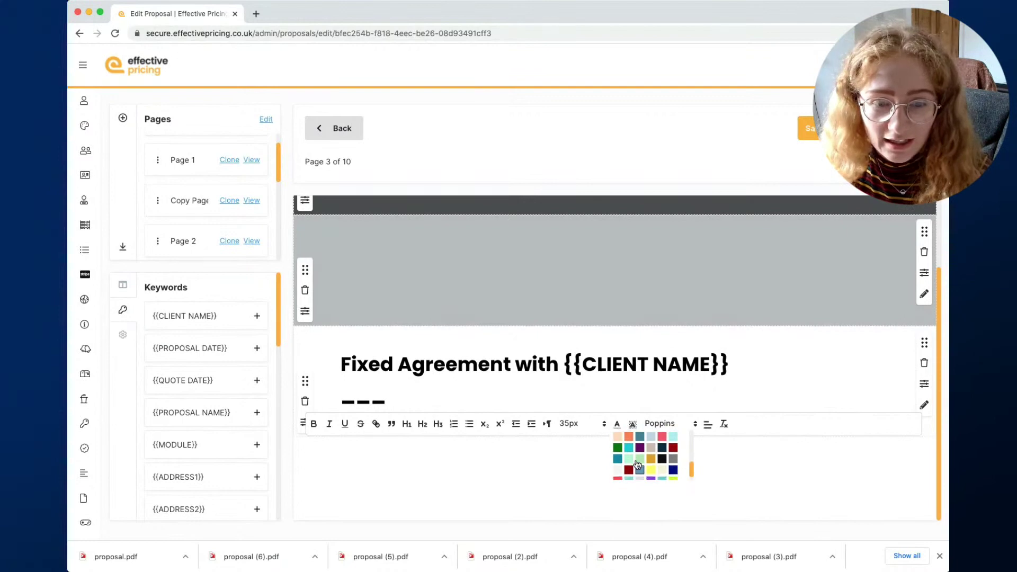
pyautogui.click(629, 451)
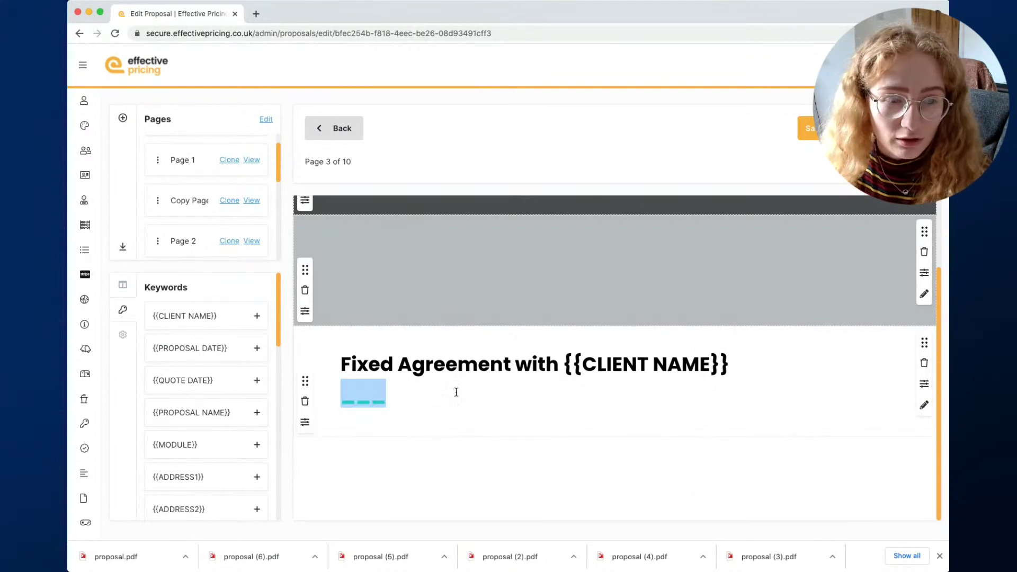
pyautogui.click(436, 401)
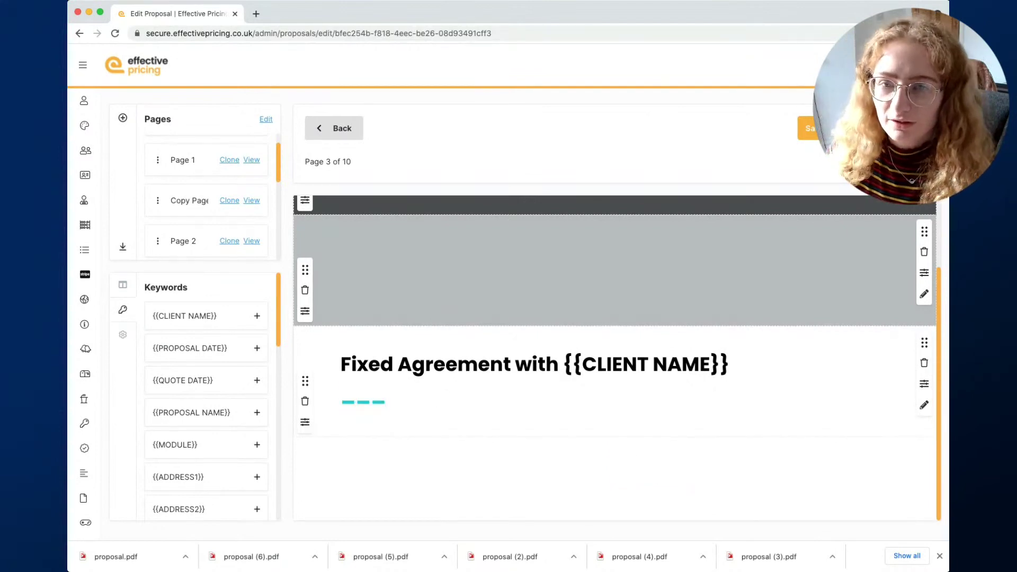
# Open the proposal preview and compare the rebuilt page 3 with the original page 2 at a reduced zoom
pyautogui.click(815, 129)
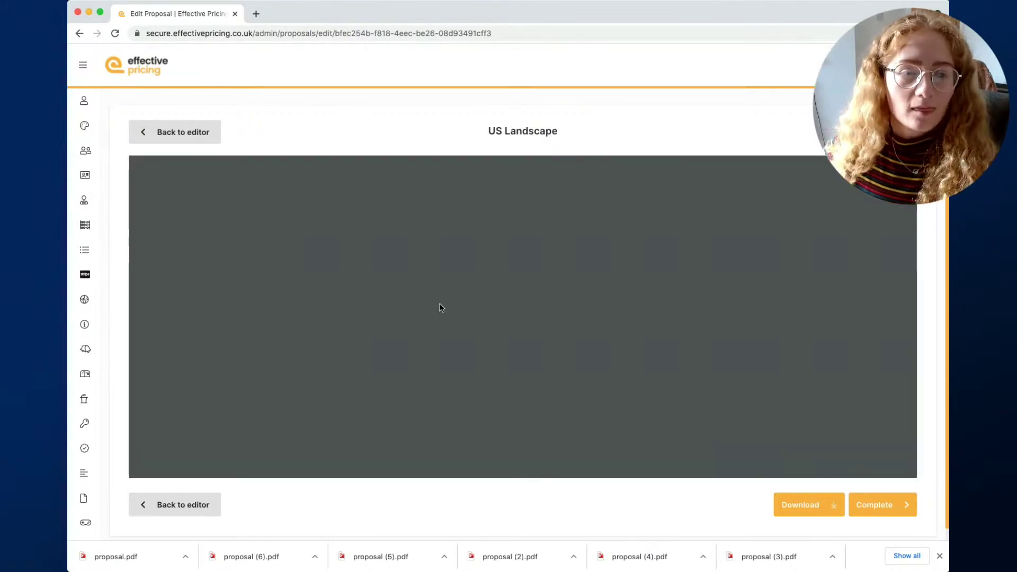
pyautogui.click(218, 323)
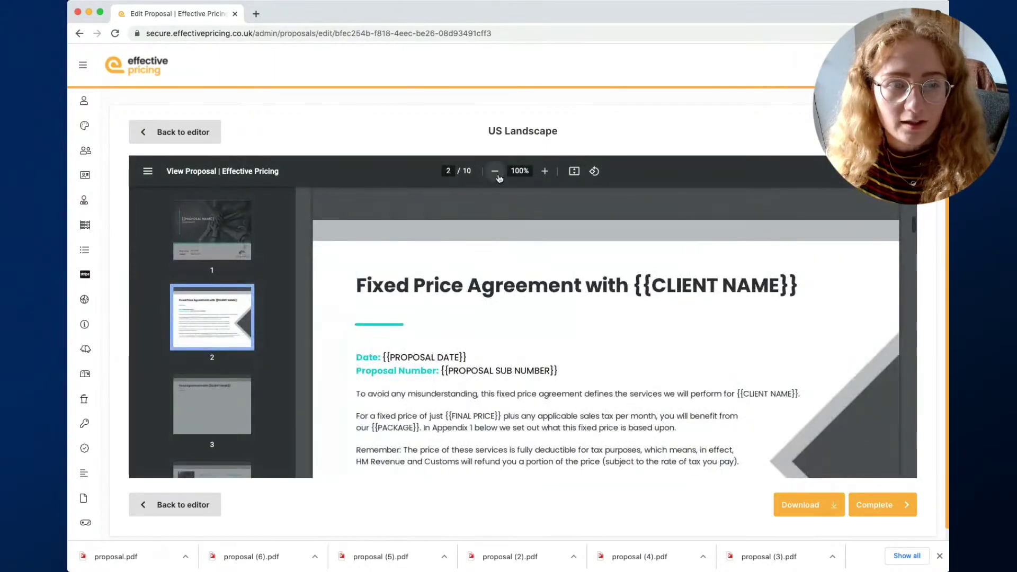
pyautogui.click(495, 170)
pyautogui.click(494, 171)
pyautogui.click(495, 170)
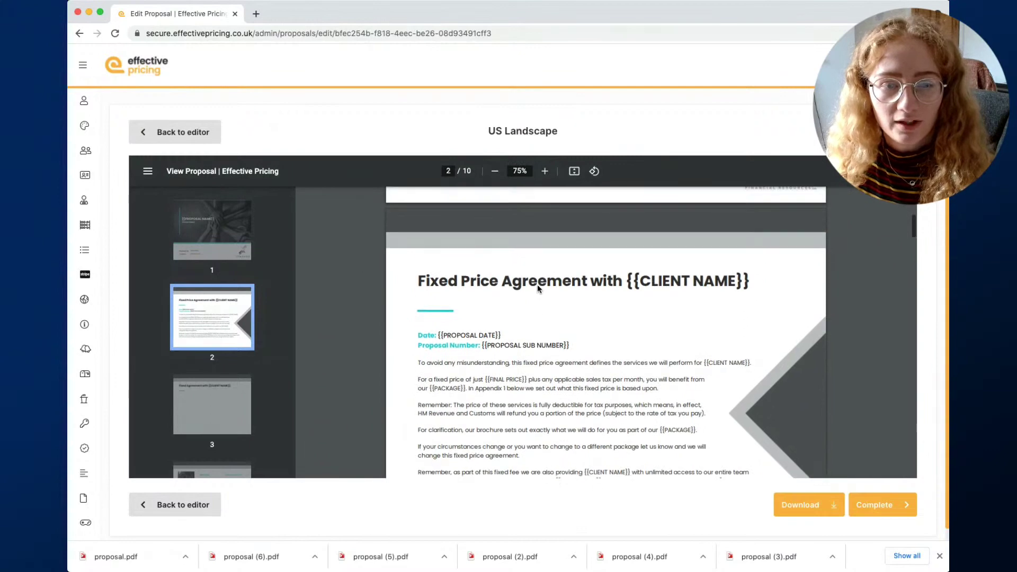
pyautogui.click(226, 410)
pyautogui.scroll(1, 507, 290)
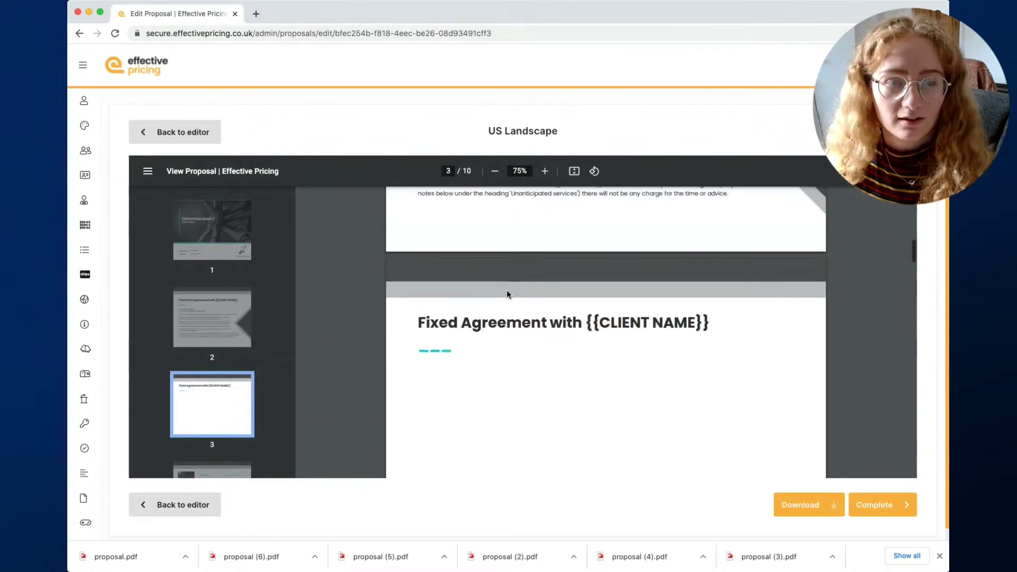
pyautogui.scroll(-1, 529, 300)
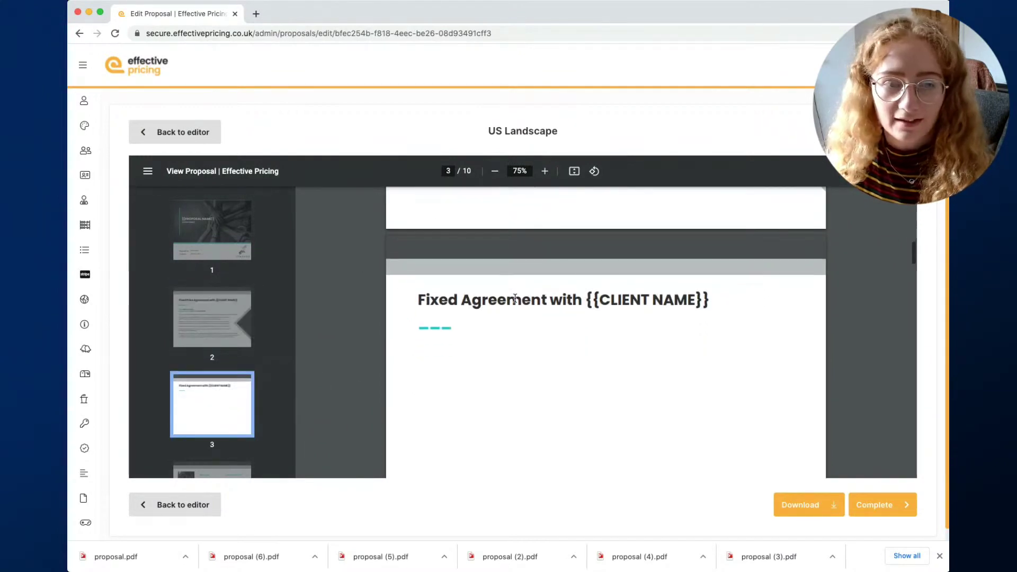
pyautogui.scroll(-1, 432, 323)
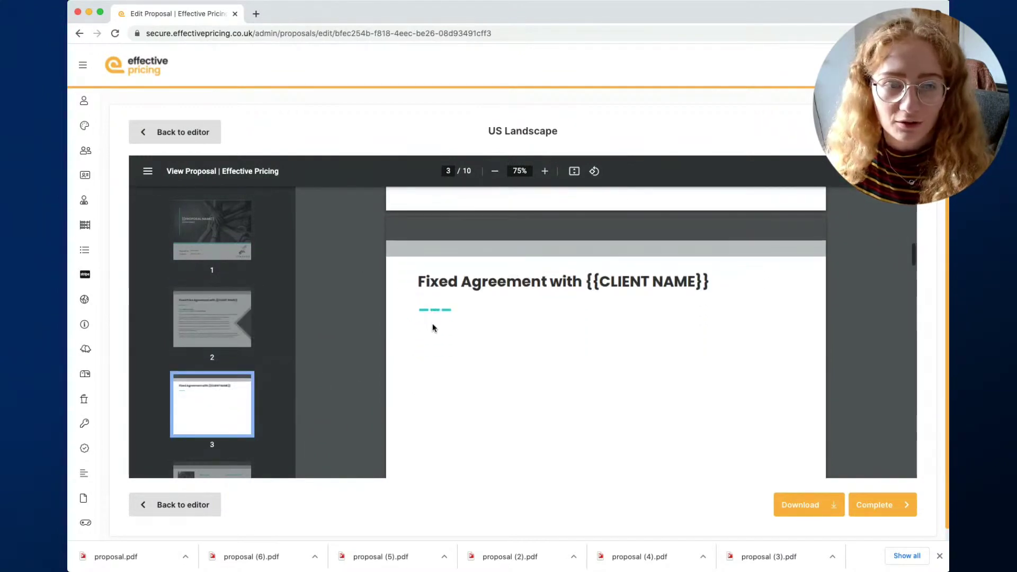
pyautogui.click(188, 316)
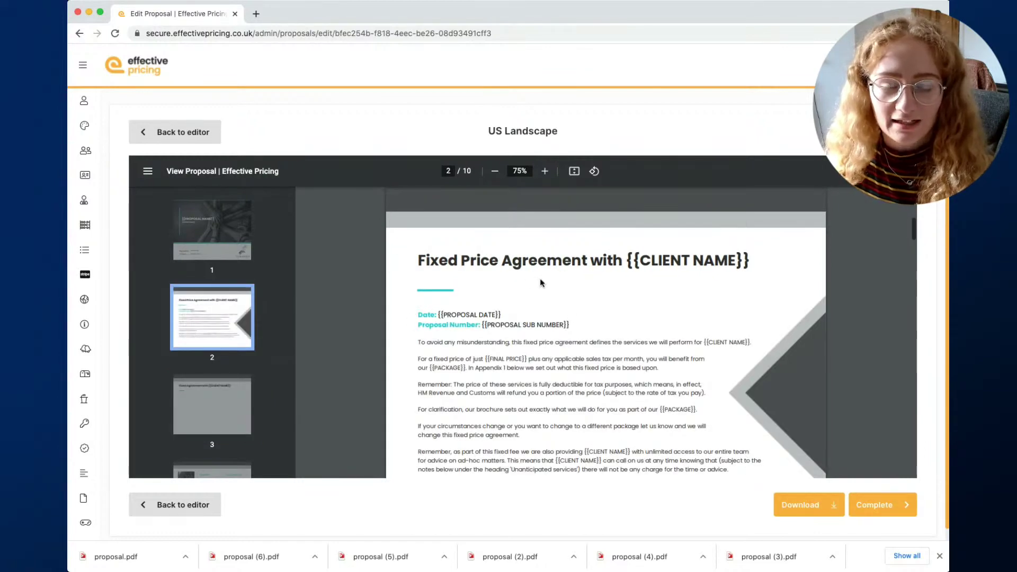
pyautogui.scroll(-1, 541, 282)
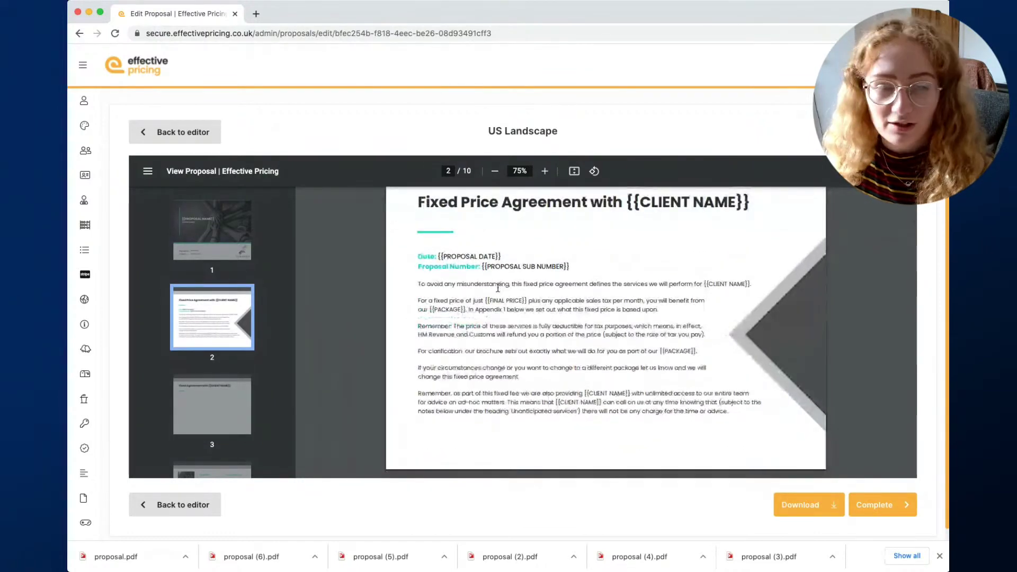
# Return to Copy Page in the editor, add a section with a Text element below the title section, and set its section margin to 0px
pyautogui.click(190, 141)
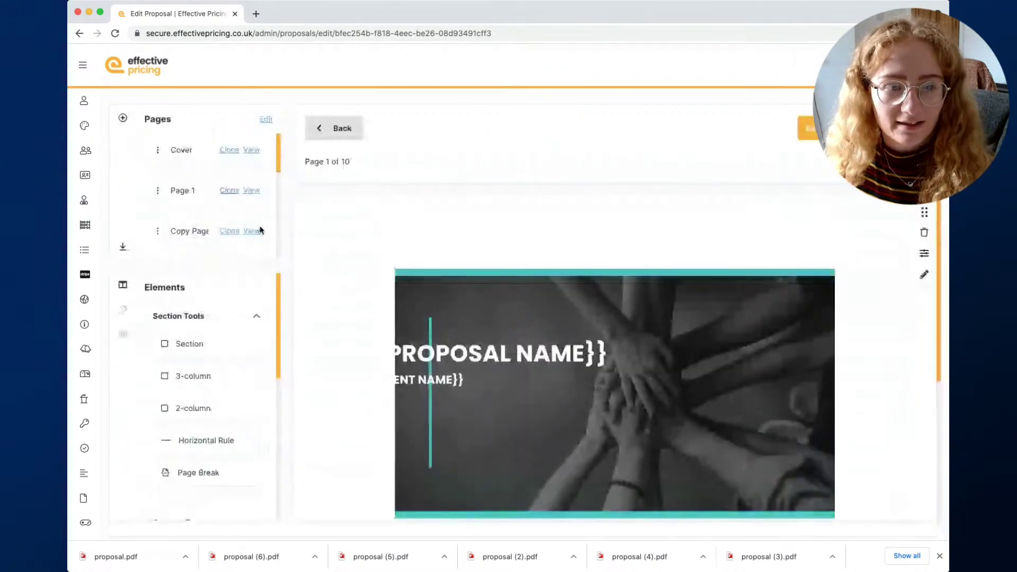
pyautogui.click(251, 232)
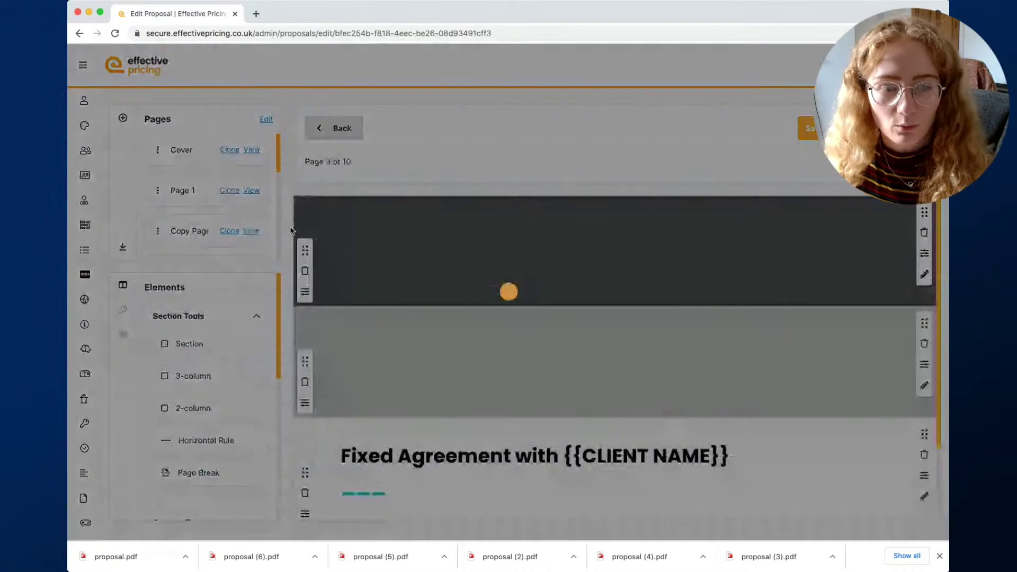
pyautogui.scroll(-1, 182, 352)
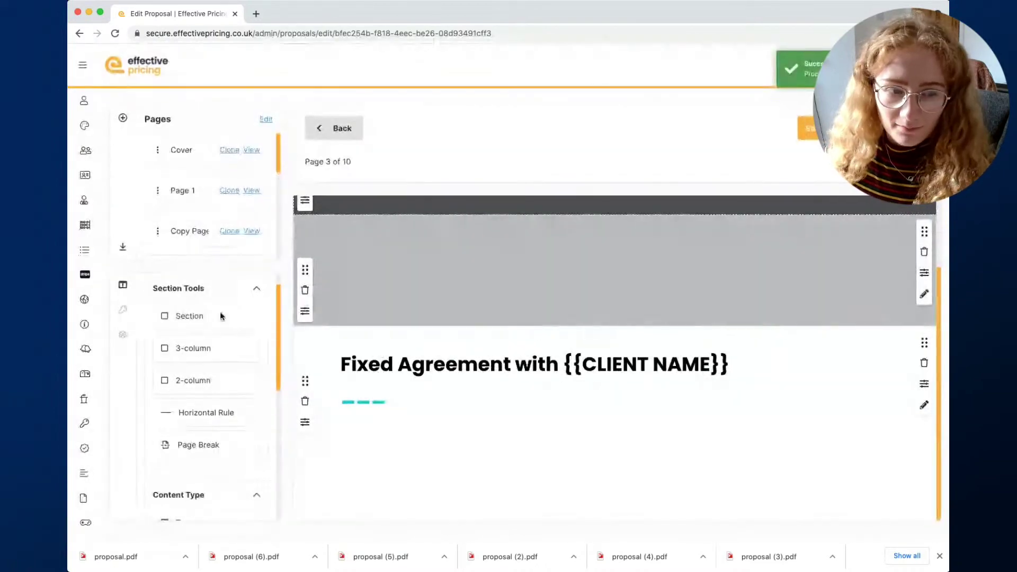
pyautogui.moveTo(221, 316); pyautogui.dragTo(426, 424)
pyautogui.scroll(-3, 179, 458)
pyautogui.moveTo(189, 448); pyautogui.dragTo(511, 430)
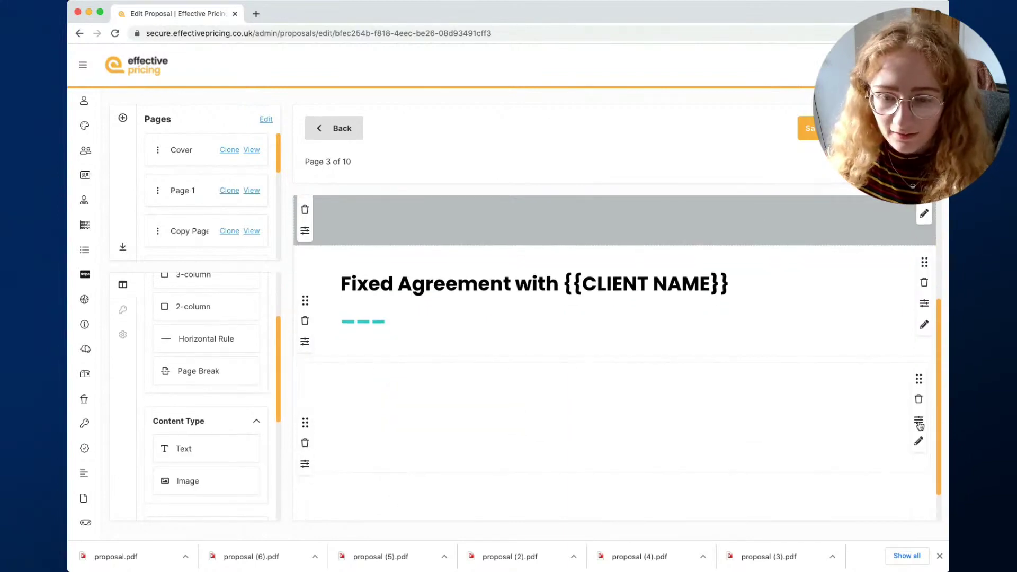
pyautogui.click(918, 421)
pyautogui.scroll(2, 222, 325)
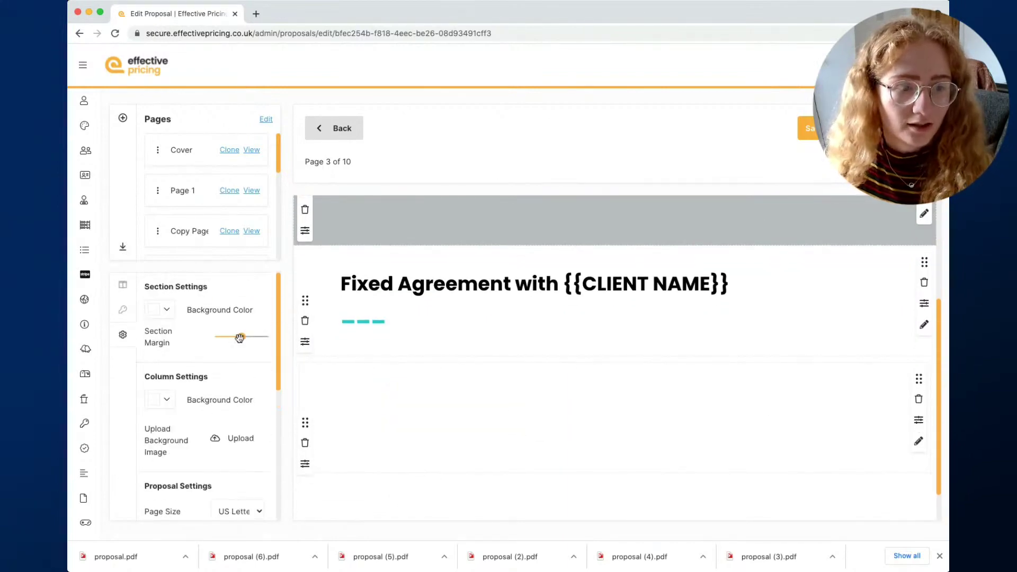
pyautogui.moveTo(232, 338); pyautogui.dragTo(215, 337)
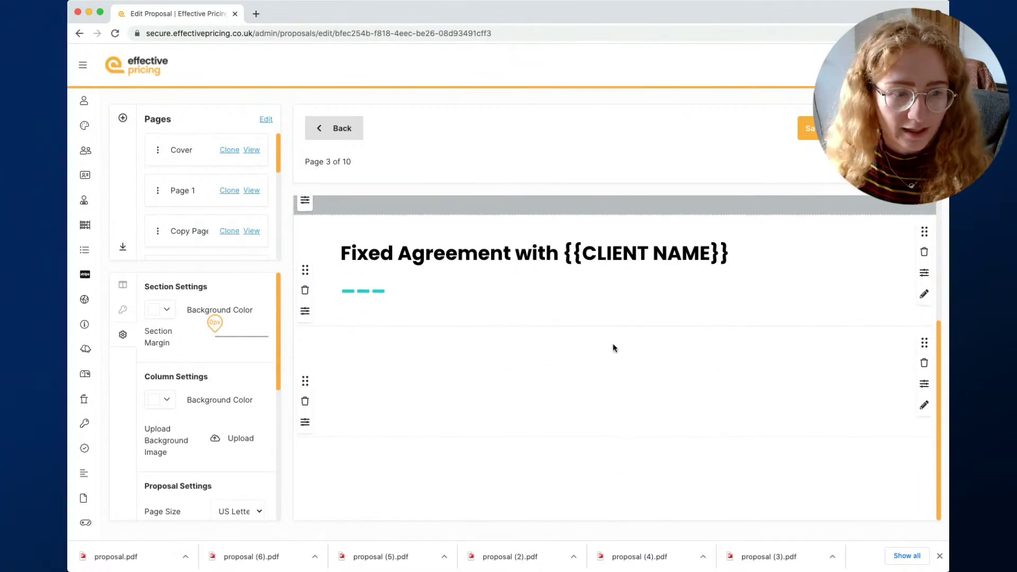
# Copy the body text of Page 1, from the Date line to the last paragraph, into the new Text element on Copy Page
pyautogui.click(251, 192)
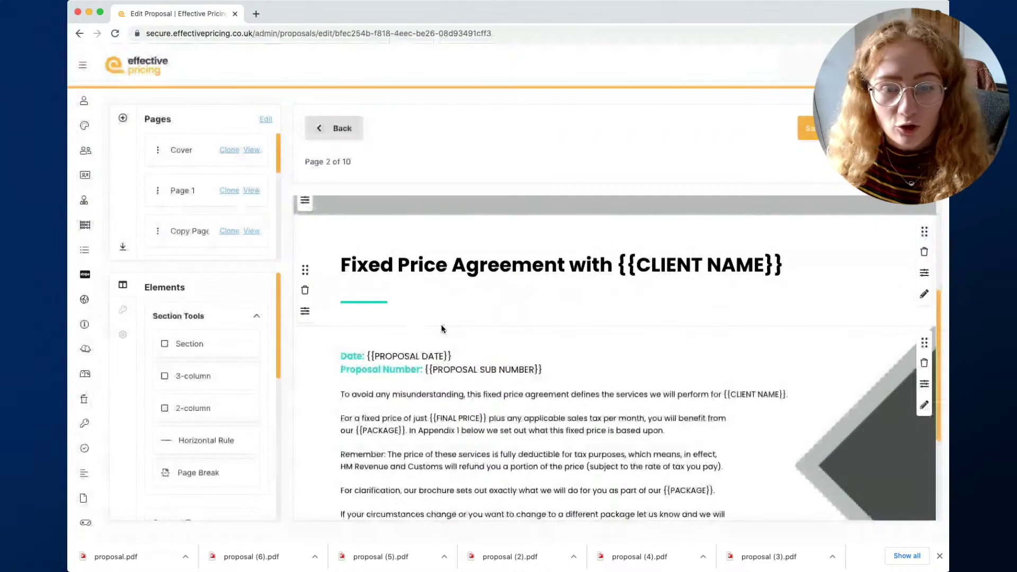
pyautogui.moveTo(442, 329); pyautogui.dragTo(774, 406)
pyautogui.press('super+c')
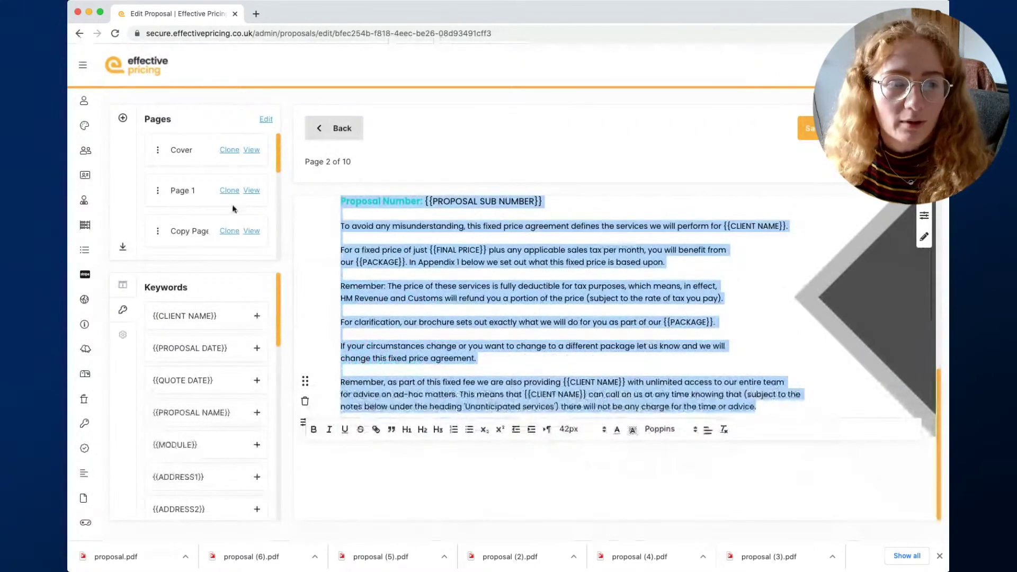
pyautogui.click(252, 231)
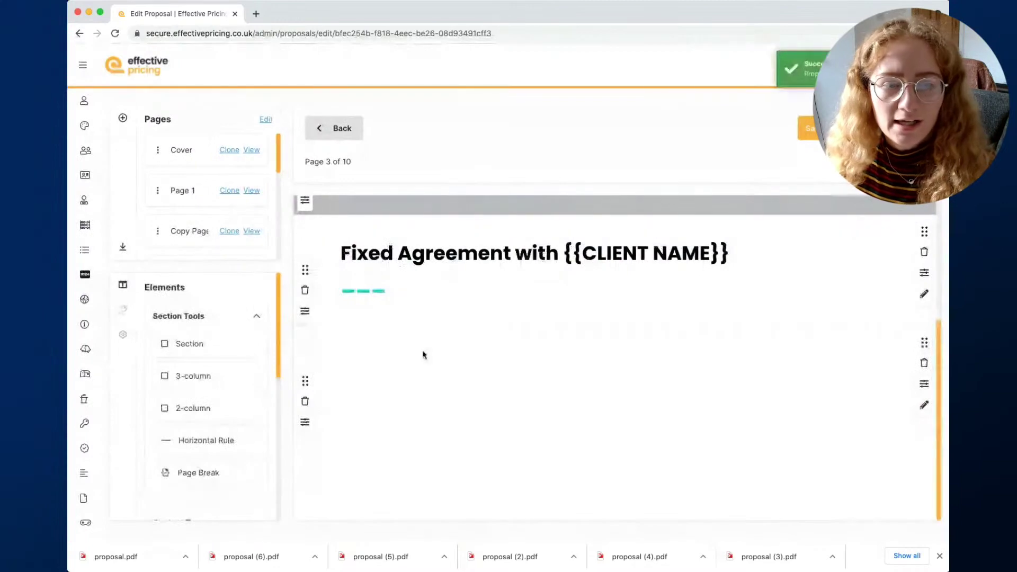
pyautogui.click(924, 405)
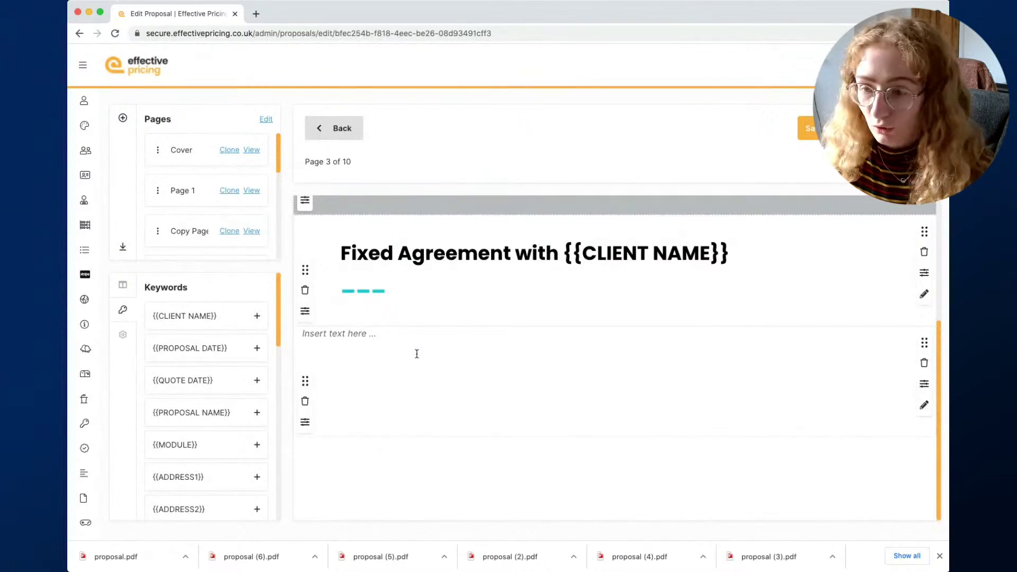
pyautogui.press('super+v')
pyautogui.scroll(-3, 417, 352)
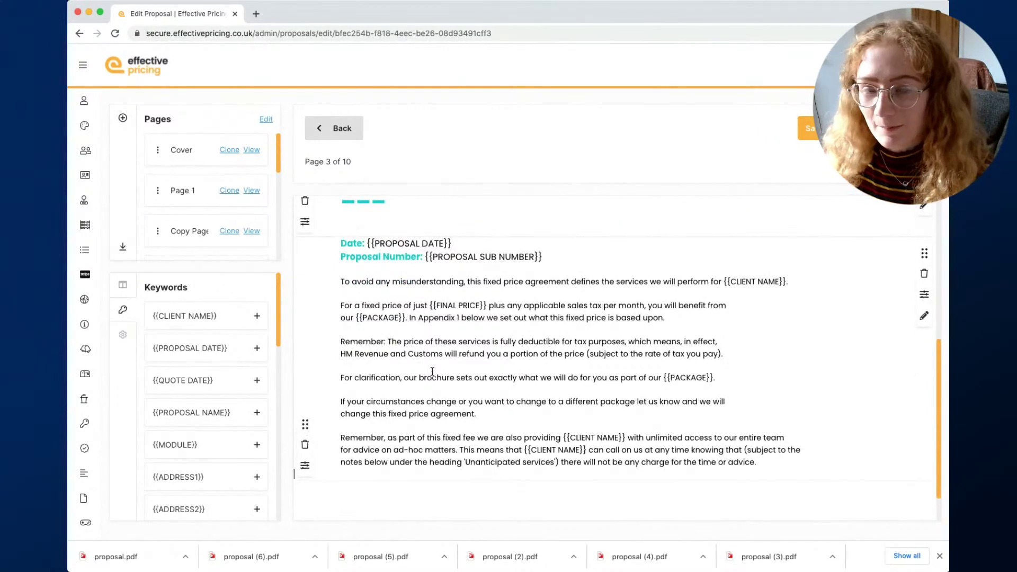
pyautogui.scroll(1, 433, 371)
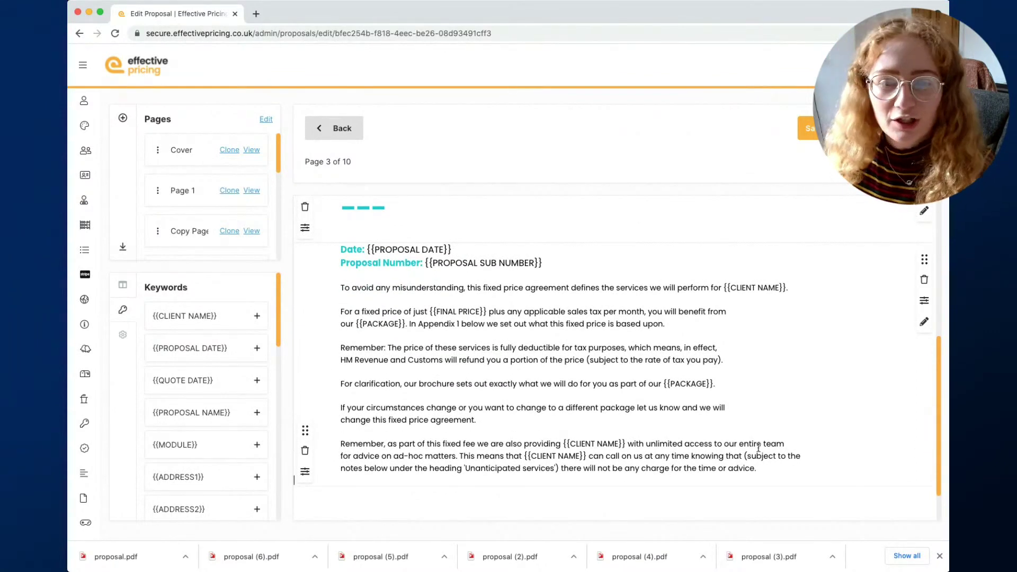
# Apply the Poppins font to all the pasted text, from the Date line to the last paragraph
pyautogui.moveTo(765, 471); pyautogui.dragTo(334, 249)
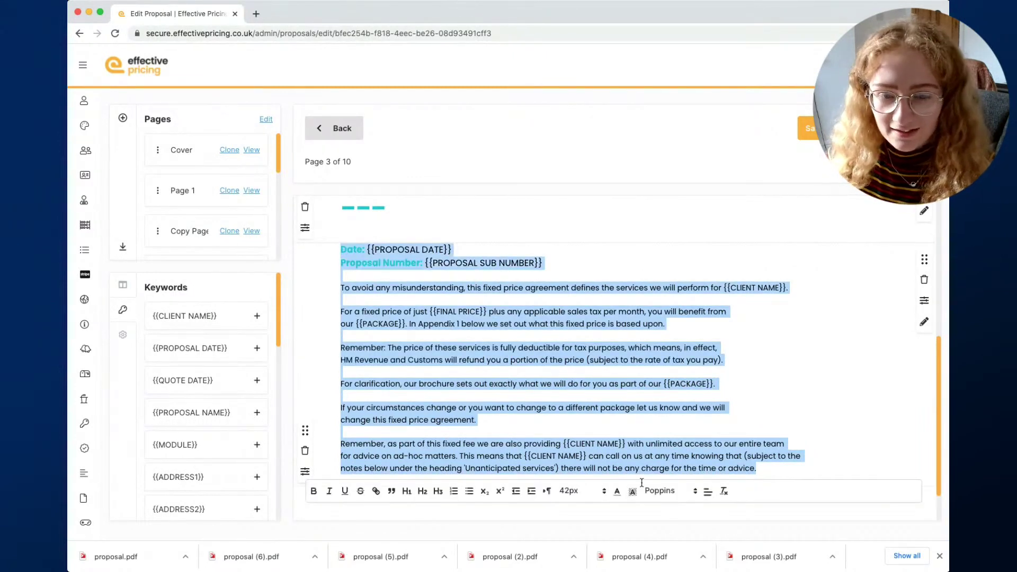
pyautogui.scroll(-1, 641, 482)
pyautogui.click(684, 481)
pyautogui.scroll(-3, 665, 507)
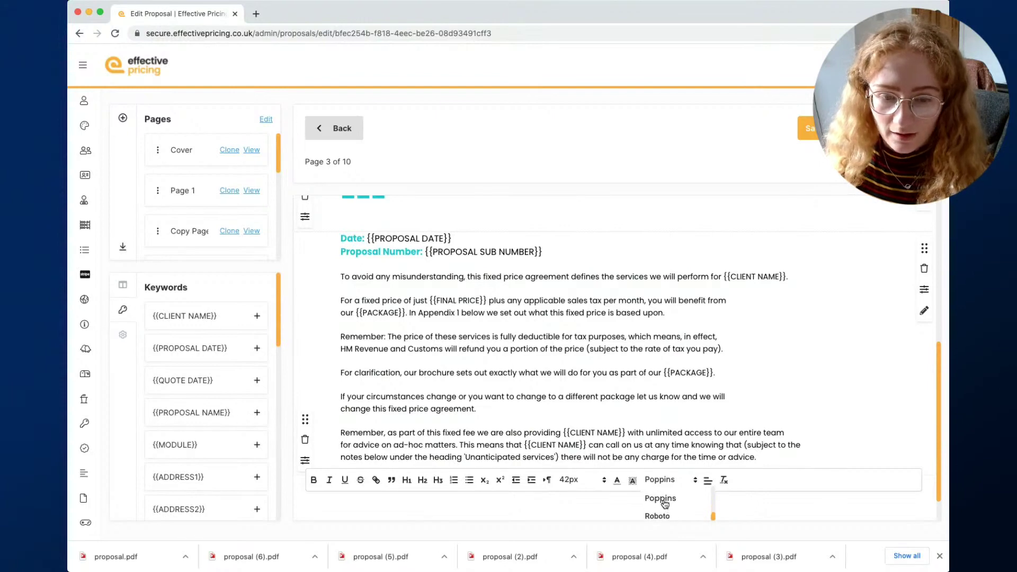
pyautogui.click(662, 499)
# Change the font size of the body paragraphs, from "To avoid any misunderstanding" to the end of the text
pyautogui.moveTo(790, 454); pyautogui.dragTo(341, 274)
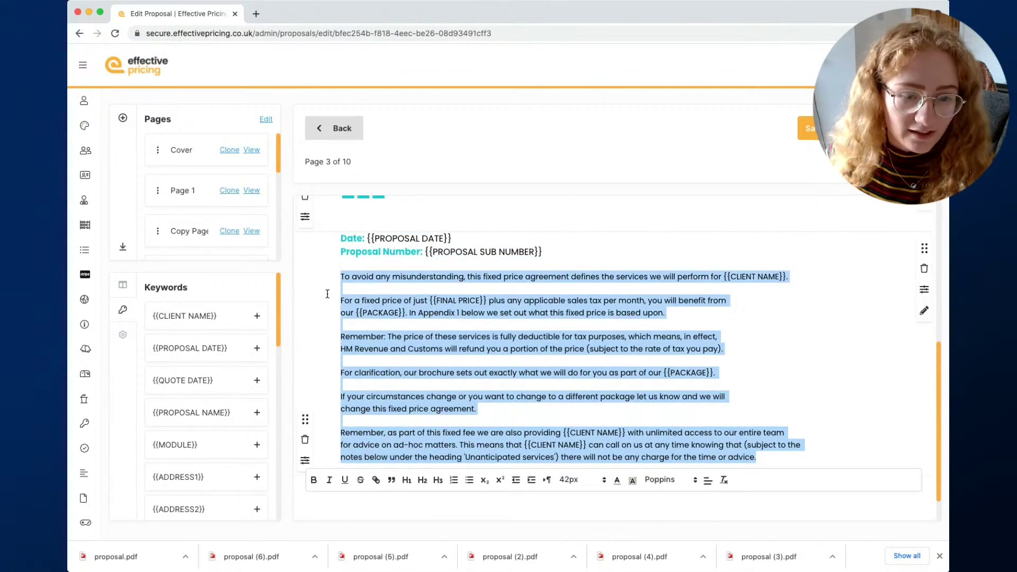
pyautogui.click(575, 482)
pyautogui.scroll(-5, 583, 509)
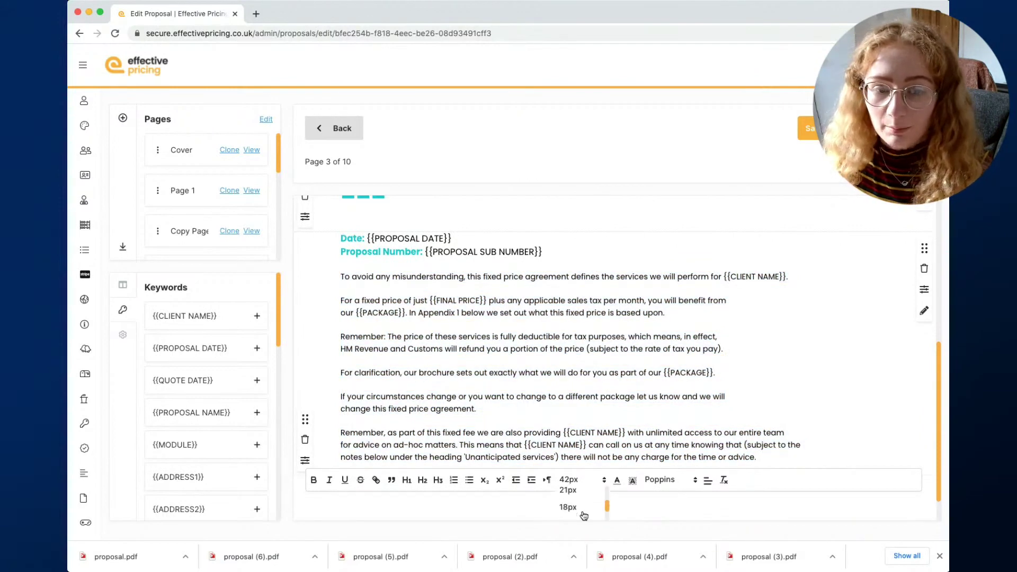
pyautogui.scroll(-2, 582, 509)
pyautogui.click(568, 498)
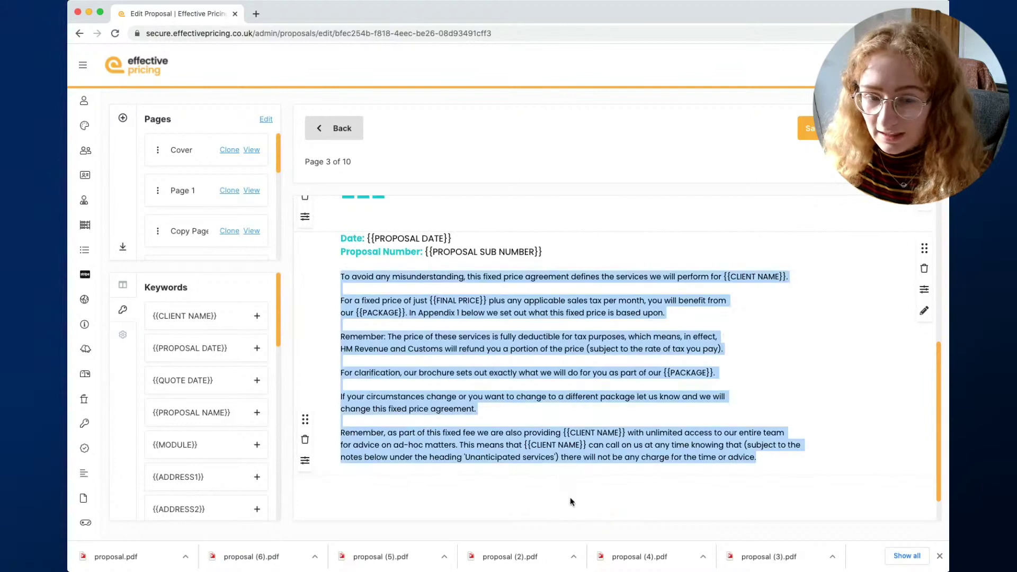
pyautogui.click(567, 253)
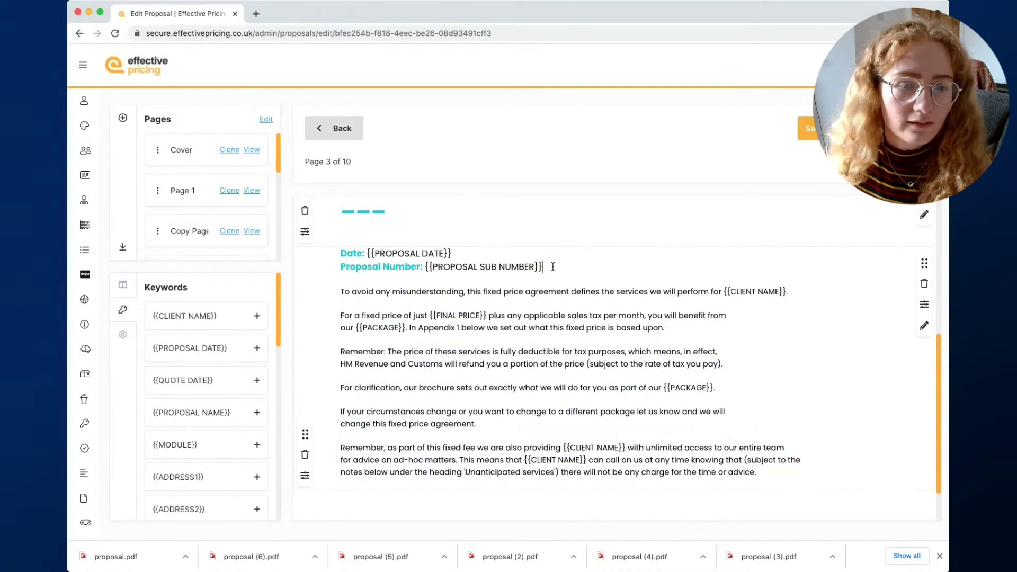
# Set the font size of the Date and Proposal Number lines to 16px
pyautogui.moveTo(553, 266); pyautogui.dragTo(348, 249)
pyautogui.click(582, 291)
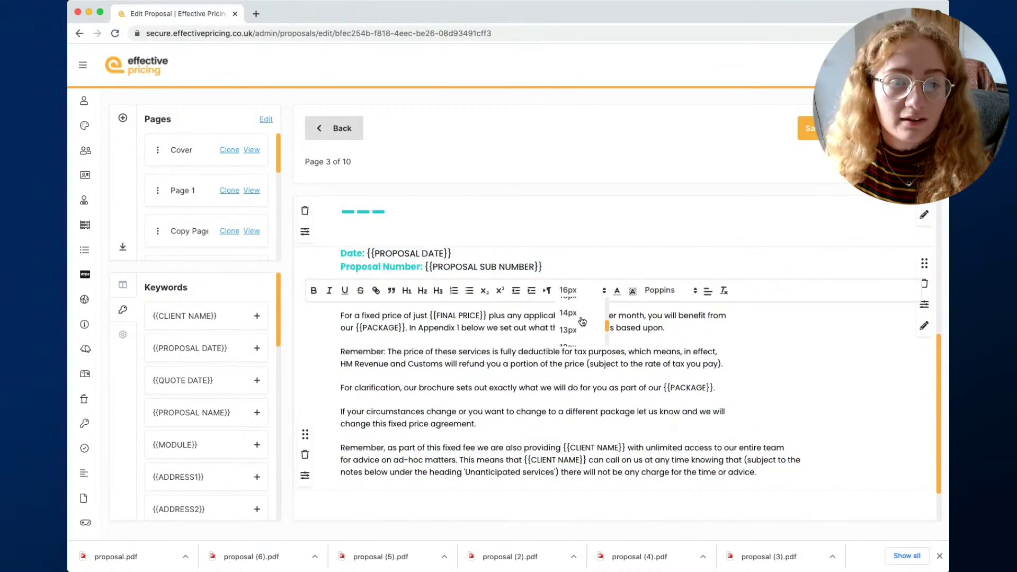
pyautogui.click(570, 319)
pyautogui.click(569, 264)
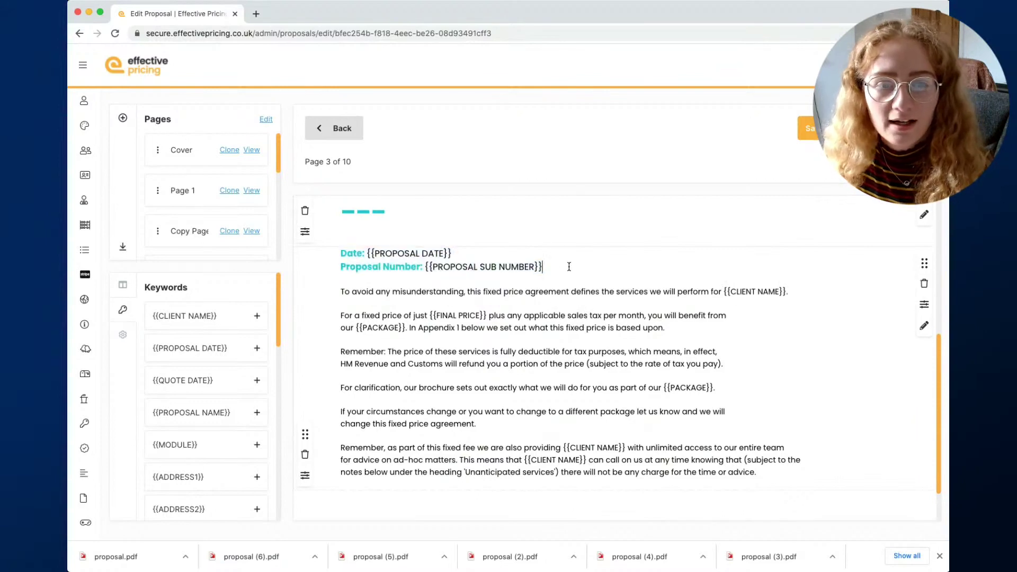
# Examine the keyword on the Date line, the Proposal Number label's formatting, and the rebuilt title and body text
pyautogui.moveTo(449, 253); pyautogui.dragTo(366, 253)
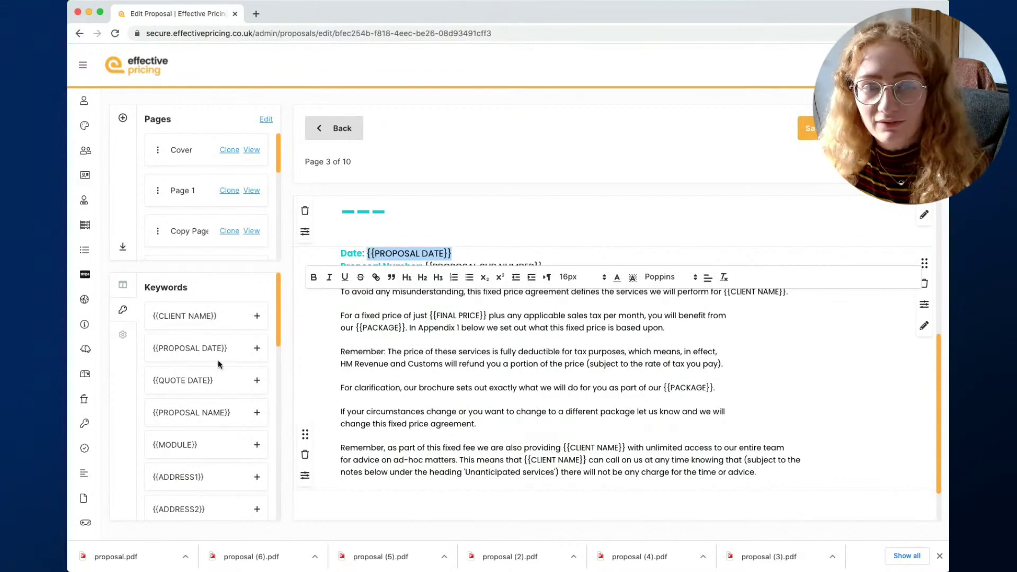
pyautogui.click(459, 249)
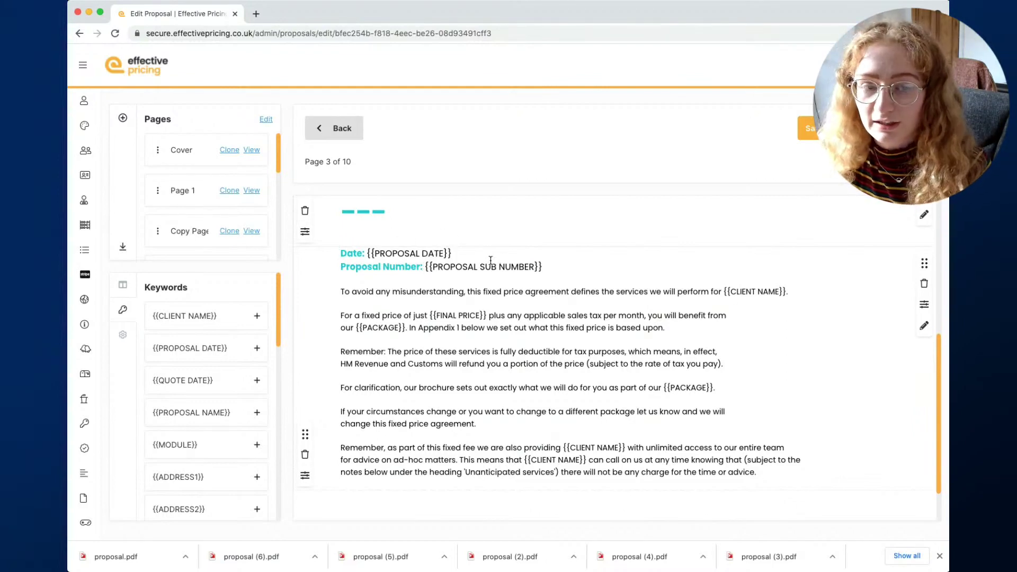
pyautogui.moveTo(423, 267); pyautogui.dragTo(334, 270)
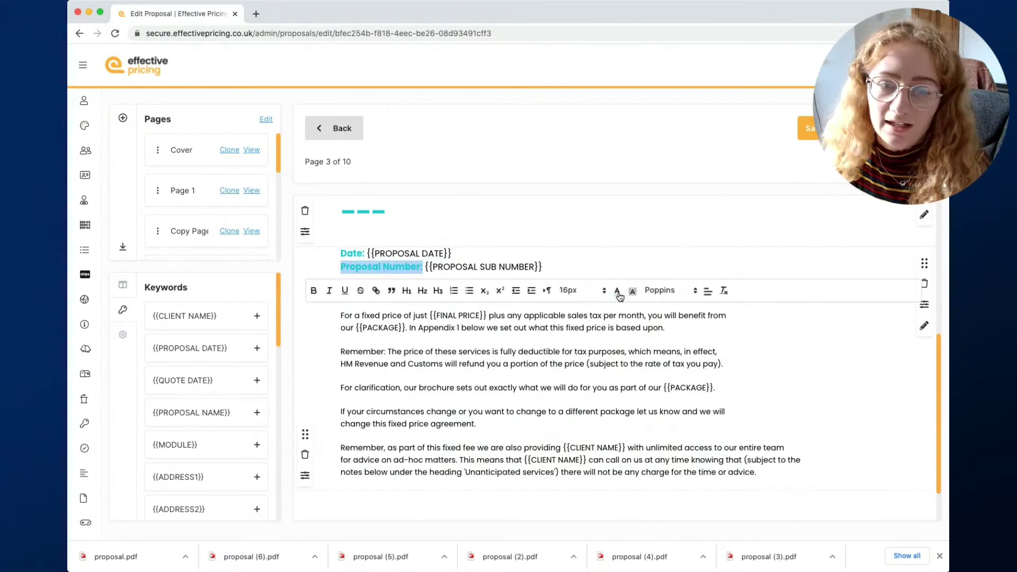
pyautogui.click(768, 358)
pyautogui.scroll(-2, 768, 358)
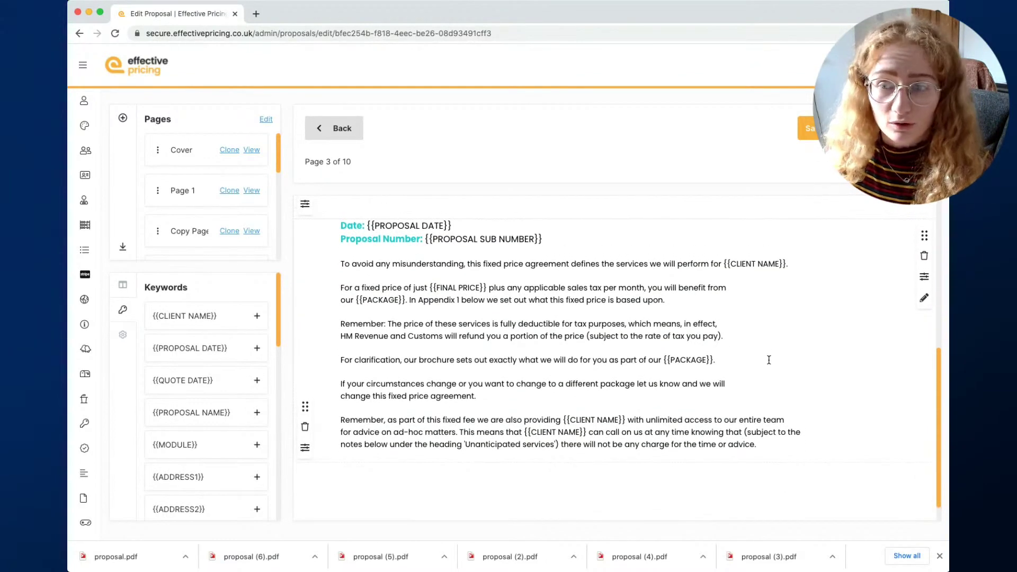
pyautogui.scroll(2, 769, 360)
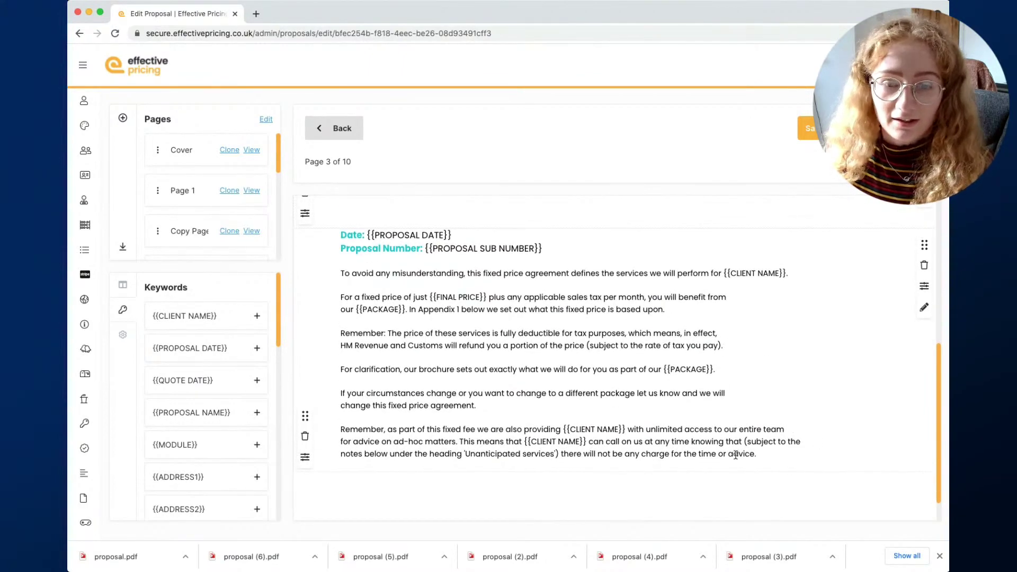
pyautogui.scroll(8, 737, 447)
pyautogui.scroll(-3, 324, 363)
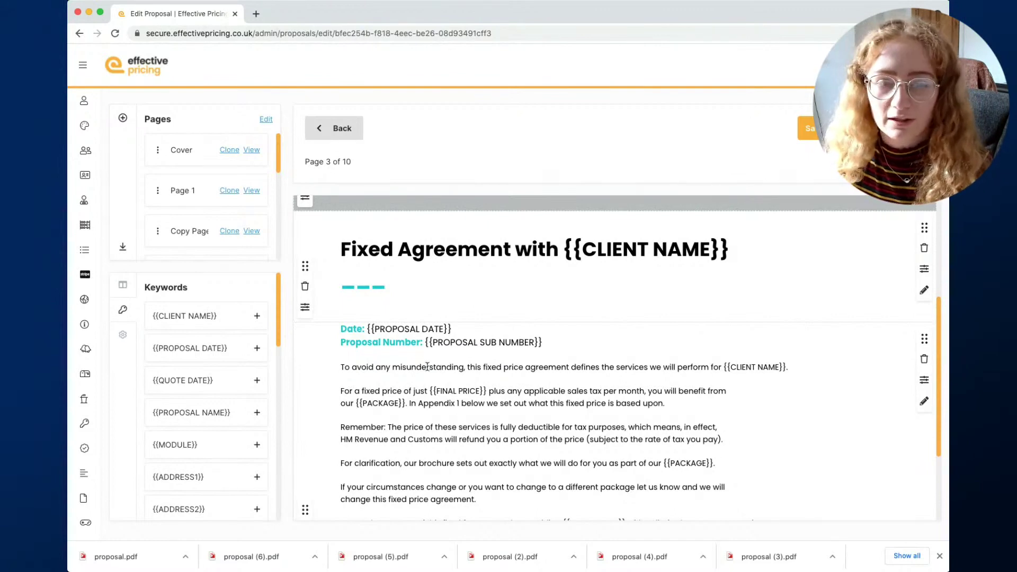
pyautogui.scroll(-1, 587, 382)
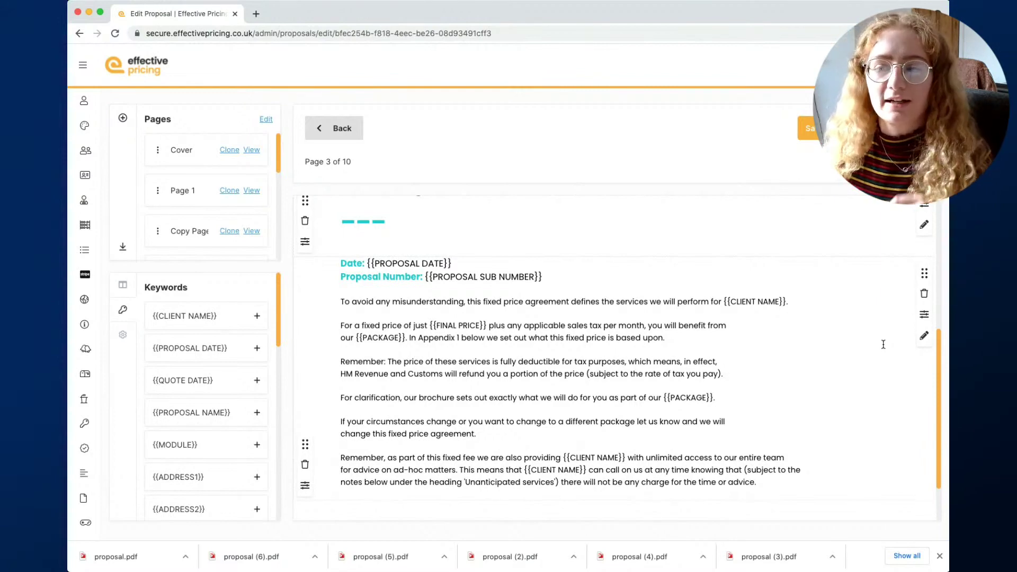
# Upload the dark grey arrow image as the body text column's background image and save it
pyautogui.click(926, 315)
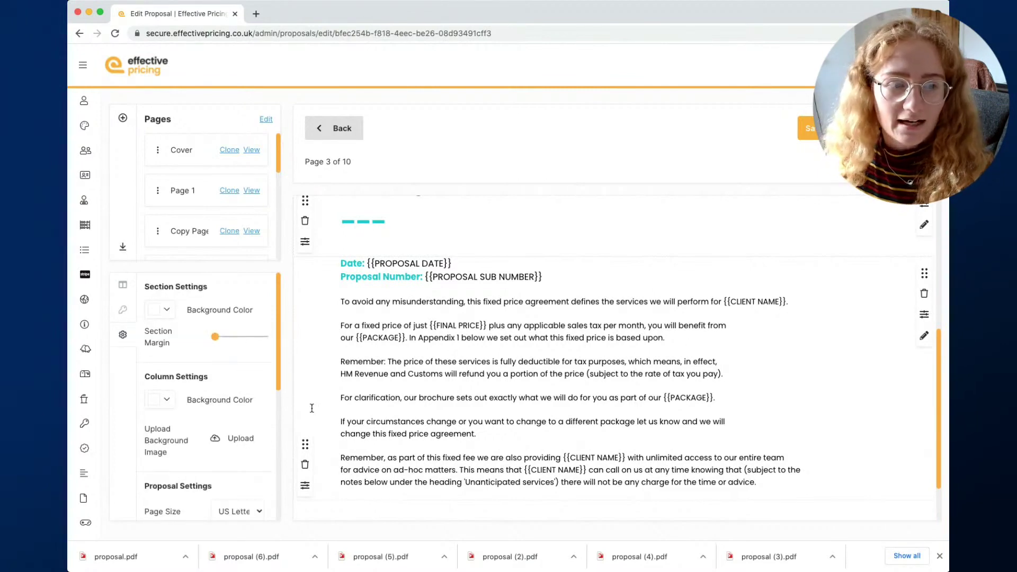
pyautogui.scroll(-2, 231, 414)
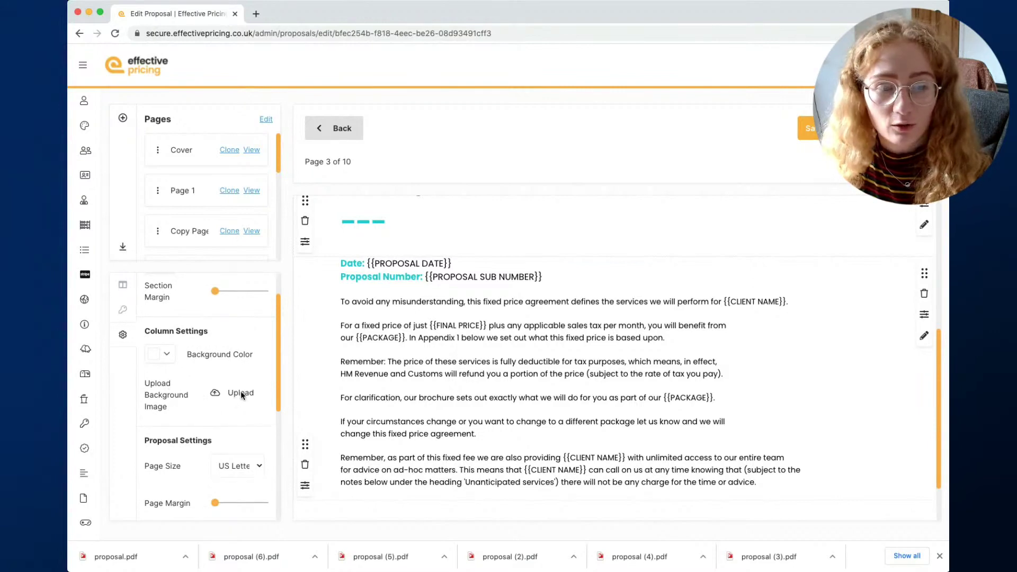
pyautogui.click(241, 392)
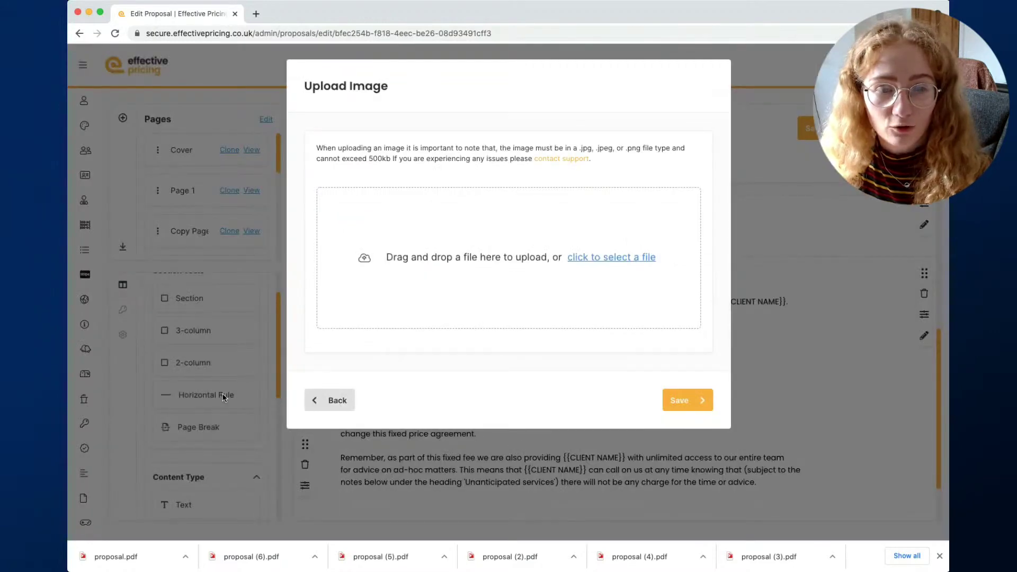
pyautogui.click(626, 261)
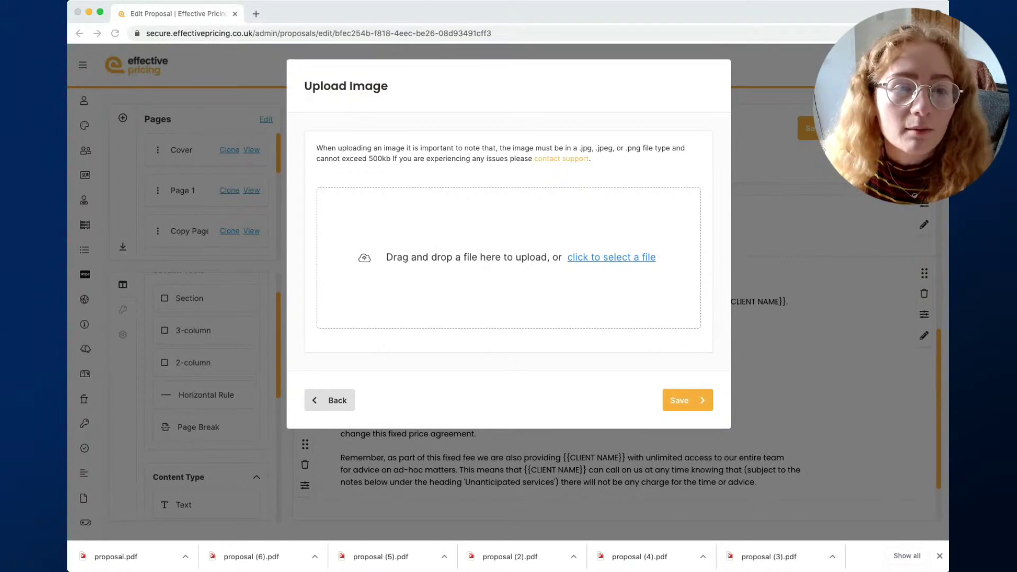
pyautogui.press('Return')
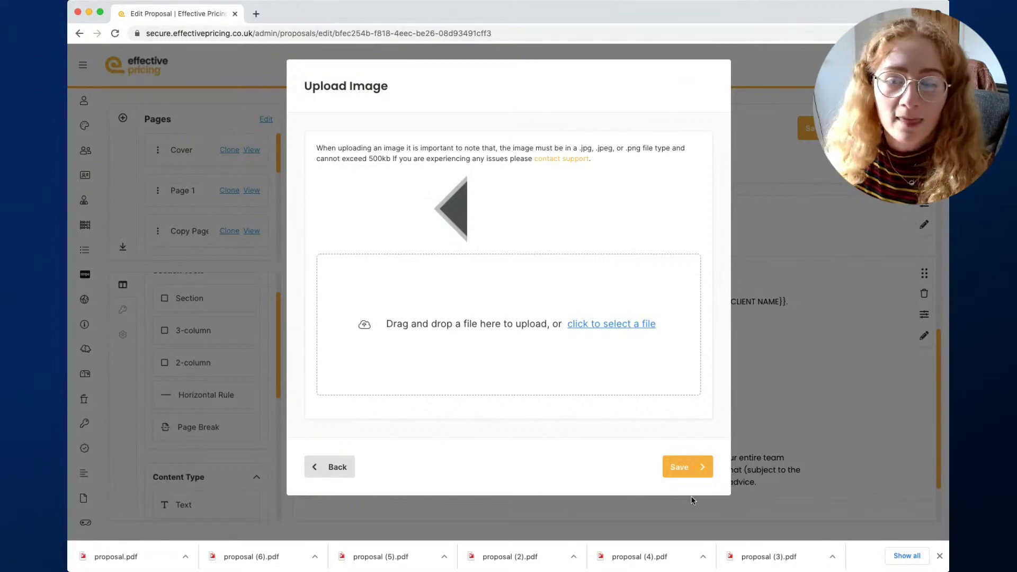
pyautogui.click(688, 467)
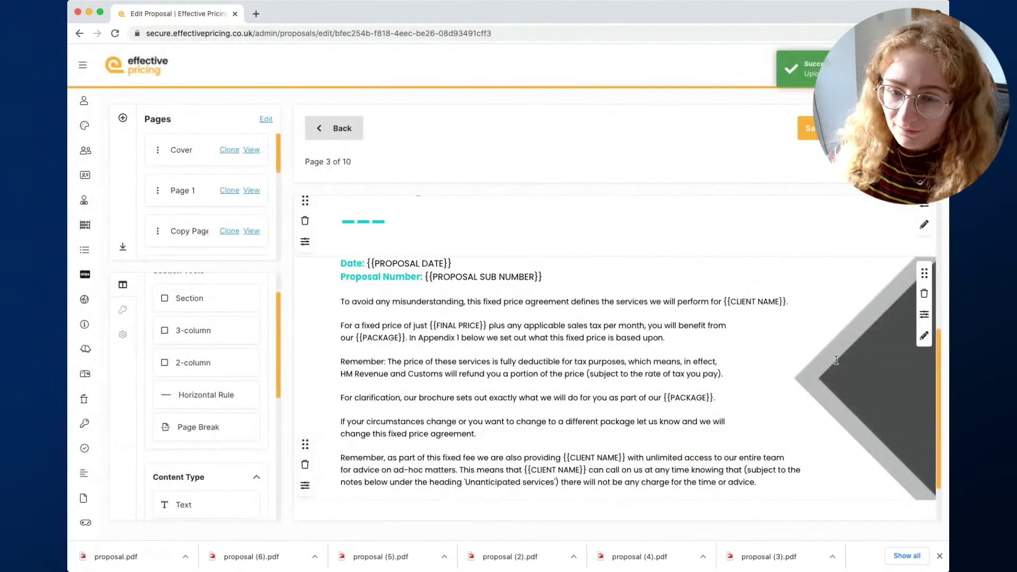
# Inspect the arrow background beside the body text and open the column's background image width and alignment settings
pyautogui.scroll(-1, 831, 362)
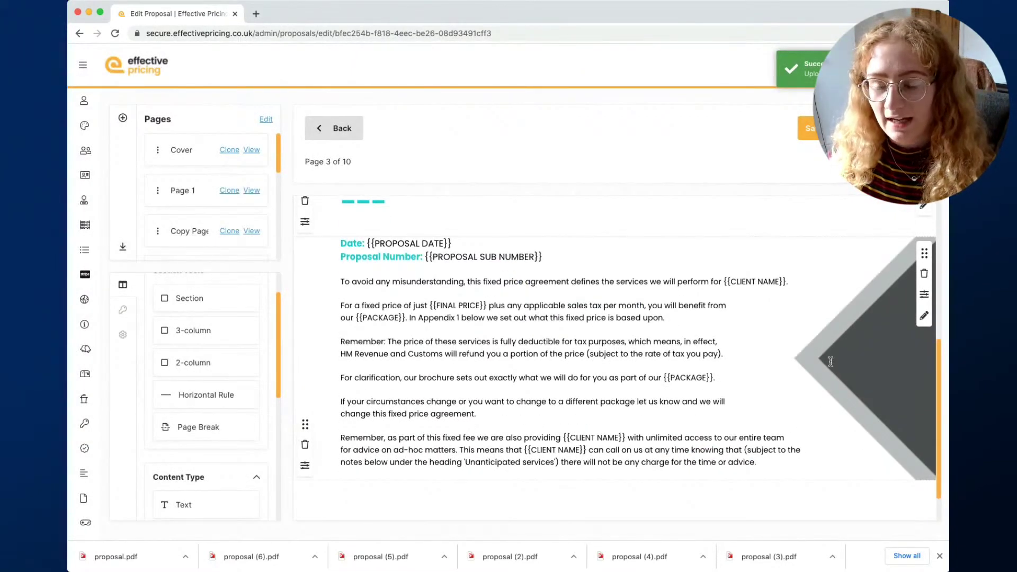
pyautogui.scroll(-1, 832, 362)
pyautogui.scroll(2, 831, 362)
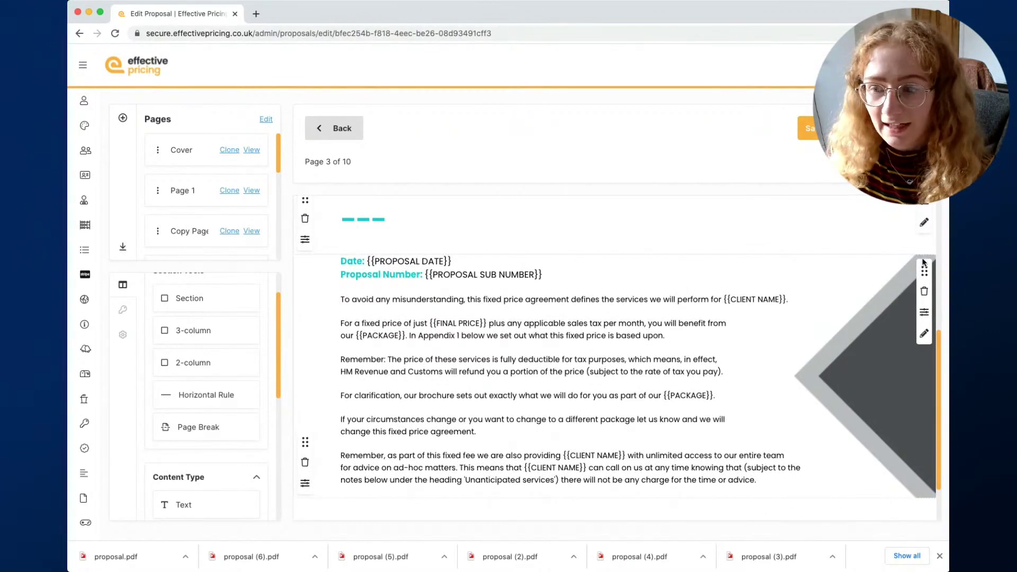
pyautogui.scroll(-1, 900, 339)
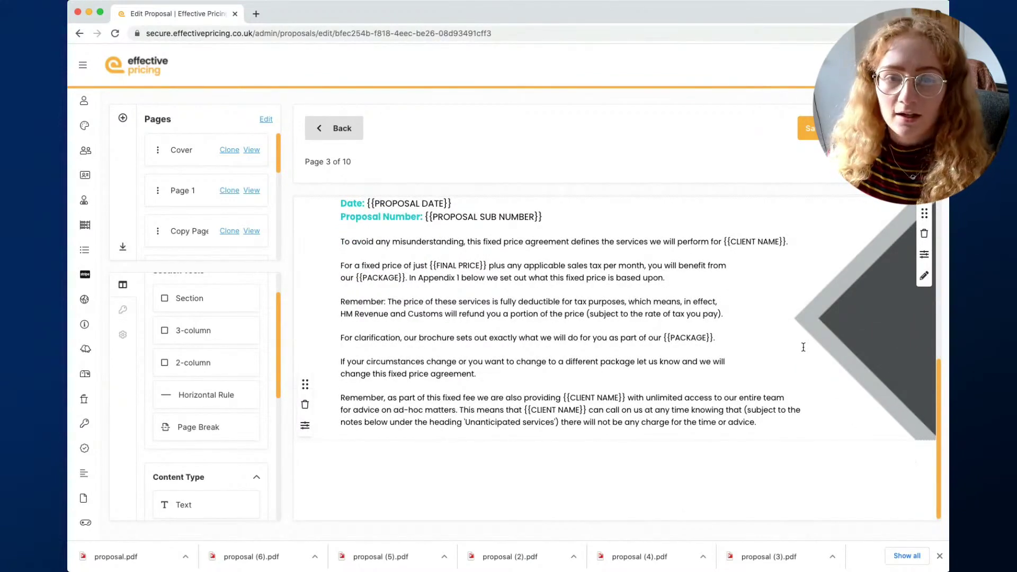
pyautogui.scroll(1, 803, 346)
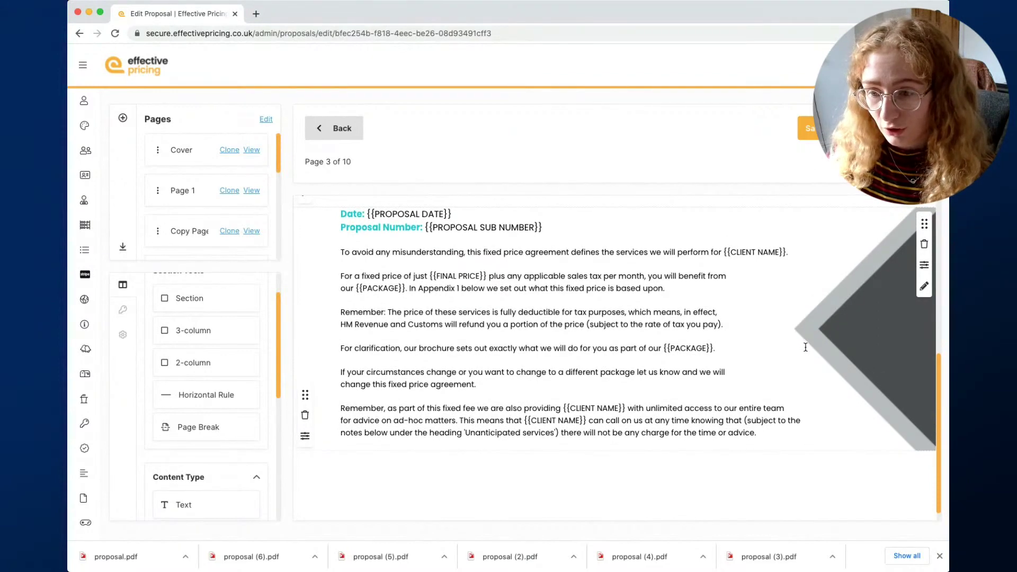
pyautogui.click(924, 266)
pyautogui.scroll(-2, 228, 384)
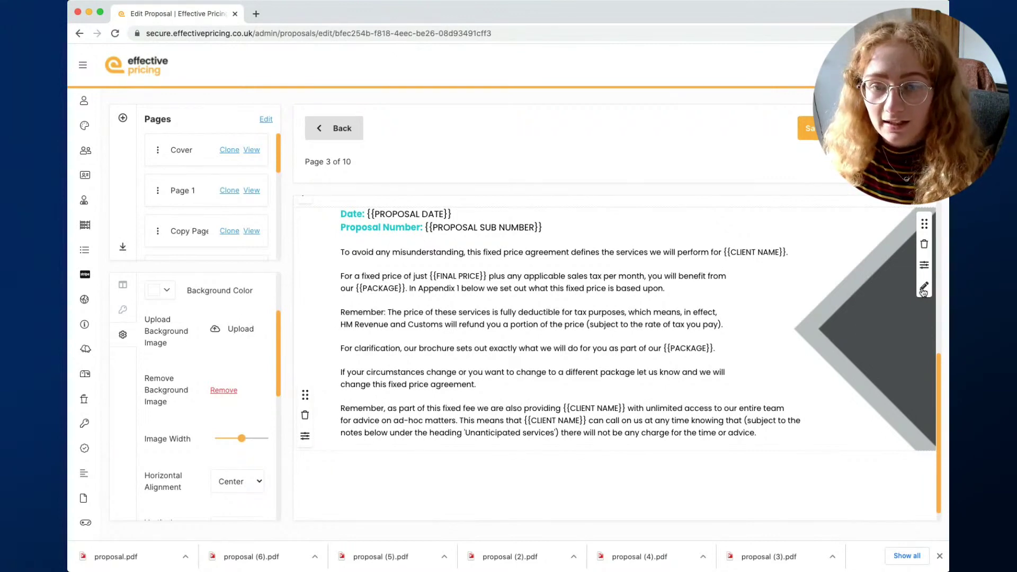
# Add blank line space above the Date line and below the last paragraph to make the section taller
pyautogui.scroll(1, 729, 278)
pyautogui.scroll(3, 729, 277)
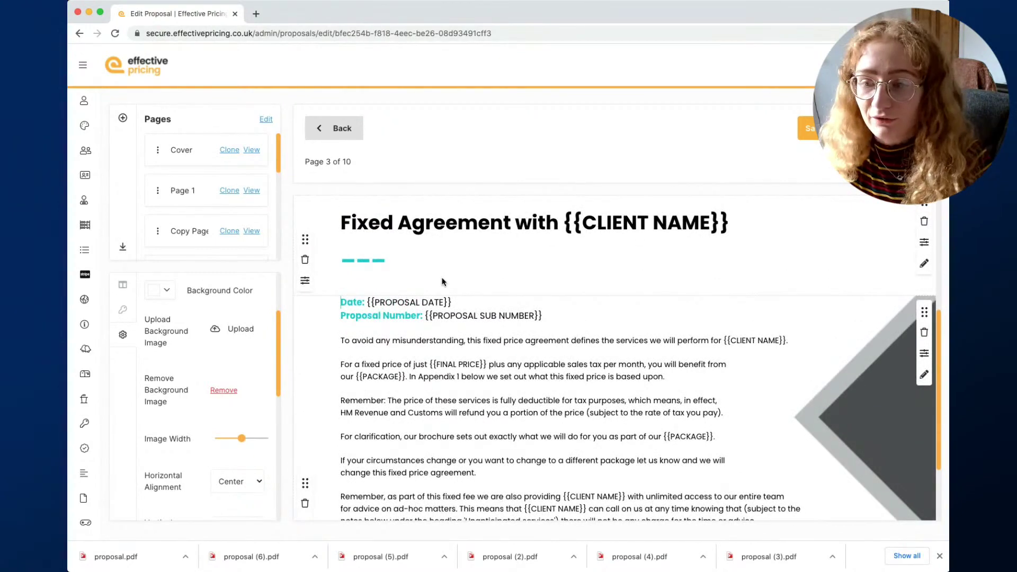
pyautogui.press('Return')
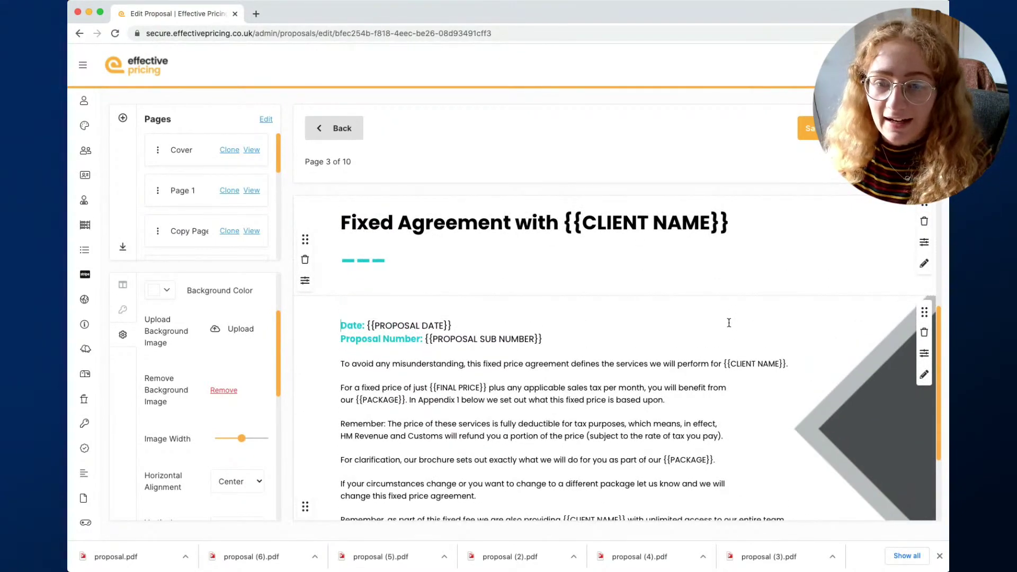
pyautogui.scroll(-3, 728, 323)
pyautogui.click(767, 421)
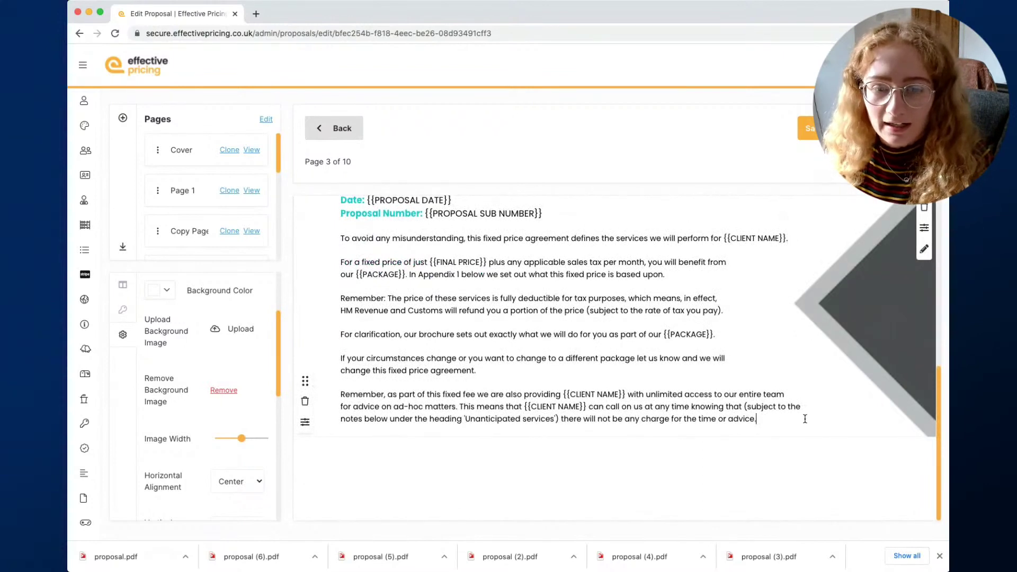
pyautogui.press('Return')
pyautogui.press('Return')
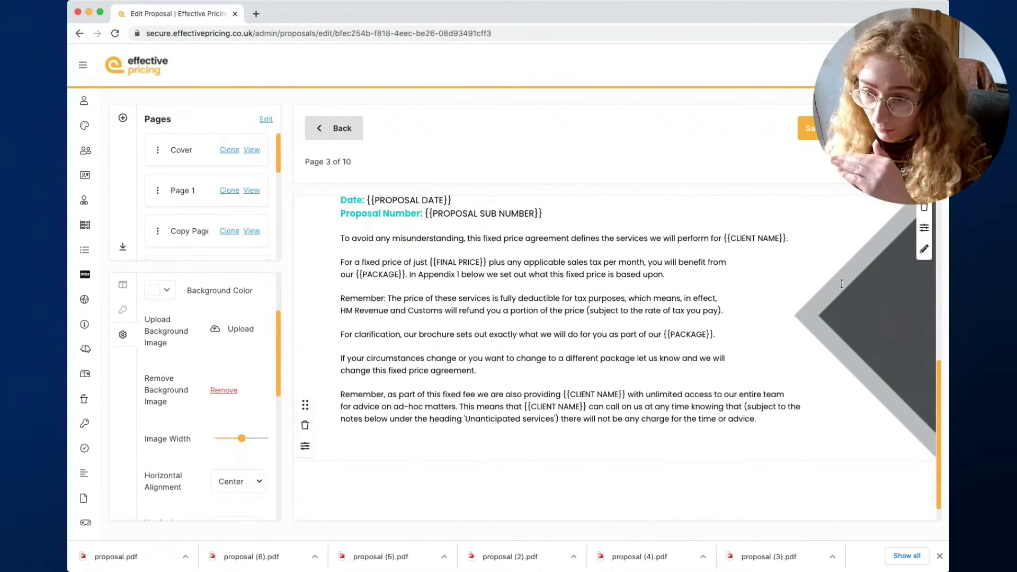
# Open the proposal preview and view the original page 2 at 80% zoom
pyautogui.scroll(-1, 868, 375)
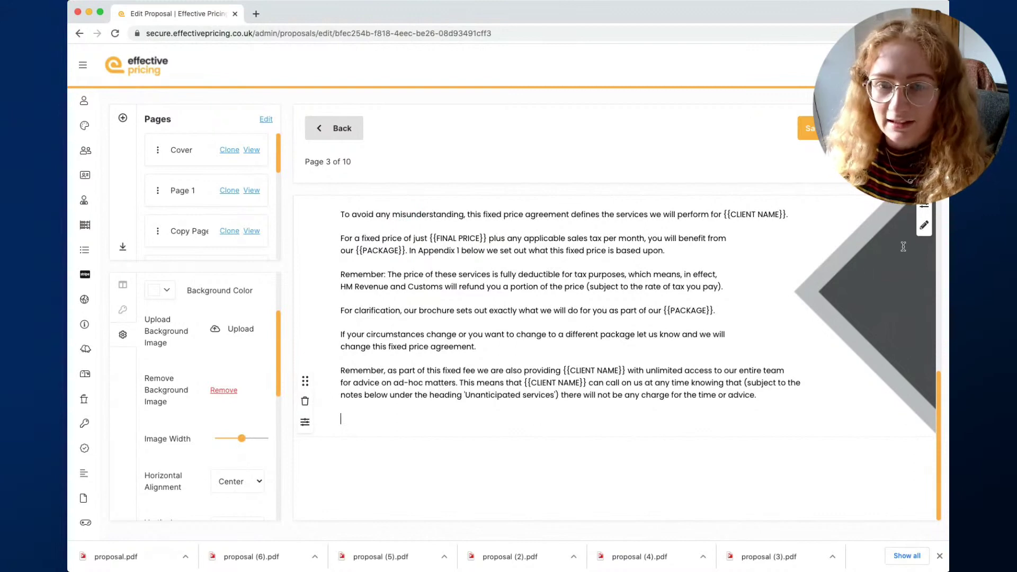
pyautogui.scroll(3, 864, 271)
pyautogui.scroll(2, 865, 270)
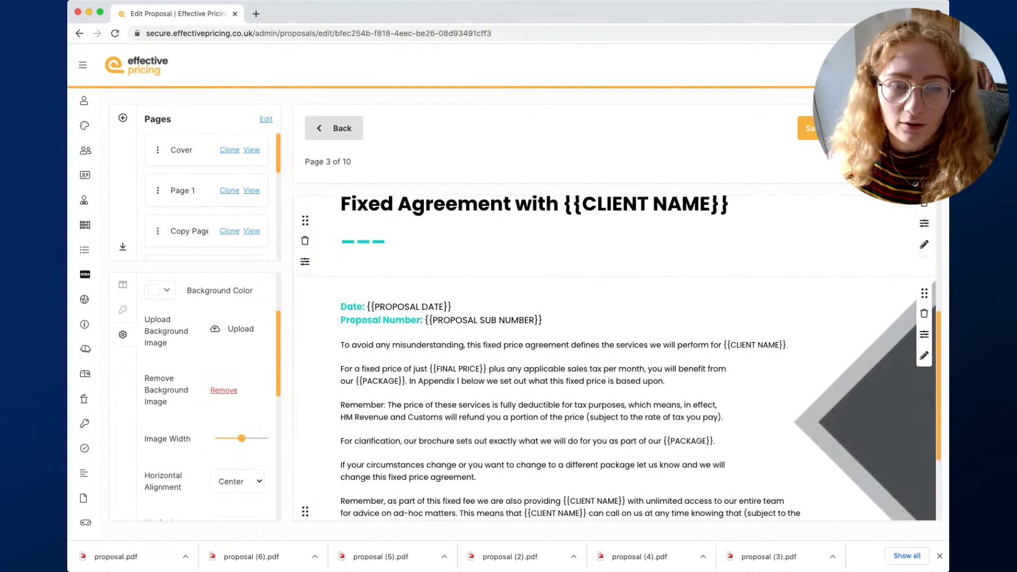
pyautogui.click(808, 128)
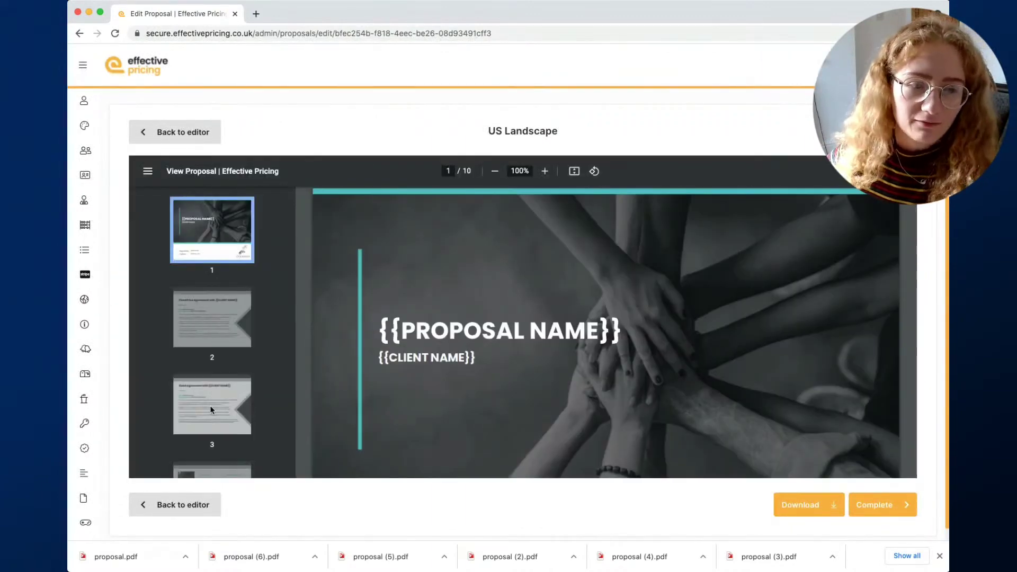
pyautogui.click(230, 332)
pyautogui.scroll(-1, 534, 340)
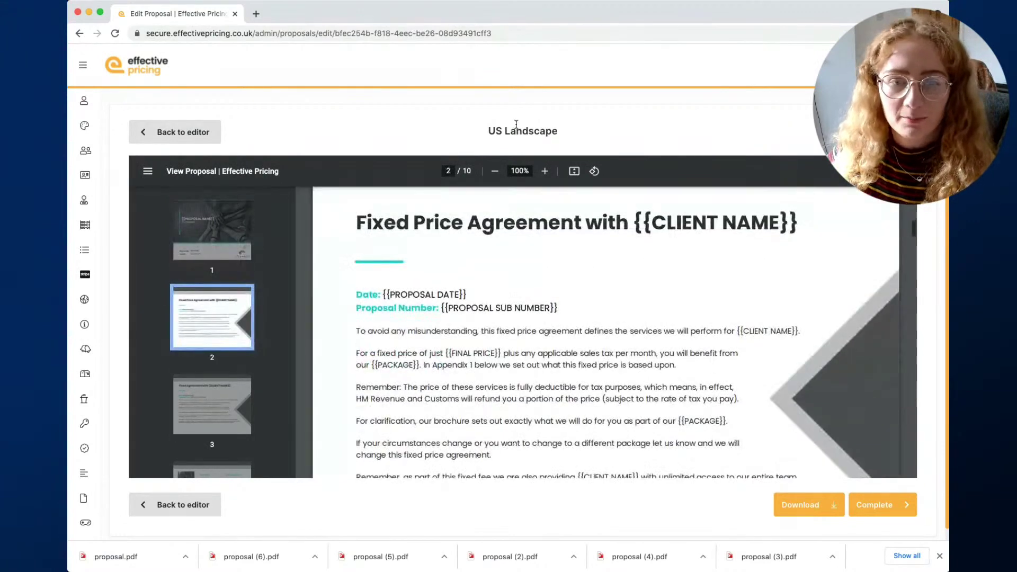
pyautogui.click(494, 171)
pyautogui.scroll(-2, 501, 298)
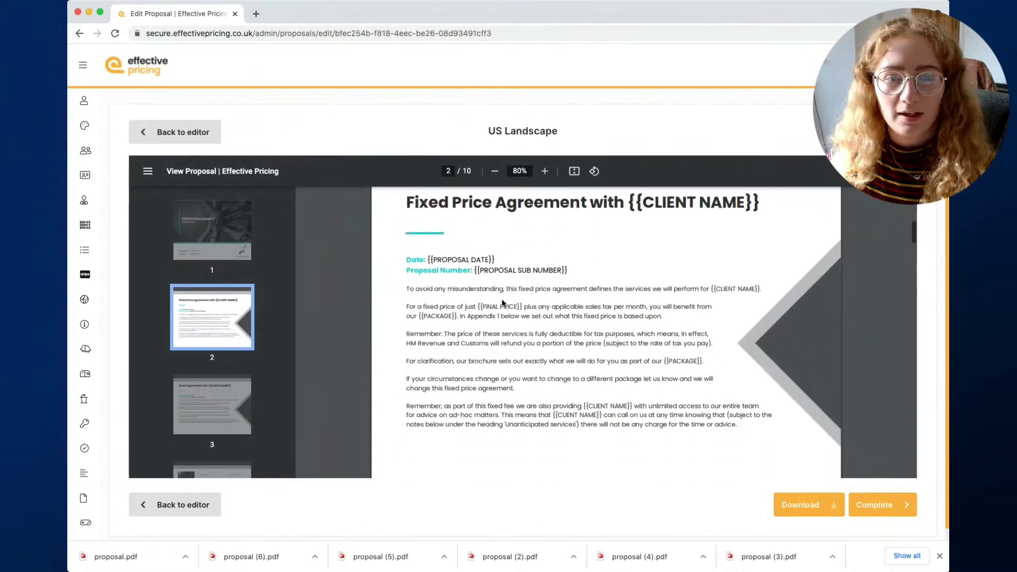
# View the rebuilt page 3 in the proposal preview to compare it with the original page 2
pyautogui.click(211, 406)
pyautogui.scroll(-2, 532, 261)
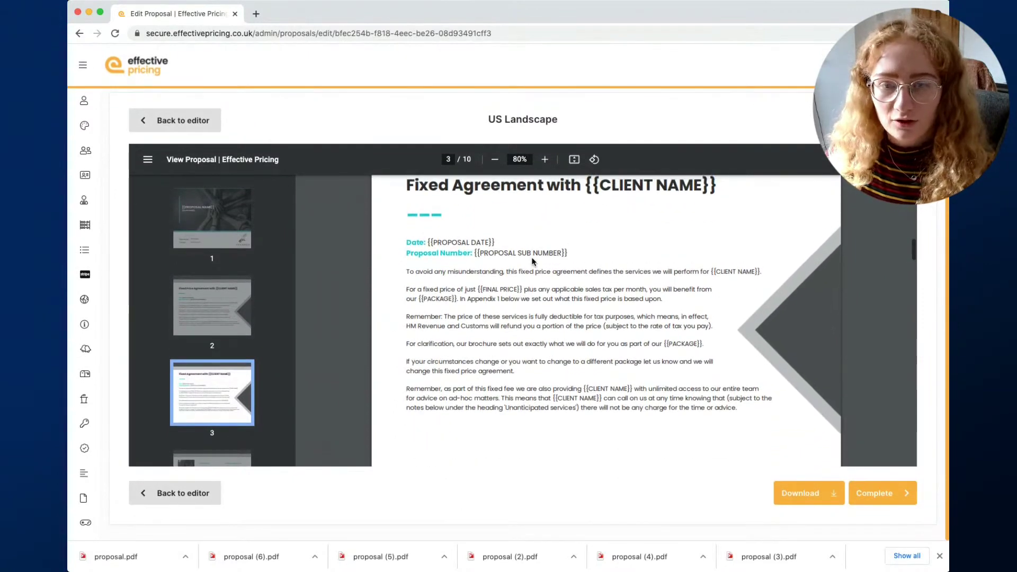
pyautogui.scroll(1, 532, 260)
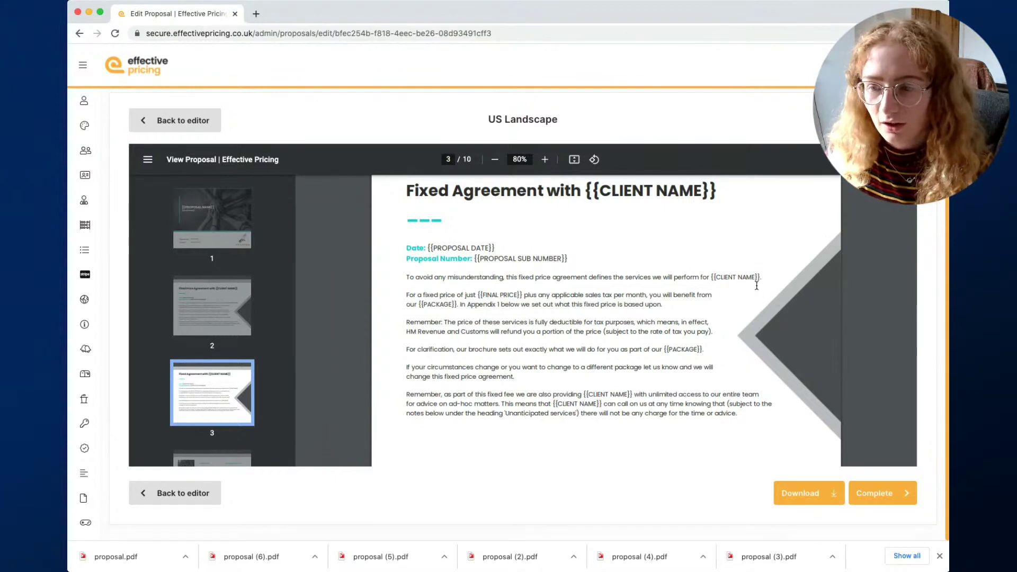
# Return to the editor and open Copy Page at its body text section
pyautogui.click(178, 121)
pyautogui.click(253, 231)
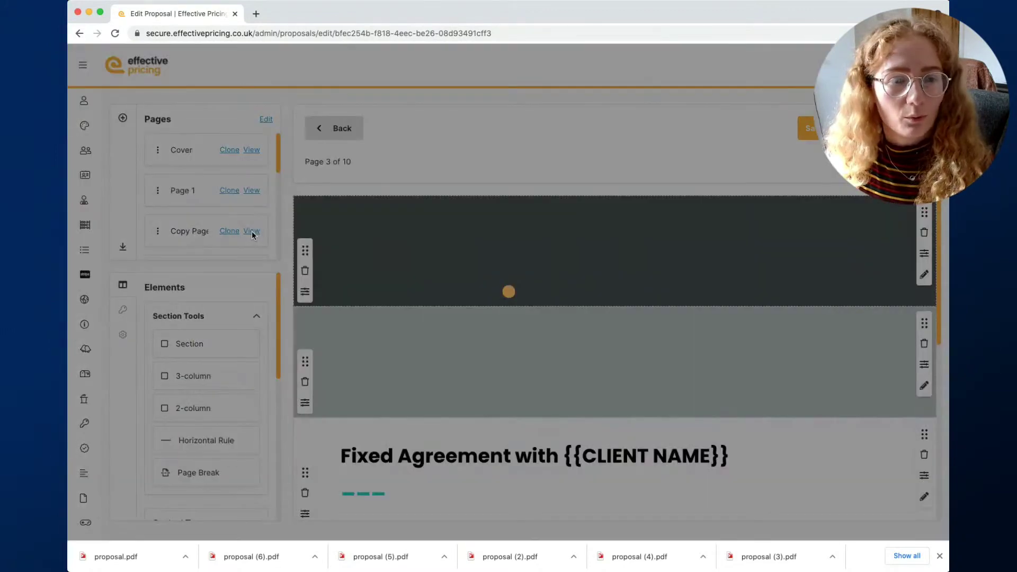
pyautogui.scroll(-6, 642, 324)
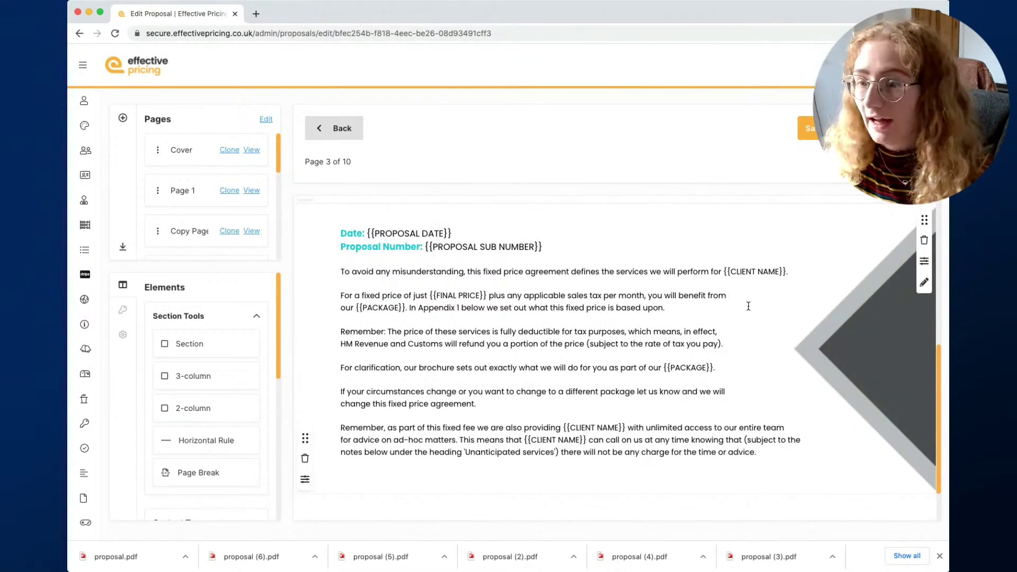
# Remove the line break before "our {{PACKAGE}}" in the body text and reinsert it after "benefit from"
pyautogui.click(924, 284)
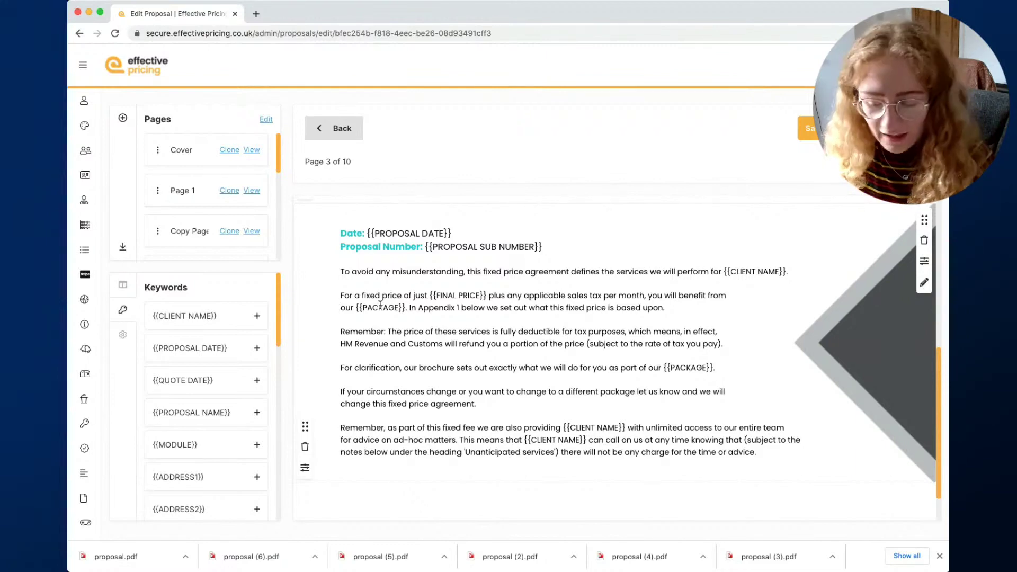
pyautogui.press('BackSpace')
pyautogui.press('BackSpace')
pyautogui.press('BackSpace')
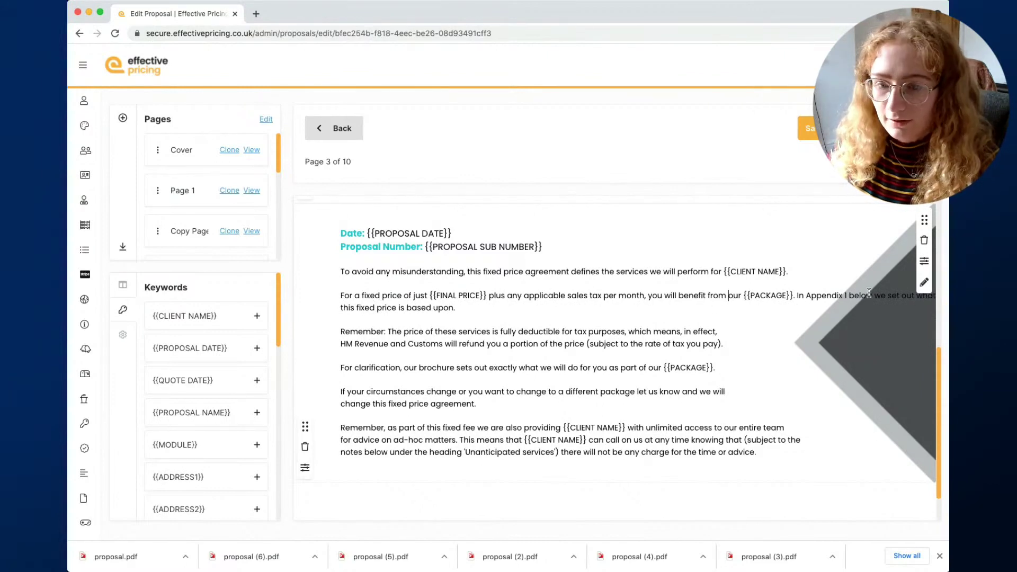
pyautogui.click(729, 296)
pyautogui.hotkey('shift', 'Return')
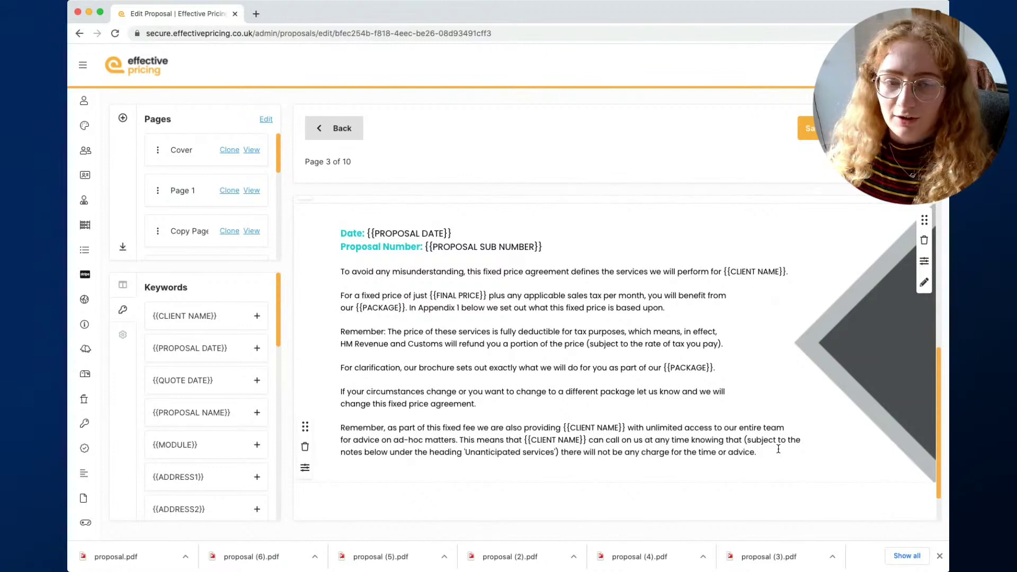
# Review the rebuilt Copy Page from the header bands and title down to the body text and arrow
pyautogui.scroll(4, 782, 447)
pyautogui.scroll(1, 784, 442)
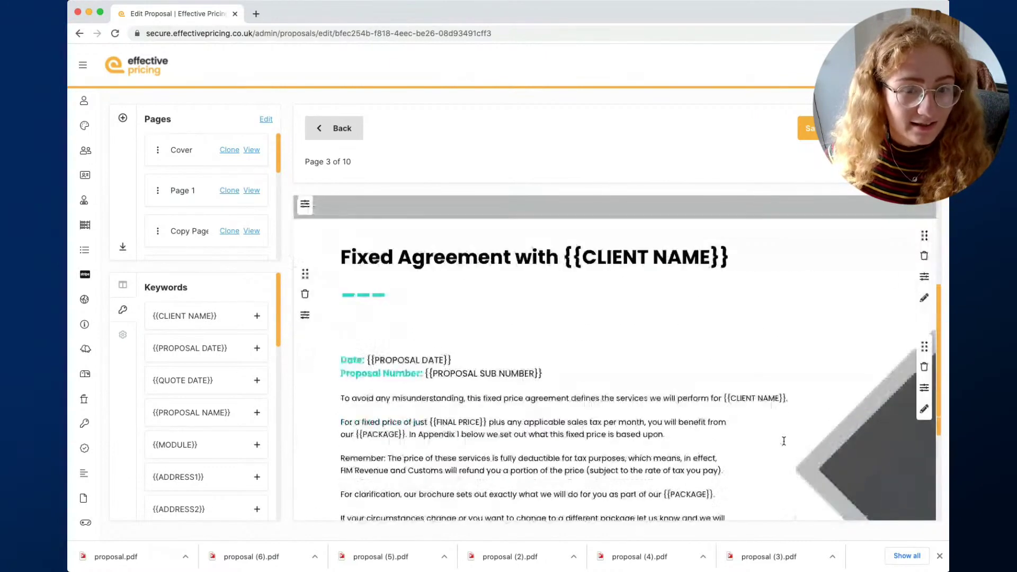
pyautogui.scroll(1, 784, 440)
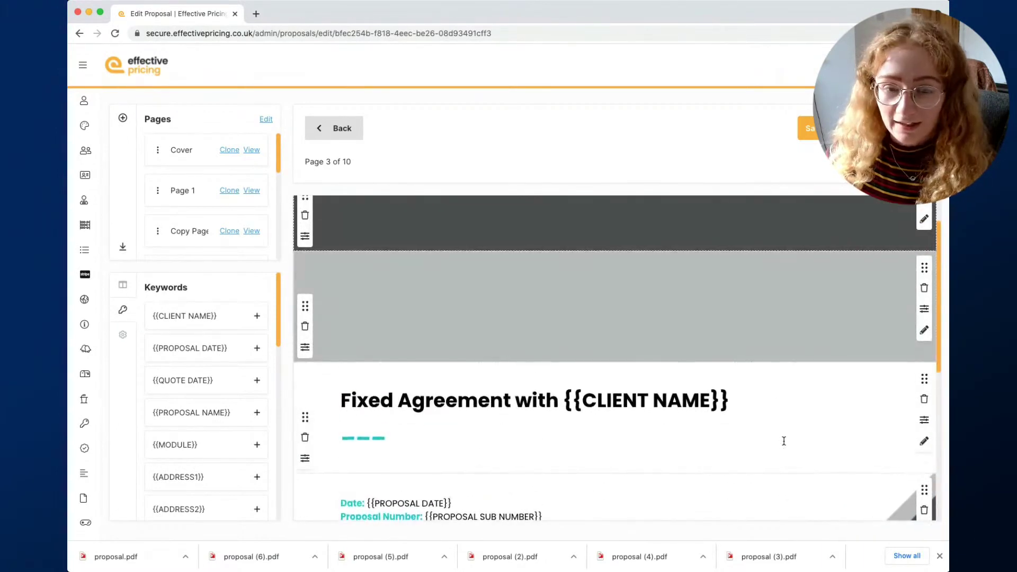
pyautogui.scroll(-3, 784, 440)
pyautogui.scroll(-3, 784, 440)
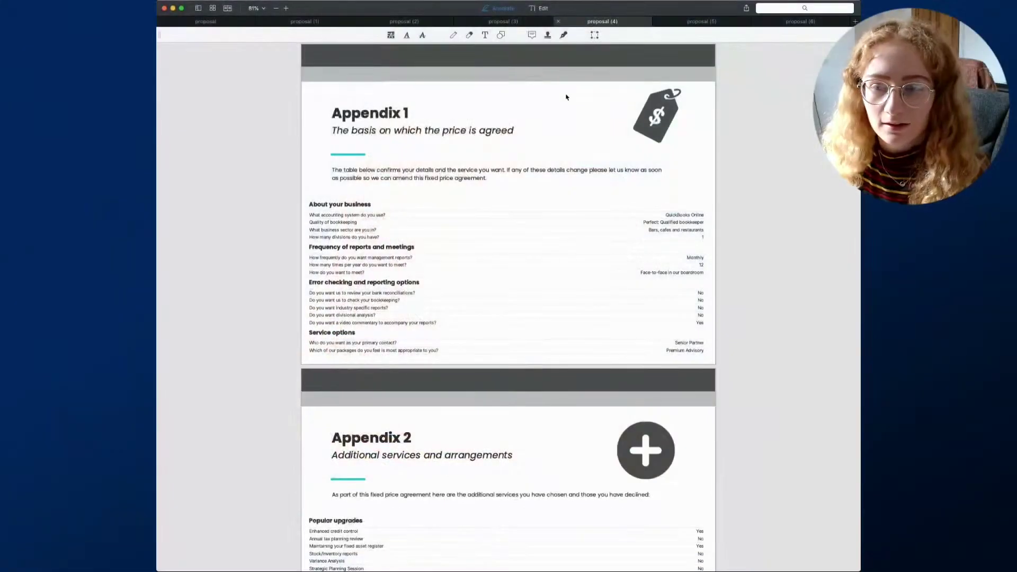
# In the PDF viewer, browse the Smooth Ride example proposal up to its cover and view the Value Pricing Academy proposal's cover
pyautogui.click(206, 21)
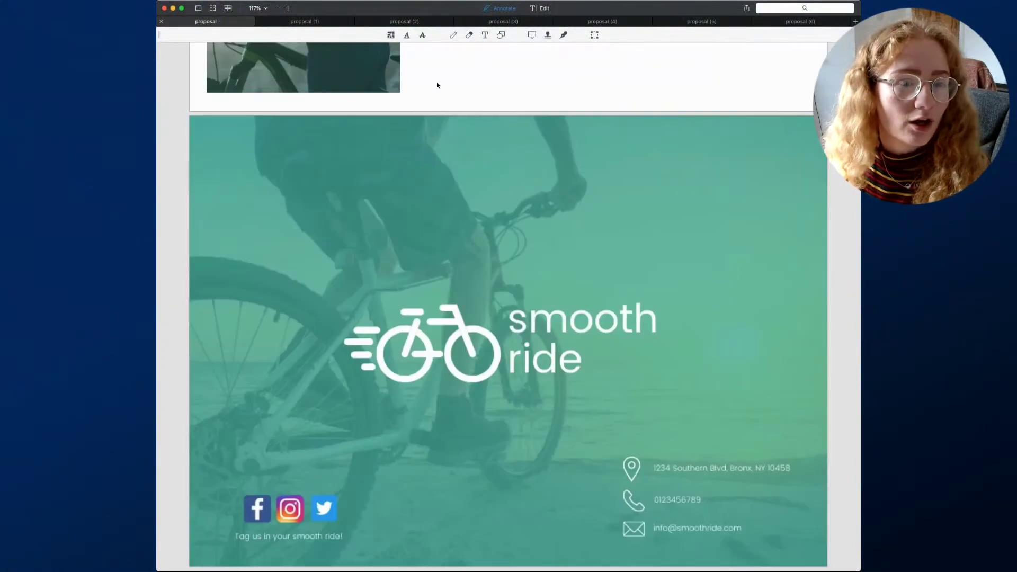
pyautogui.scroll(10, 438, 86)
pyautogui.scroll(2, 438, 85)
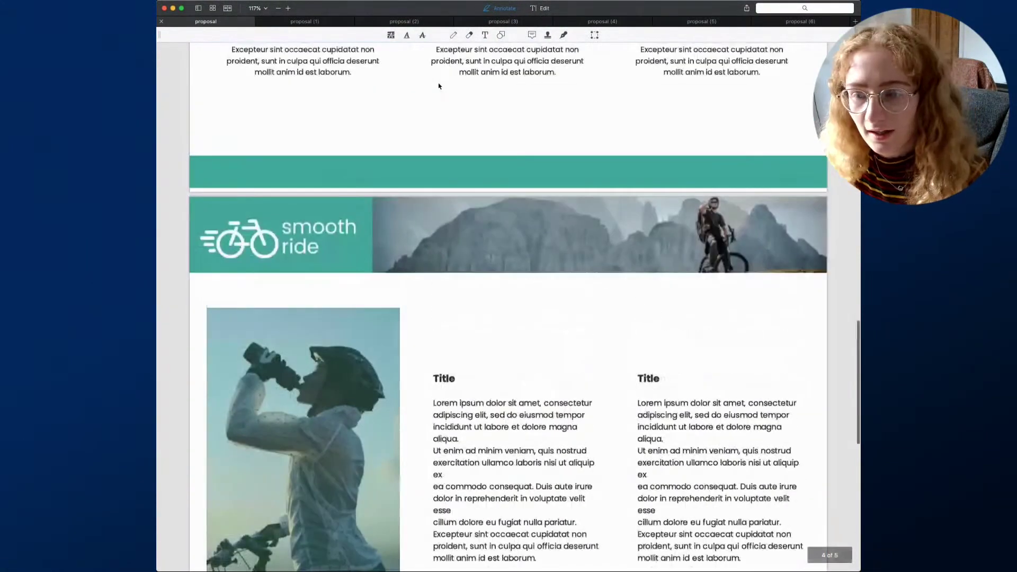
pyautogui.scroll(15, 438, 86)
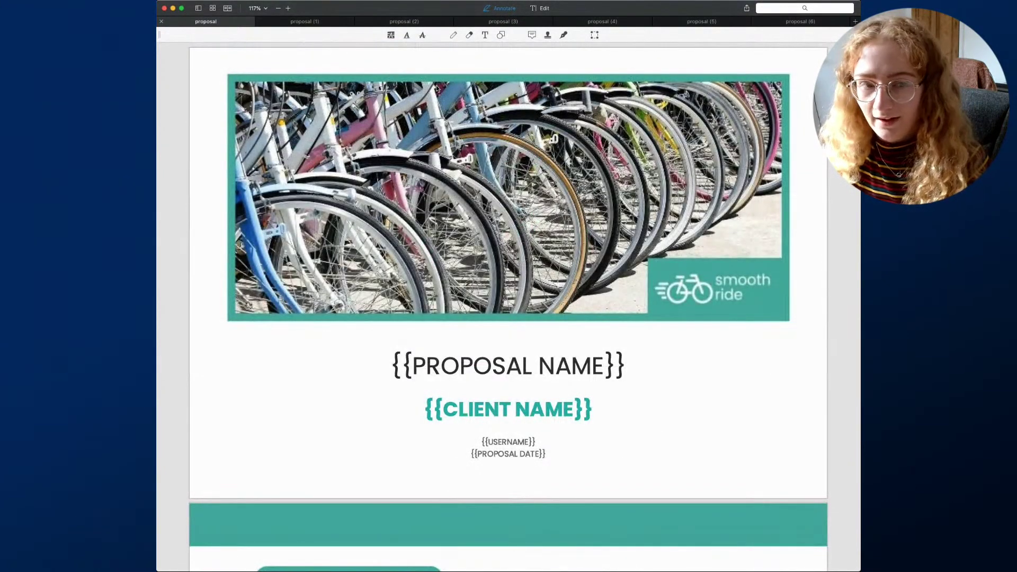
pyautogui.click(306, 23)
pyautogui.scroll(10, 351, 151)
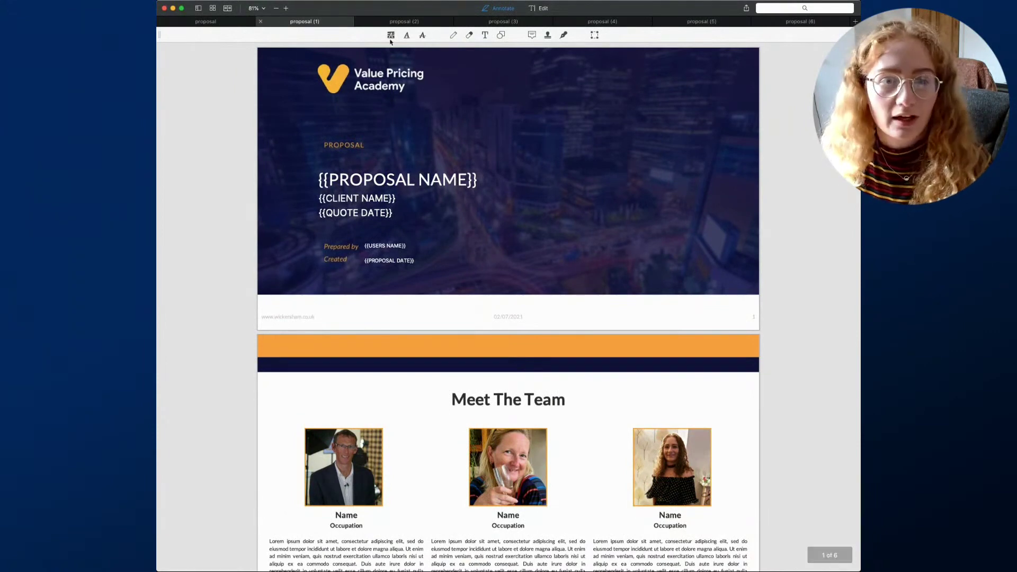
# Browse the example layouts in proposal (2), proposal (3) and proposal (4)
pyautogui.click(406, 22)
pyautogui.scroll(3, 350, 109)
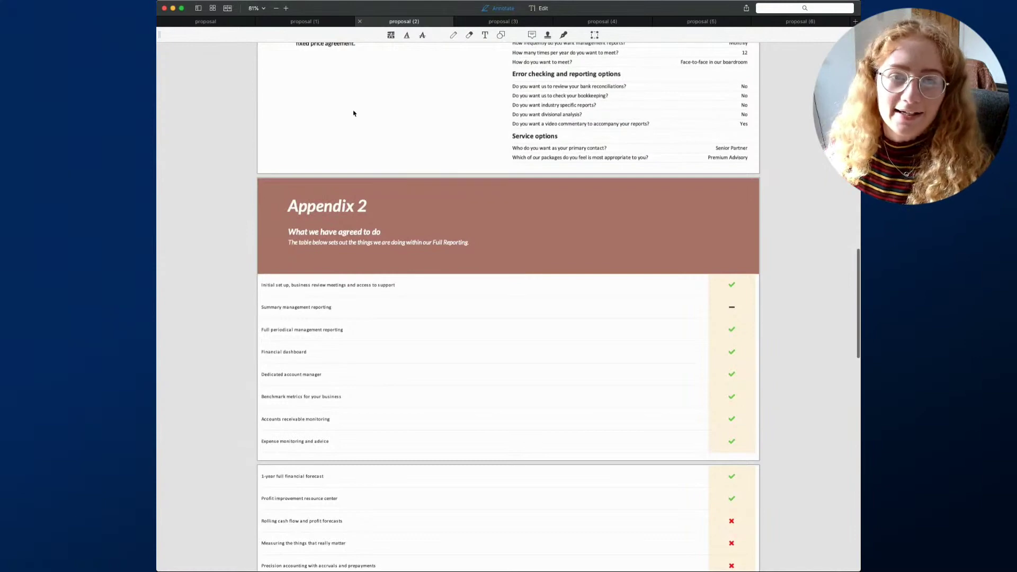
pyautogui.click(503, 21)
pyautogui.scroll(-4, 474, 177)
pyautogui.scroll(1, 474, 177)
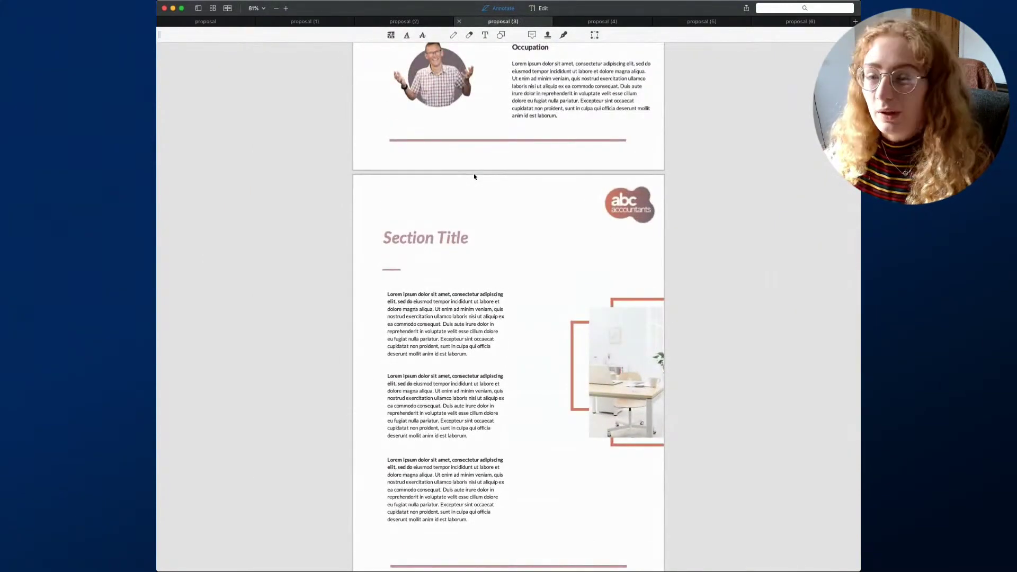
pyautogui.scroll(1, 471, 179)
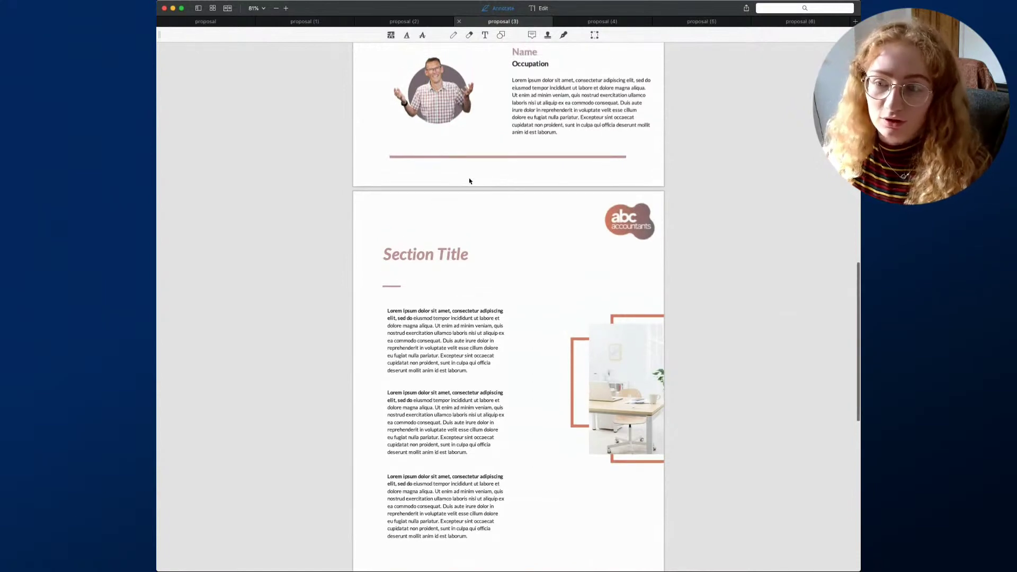
pyautogui.click(577, 20)
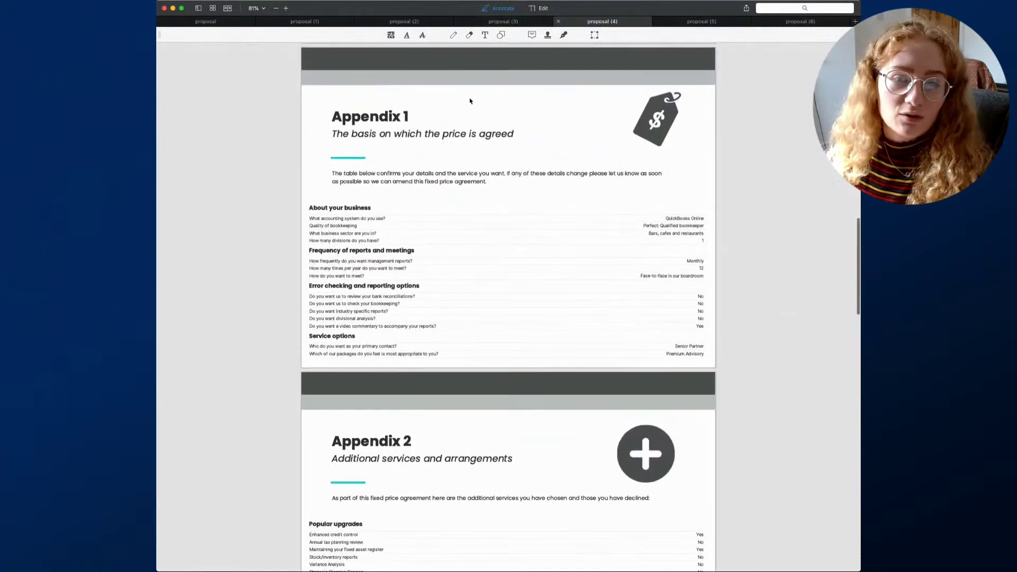
pyautogui.scroll(1, 469, 102)
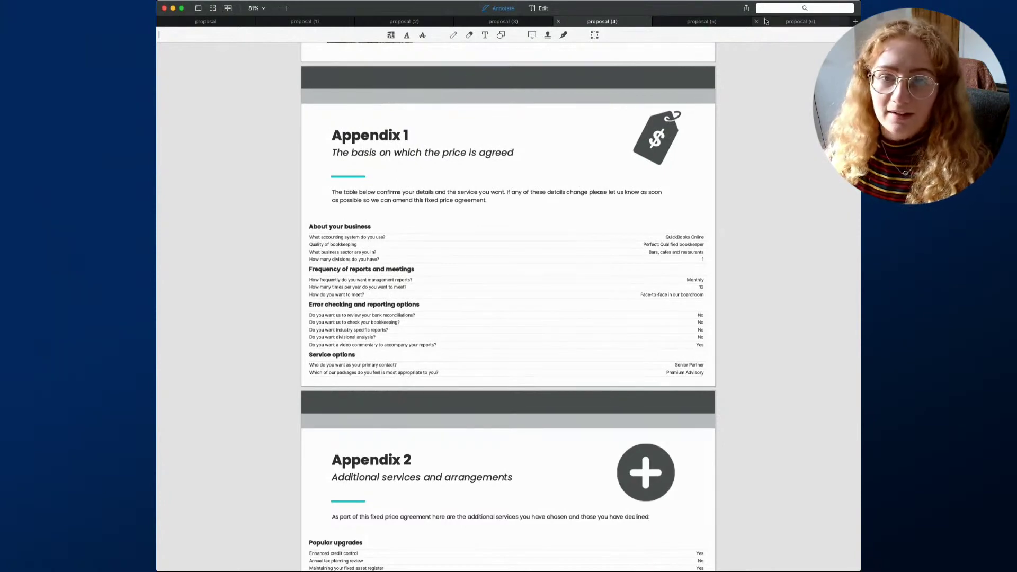
# Examine the numbered "What We Need From You" page in the Beyond Bookkeeping example proposal
pyautogui.click(701, 22)
pyautogui.scroll(4, 586, 111)
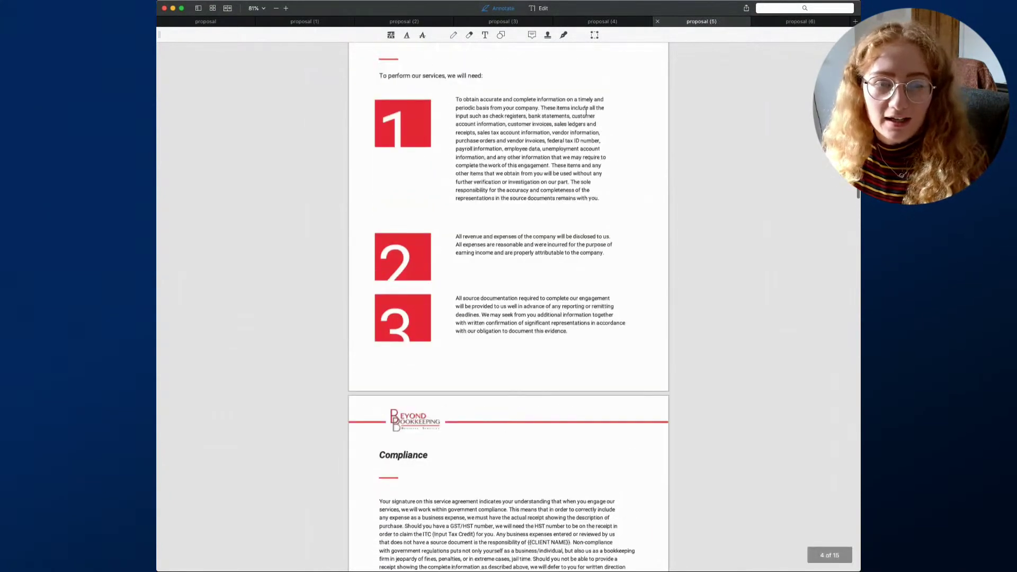
pyautogui.scroll(2, 586, 113)
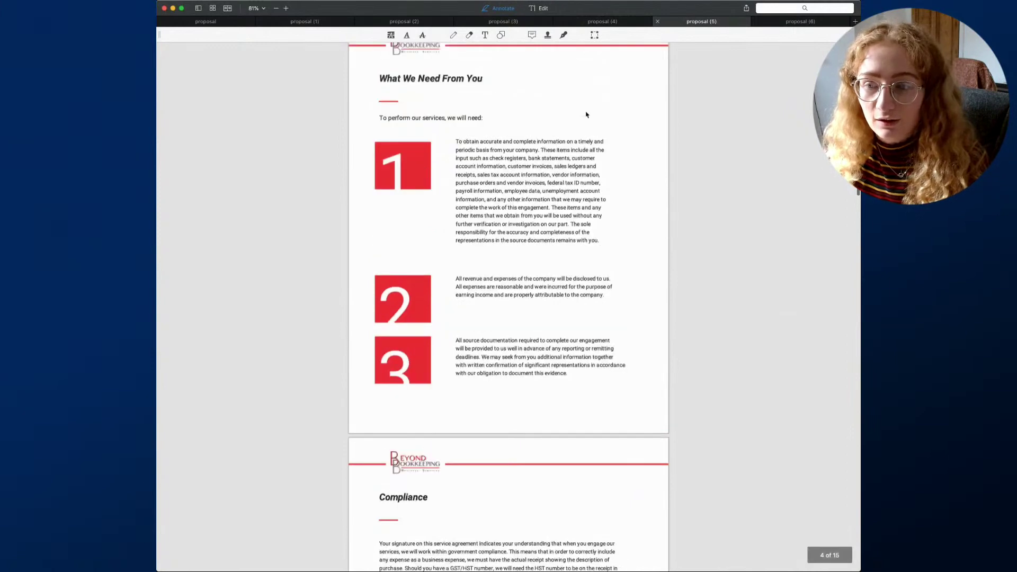
pyautogui.scroll(3, 586, 114)
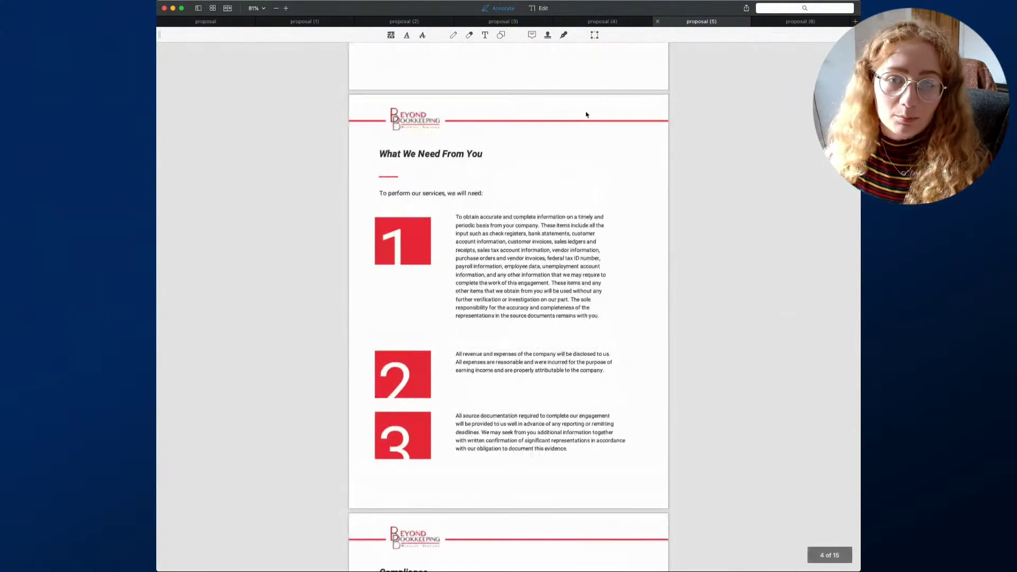
pyautogui.scroll(1, 586, 115)
pyautogui.hotkey('ctrl', 'Tab')
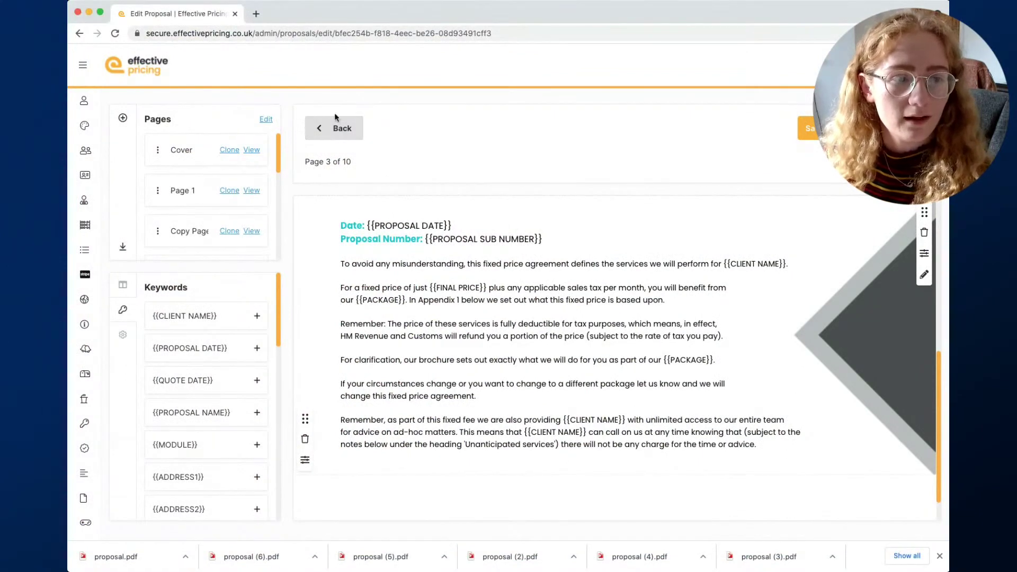
# Leave the US Landscape proposal in Effective Pricing and open the US Letter Portrait 2 template in the page editor
pyautogui.click(324, 128)
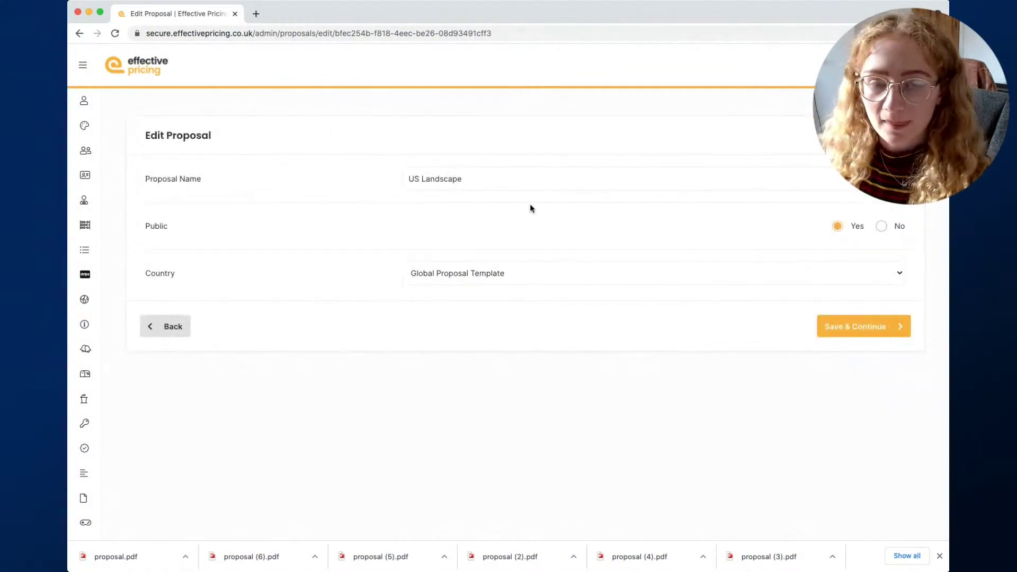
pyautogui.click(170, 326)
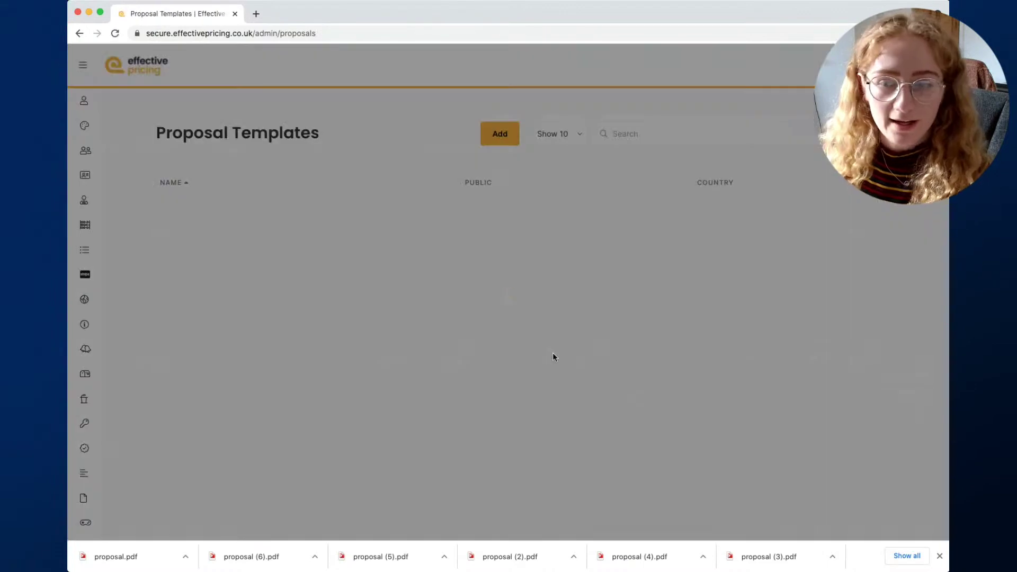
pyautogui.scroll(-2, 553, 357)
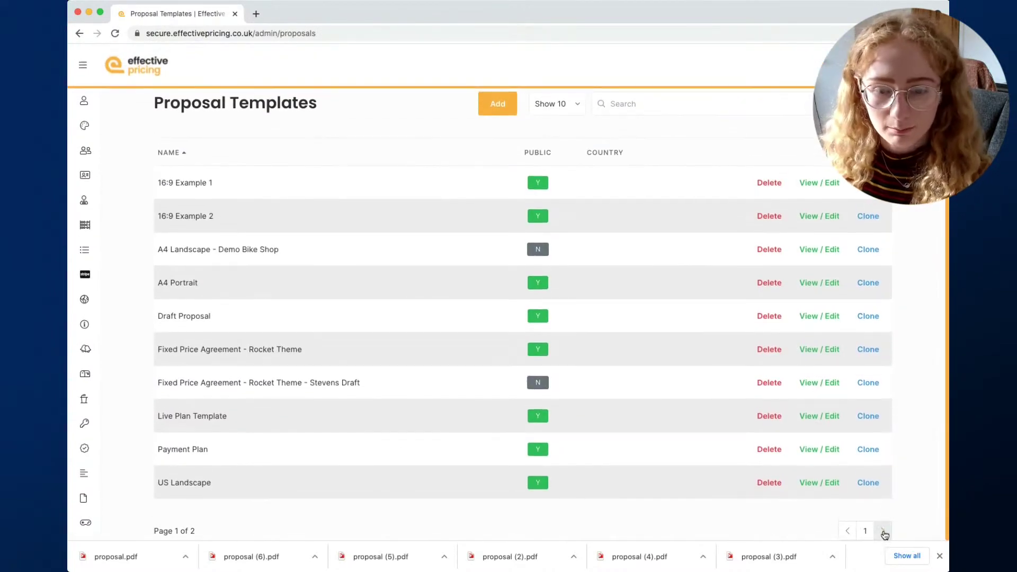
pyautogui.click(884, 531)
pyautogui.click(832, 247)
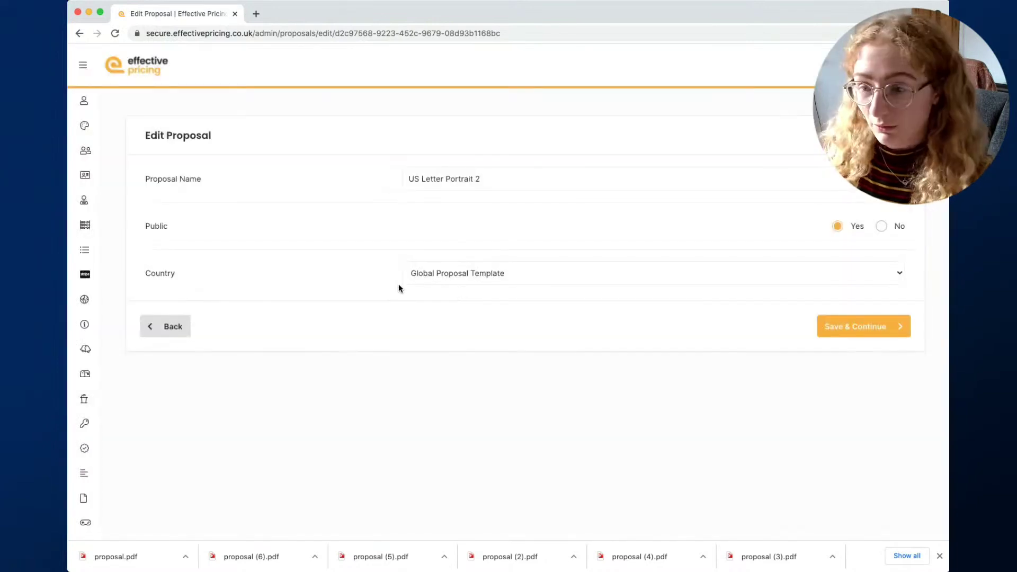
pyautogui.click(869, 330)
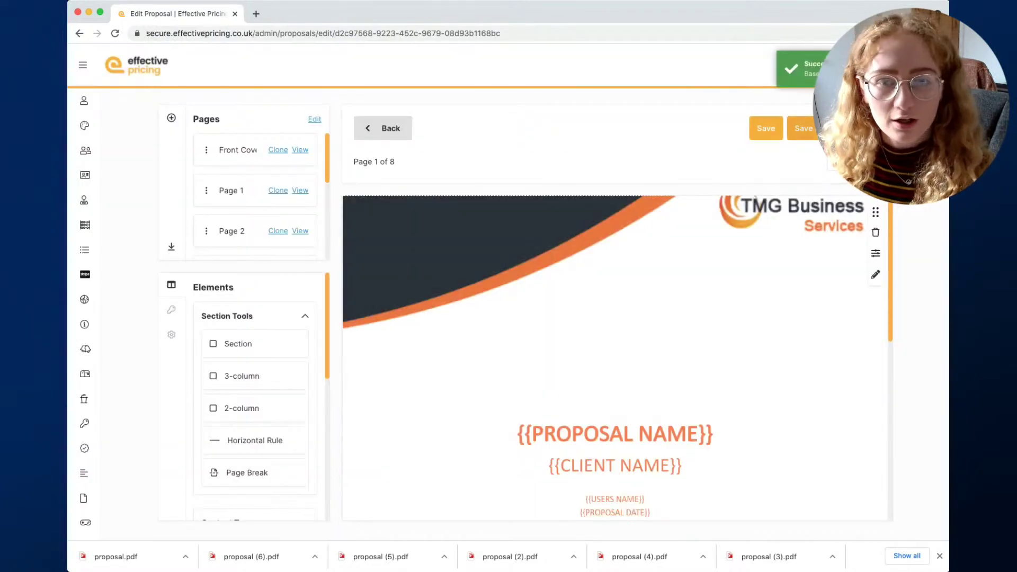
# Preview the US Letter Portrait 2 proposal and examine the curved header and footer layout of page 3 at 50% zoom
pyautogui.click(804, 128)
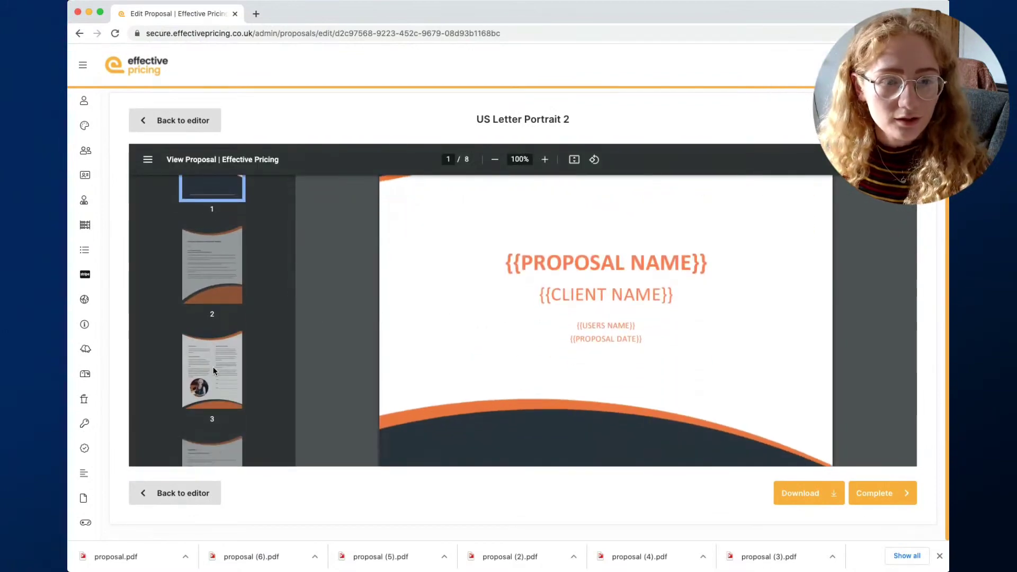
pyautogui.click(213, 367)
pyautogui.click(495, 161)
pyautogui.click(494, 160)
pyautogui.click(495, 161)
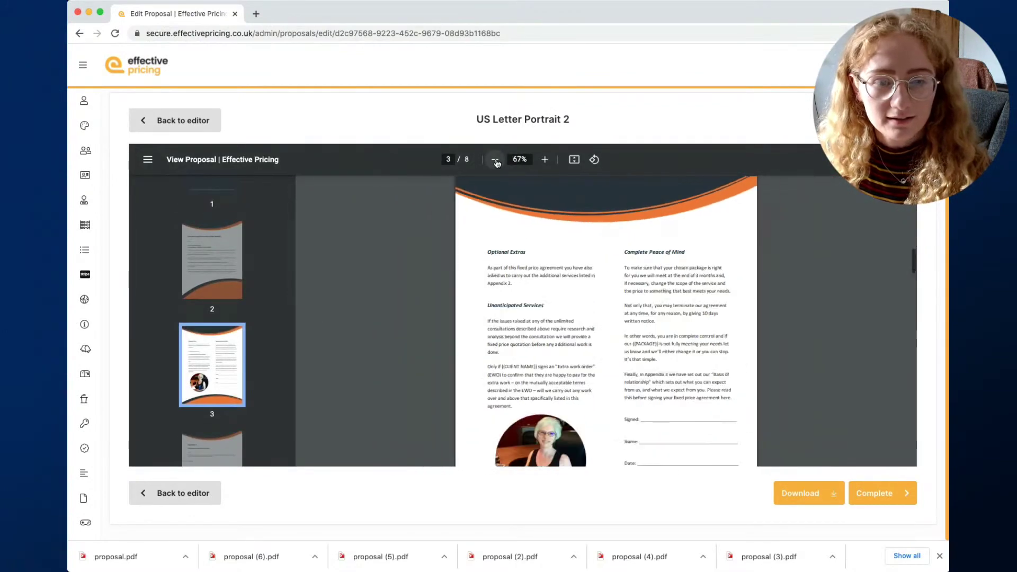
pyautogui.click(495, 161)
pyautogui.scroll(-1, 802, 318)
pyautogui.scroll(1, 805, 317)
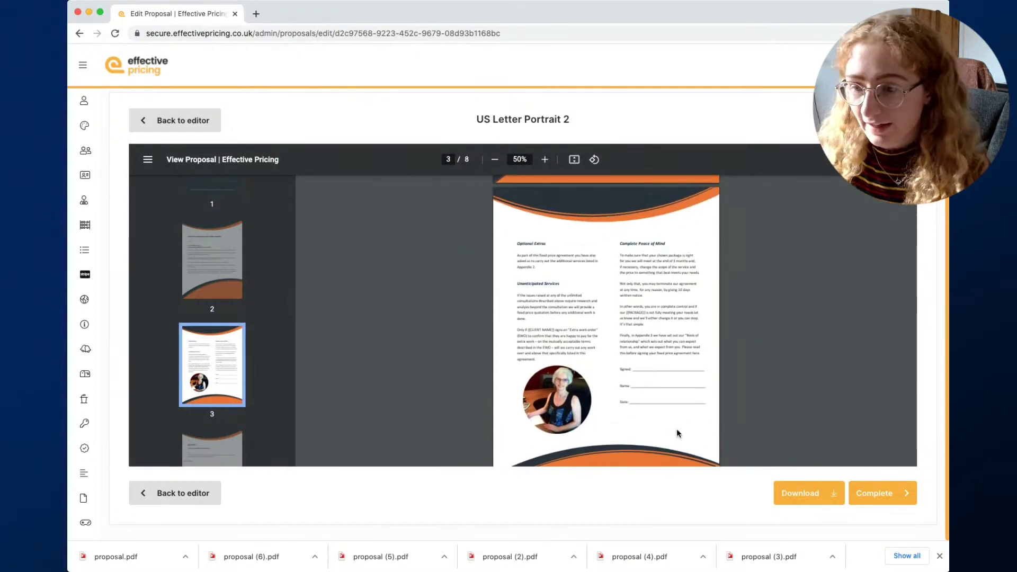
pyautogui.scroll(-2, 676, 433)
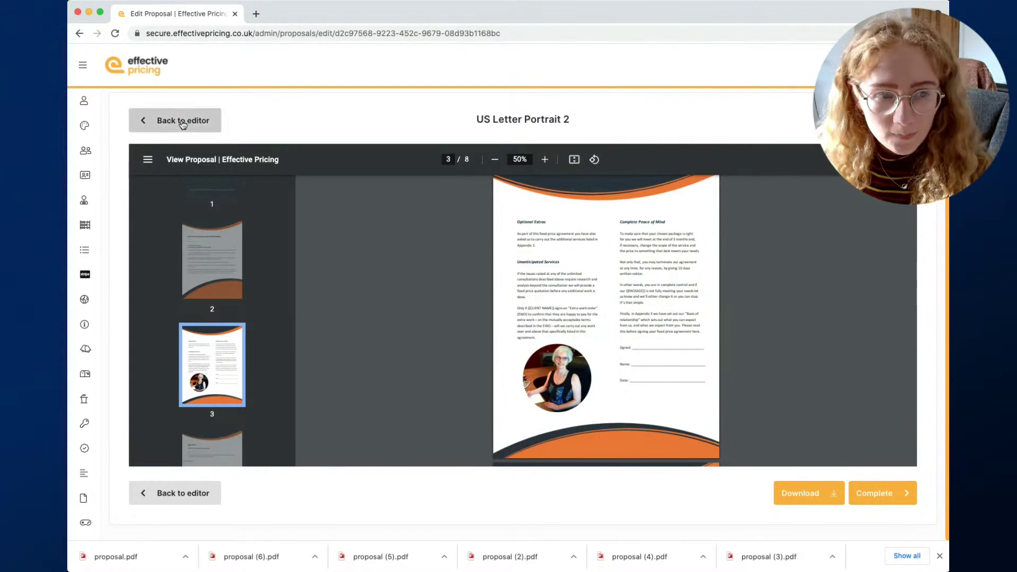
# Return to the editor, add a new page named Copy Page and find it in the page list
pyautogui.click(196, 122)
pyautogui.click(172, 120)
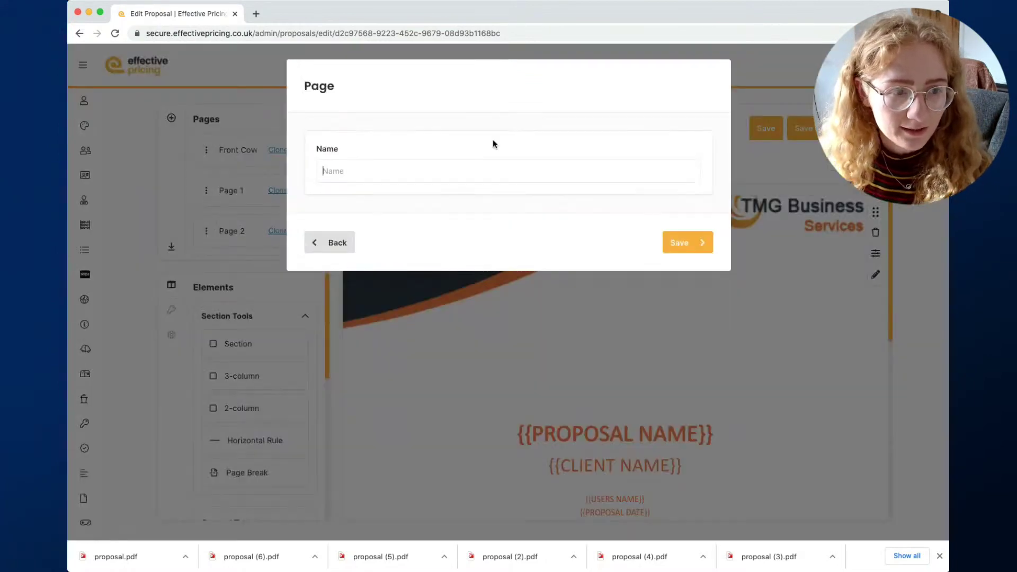
pyautogui.write('Copy Page')
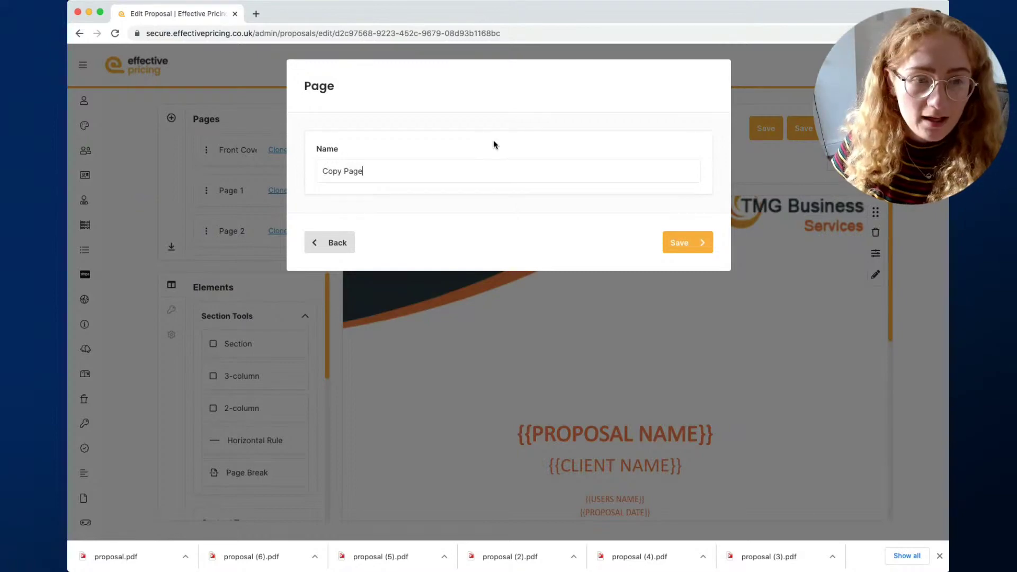
pyautogui.press('Return')
pyautogui.scroll(-5, 244, 224)
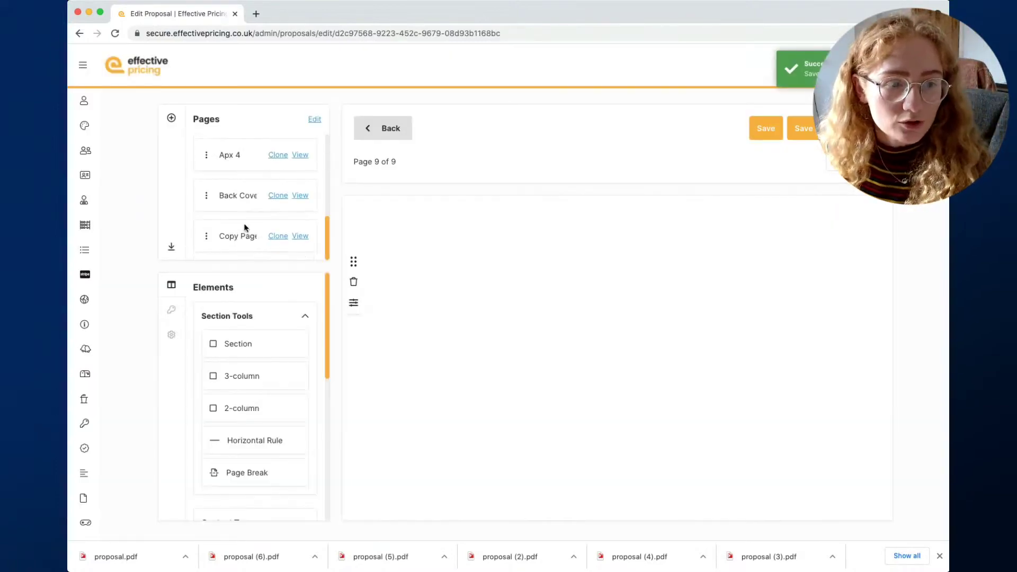
# Move Copy Page directly below Page 2 in the page order and open it for editing
pyautogui.moveTo(208, 241)
pyautogui.mouseDown()
pyautogui.moveTo(214, 127)
pyautogui.moveTo(229, 141)
pyautogui.moveTo(239, 131)
pyautogui.moveTo(234, 232)
pyautogui.moveTo(217, 199)
pyautogui.moveTo(215, 238)
pyautogui.mouseUp()
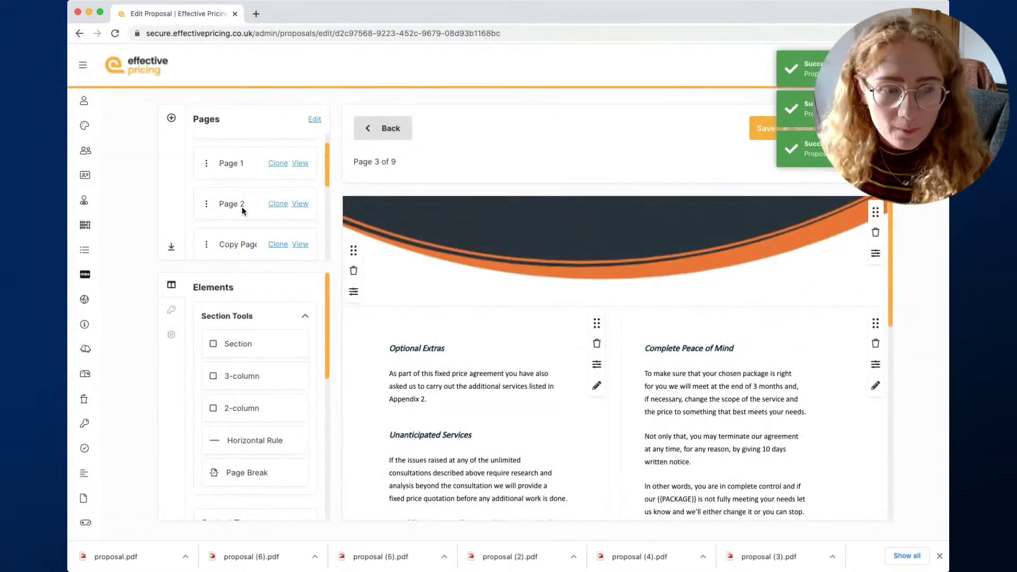
pyautogui.scroll(-1, 242, 210)
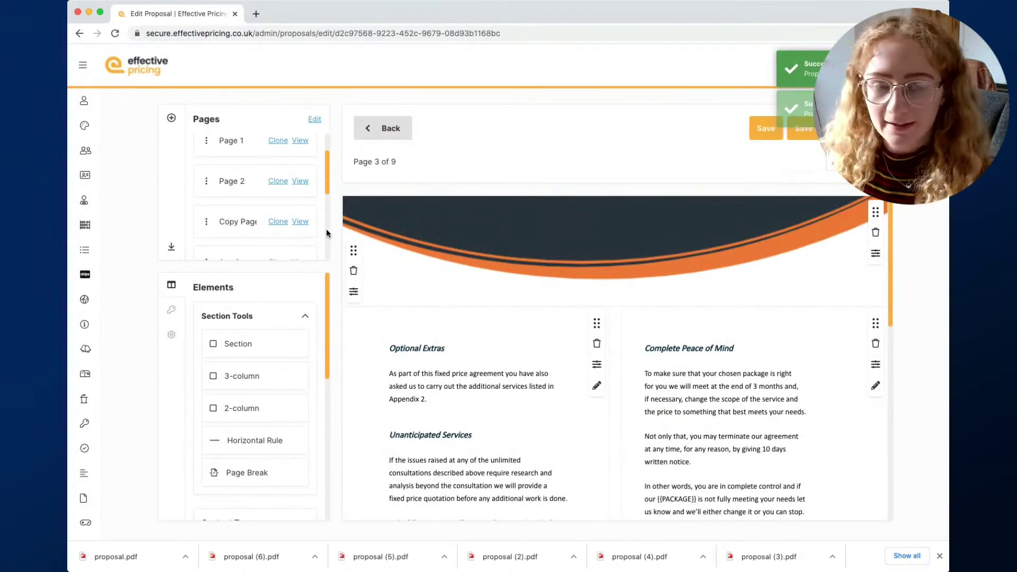
pyautogui.click(300, 223)
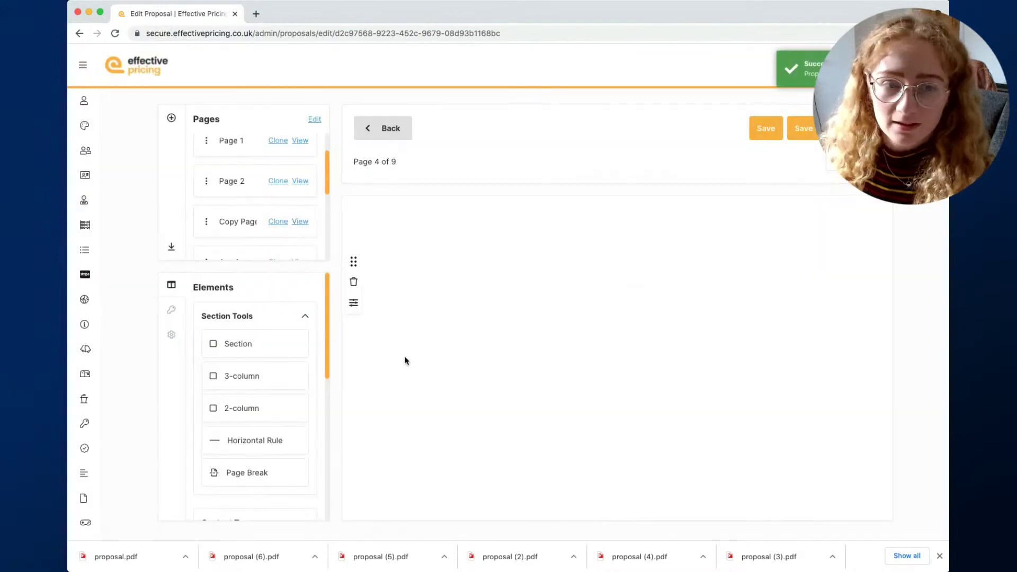
# Add an image element to Copy Page, set its section margin to 0px and upload the curved orange and navy header graphic
pyautogui.scroll(-5, 262, 414)
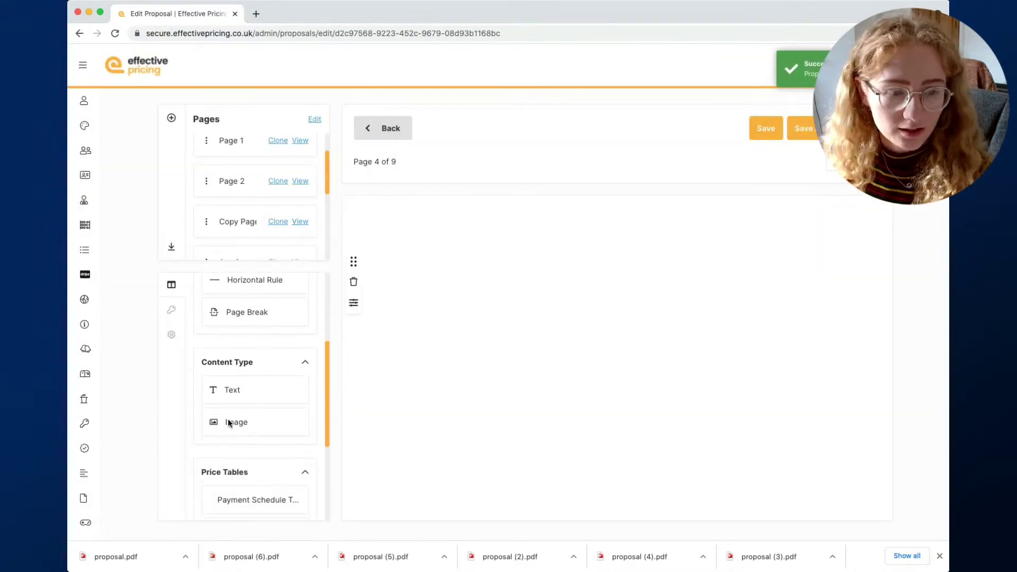
pyautogui.moveTo(232, 422); pyautogui.dragTo(485, 259)
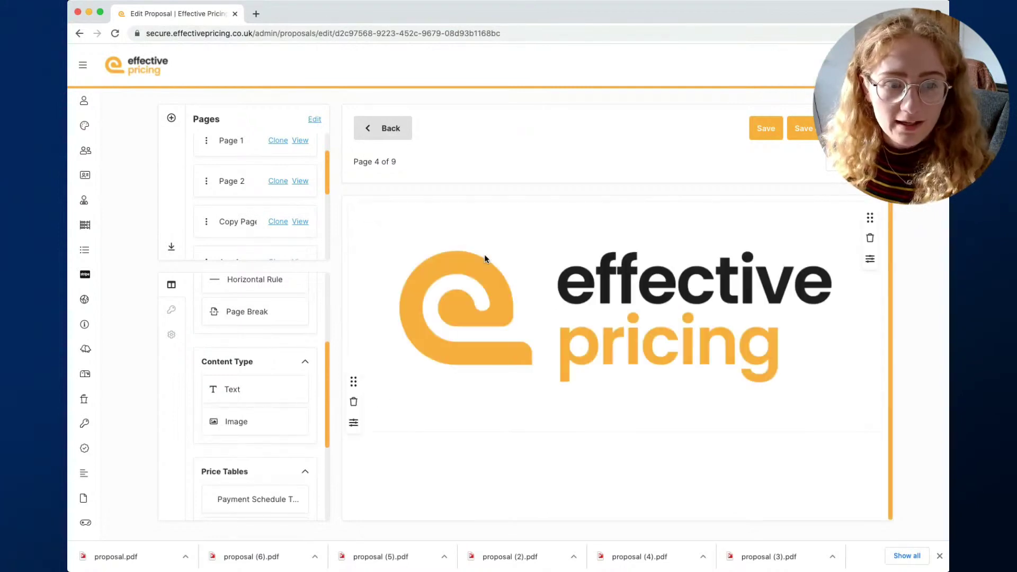
pyautogui.click(871, 261)
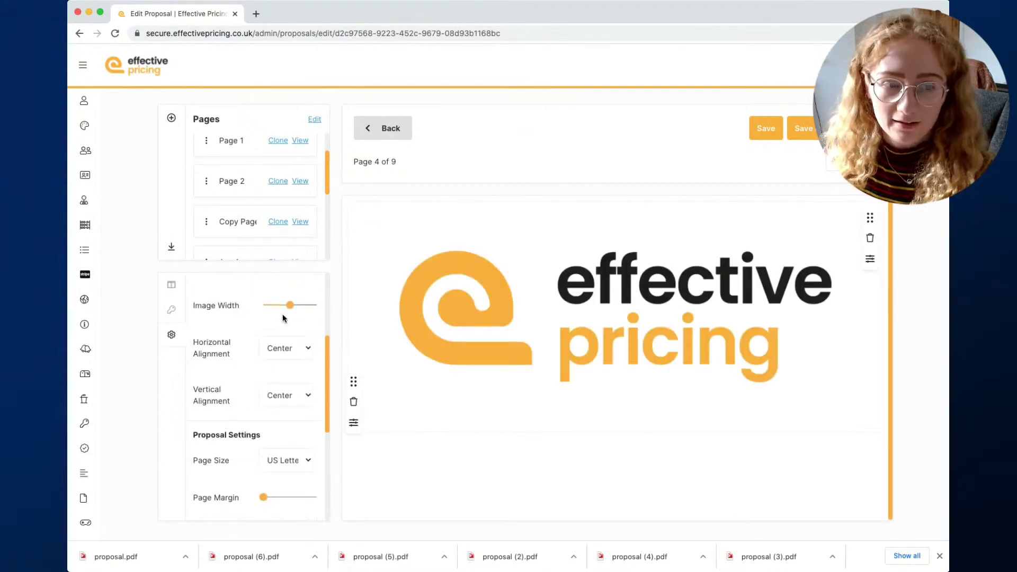
pyautogui.scroll(3, 284, 318)
pyautogui.moveTo(288, 336); pyautogui.dragTo(250, 330)
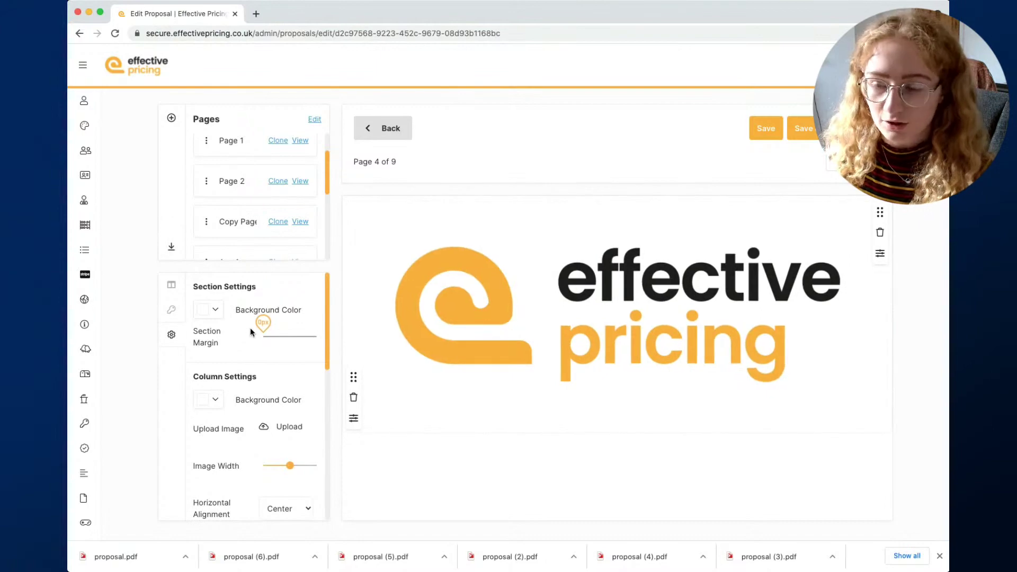
pyautogui.click(758, 267)
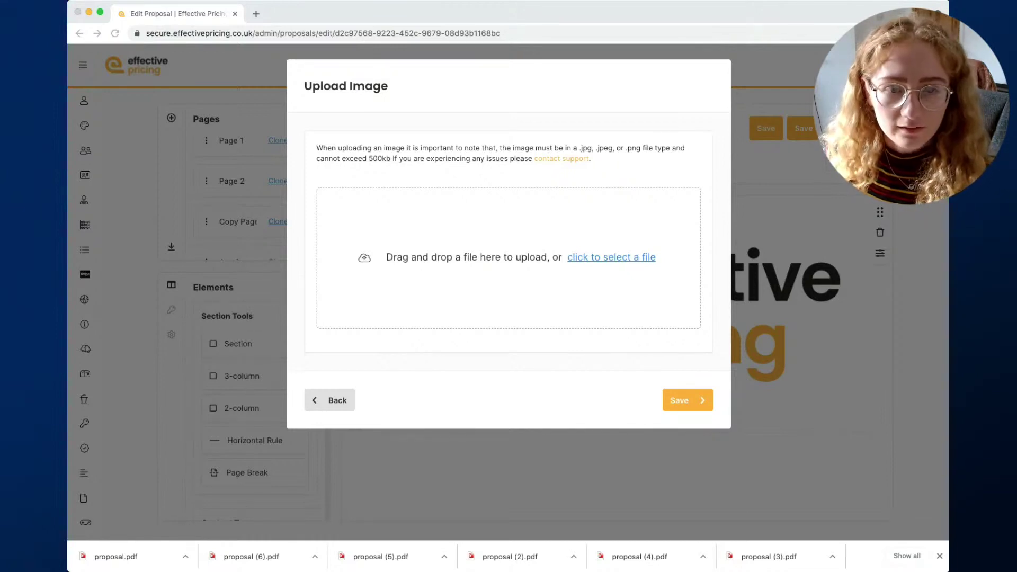
pyautogui.click(688, 434)
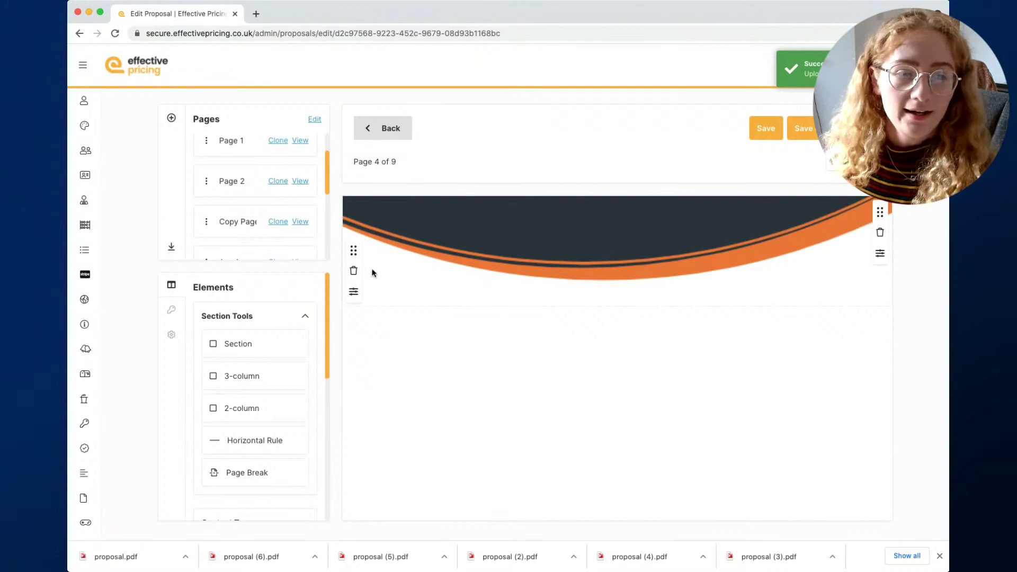
# Following Page 2's layout, add a section below Copy Page's header with two side-by-side text elements and a 0px section margin
pyautogui.click(300, 181)
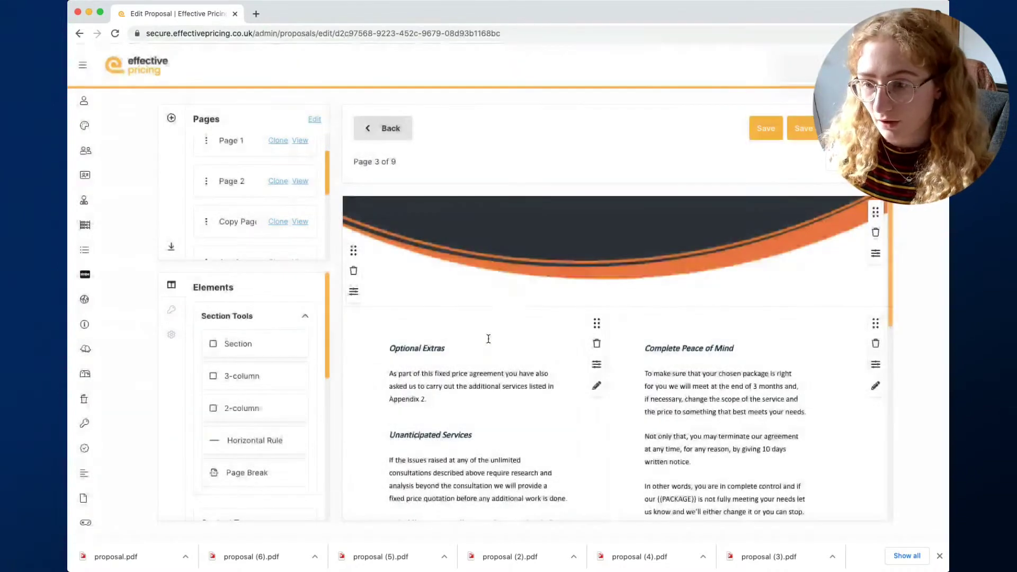
pyautogui.scroll(-2, 489, 339)
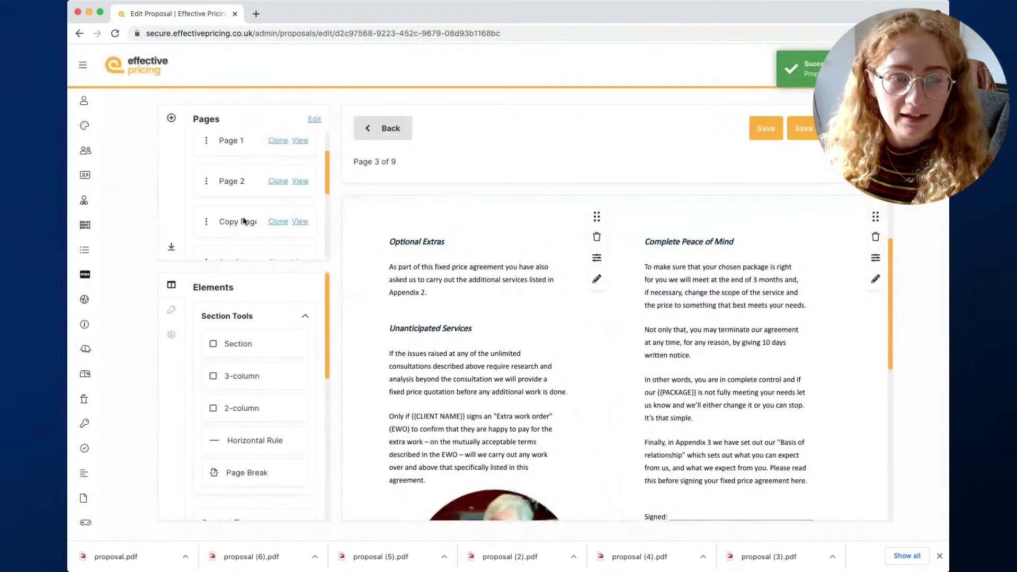
pyautogui.click(301, 223)
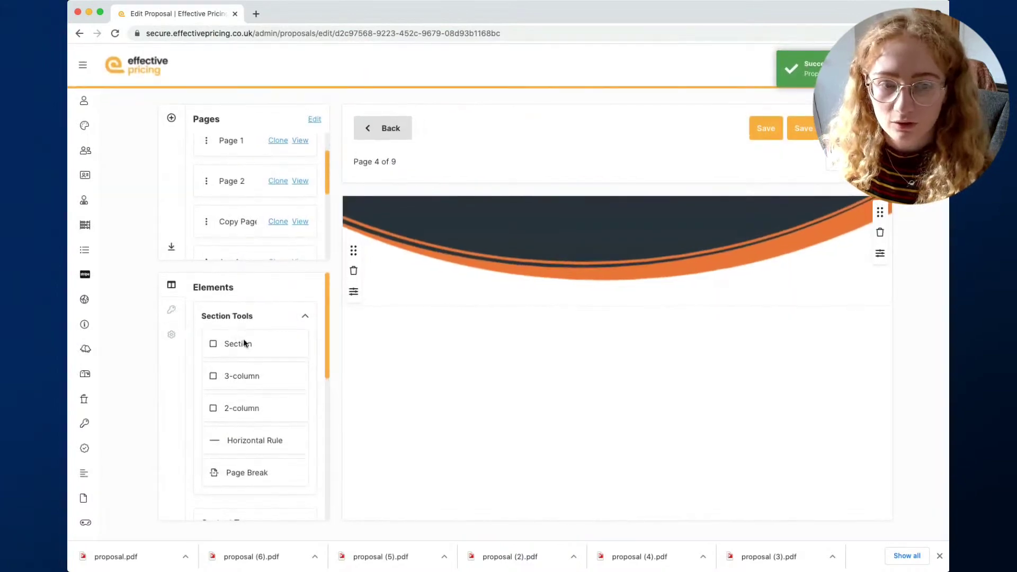
pyautogui.moveTo(237, 343); pyautogui.dragTo(453, 304)
pyautogui.scroll(-4, 219, 405)
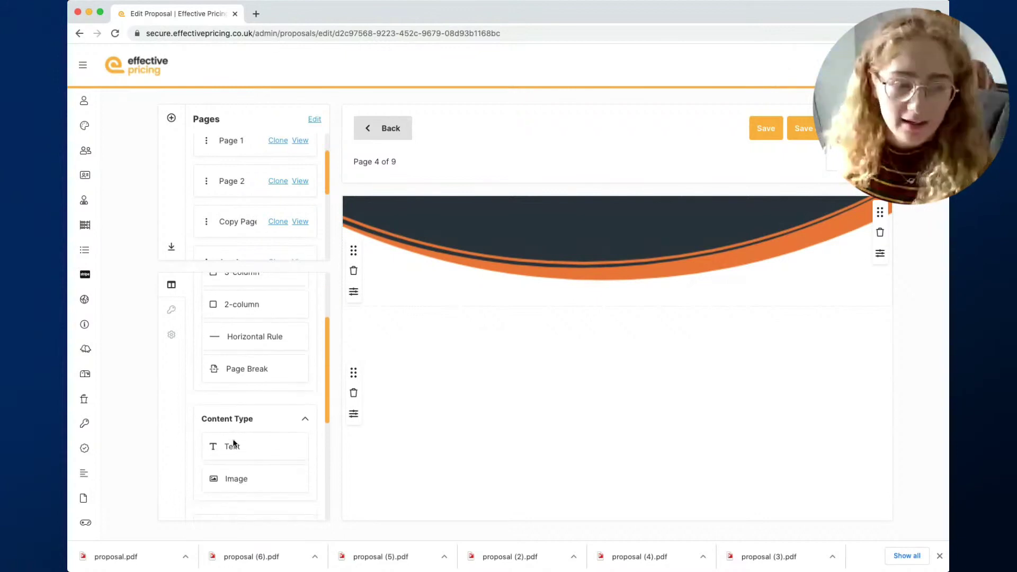
pyautogui.moveTo(233, 444); pyautogui.dragTo(488, 395)
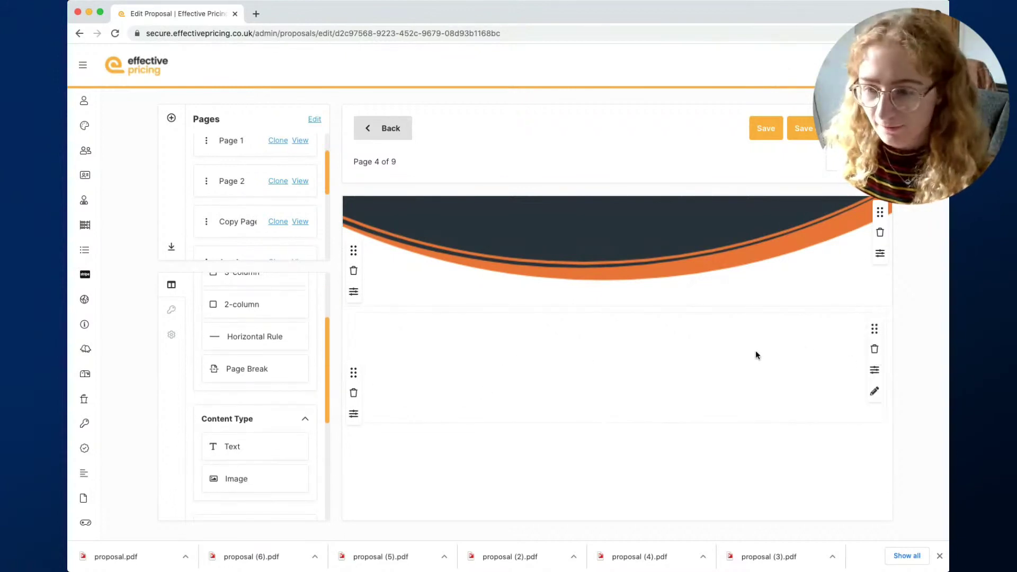
pyautogui.moveTo(250, 447); pyautogui.dragTo(454, 370)
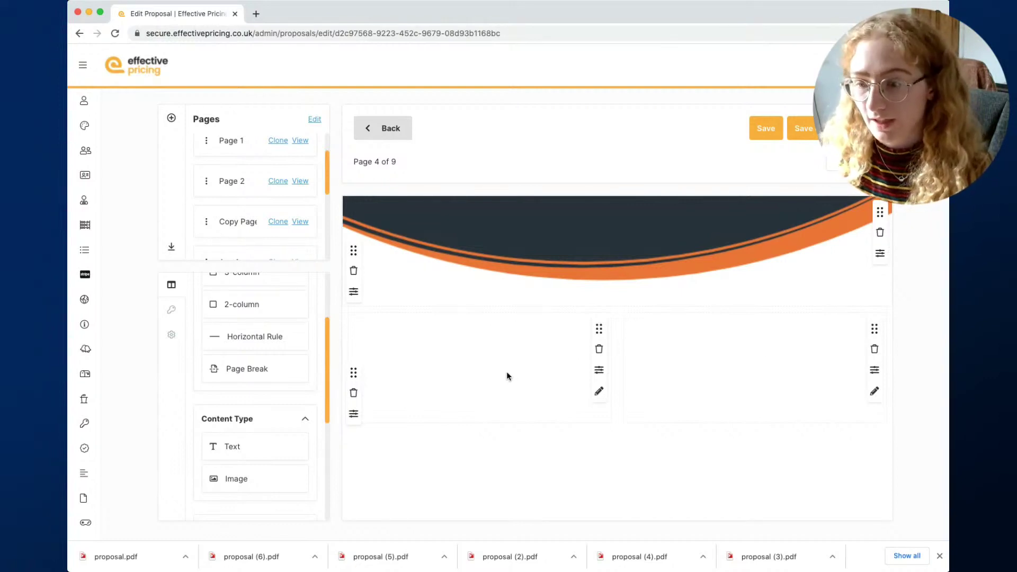
pyautogui.click(875, 372)
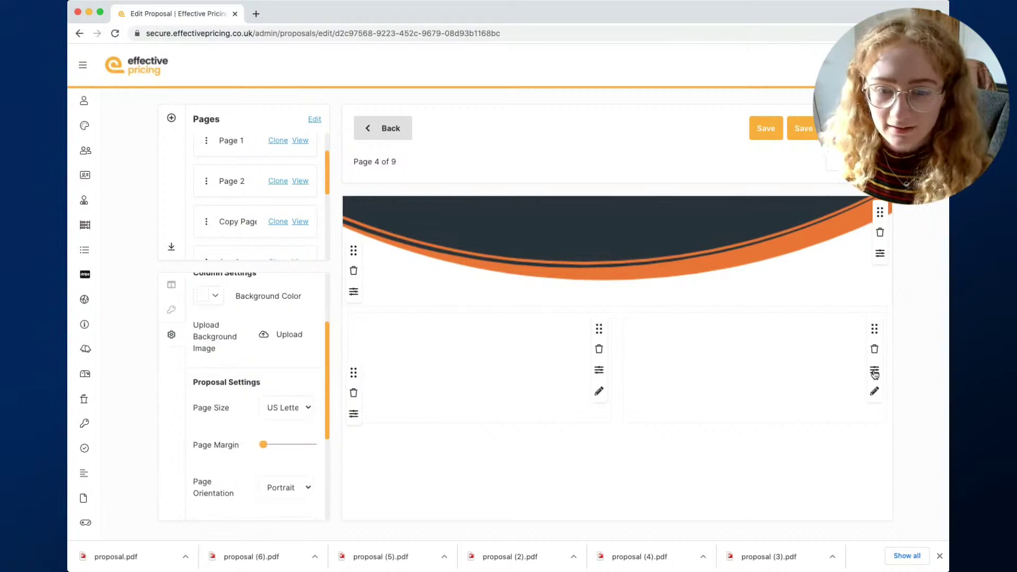
pyautogui.scroll(5, 286, 339)
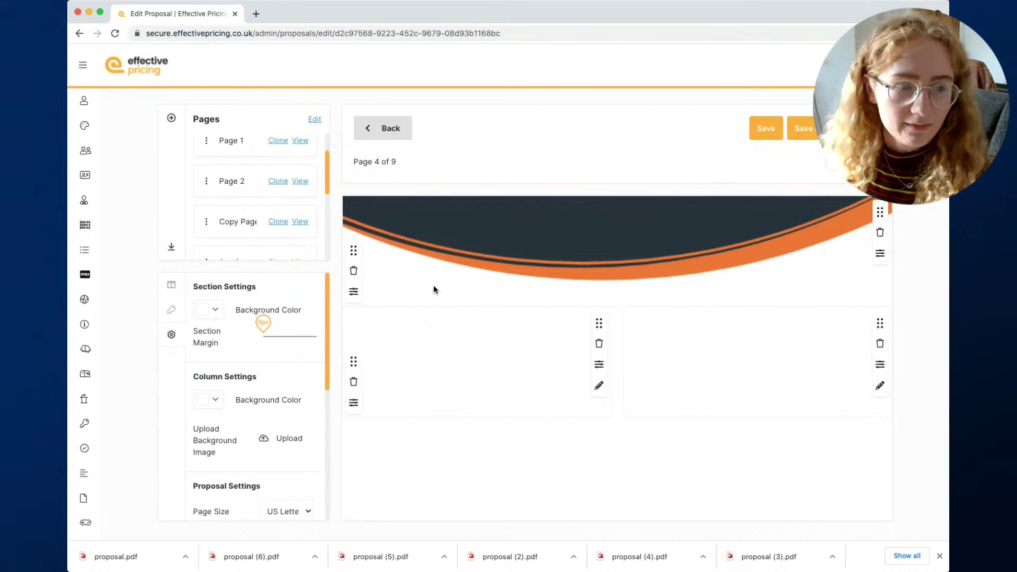
# Copy the Optional Extras and Unanticipated Services text from the left column of Page 2
pyautogui.click(300, 181)
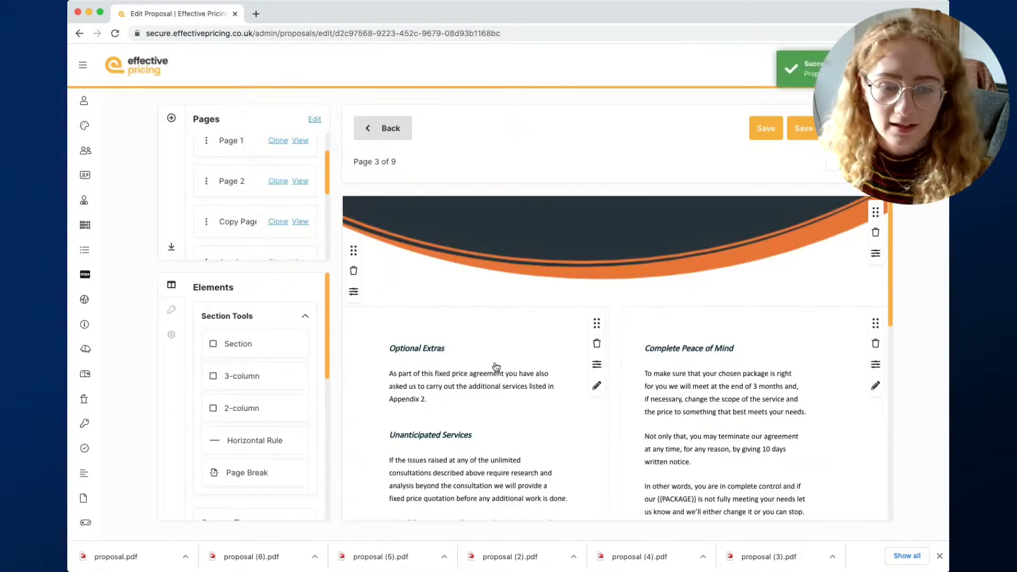
pyautogui.click(497, 366)
pyautogui.scroll(-2, 497, 367)
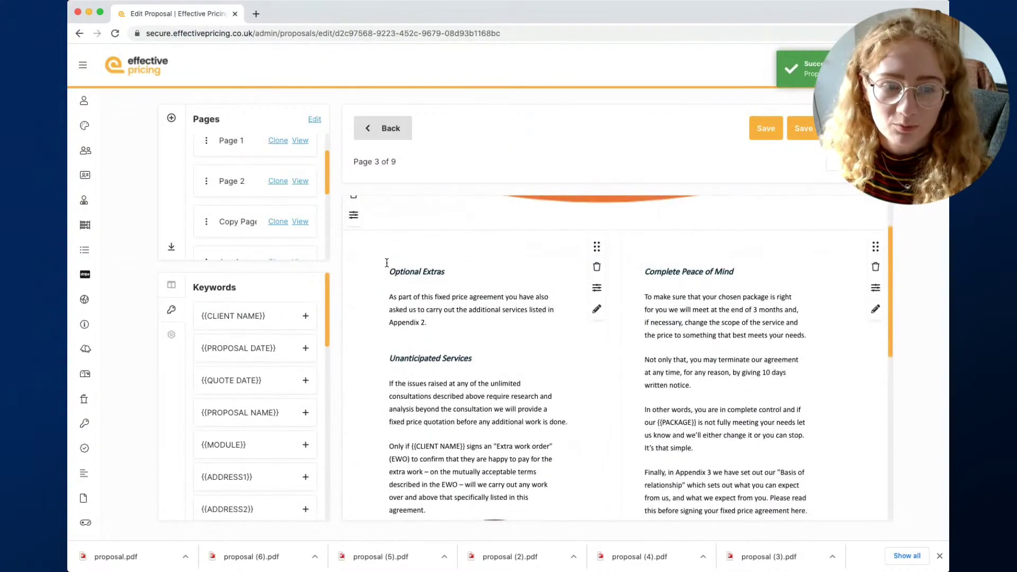
pyautogui.moveTo(390, 270); pyautogui.dragTo(493, 512)
pyautogui.hotkey('ctrl', 'c')
pyautogui.scroll(-5, 496, 305)
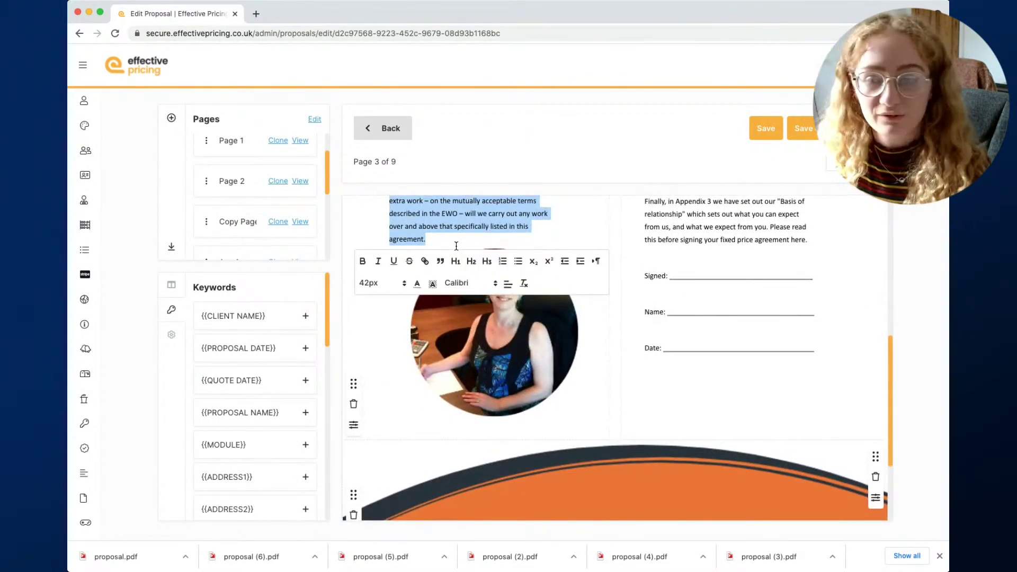
pyautogui.scroll(1, 458, 249)
pyautogui.scroll(5, 457, 248)
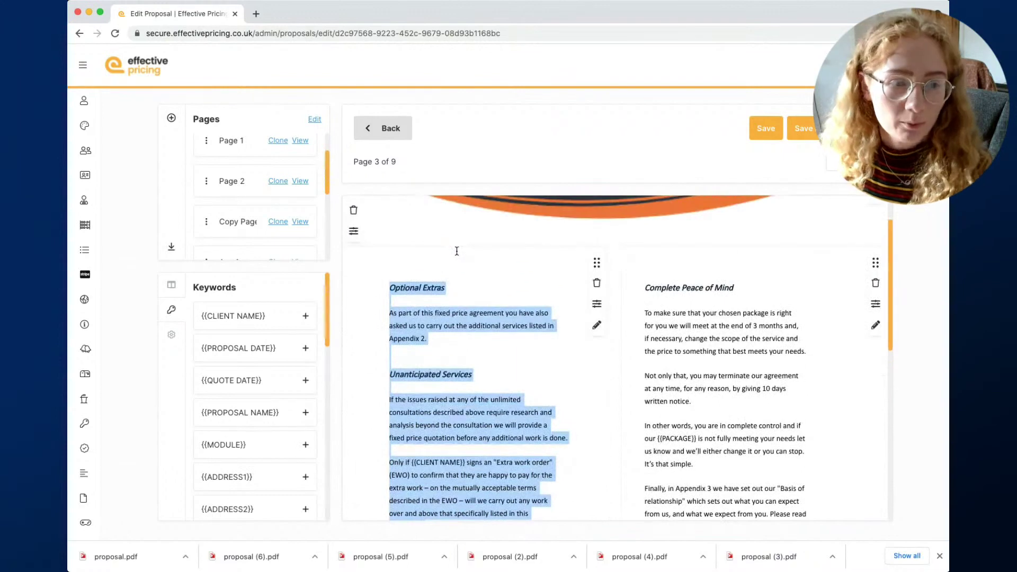
# Paste the copied text into Copy Page's left text column and add blank lines above the Optional Extras heading
pyautogui.click(300, 221)
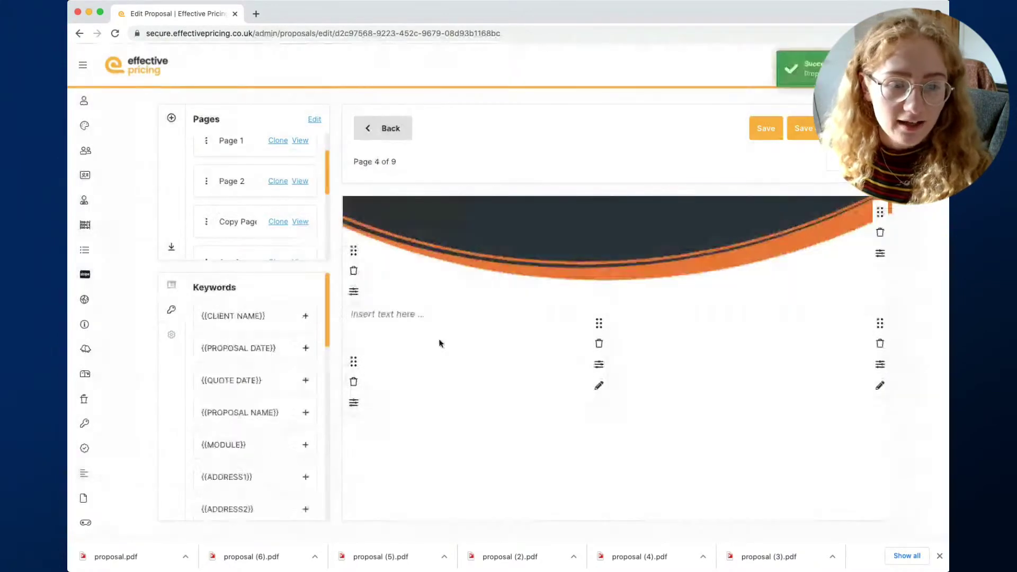
pyautogui.hotkey('ctrl', 'v')
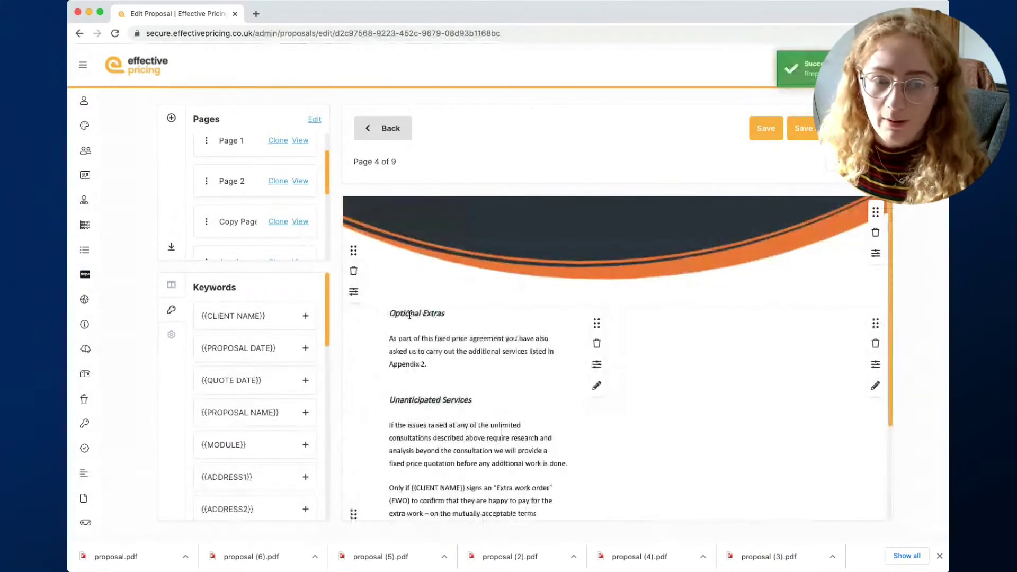
pyautogui.click(390, 313)
pyautogui.press('Return')
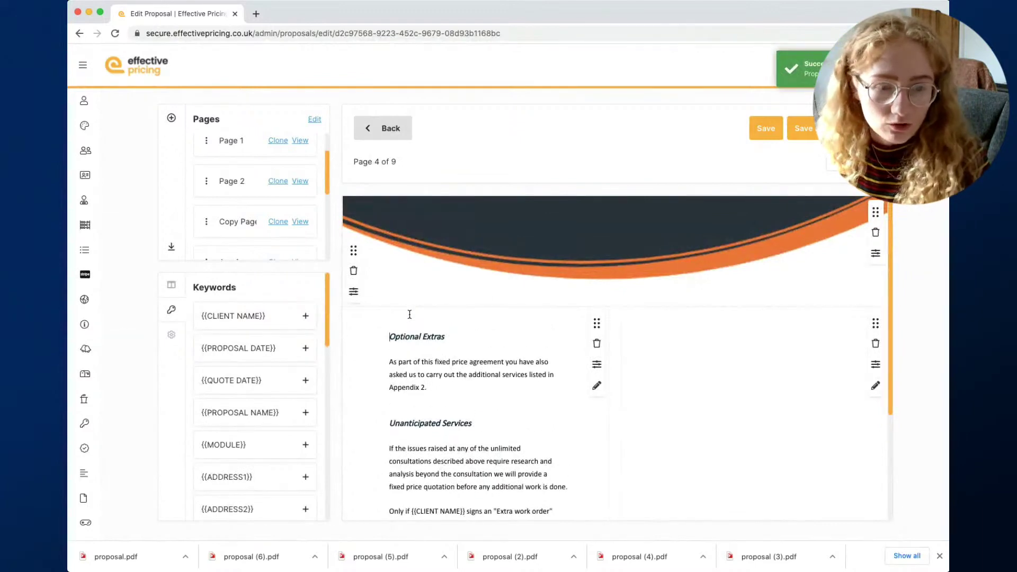
# Copy Page 2's right column text, from the Complete Peace of Mind heading through the Date signature line
pyautogui.click(299, 180)
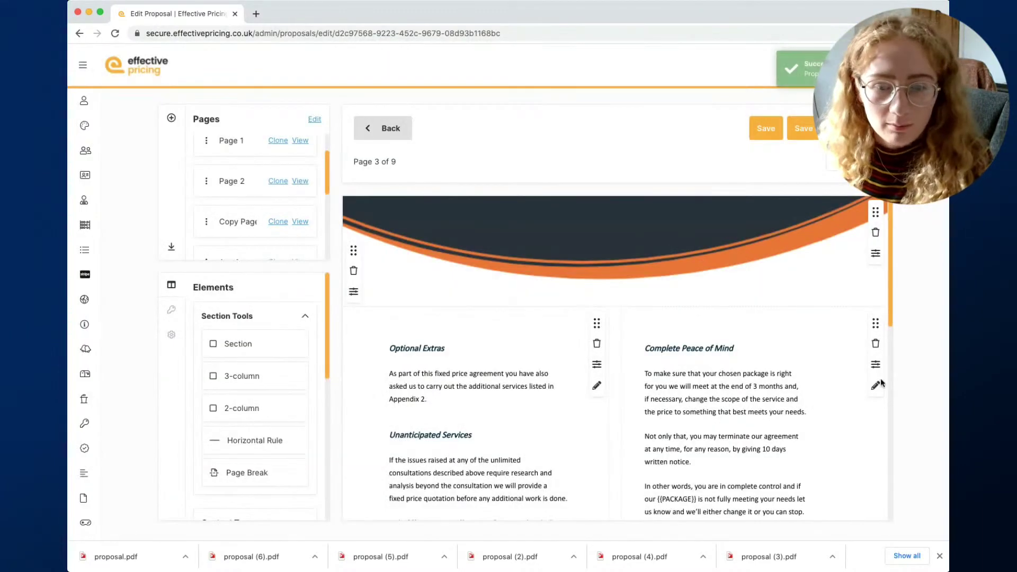
pyautogui.click(875, 386)
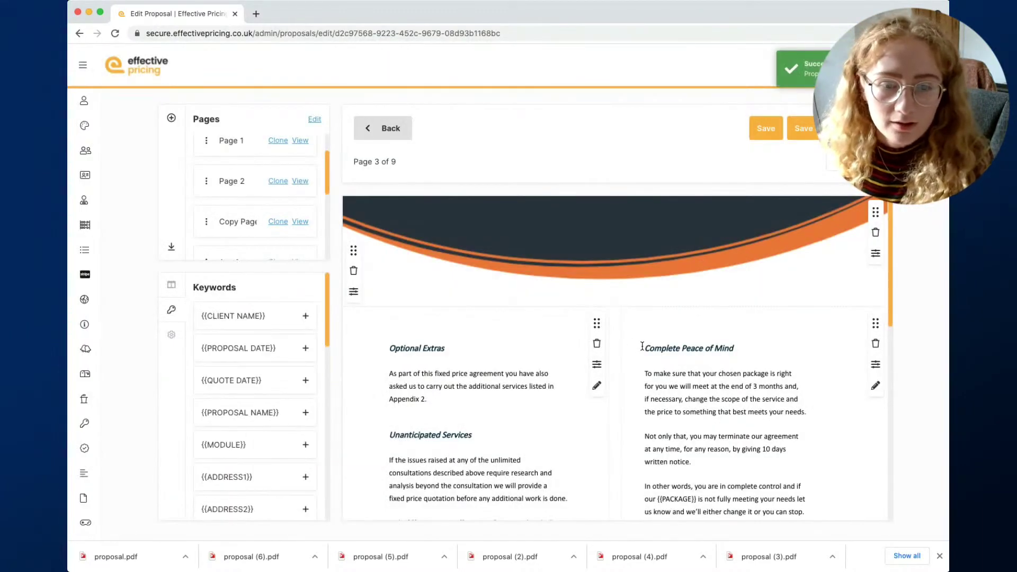
pyautogui.moveTo(644, 348)
pyautogui.mouseDown()
pyautogui.moveTo(758, 478)
pyautogui.moveTo(753, 541)
pyautogui.moveTo(825, 219)
pyautogui.mouseUp()
pyautogui.press('super+c')
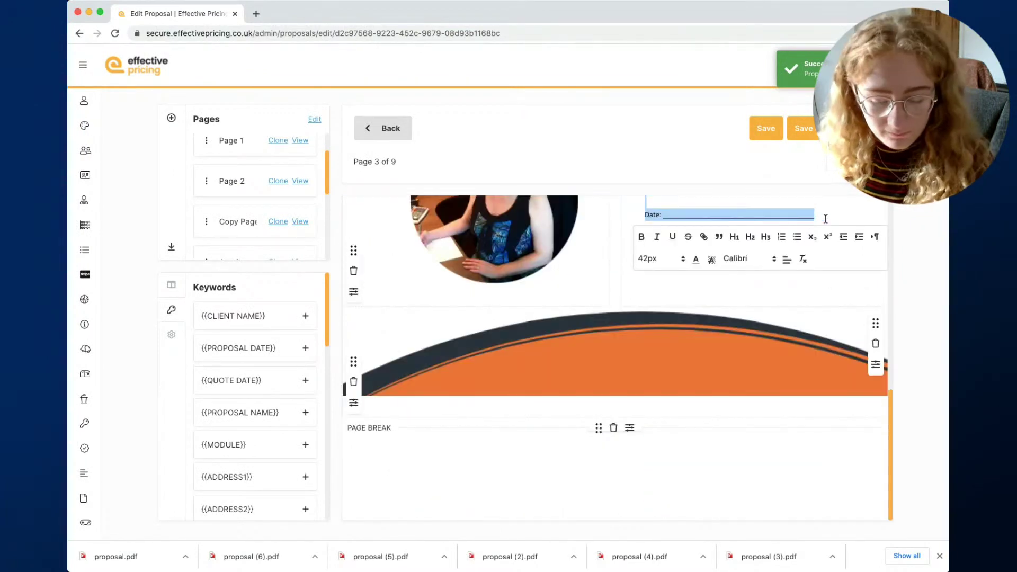
# Paste the text into Copy Page's right column and add blank lines to align Complete Peace of Mind with Optional Extras
pyautogui.click(300, 221)
pyautogui.click(876, 217)
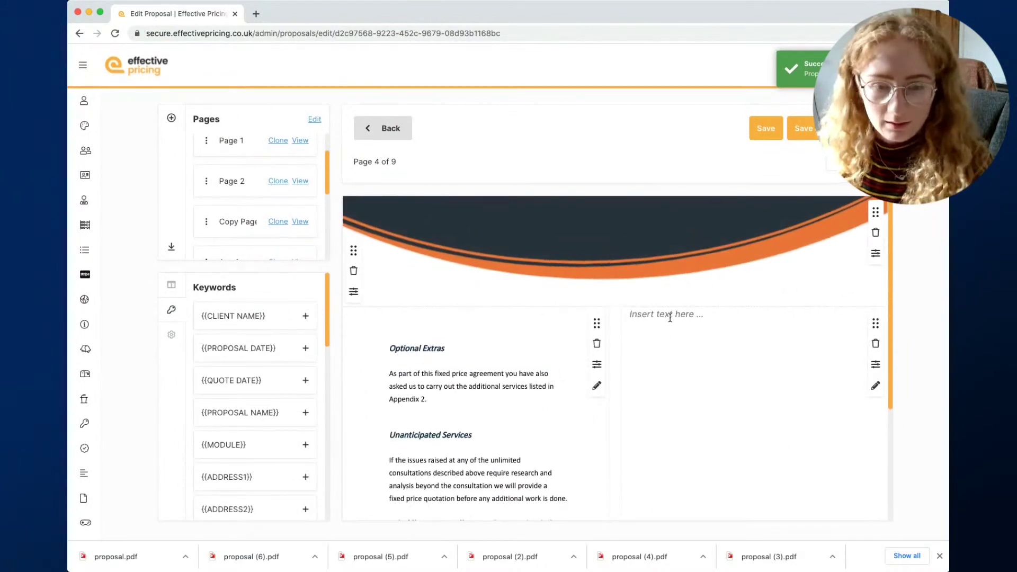
pyautogui.press('super+v')
pyautogui.click(655, 315)
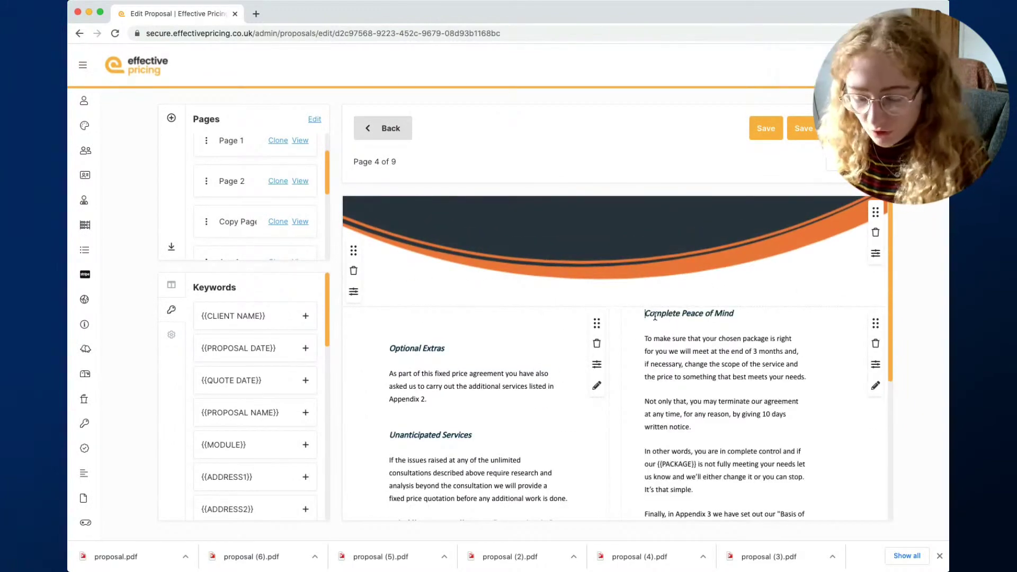
pyautogui.press('Return')
pyautogui.press('Return')
pyautogui.press('Return')
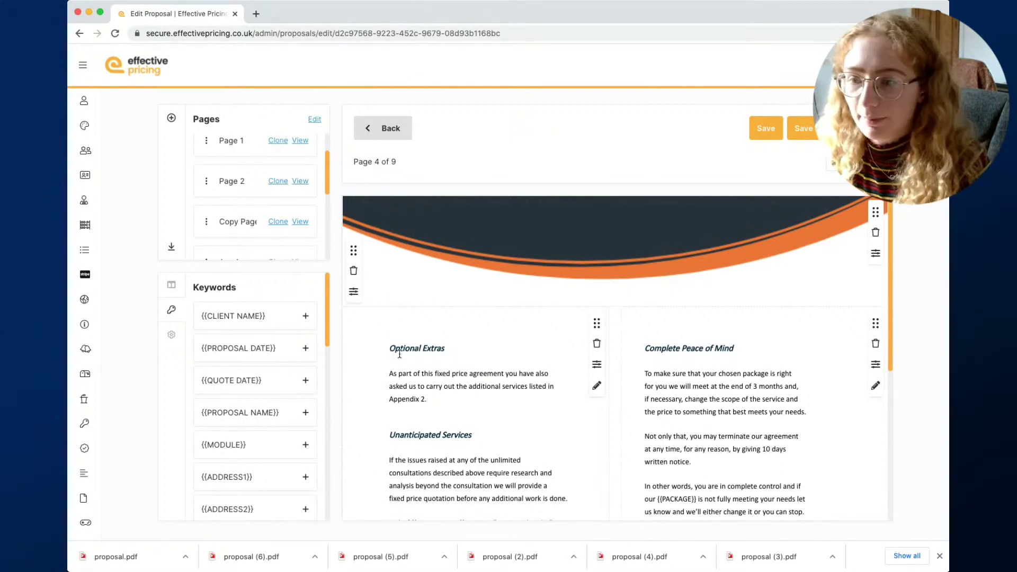
# Set the font of all left column text, from the Optional Extras heading through the last Unanticipated Services paragraph, to Calibri
pyautogui.scroll(-5, 422, 351)
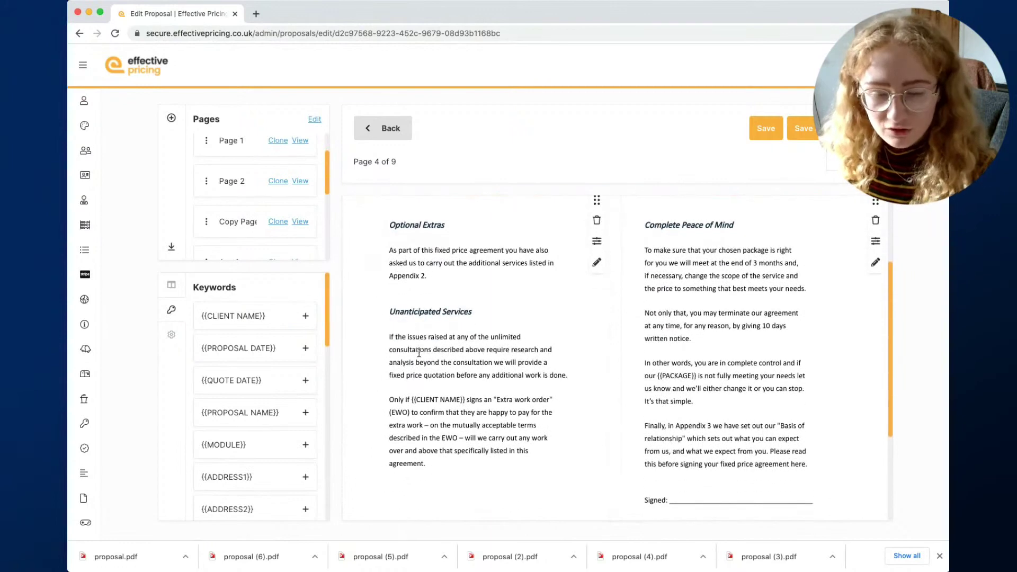
pyautogui.scroll(-1, 419, 353)
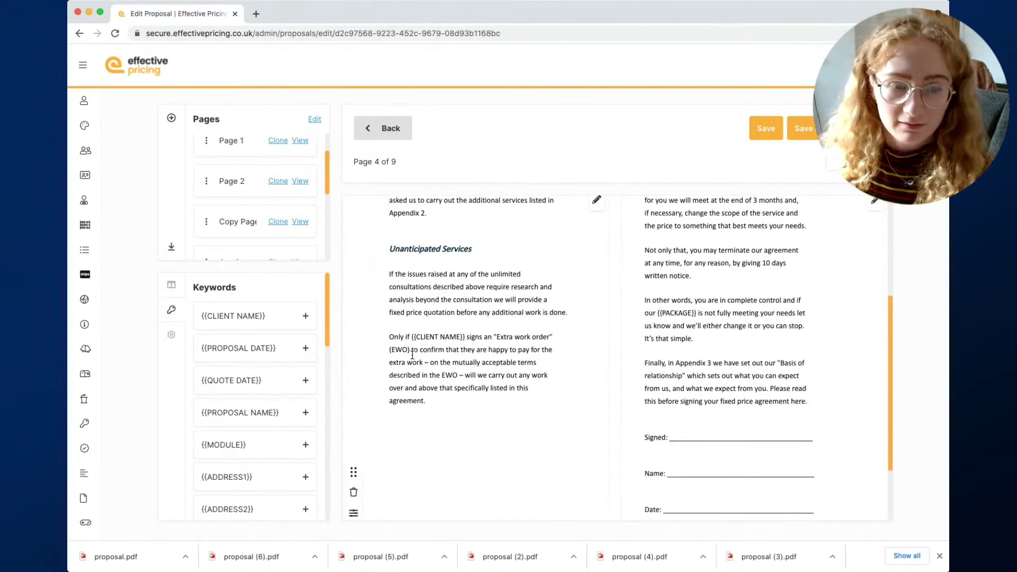
pyautogui.scroll(3, 418, 365)
pyautogui.scroll(1, 434, 406)
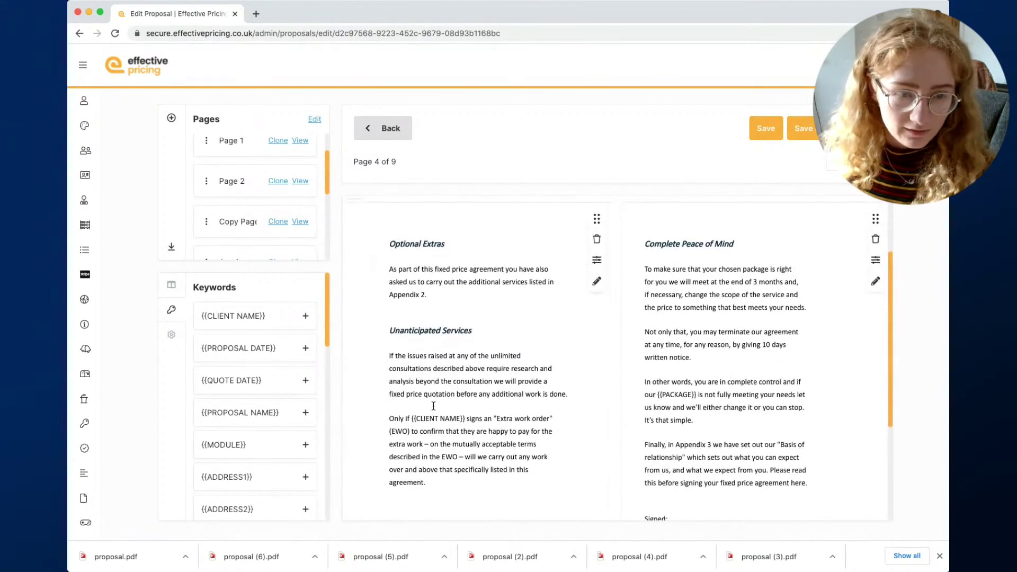
pyautogui.moveTo(390, 209); pyautogui.dragTo(380, 320)
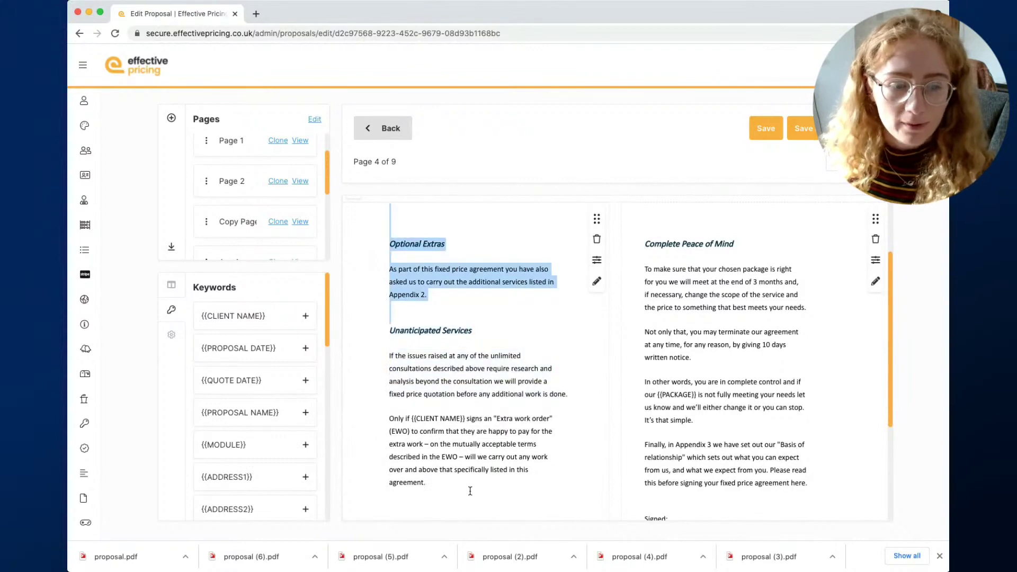
pyautogui.moveTo(458, 484); pyautogui.dragTo(381, 245)
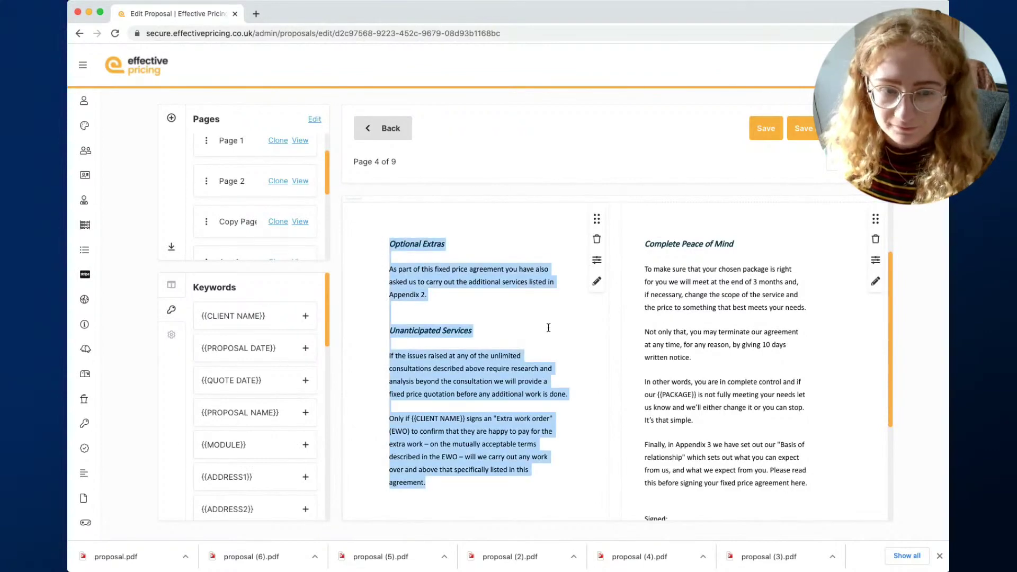
pyautogui.click(386, 274)
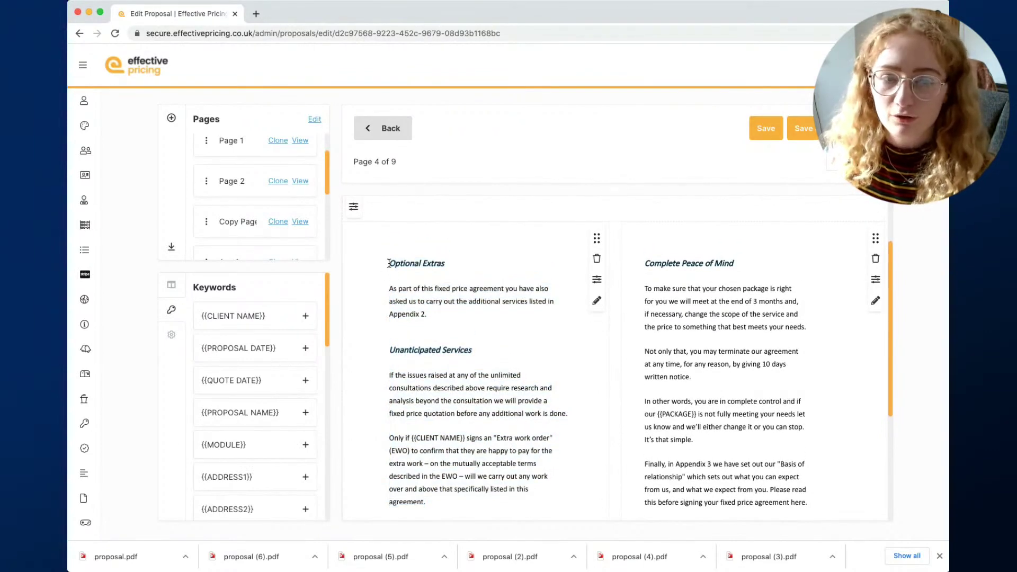
pyautogui.moveTo(389, 263); pyautogui.dragTo(516, 468)
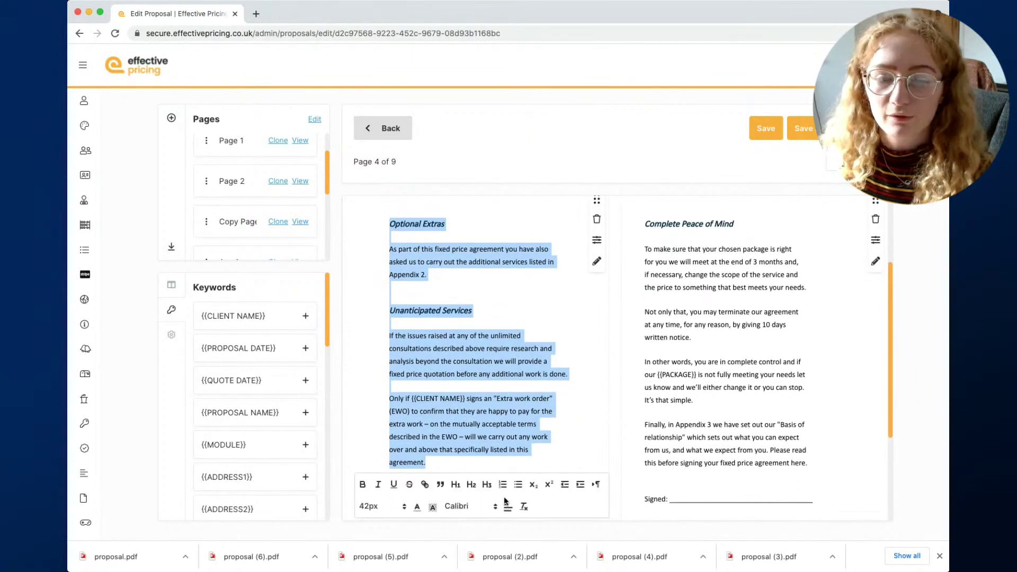
pyautogui.click(477, 507)
pyautogui.scroll(-2, 476, 505)
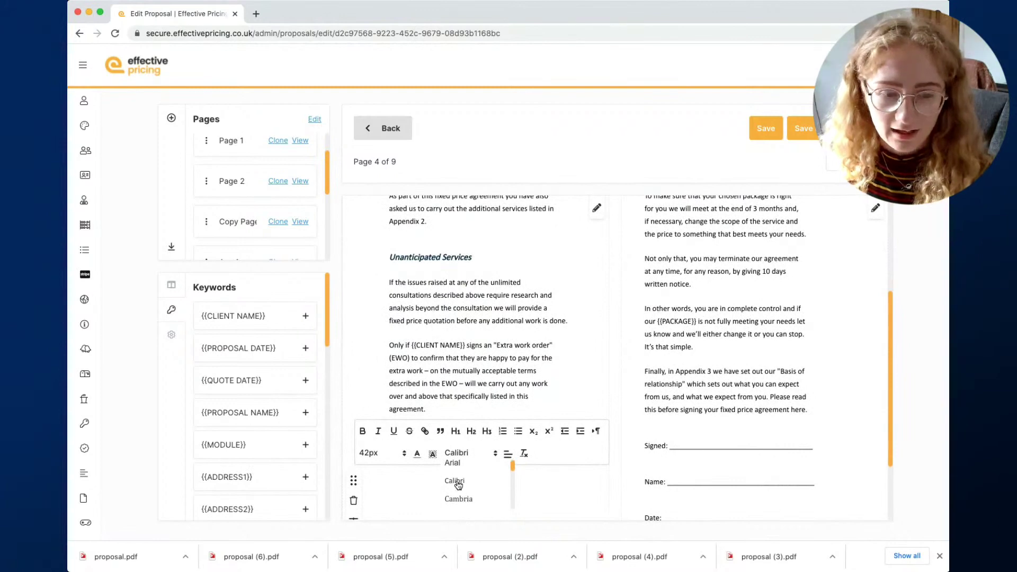
pyautogui.click(464, 484)
pyautogui.scroll(-1, 449, 395)
pyautogui.click(449, 394)
# Set the body paragraphs under Optional Extras and Unanticipated Services in the left column to 14px
pyautogui.moveTo(426, 374); pyautogui.dragTo(371, 342)
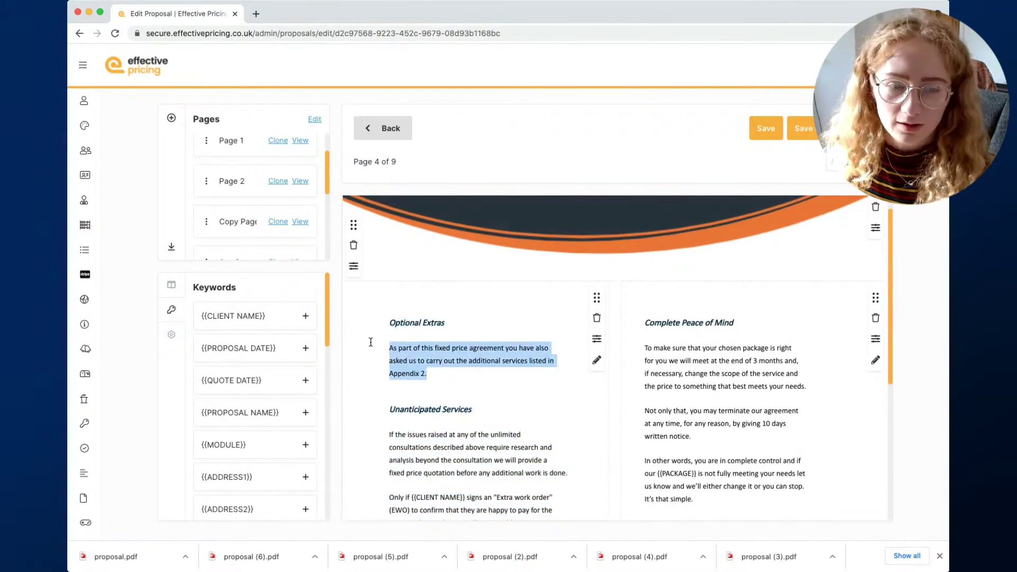
pyautogui.click(398, 421)
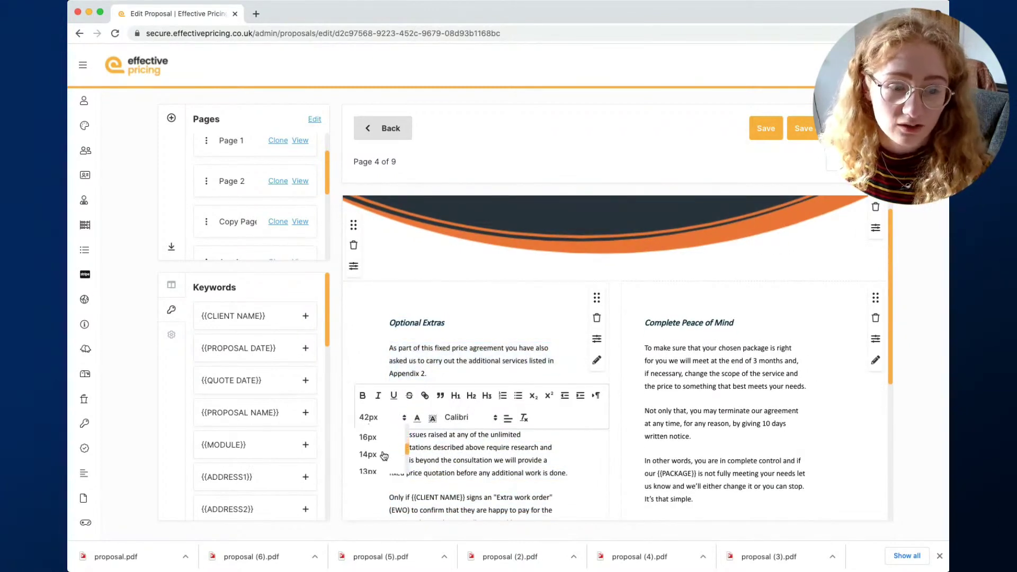
pyautogui.scroll(-3, 521, 401)
pyautogui.scroll(-3, 521, 401)
pyautogui.moveTo(426, 409); pyautogui.dragTo(386, 283)
pyautogui.click(381, 453)
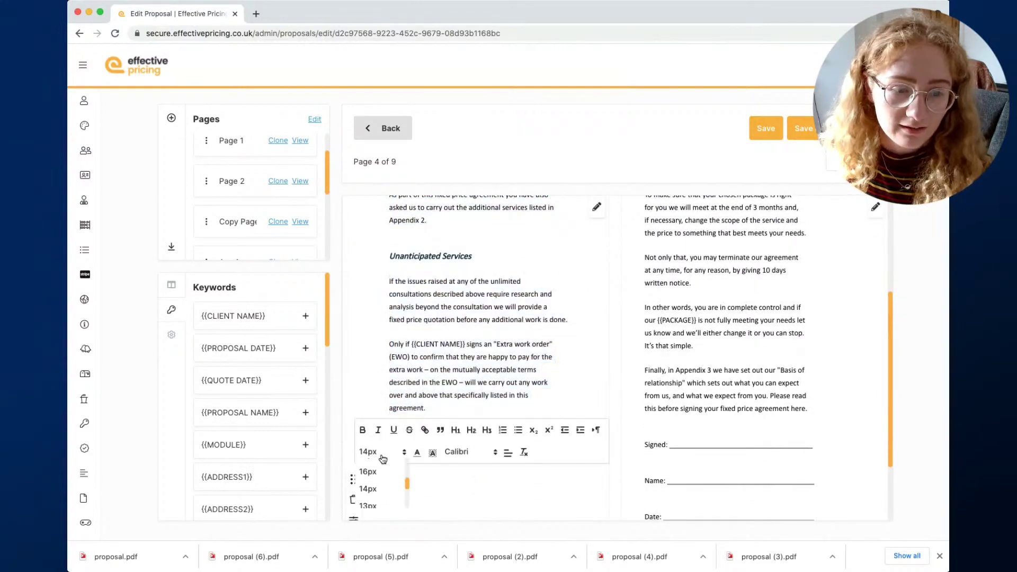
pyautogui.click(368, 489)
pyautogui.scroll(5, 701, 366)
# Set the font of all right column text, from the Complete Peace of Mind heading through the Date line, to Calibri
pyautogui.click(862, 388)
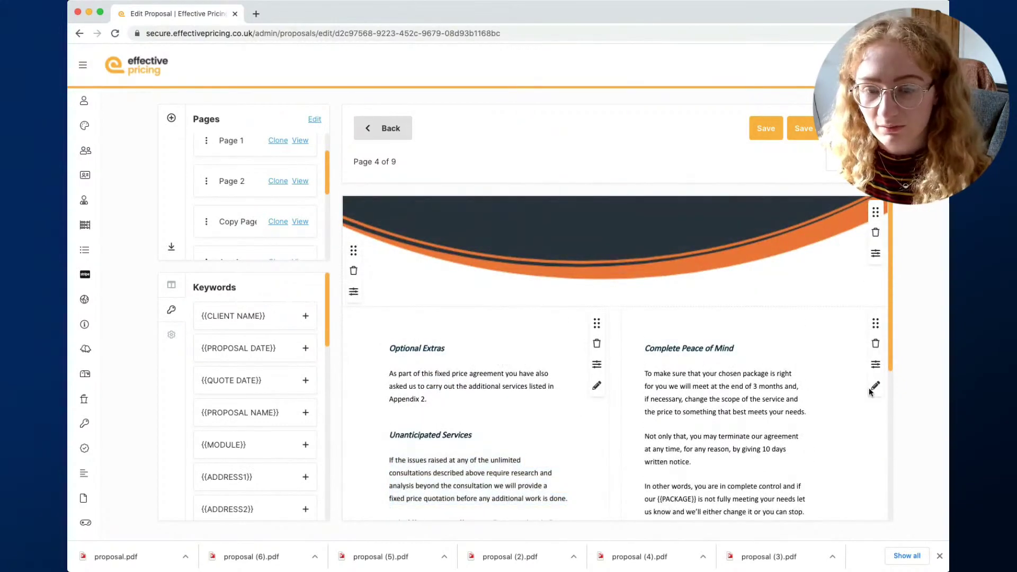
pyautogui.scroll(-1, 875, 390)
pyautogui.moveTo(645, 318); pyautogui.dragTo(763, 452)
pyautogui.click(642, 319)
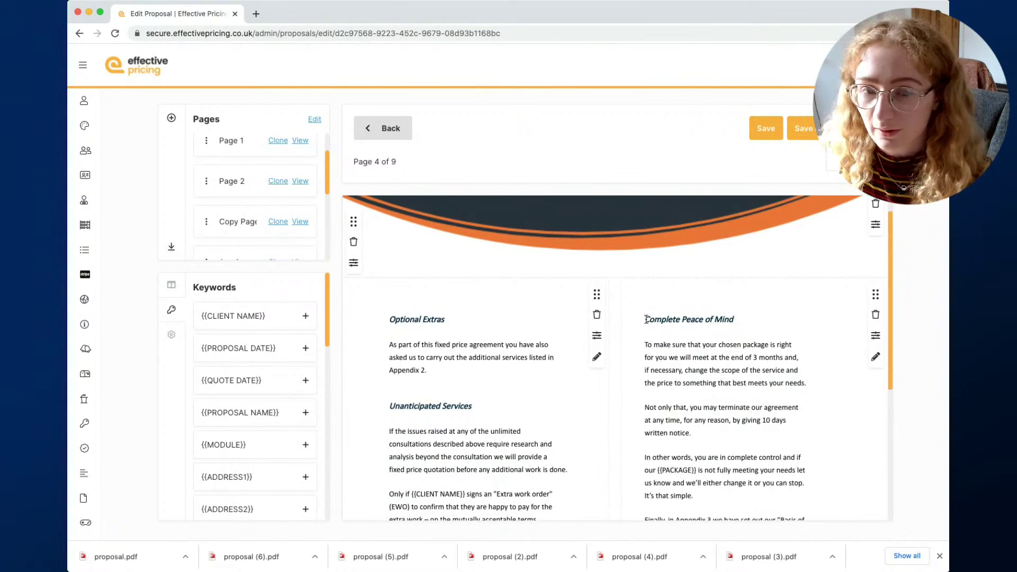
pyautogui.moveTo(651, 323); pyautogui.dragTo(787, 554)
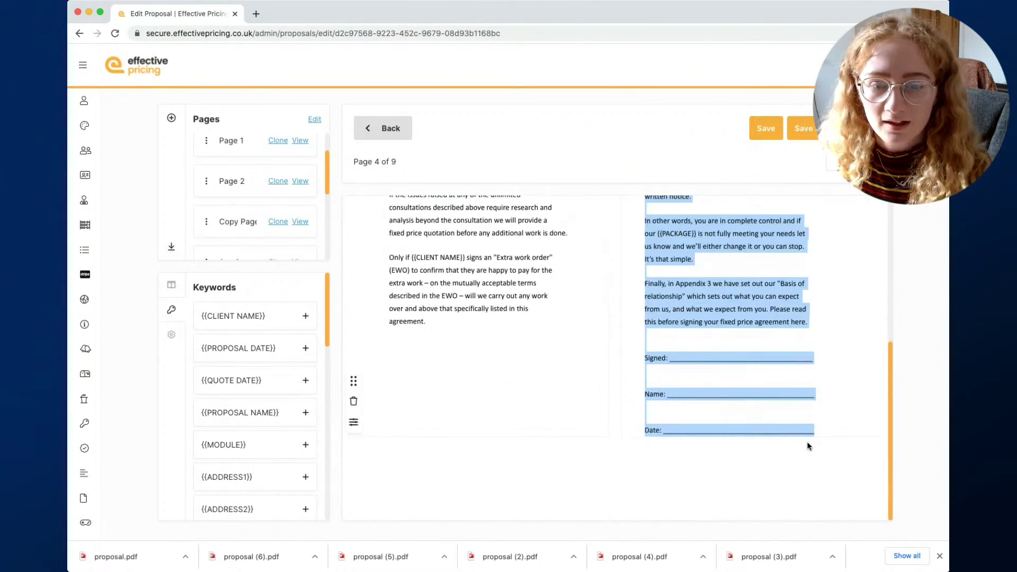
pyautogui.moveTo(809, 446); pyautogui.dragTo(816, 446)
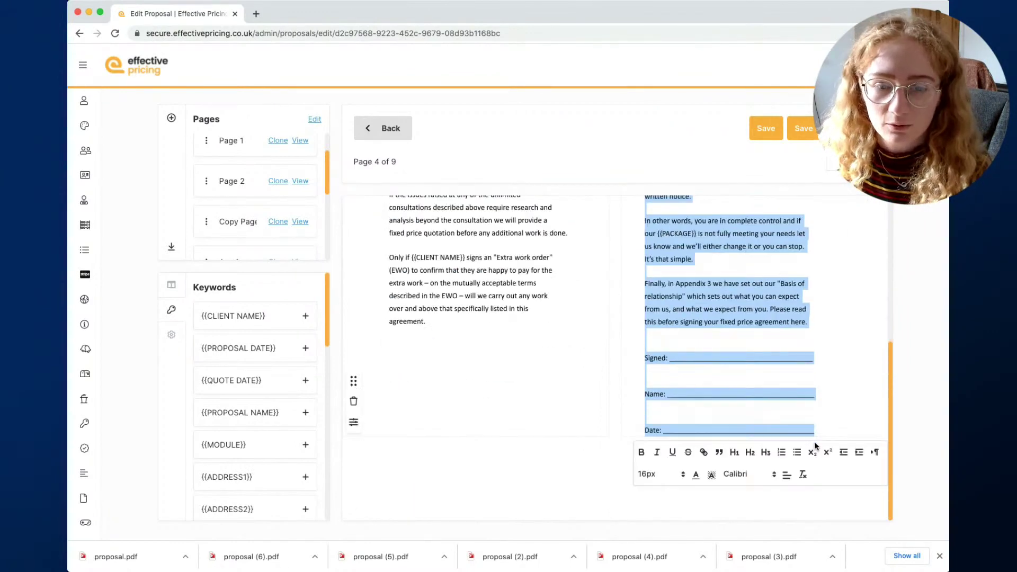
pyautogui.click(761, 477)
pyautogui.click(749, 512)
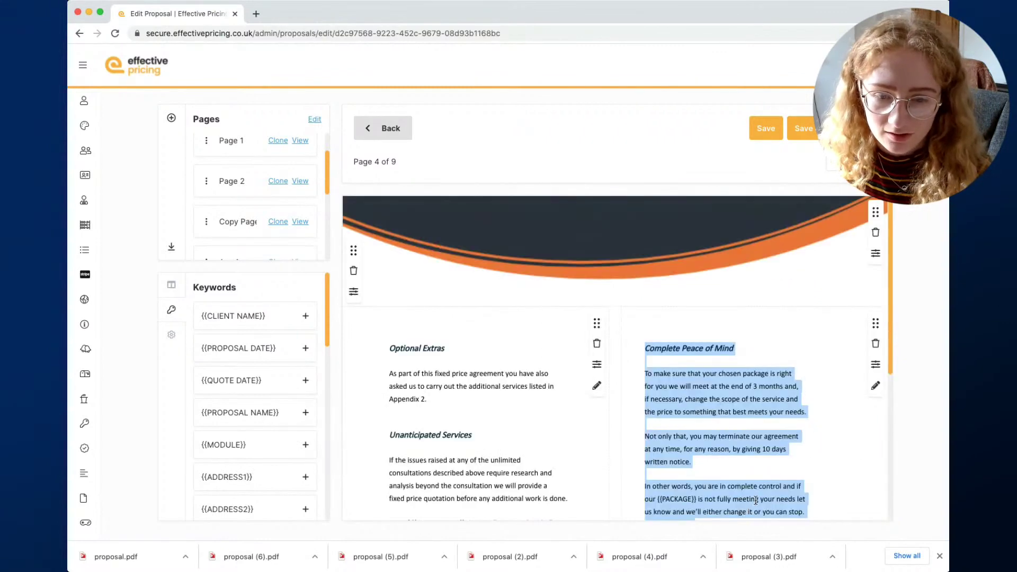
# Set the right column's body paragraphs and signature lines to the same font size as the left column's body text
pyautogui.scroll(-5, 772, 449)
pyautogui.scroll(-5, 825, 438)
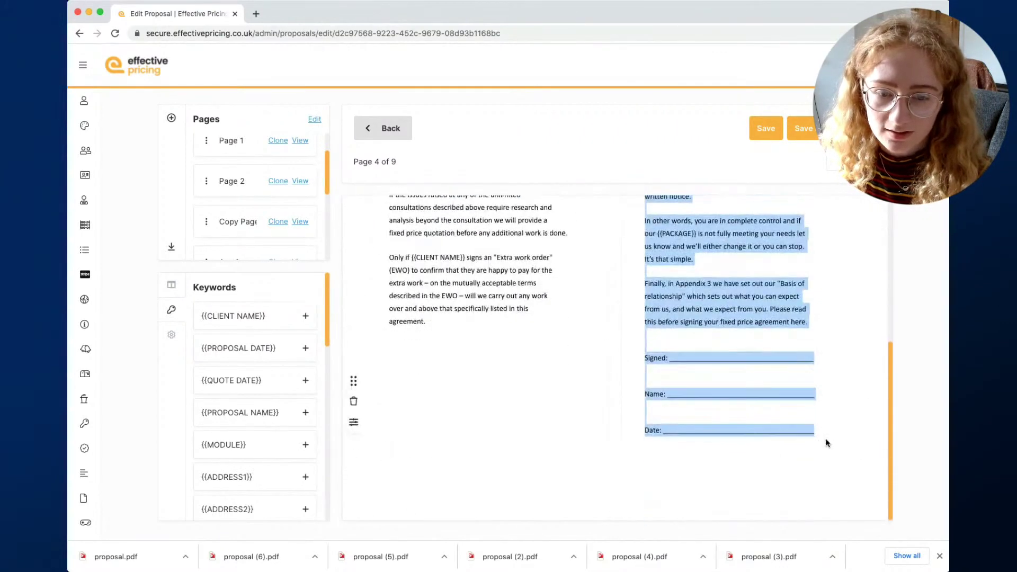
pyautogui.click(828, 432)
pyautogui.moveTo(828, 432); pyautogui.dragTo(647, 379)
pyautogui.scroll(-5, 705, 422)
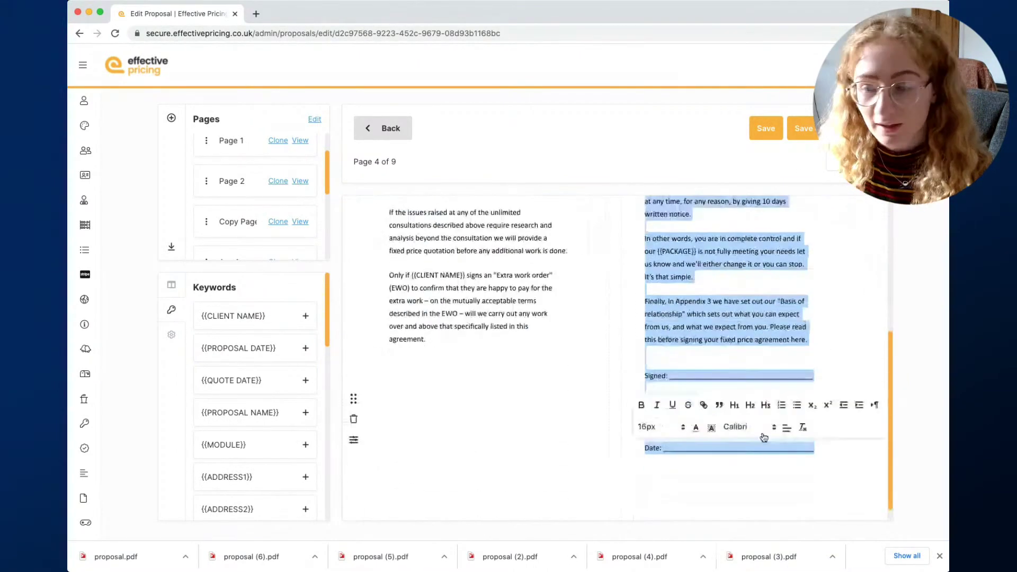
pyautogui.click(672, 428)
pyautogui.scroll(-3, 656, 465)
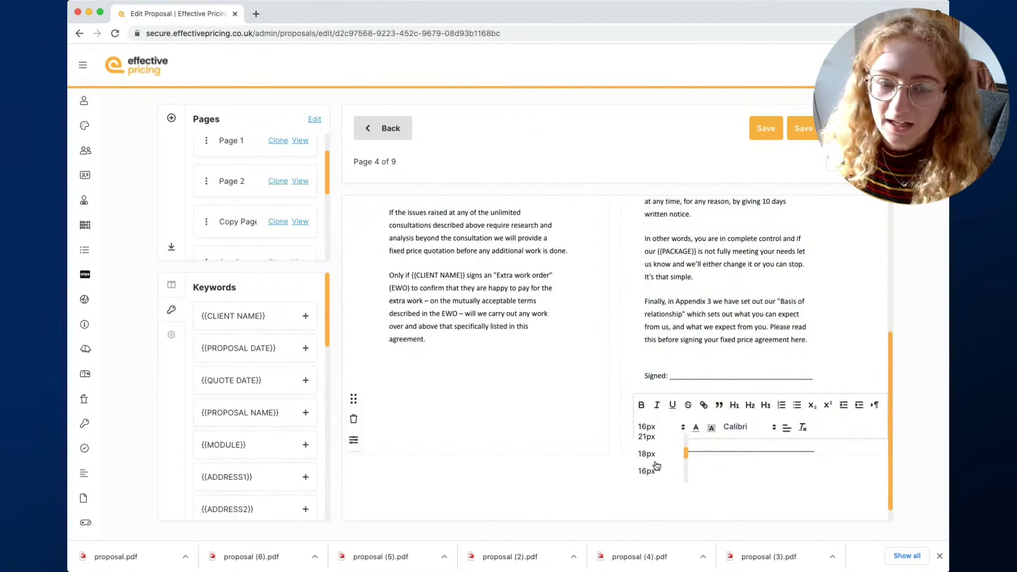
pyautogui.click(655, 466)
pyautogui.click(810, 396)
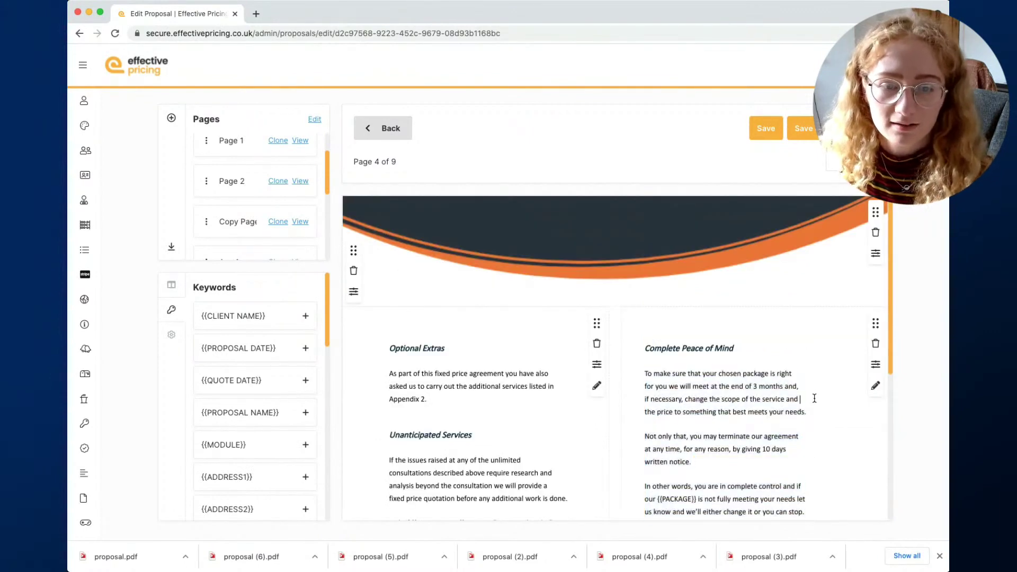
pyautogui.scroll(-3, 812, 398)
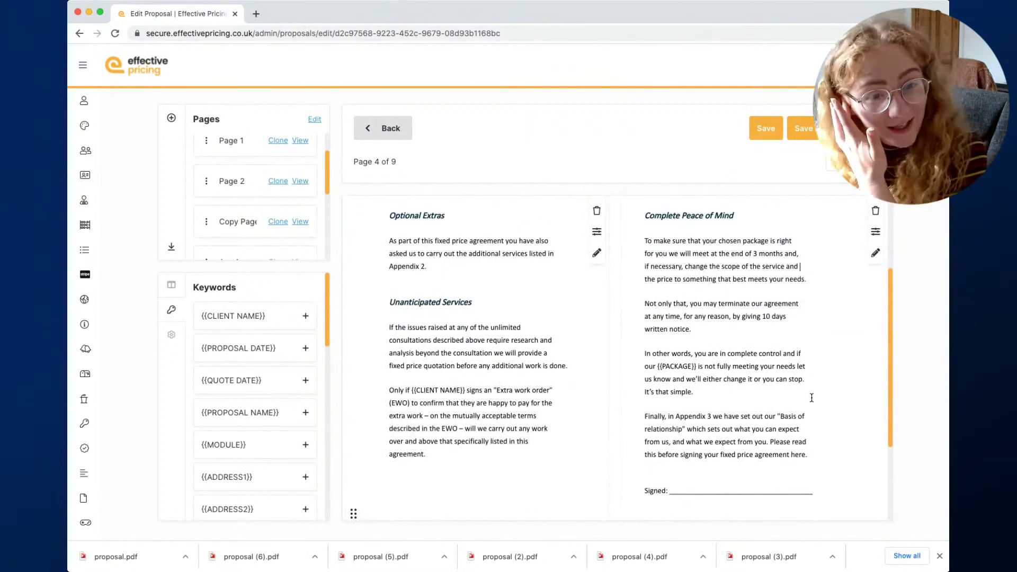
pyautogui.scroll(1, 468, 408)
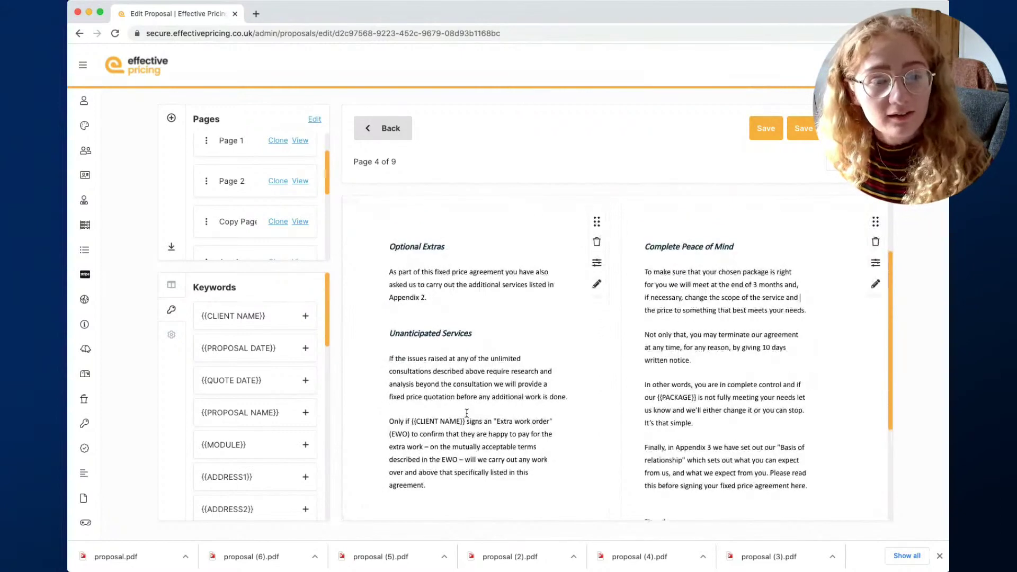
pyautogui.moveTo(426, 485); pyautogui.dragTo(366, 246)
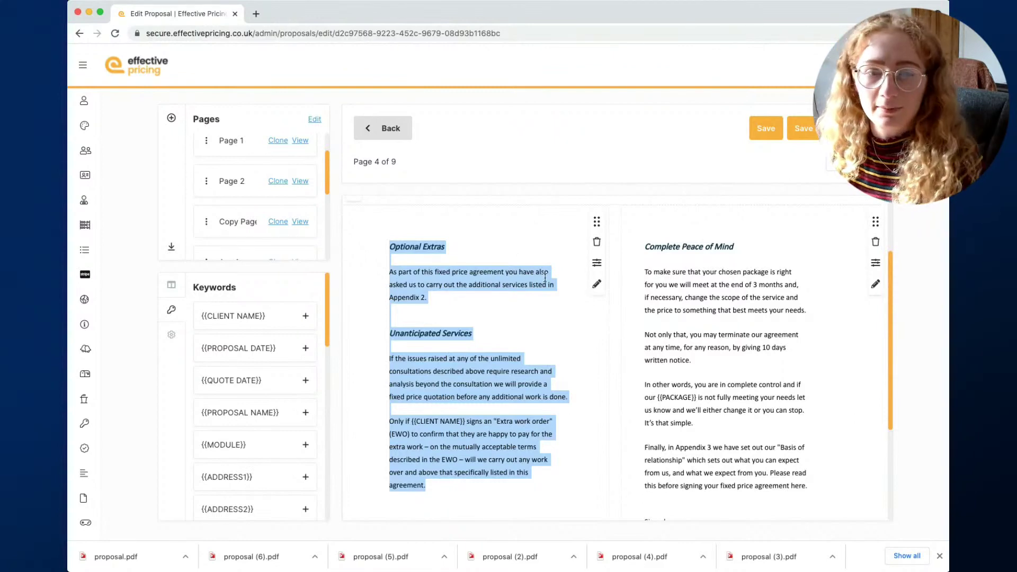
pyautogui.click(561, 279)
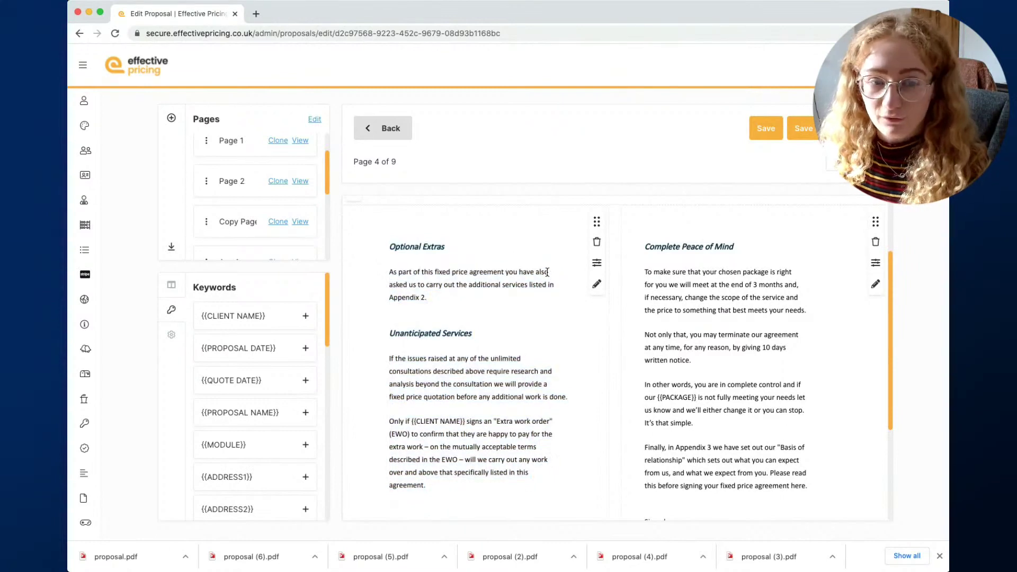
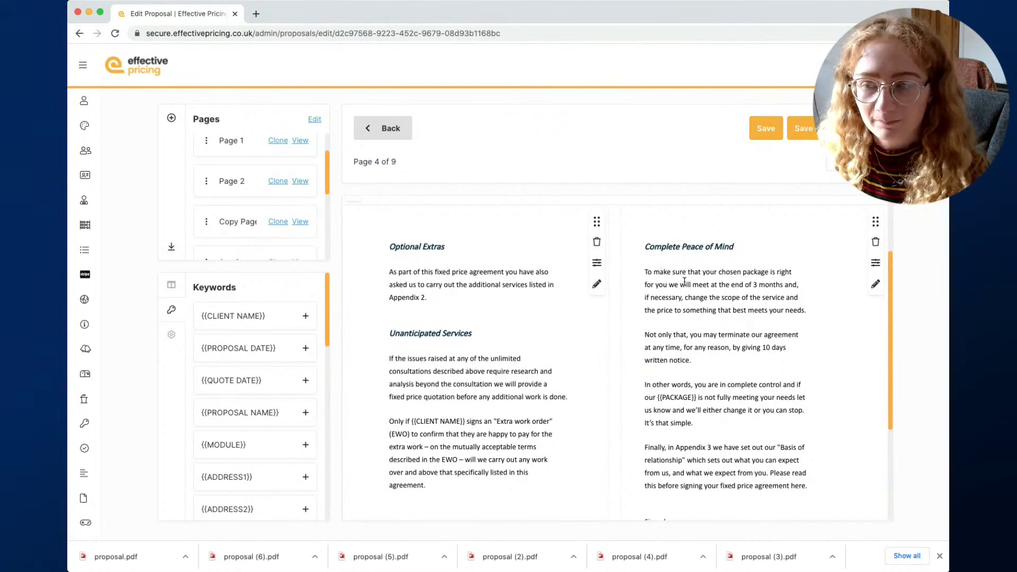
pyautogui.scroll(-6, 684, 281)
pyautogui.scroll(8, 684, 286)
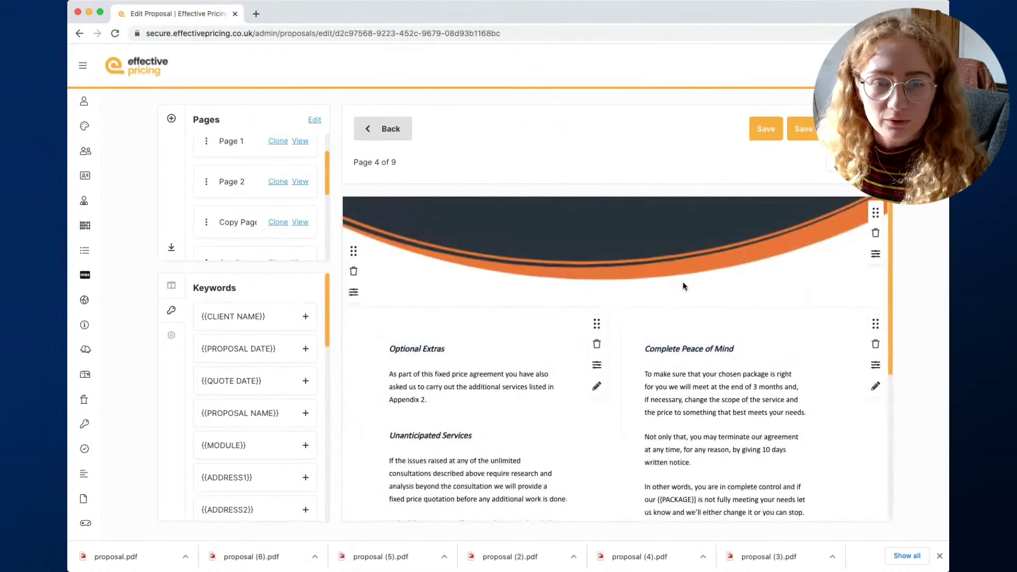
# Save the proposal and preview page 4, checking its header, both text columns and the signature lines
pyautogui.click(804, 128)
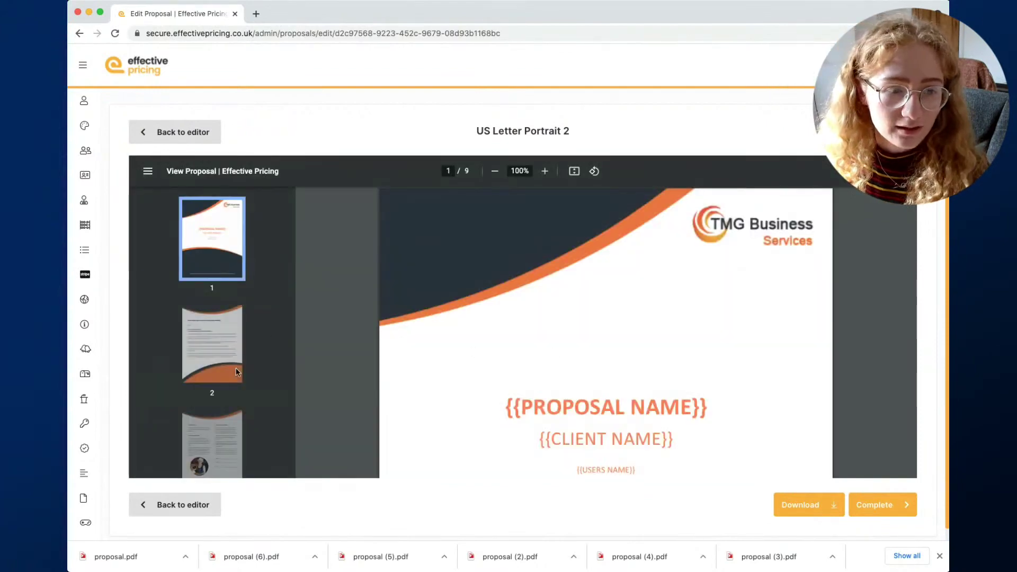
pyautogui.scroll(-4, 235, 369)
pyautogui.click(222, 371)
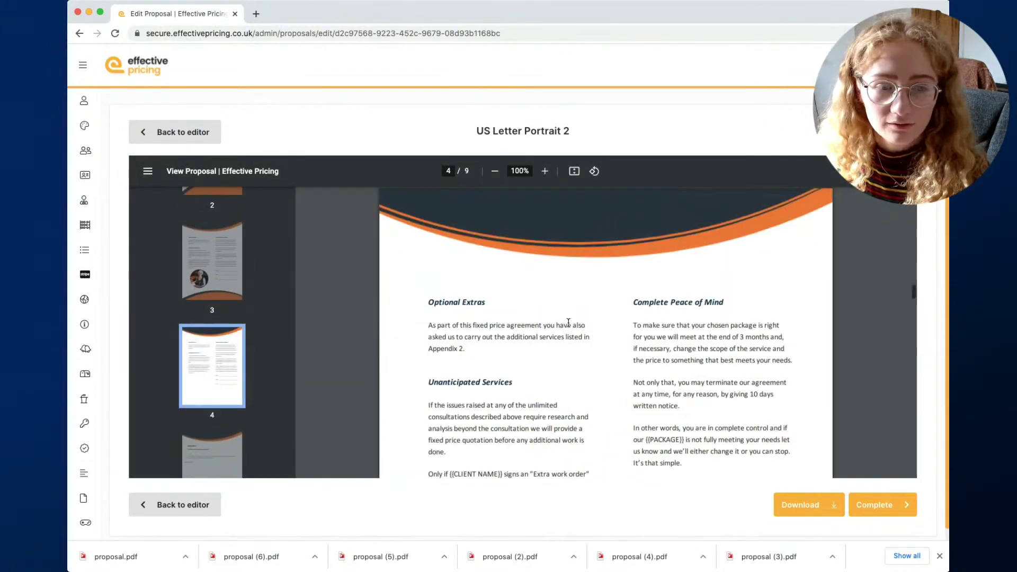
pyautogui.scroll(-2, 568, 322)
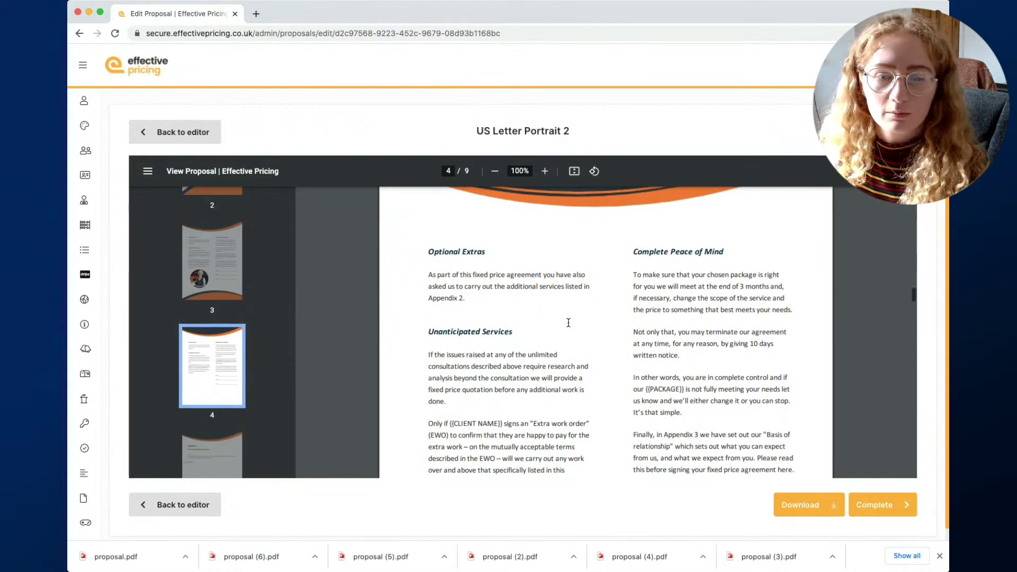
pyautogui.scroll(-1, 569, 322)
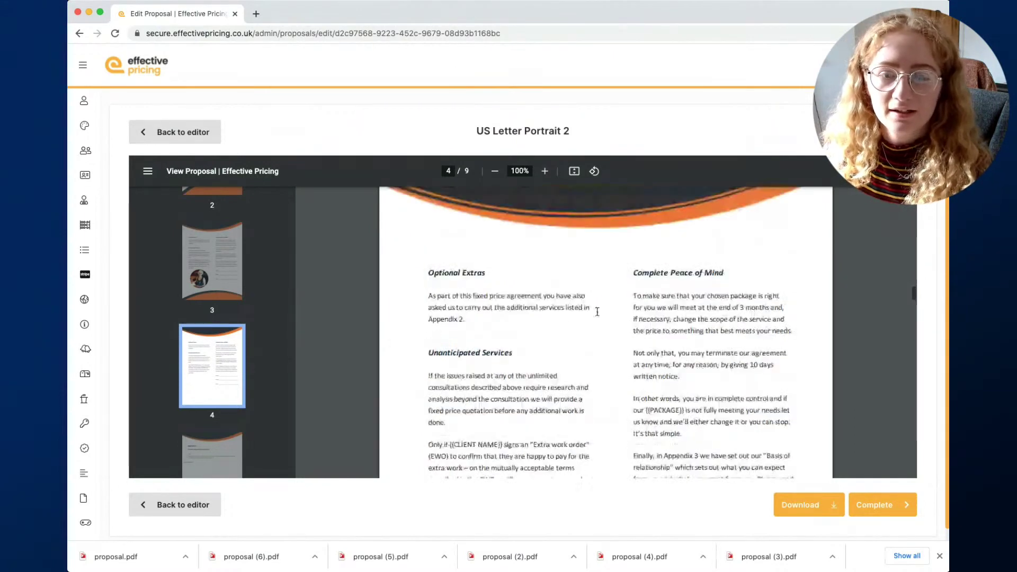
pyautogui.scroll(-4, 605, 350)
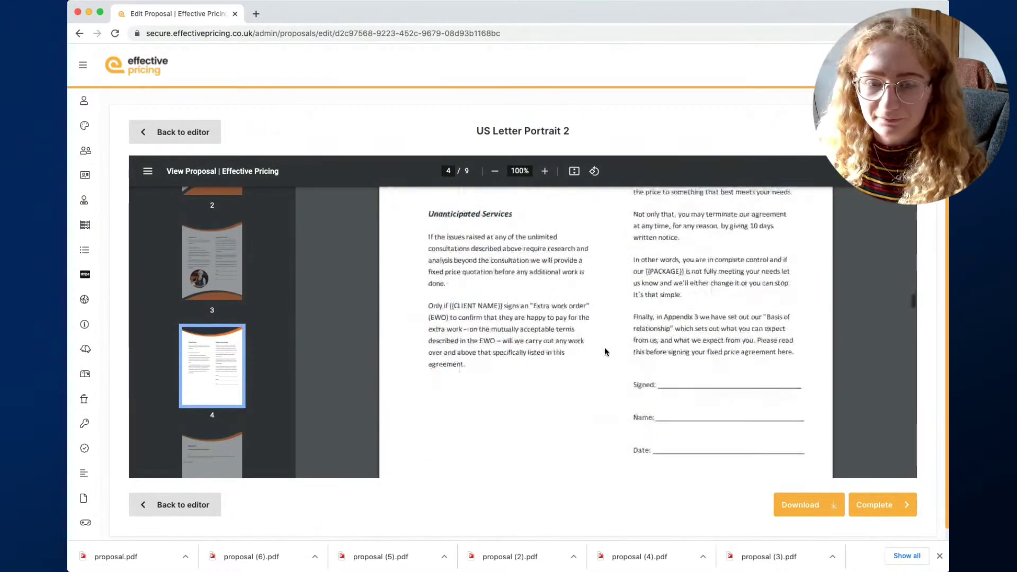
pyautogui.scroll(6, 605, 350)
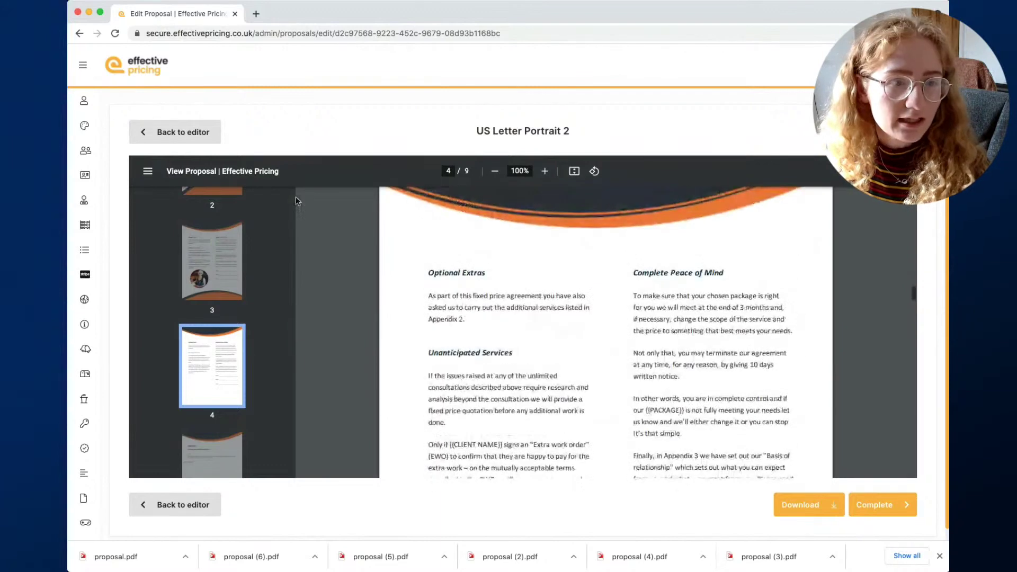
# Return to the proposal editor and open Copy Page at the empty area below its two text columns
pyautogui.click(188, 133)
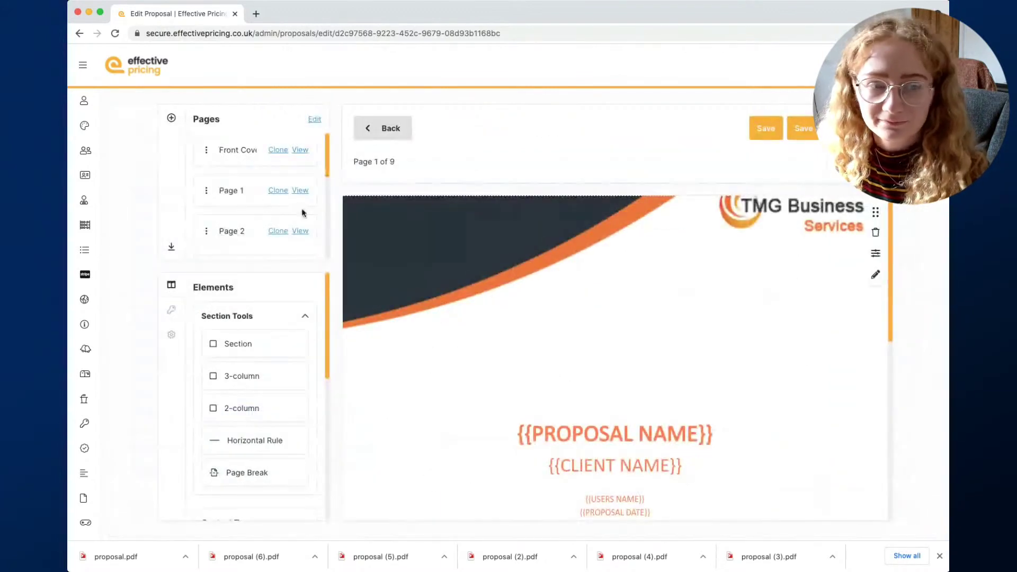
pyautogui.scroll(-1, 305, 240)
pyautogui.click(300, 238)
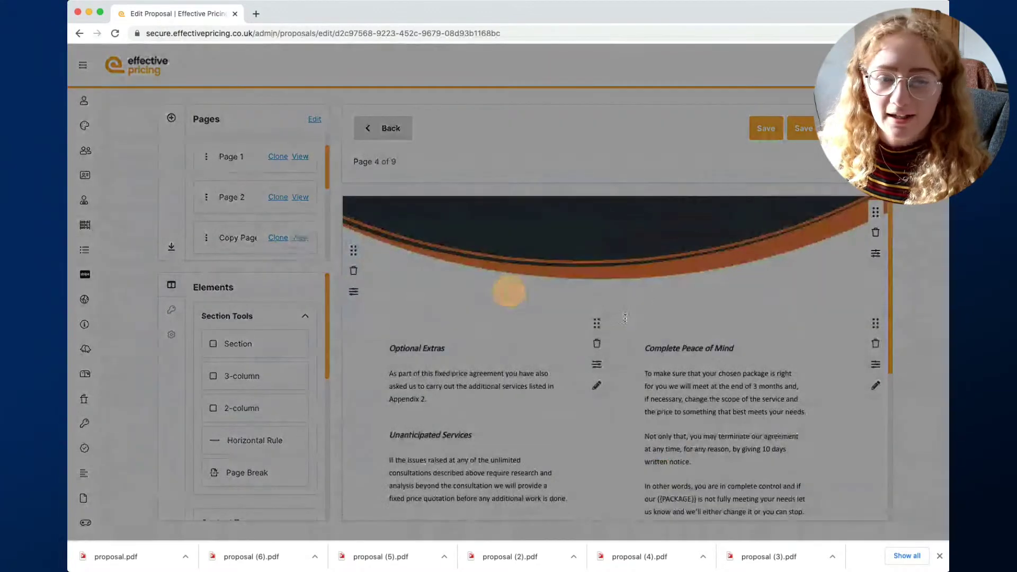
pyautogui.scroll(-5, 626, 318)
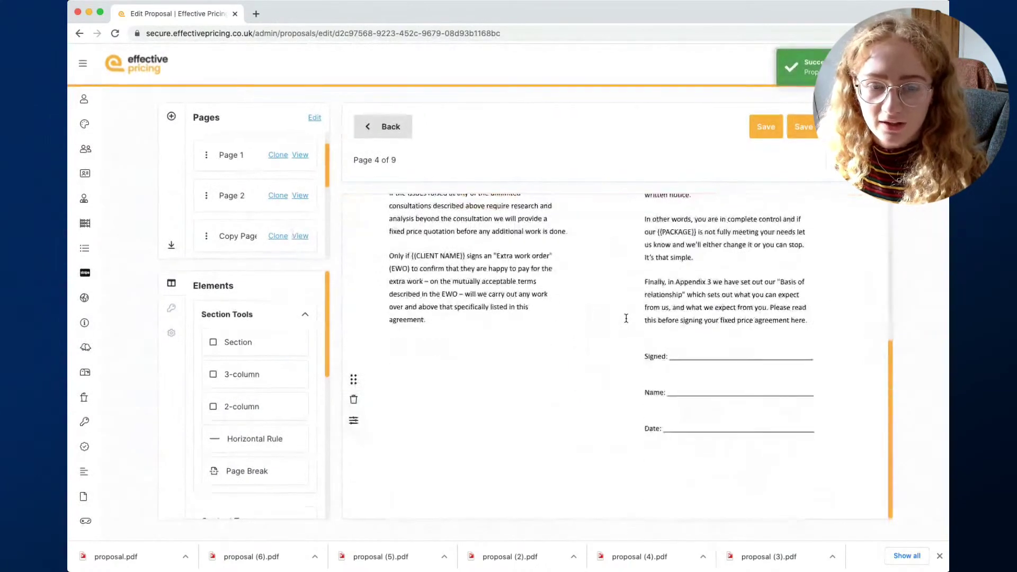
# Add a new section containing an image element below the two text columns of Copy Page
pyautogui.moveTo(259, 353)
pyautogui.mouseDown()
pyautogui.moveTo(377, 463)
pyautogui.moveTo(477, 432)
pyautogui.mouseUp()
pyautogui.scroll(-4, 226, 397)
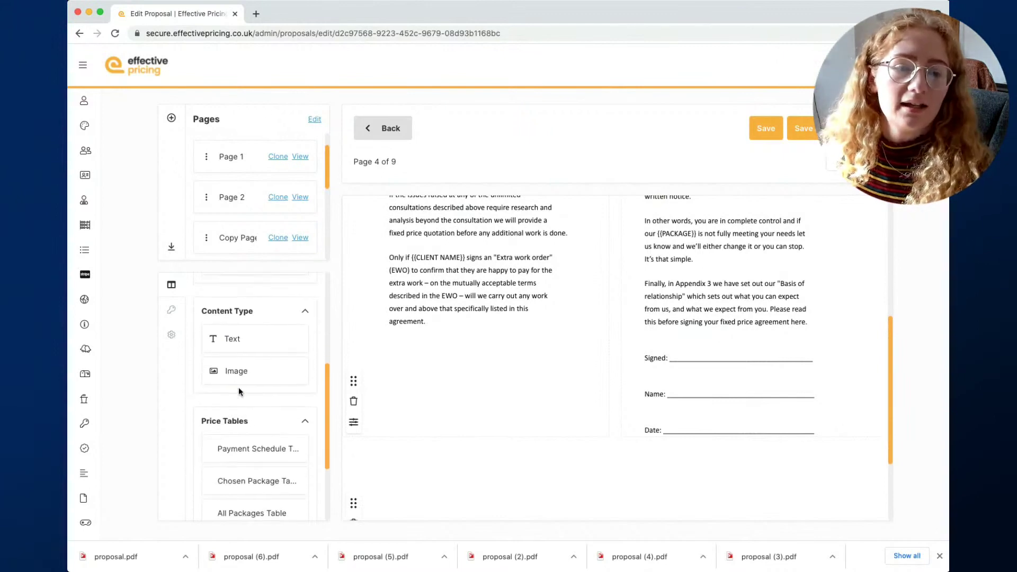
pyautogui.moveTo(236, 369)
pyautogui.mouseDown()
pyautogui.moveTo(261, 479)
pyautogui.moveTo(402, 470)
pyautogui.moveTo(408, 459)
pyautogui.mouseUp()
pyautogui.scroll(-3, 413, 457)
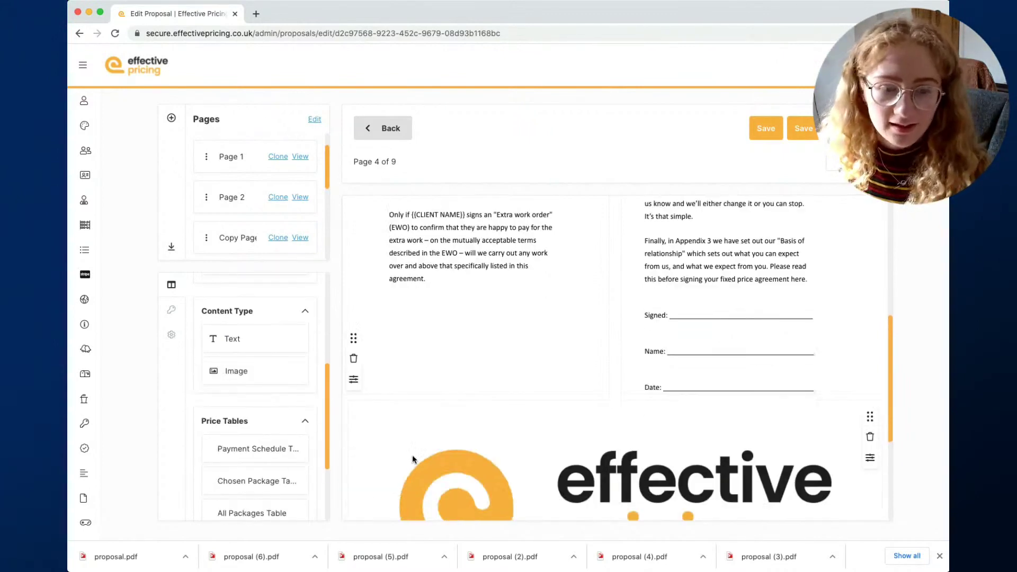
# Set the section margin of the new image section to 0px
pyautogui.click(871, 415)
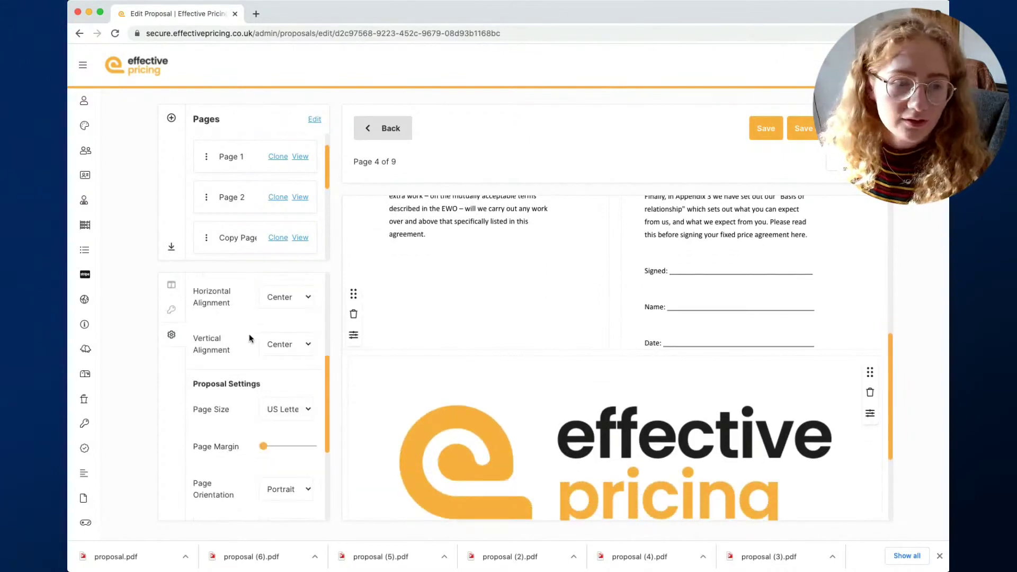
pyautogui.scroll(4, 254, 339)
pyautogui.moveTo(290, 333); pyautogui.dragTo(239, 332)
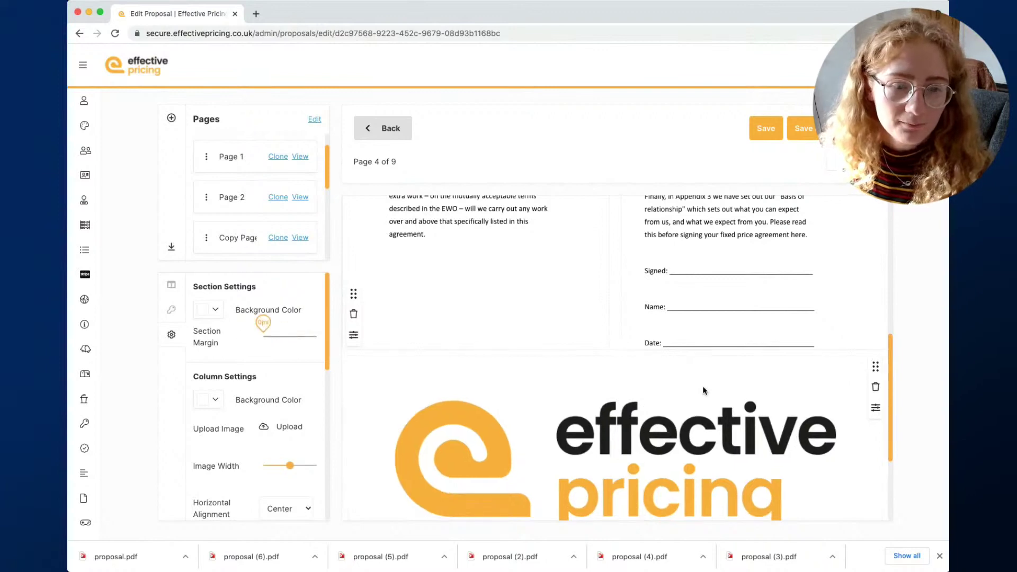
# Replace the placeholder logo in the new section by uploading the navy and orange curved footer image
pyautogui.scroll(-2, 702, 386)
pyautogui.click(756, 370)
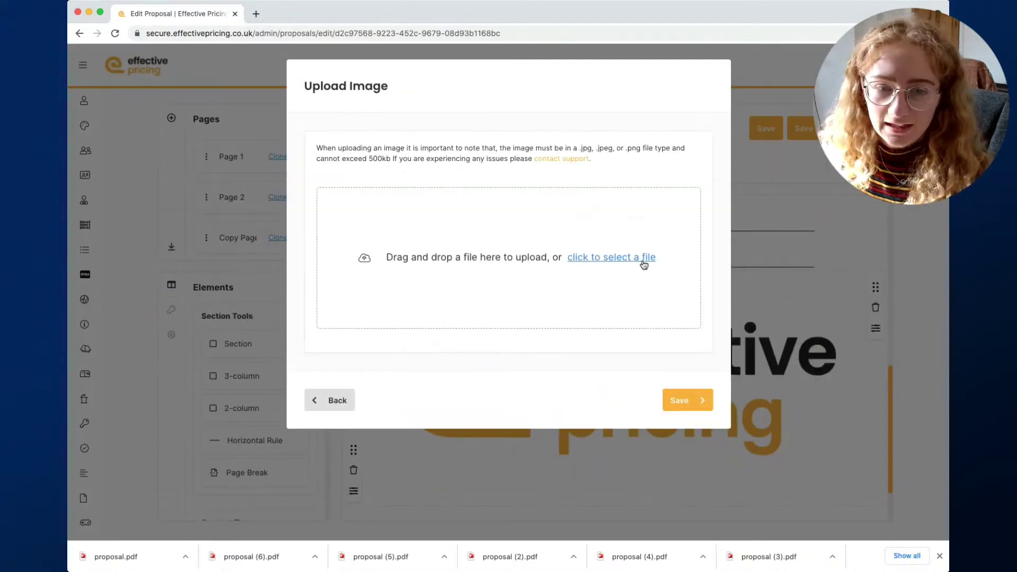
pyautogui.click(644, 265)
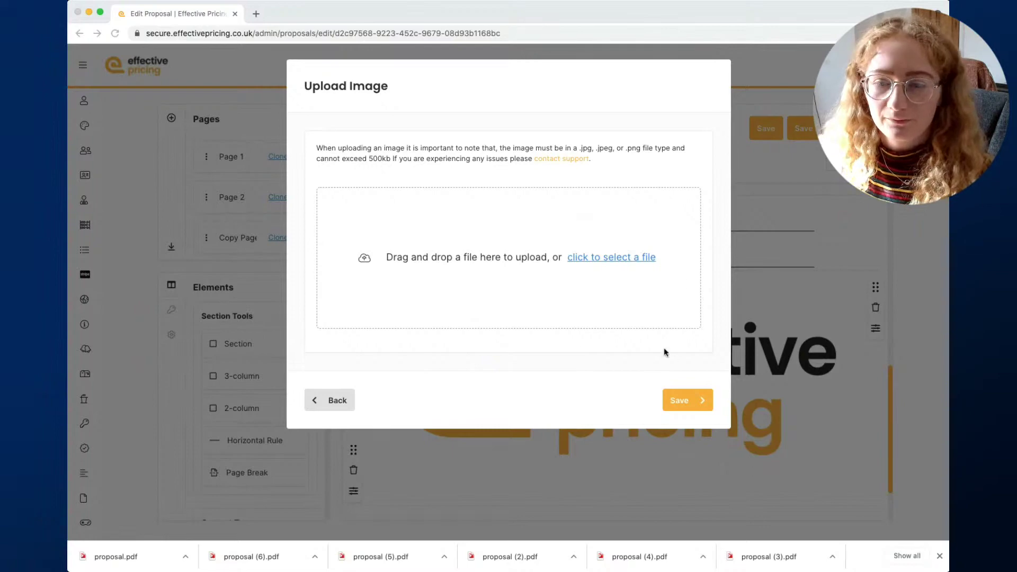
pyautogui.click(688, 436)
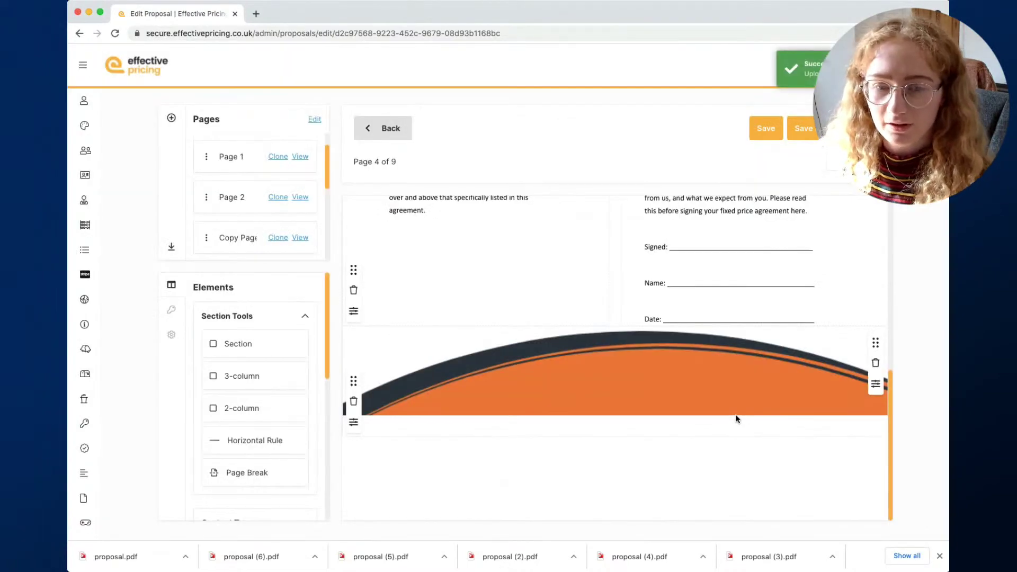
pyautogui.scroll(1, 735, 418)
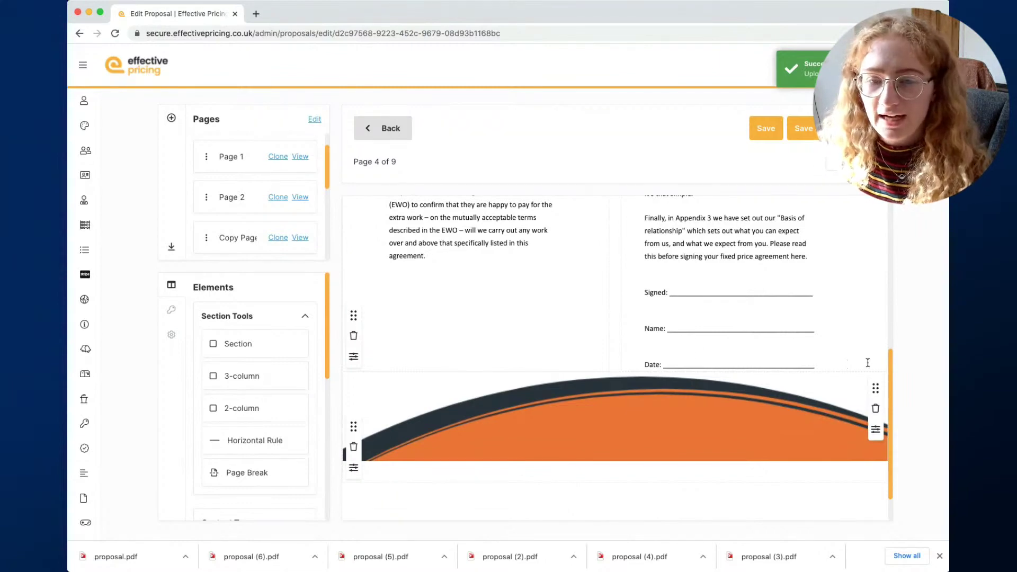
pyautogui.scroll(1, 840, 357)
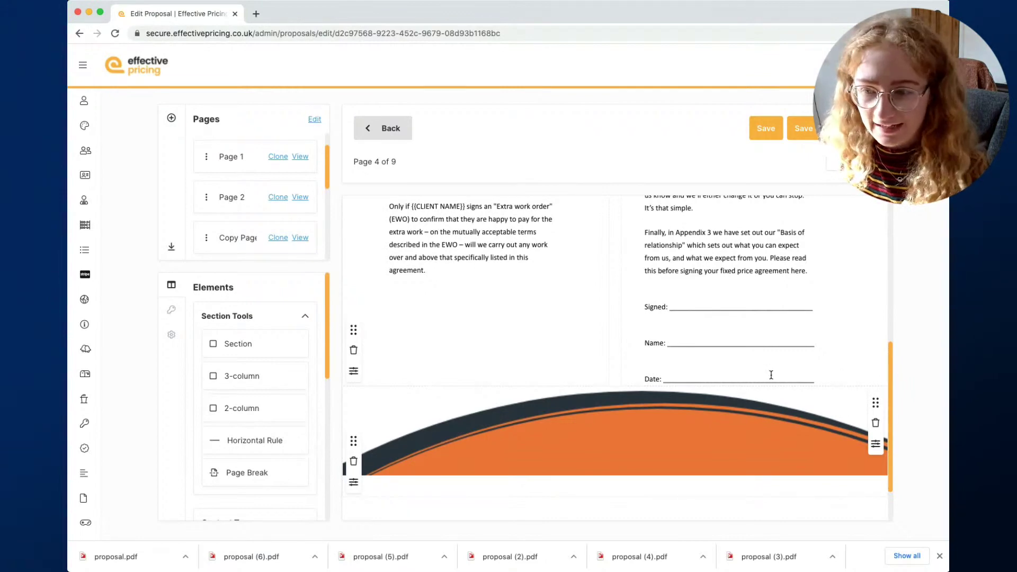
pyautogui.scroll(-1, 756, 394)
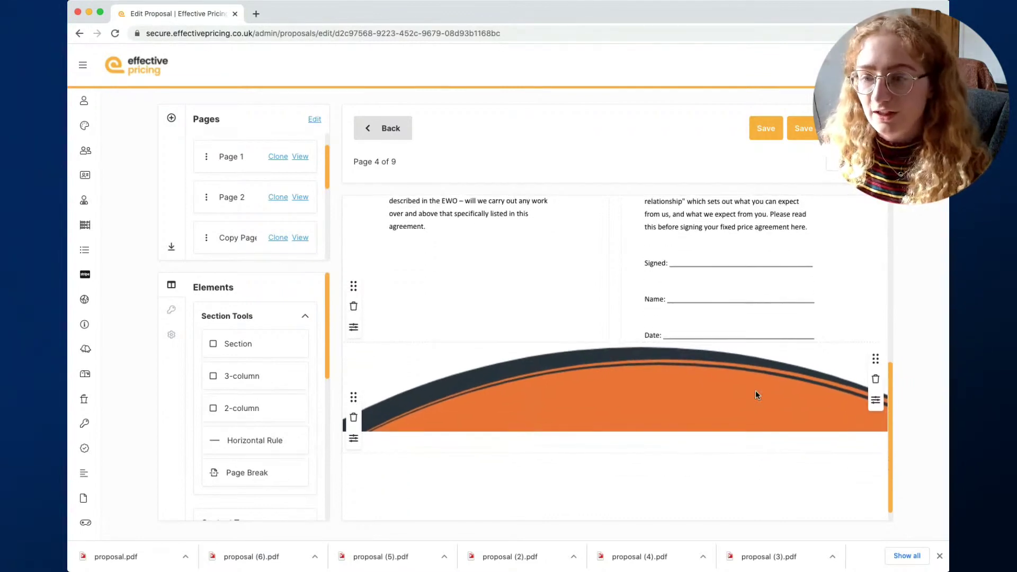
pyautogui.click(755, 395)
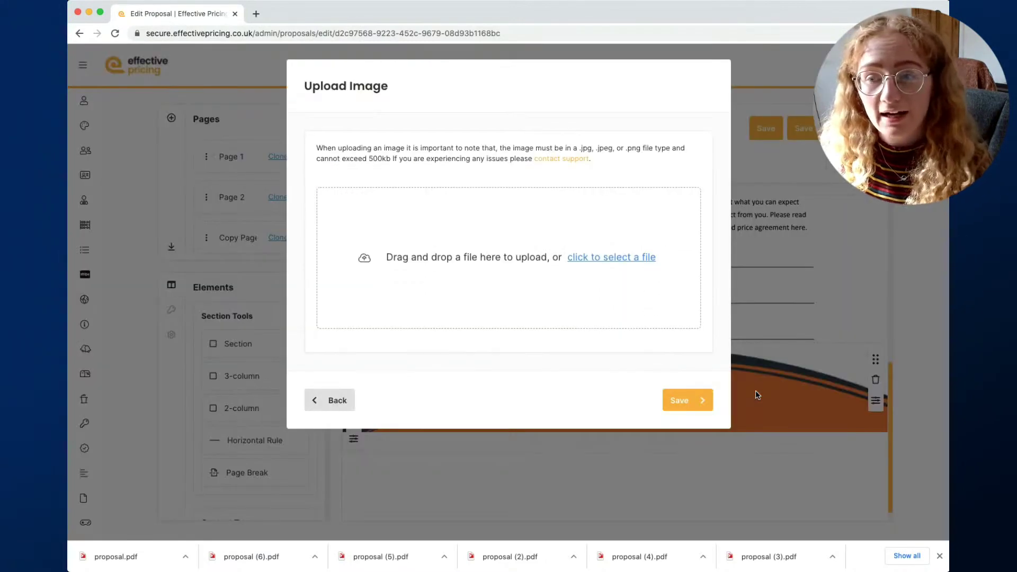
pyautogui.click(844, 314)
# Save the proposal and preview page 4, checking the footer's position against the signature lines and page bottom at 75% zoom
pyautogui.click(804, 129)
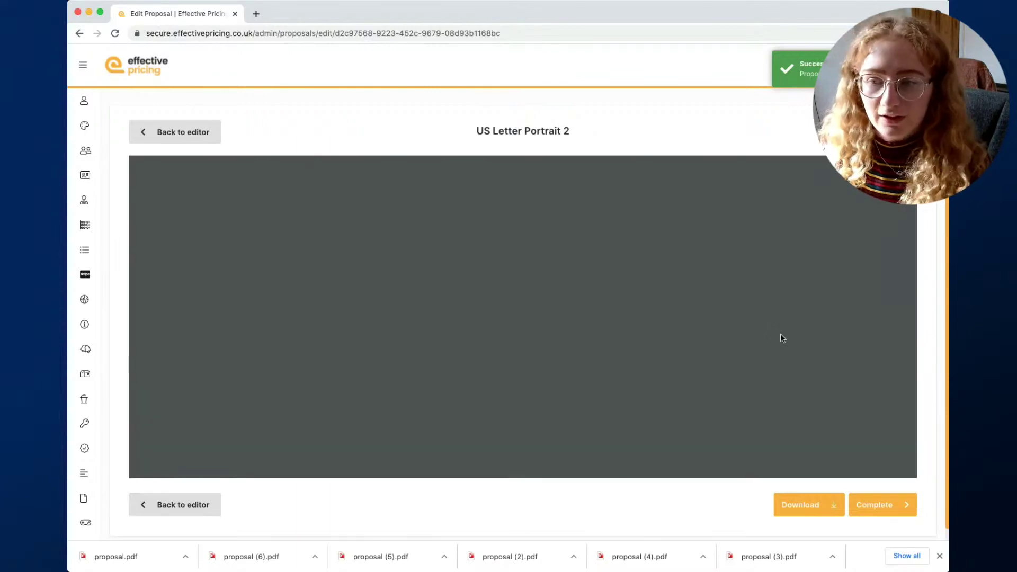
pyautogui.scroll(-5, 218, 328)
pyautogui.click(214, 360)
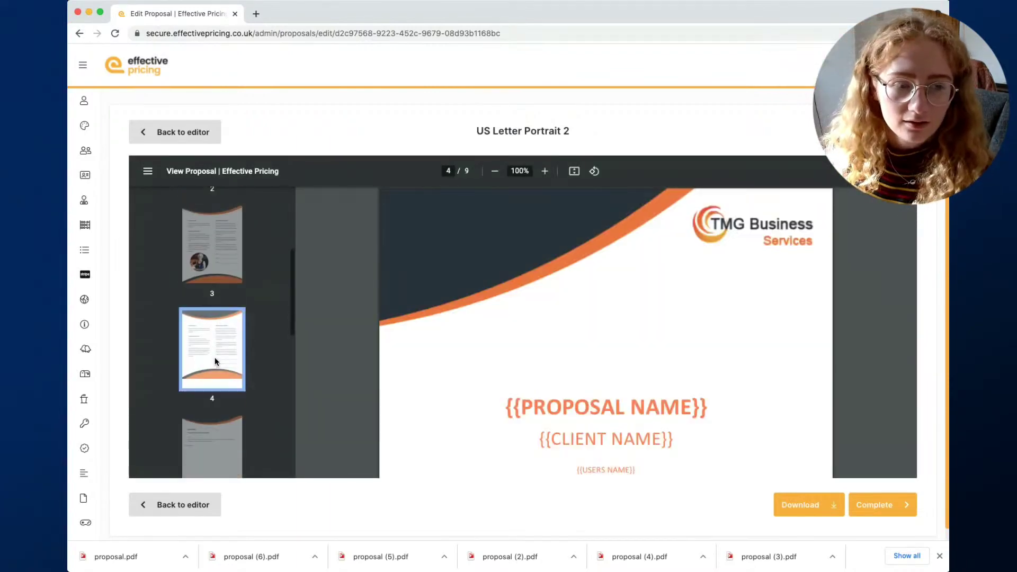
pyautogui.scroll(-6, 716, 374)
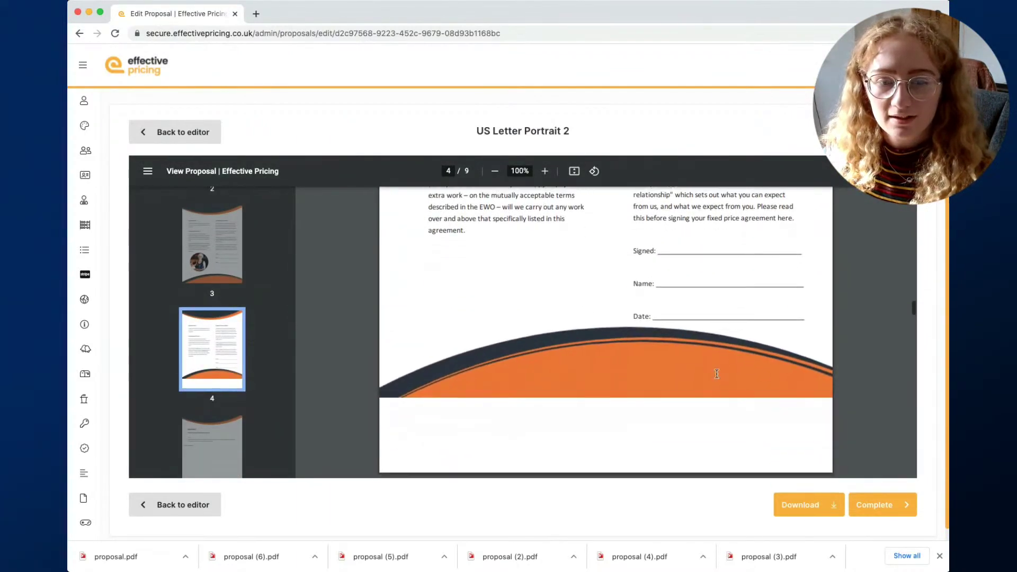
pyautogui.click(494, 171)
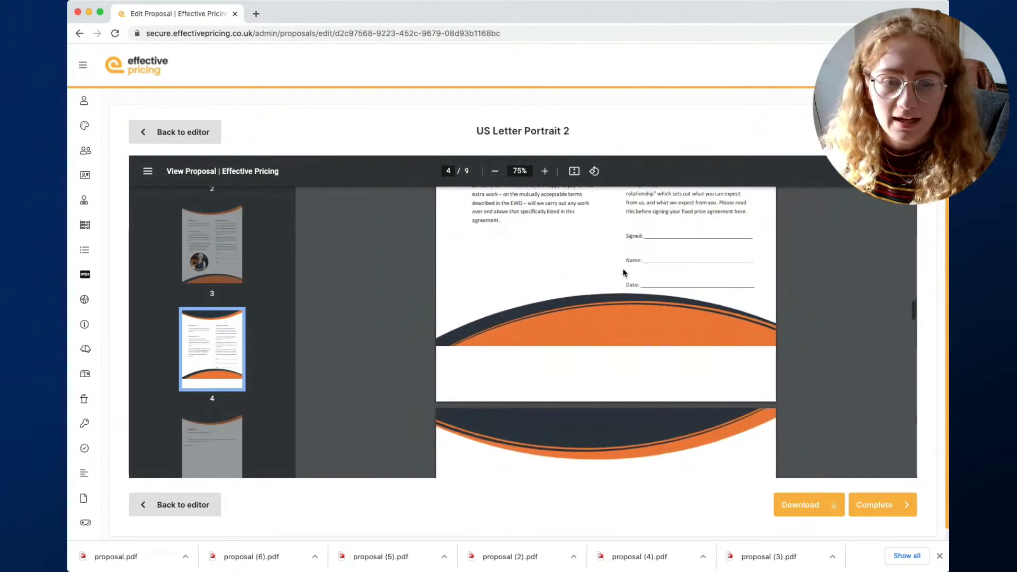
pyautogui.scroll(1, 636, 279)
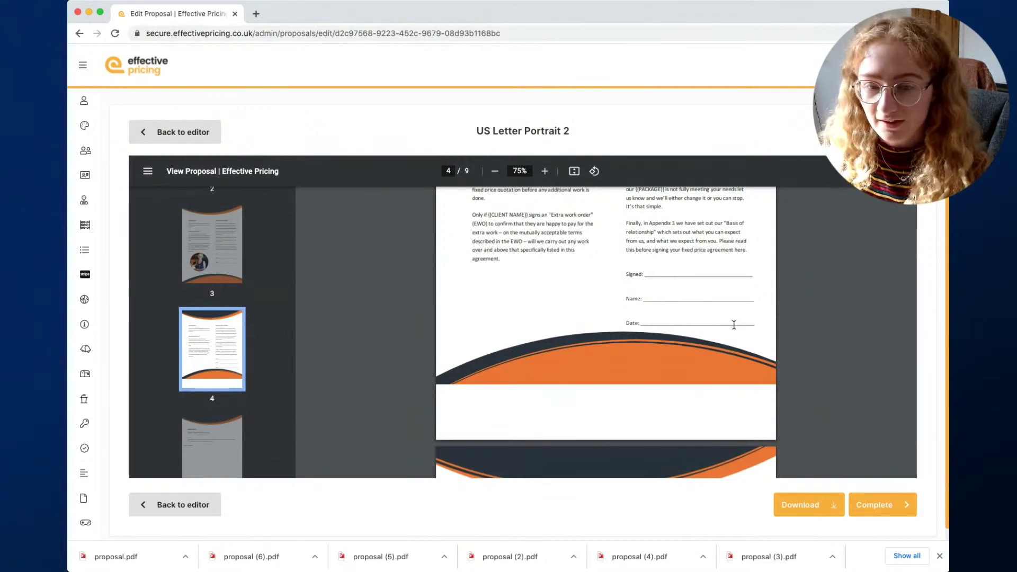
# Return to the editor and examine the spacing between the Date line and footer in the original Page 2's right column
pyautogui.click(202, 132)
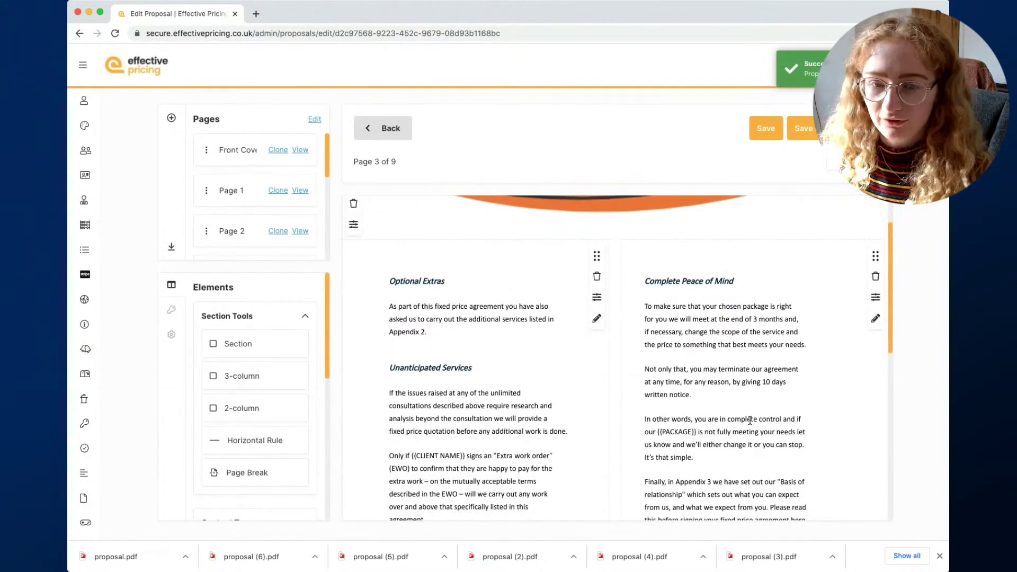
pyautogui.scroll(-5, 750, 420)
pyautogui.scroll(4, 750, 420)
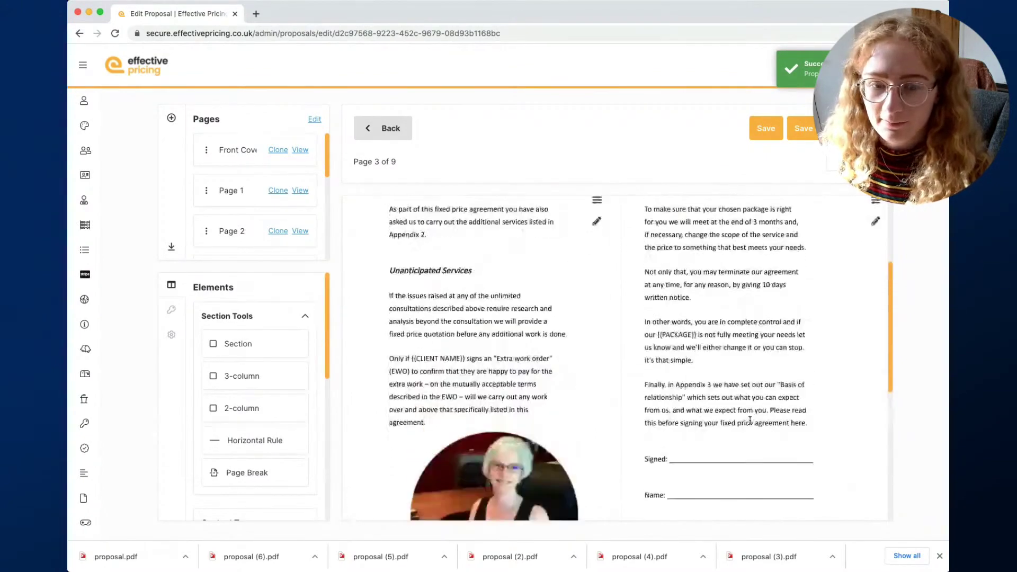
pyautogui.click(876, 385)
pyautogui.scroll(-8, 800, 405)
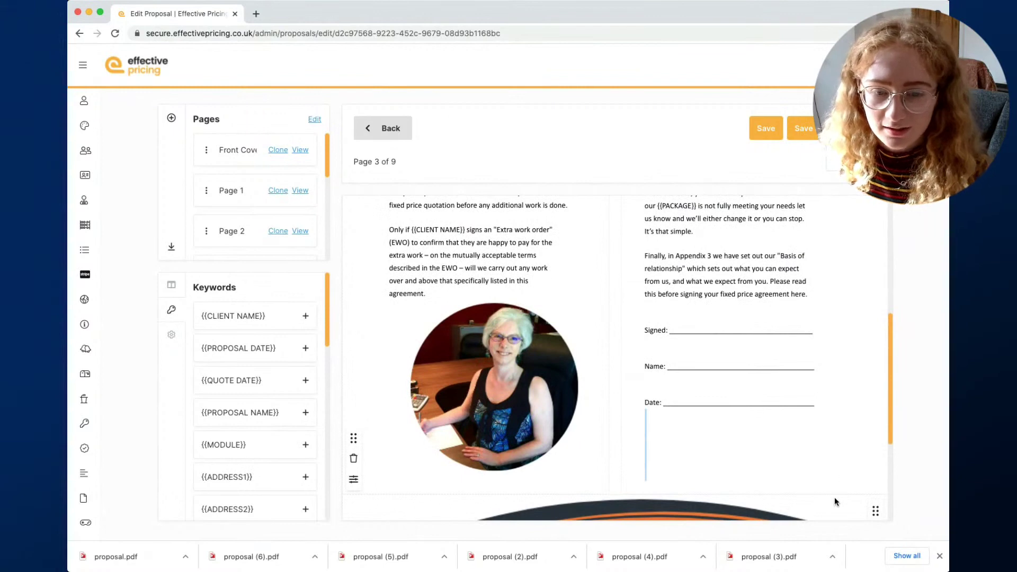
pyautogui.scroll(-3, 835, 497)
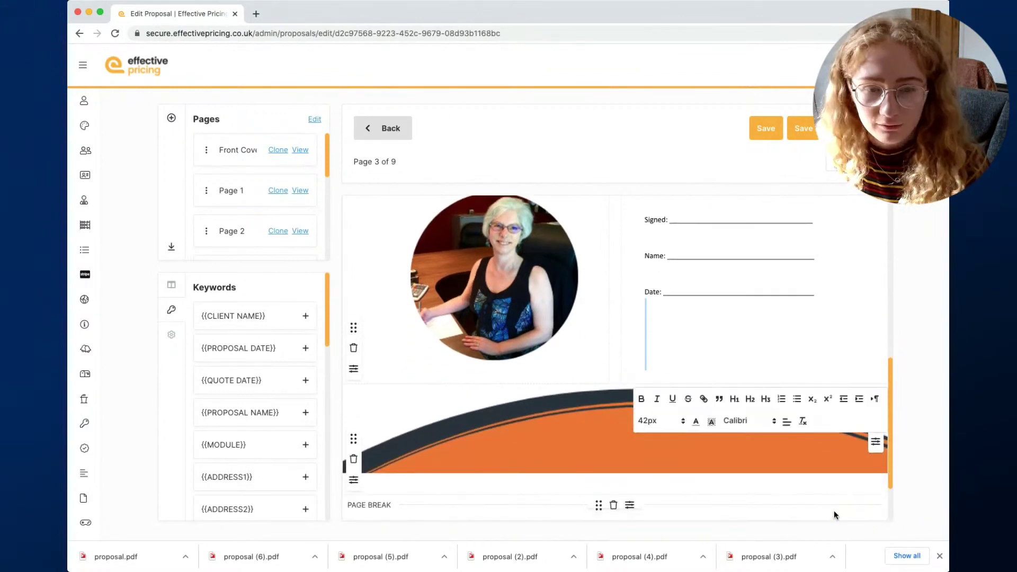
pyautogui.scroll(-1, 290, 233)
pyautogui.scroll(-1, 291, 227)
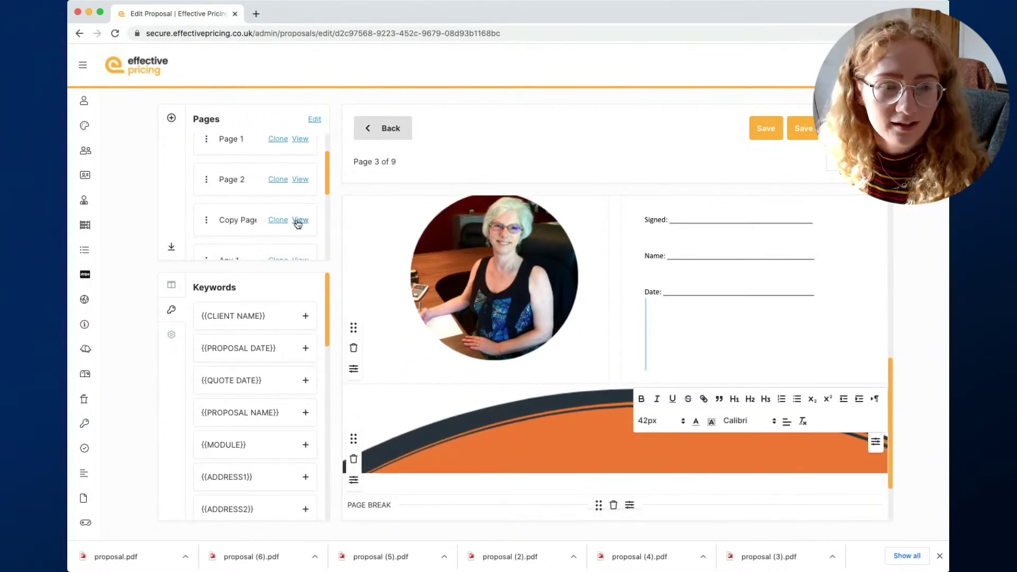
# Open Copy Page and insert four blank lines after the Date line in its right column
pyautogui.click(300, 219)
pyautogui.scroll(7, 855, 201)
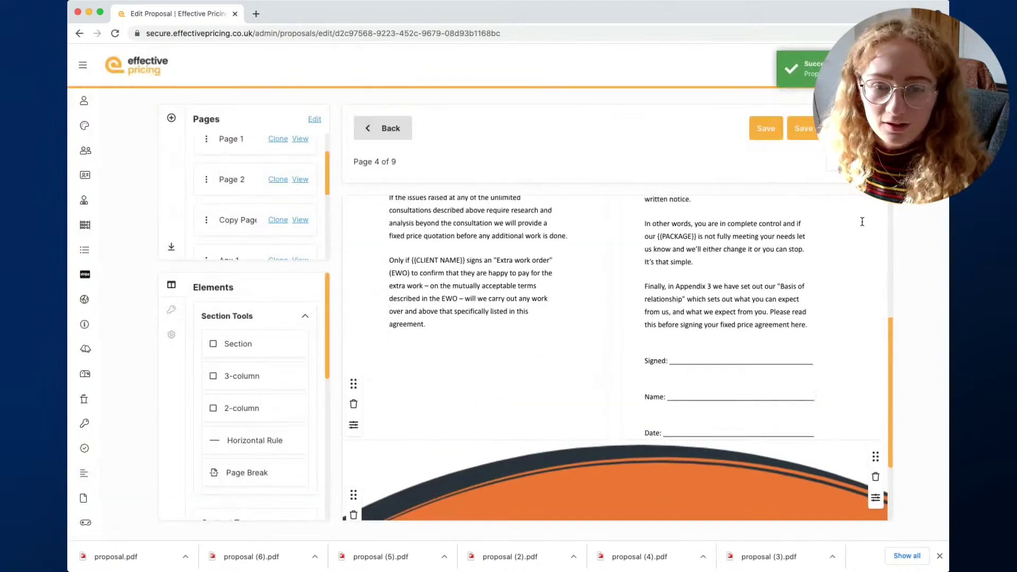
pyautogui.click(875, 262)
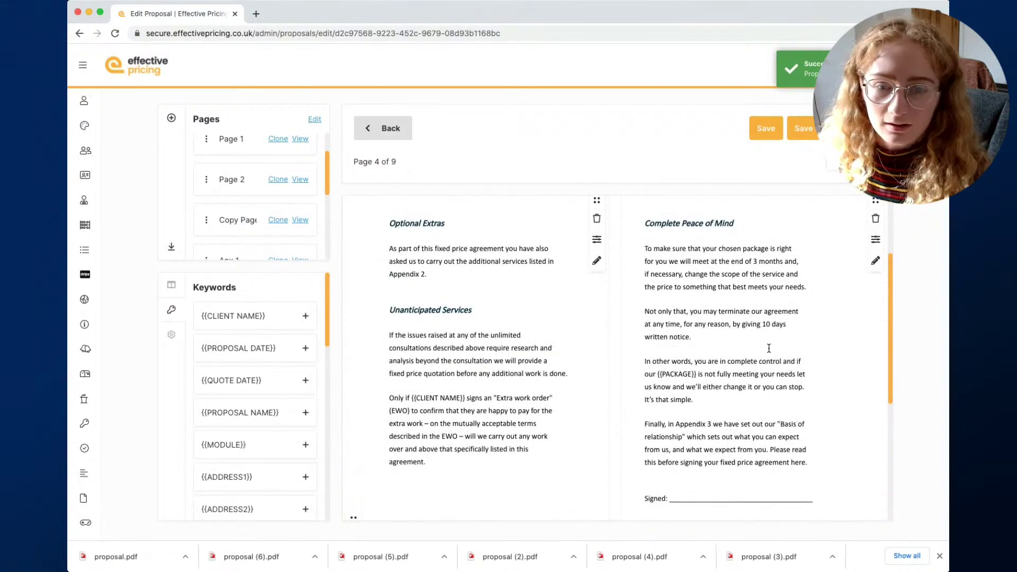
pyautogui.scroll(-5, 767, 347)
pyautogui.click(820, 320)
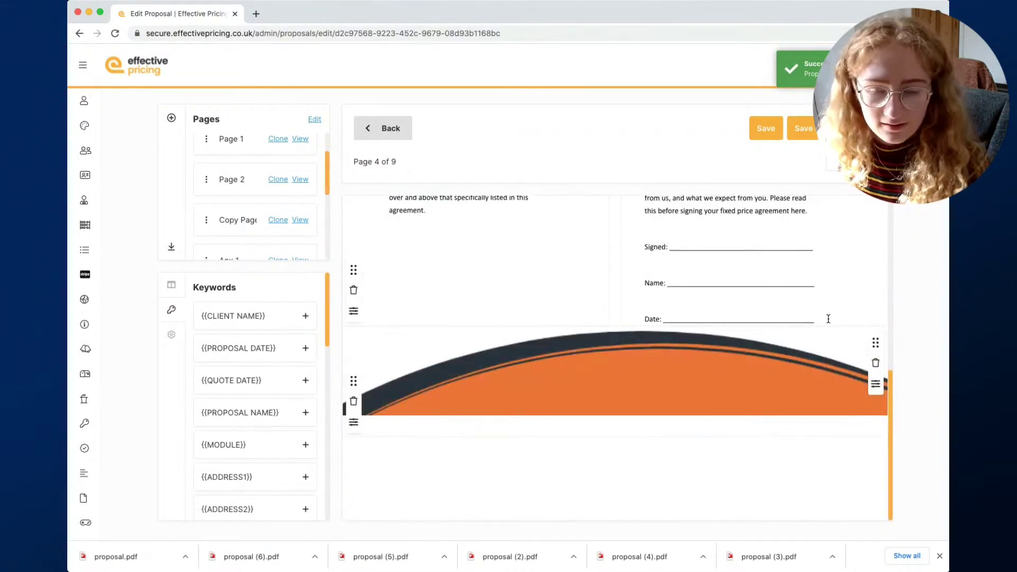
pyautogui.press('Return')
pyautogui.press('Return')
pyautogui.press('Return')
pyautogui.press('Return')
pyautogui.scroll(-2, 815, 331)
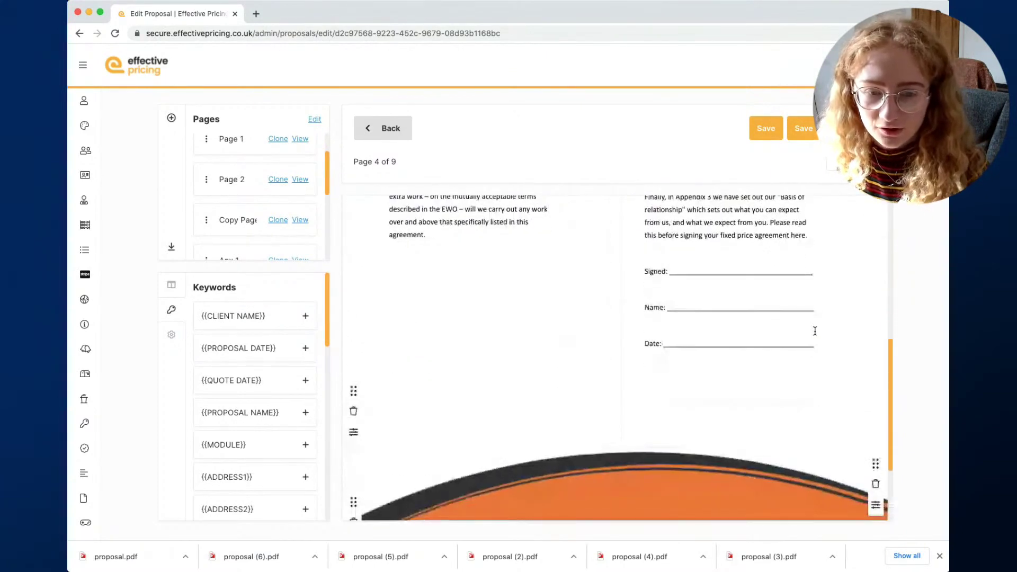
# Save the proposal and preview page 4 again, checking the text columns, signature lines and footer placement
pyautogui.click(826, 128)
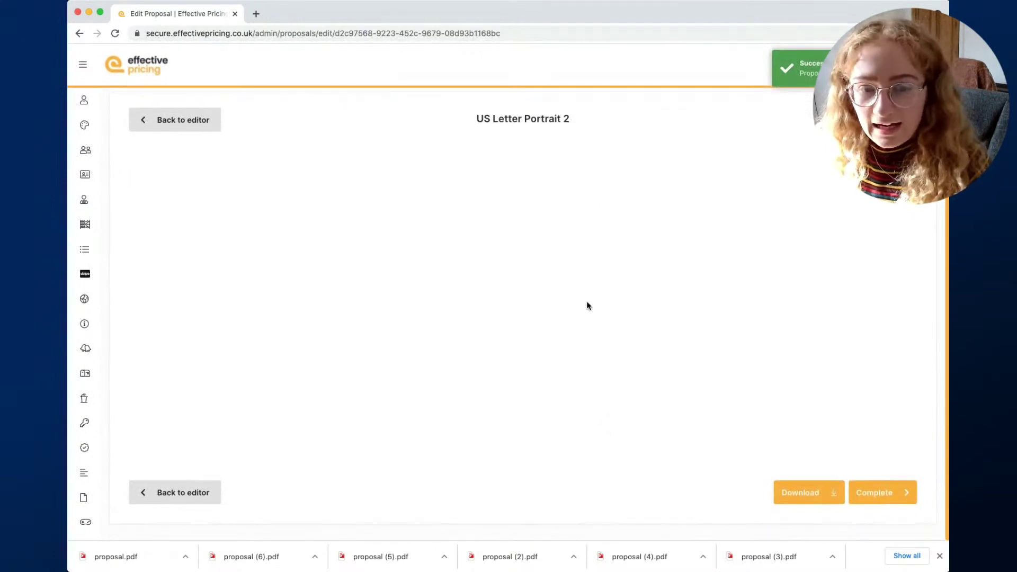
pyautogui.scroll(-5, 213, 329)
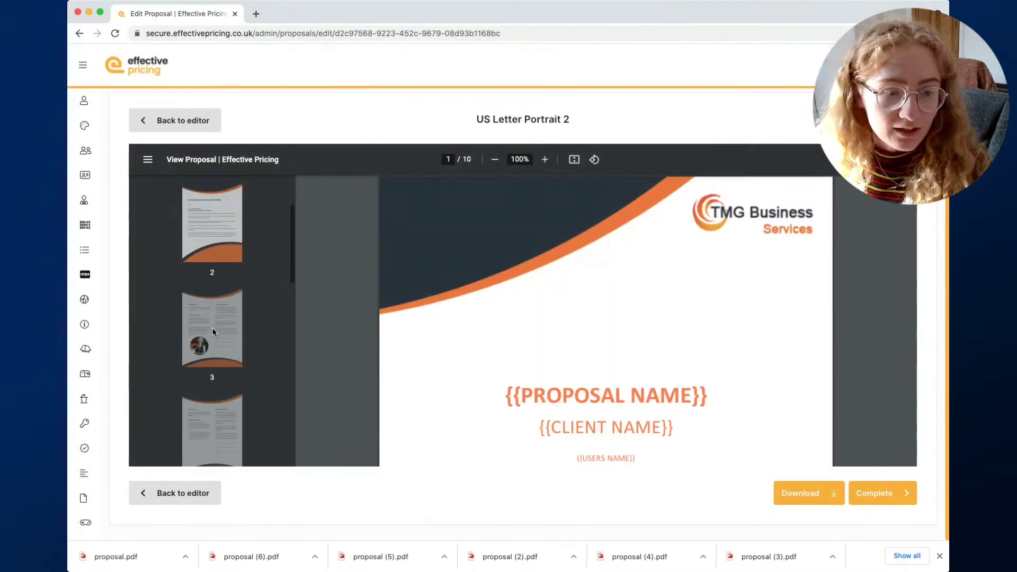
pyautogui.click(212, 325)
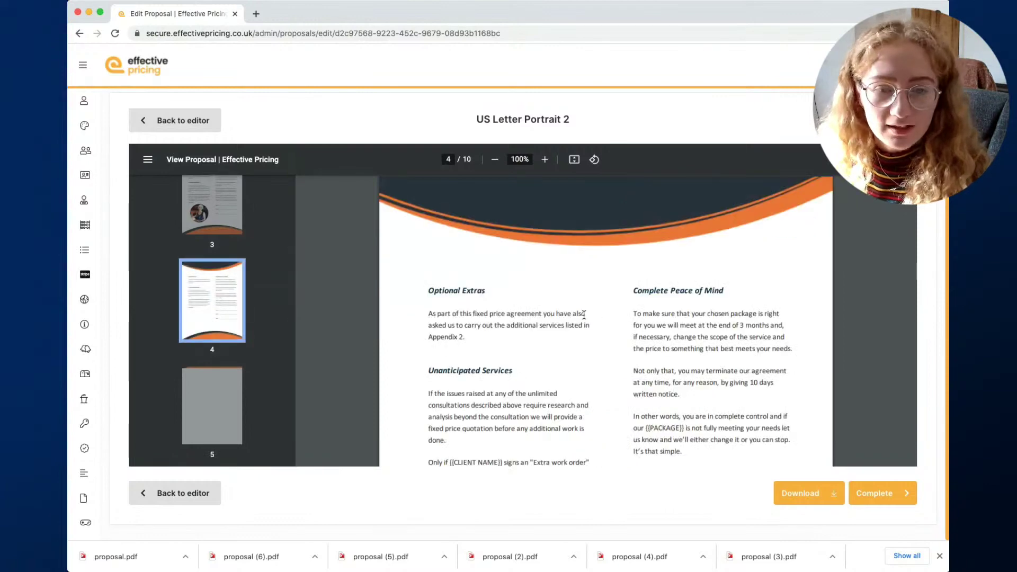
pyautogui.scroll(-2, 622, 308)
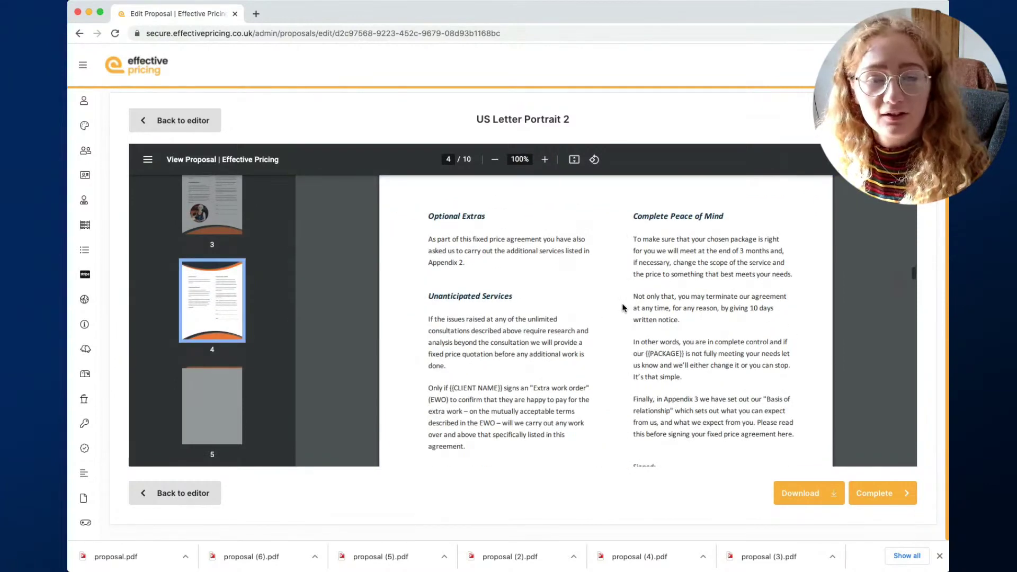
pyautogui.scroll(-1, 620, 306)
pyautogui.scroll(-1, 617, 307)
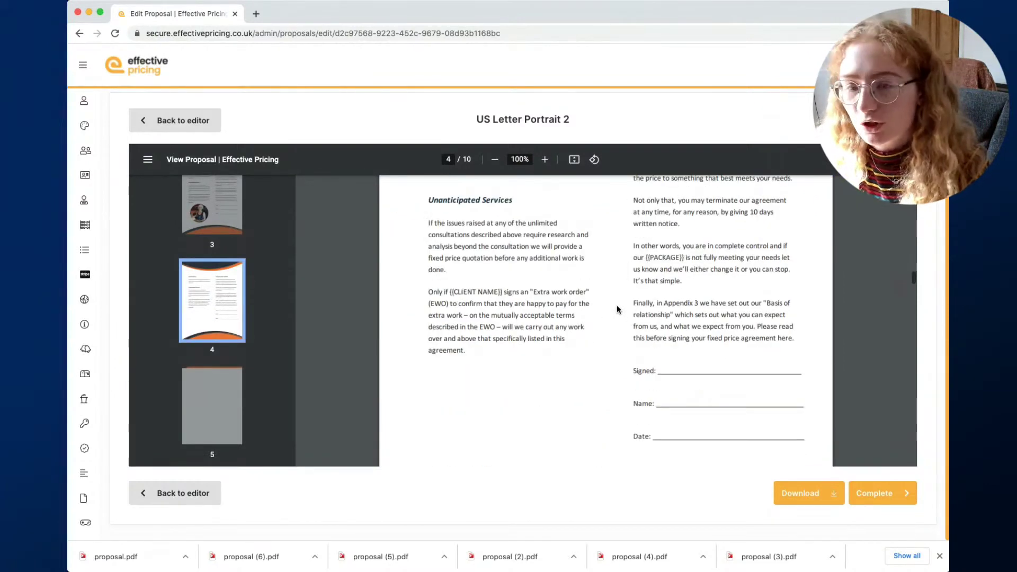
pyautogui.scroll(-5, 617, 307)
# Return to the editor, open Copy Page and remove one blank line after the Date line in its right column
pyautogui.click(198, 123)
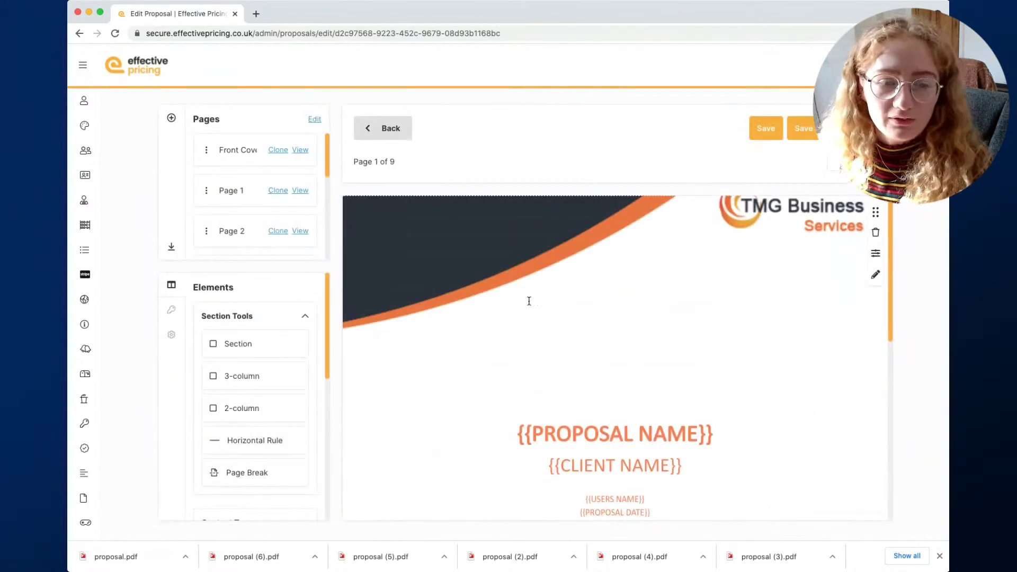
pyautogui.click(309, 234)
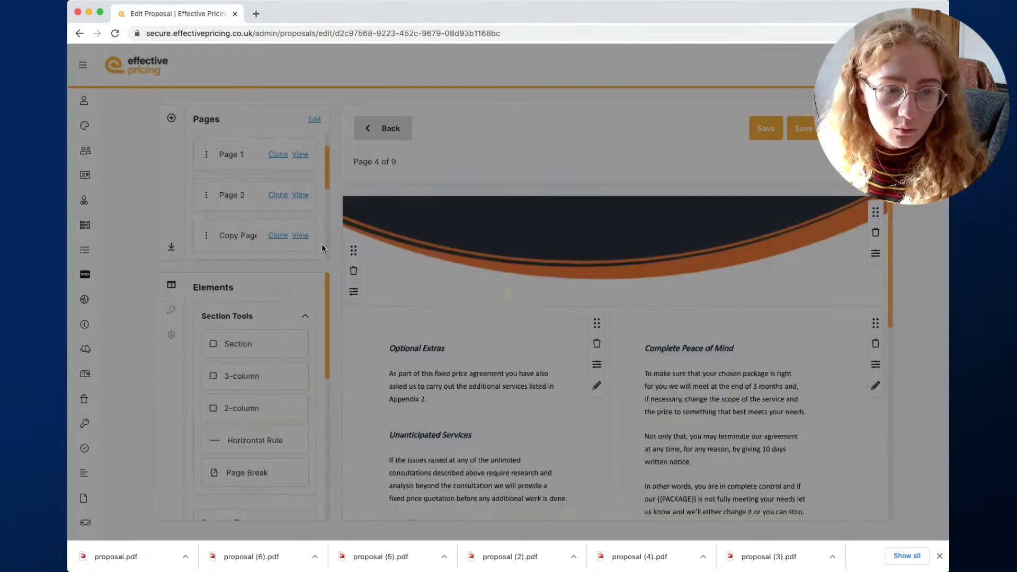
pyautogui.scroll(6, 714, 353)
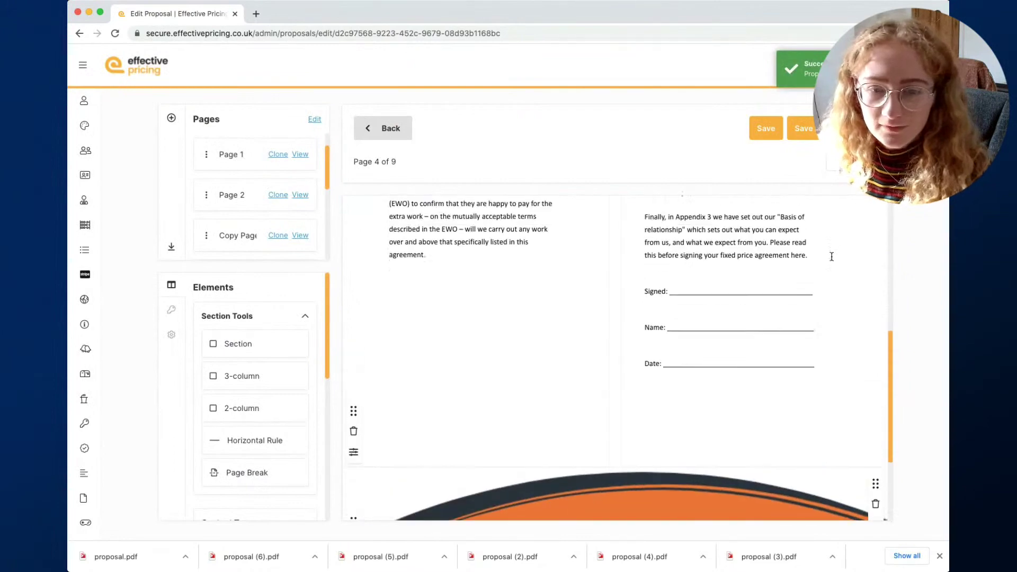
pyautogui.click(875, 303)
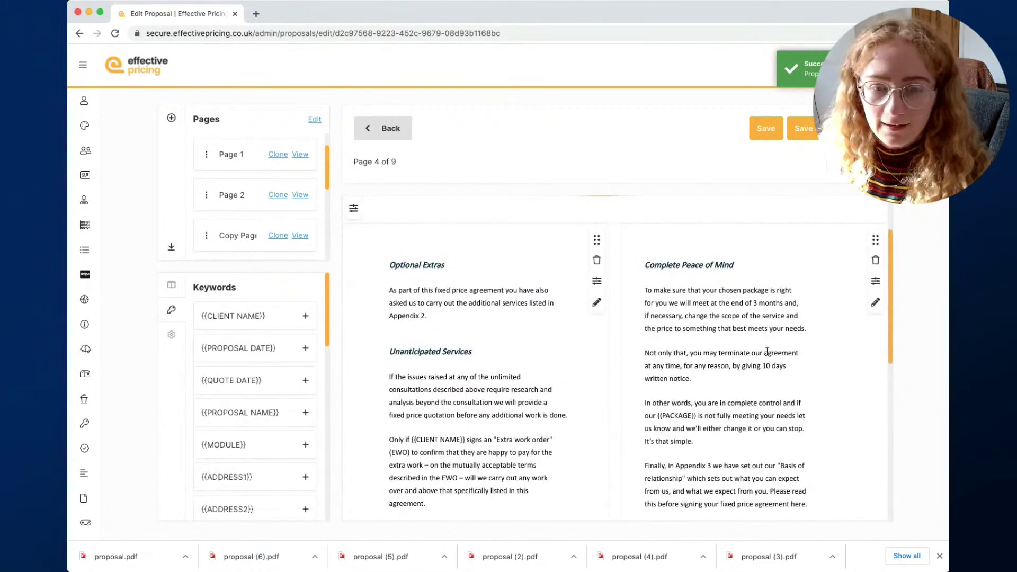
pyautogui.scroll(-8, 768, 356)
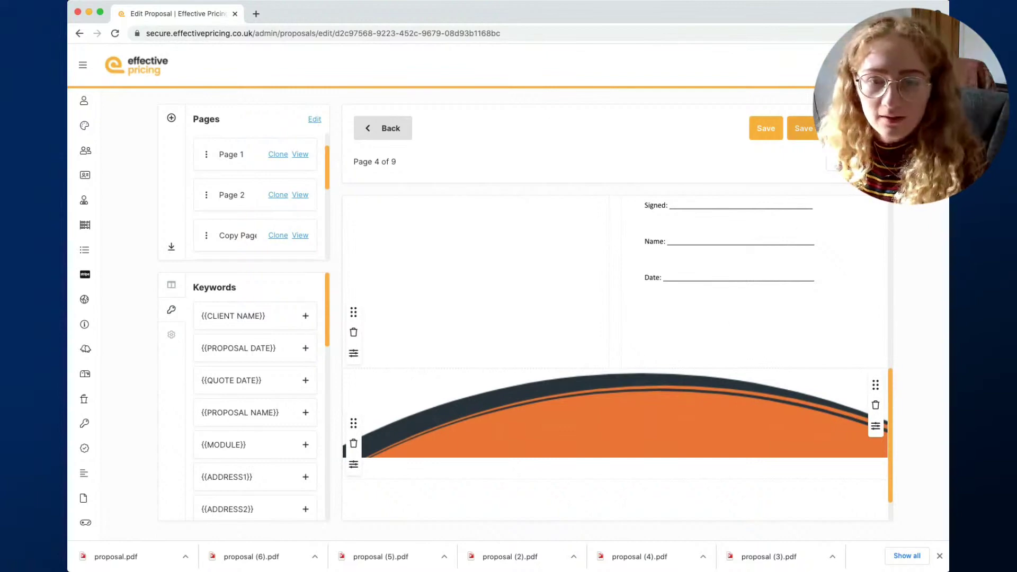
# Save the proposal and preview page 4, checking the footer against the page bottom and the signature lines
pyautogui.click(824, 168)
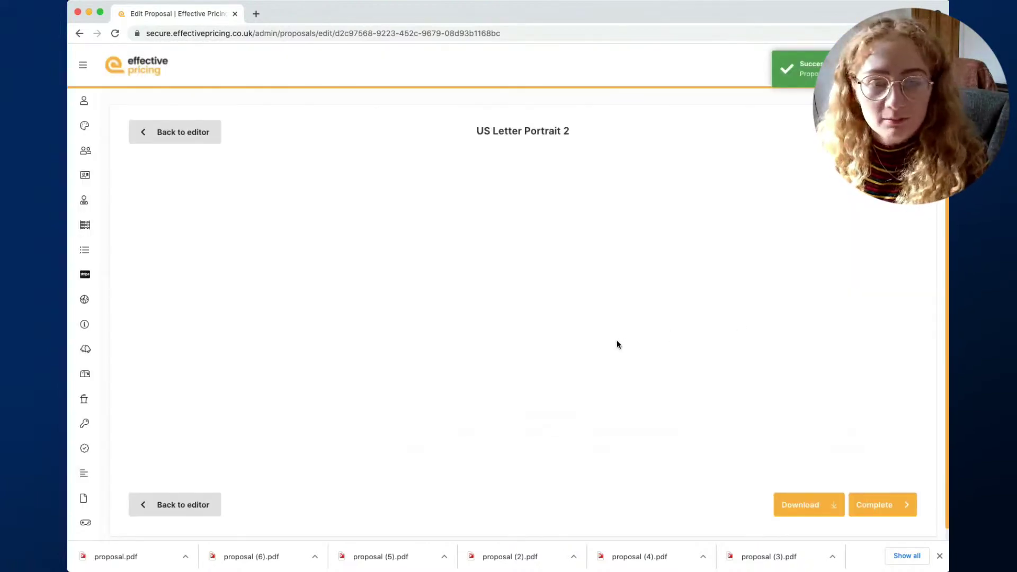
pyautogui.scroll(-5, 237, 376)
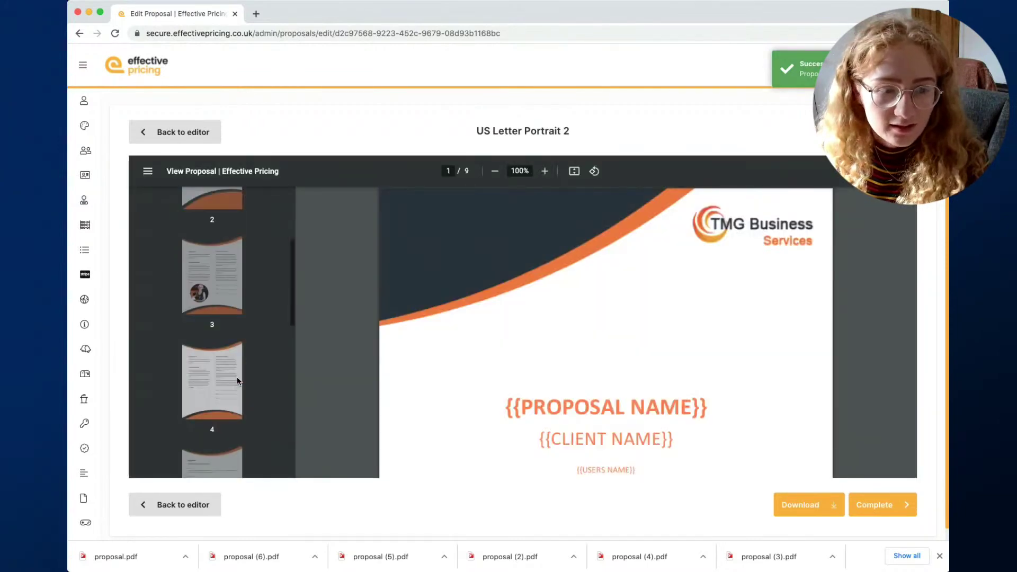
pyautogui.click(183, 310)
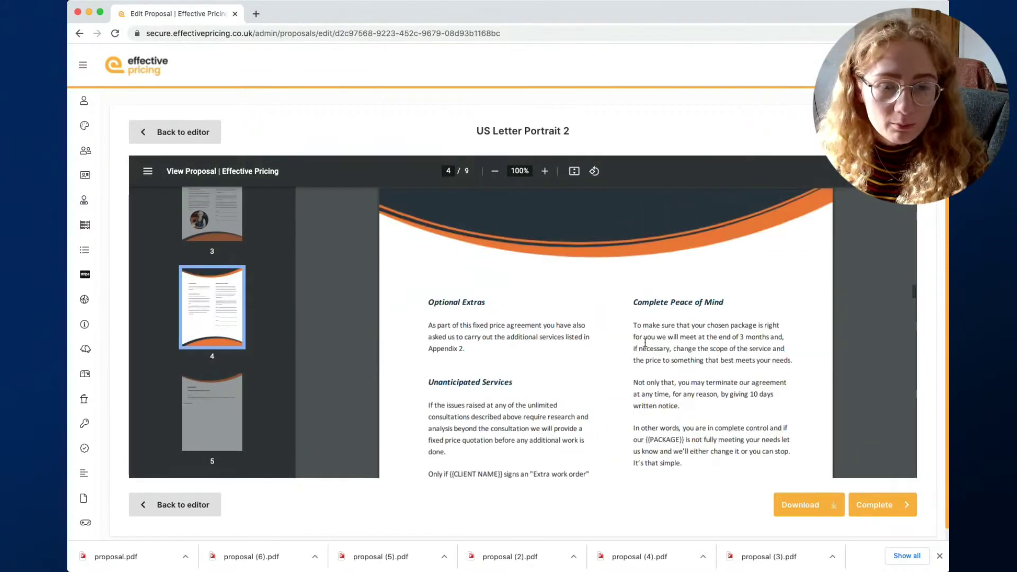
pyautogui.scroll(-10, 700, 364)
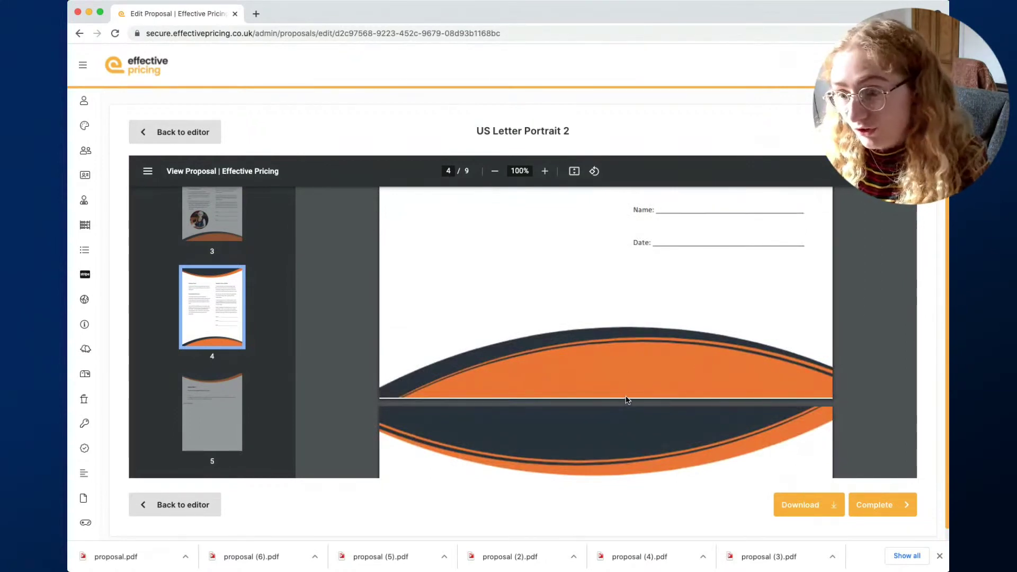
pyautogui.scroll(3, 645, 315)
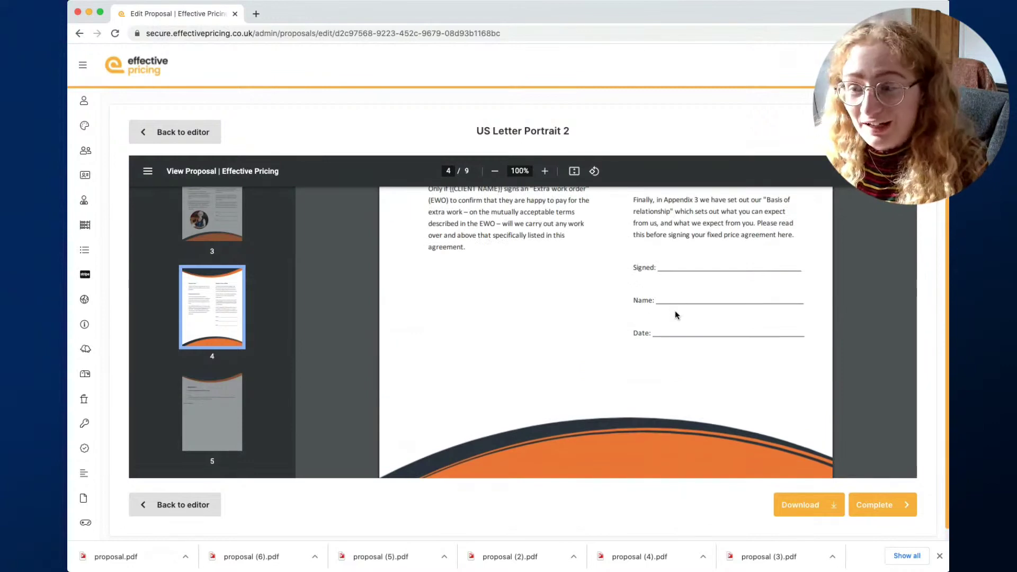
# Return to the editor and reopen Copy Page, reviewing its two-column section and the empty area below the left text
pyautogui.click(174, 132)
pyautogui.scroll(-1, 290, 223)
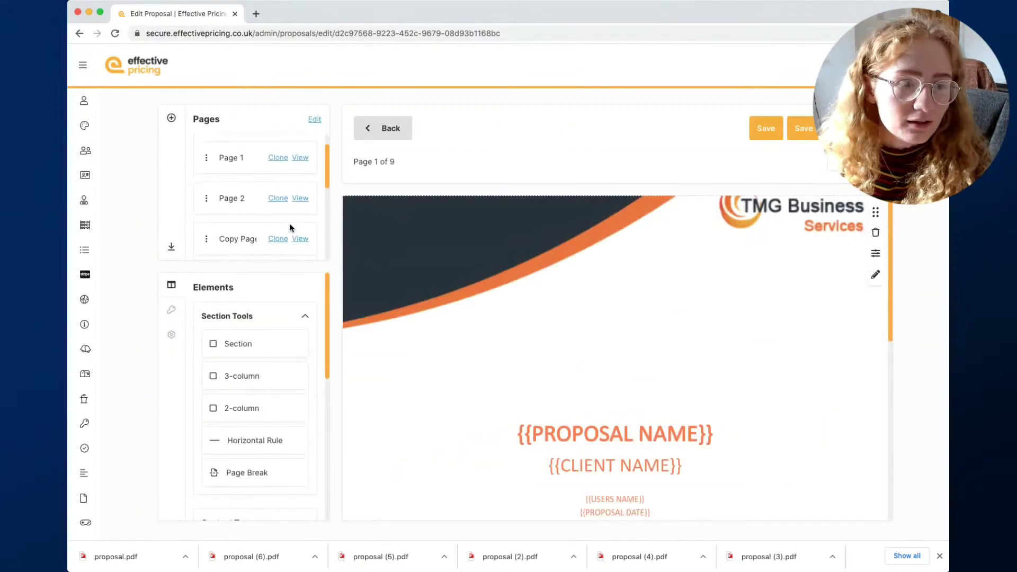
pyautogui.click(299, 233)
pyautogui.scroll(-10, 540, 259)
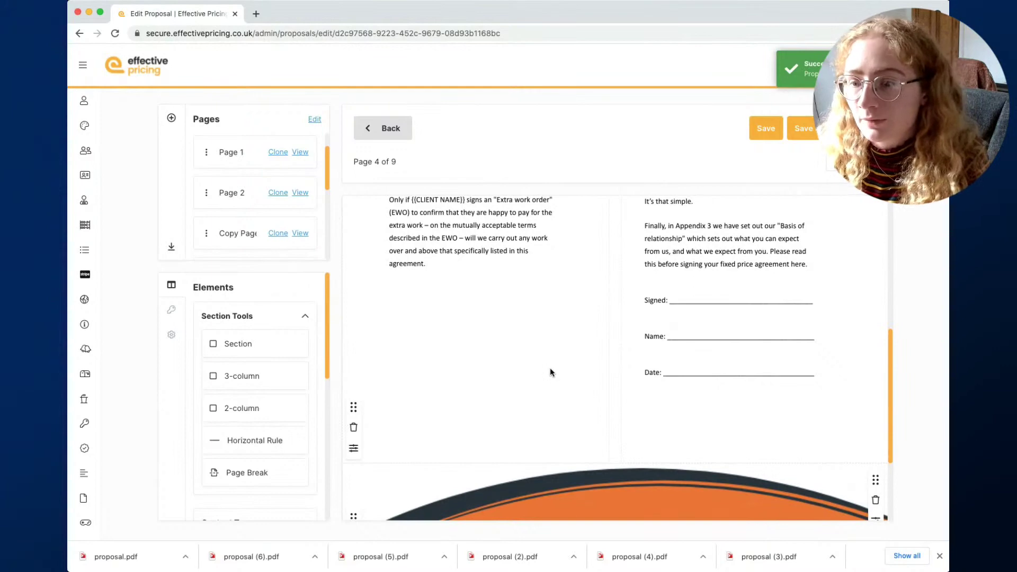
pyautogui.scroll(5, 550, 368)
pyautogui.scroll(1, 550, 369)
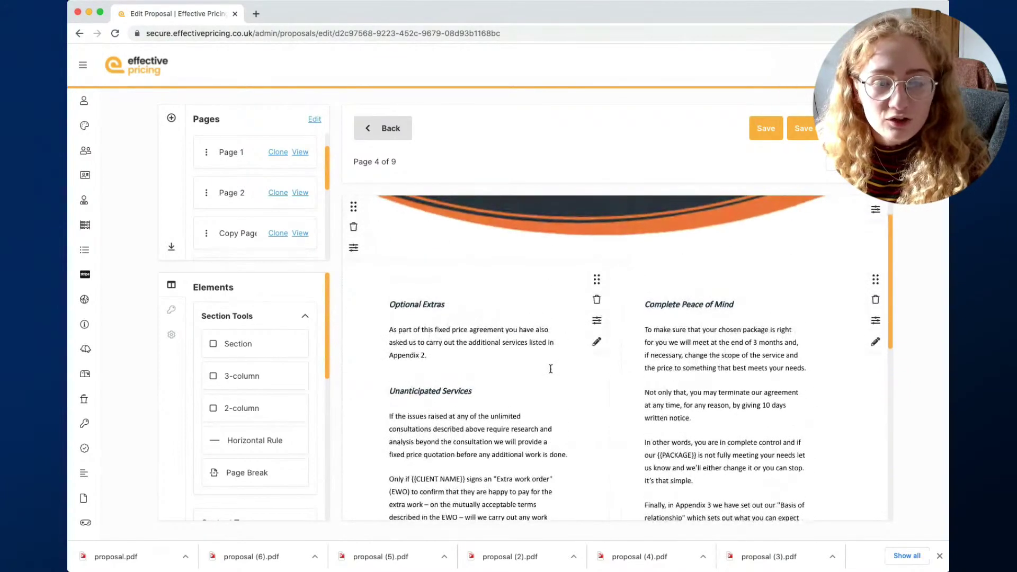
pyautogui.scroll(-1, 551, 369)
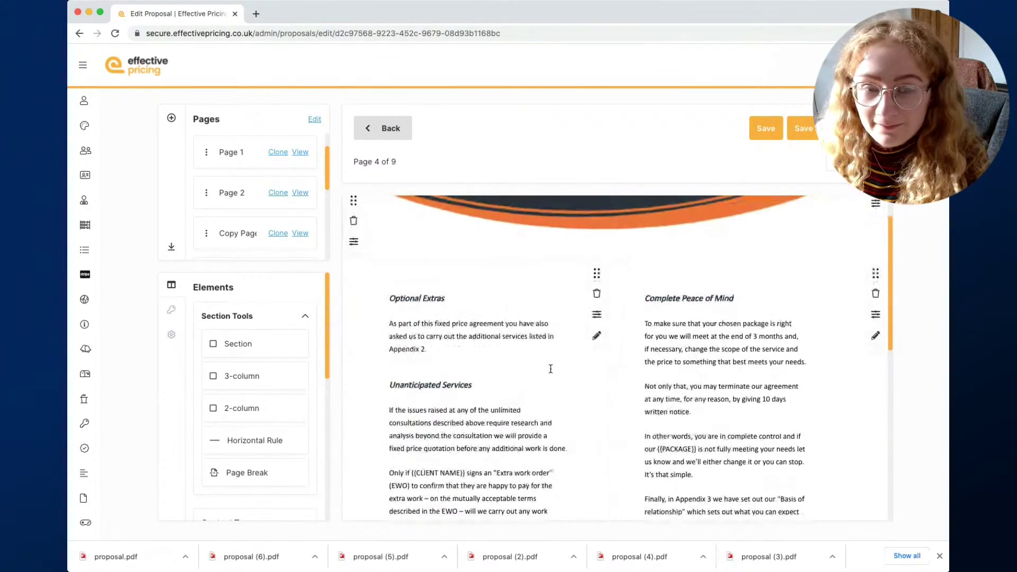
pyautogui.scroll(-2, 550, 369)
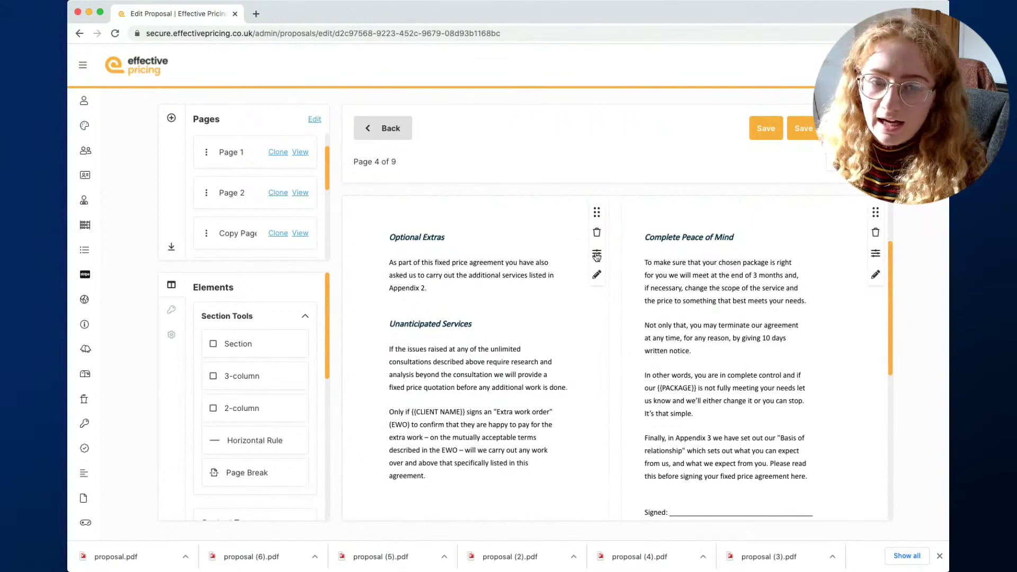
# Upload the circular portrait photo as the background image of Copy Page's left column
pyautogui.click(597, 255)
pyautogui.scroll(-4, 266, 392)
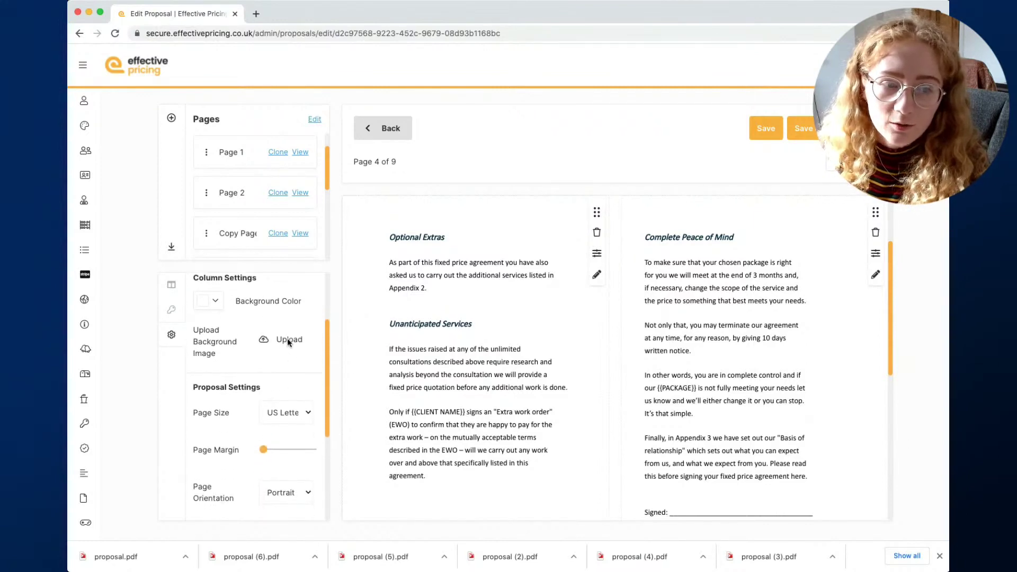
pyautogui.click(288, 338)
pyautogui.click(603, 258)
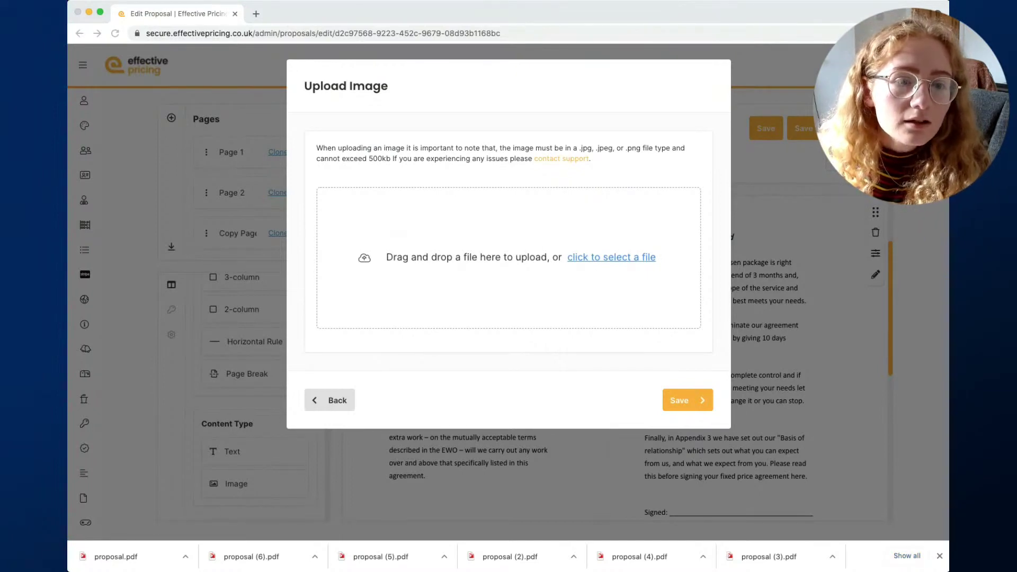
pyautogui.press('Return')
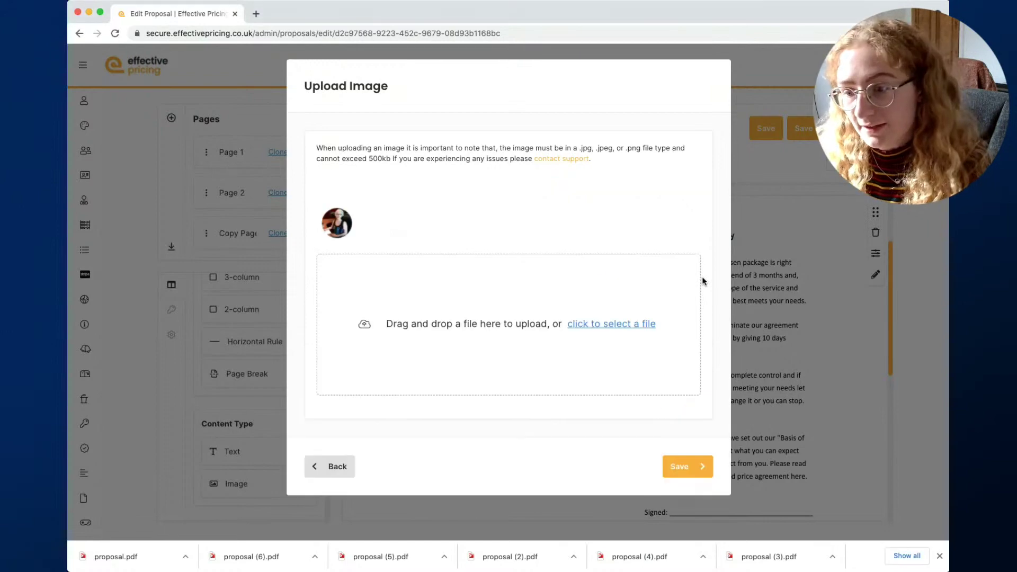
pyautogui.click(698, 466)
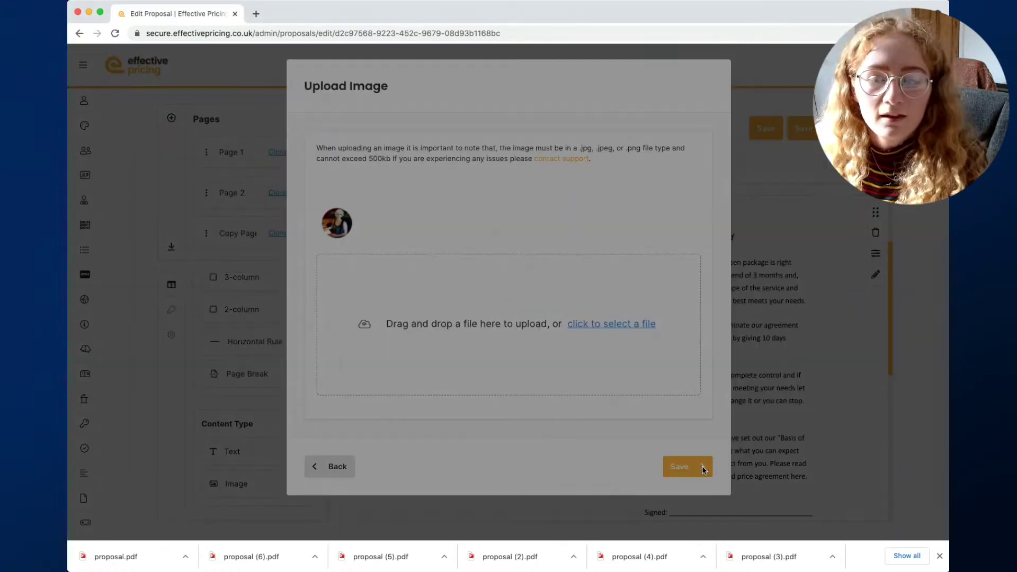
pyautogui.scroll(-3, 487, 398)
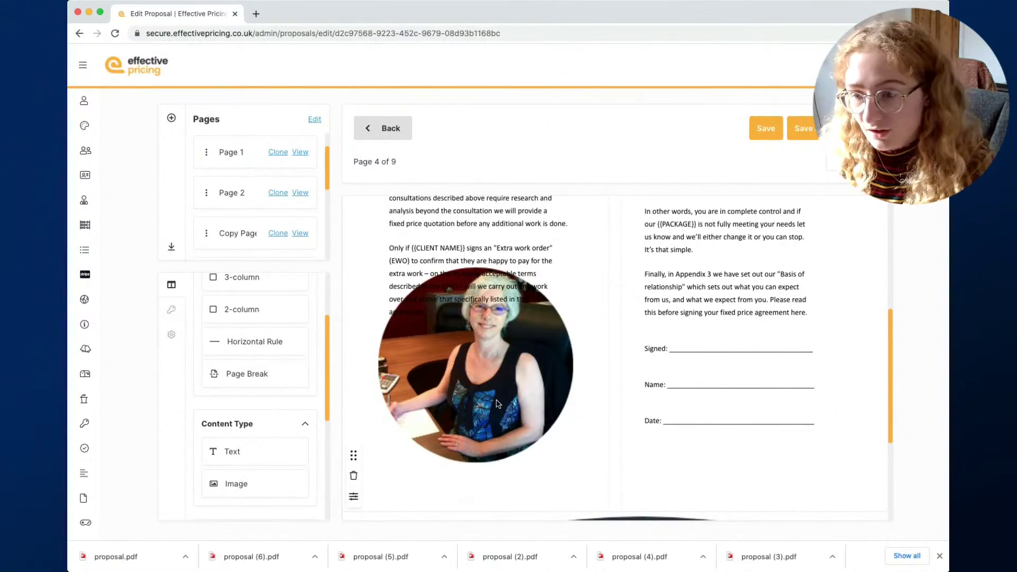
pyautogui.scroll(3, 497, 404)
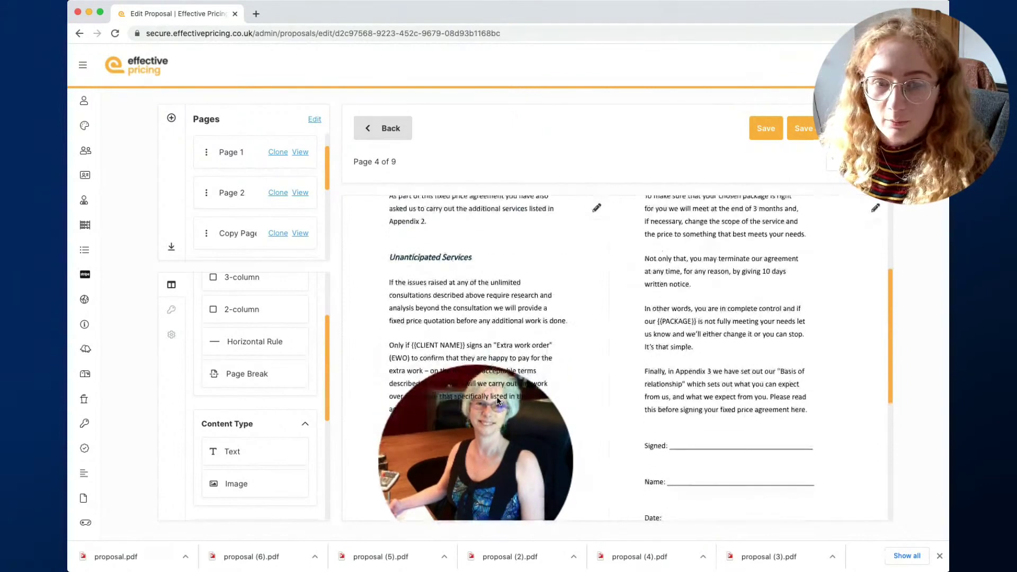
pyautogui.scroll(1, 497, 398)
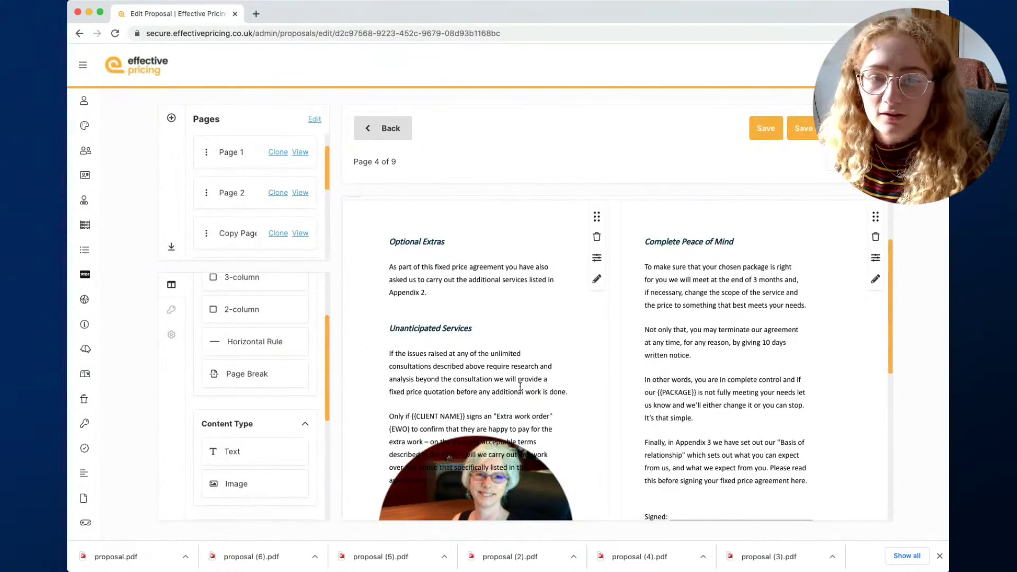
# Reduce the width of the left column's background portrait in the column settings
pyautogui.click(597, 258)
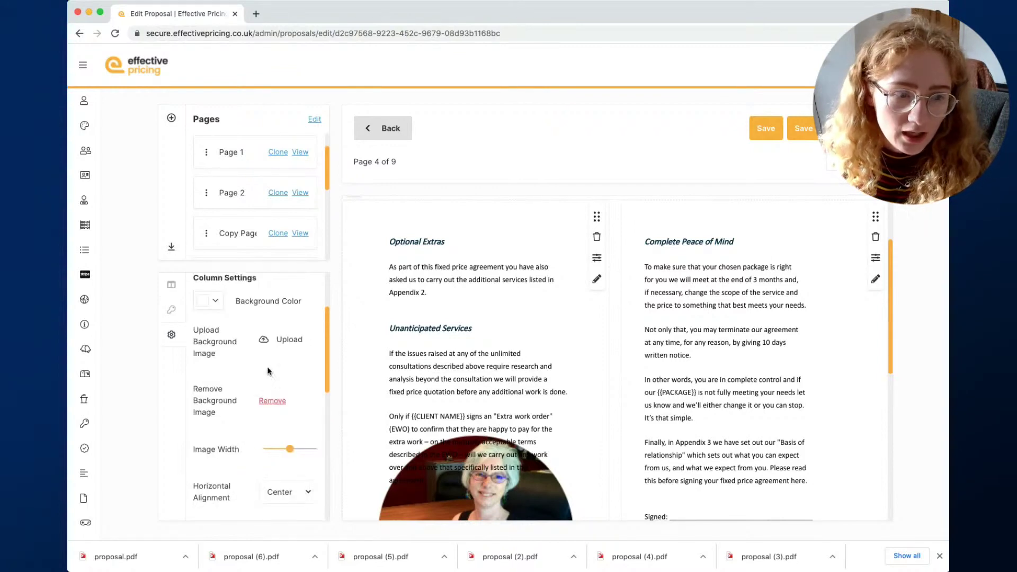
pyautogui.scroll(-3, 244, 368)
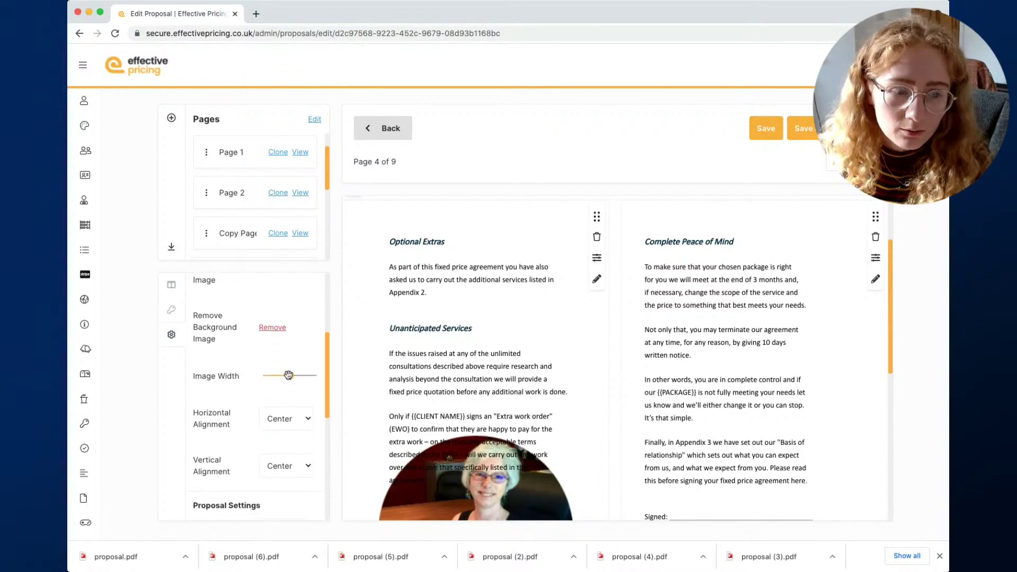
pyautogui.moveTo(289, 376); pyautogui.dragTo(283, 376)
pyautogui.scroll(-3, 501, 357)
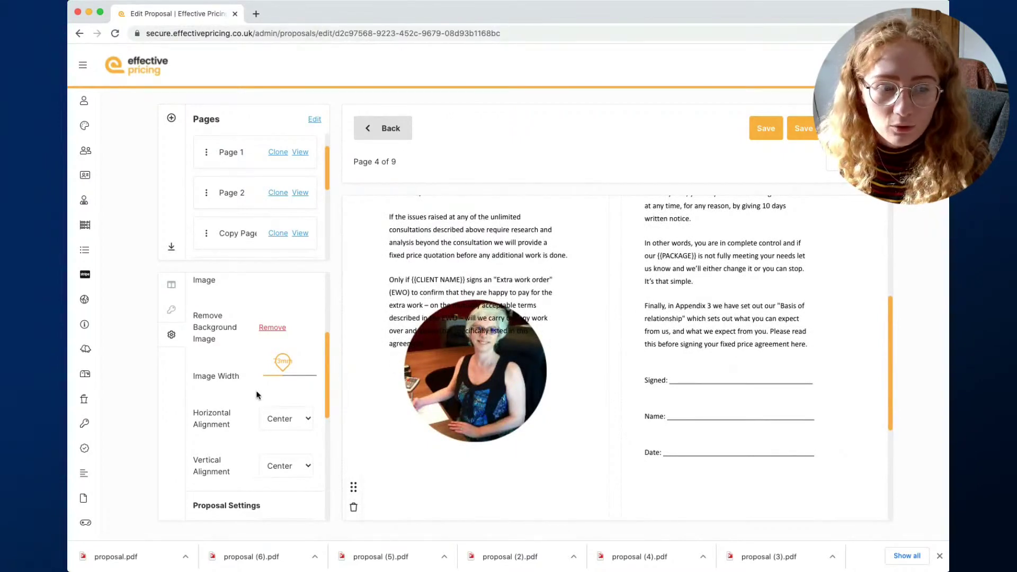
# Set the vertical alignment of the left column's background image to Bottom and check its placement below the text
pyautogui.scroll(-2, 257, 392)
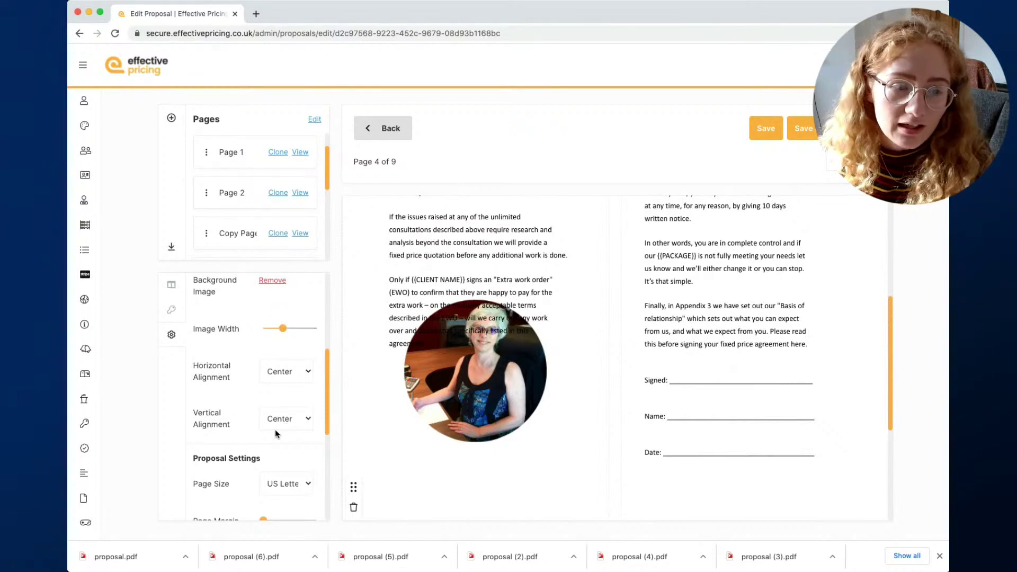
pyautogui.click(295, 427)
pyautogui.click(295, 437)
pyautogui.scroll(-2, 536, 389)
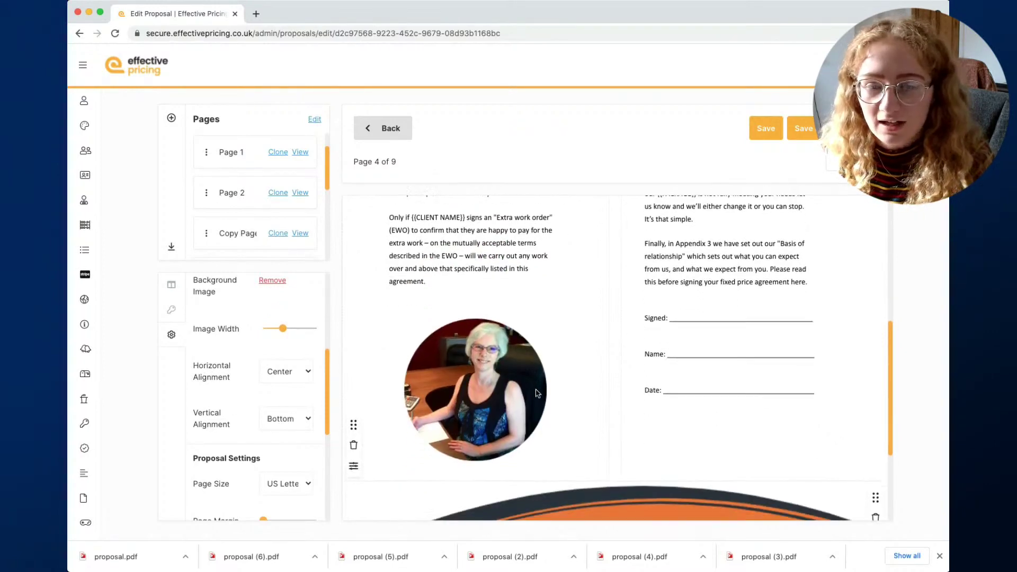
pyautogui.scroll(-1, 536, 392)
pyautogui.scroll(1, 536, 393)
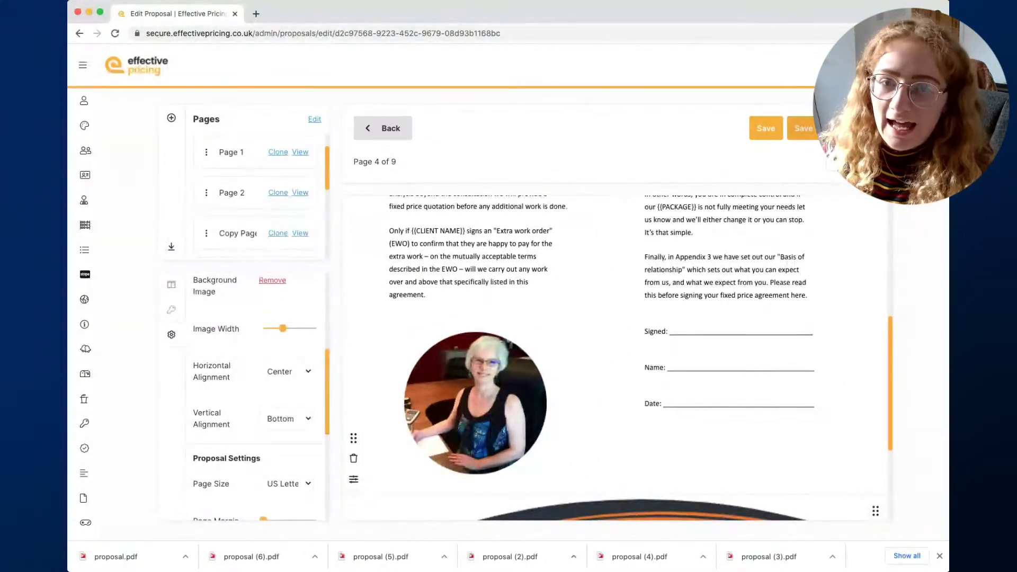
# Save the proposal, preview page 4 to check the portrait's placement beside the signature lines, and return to the editor
pyautogui.click(834, 128)
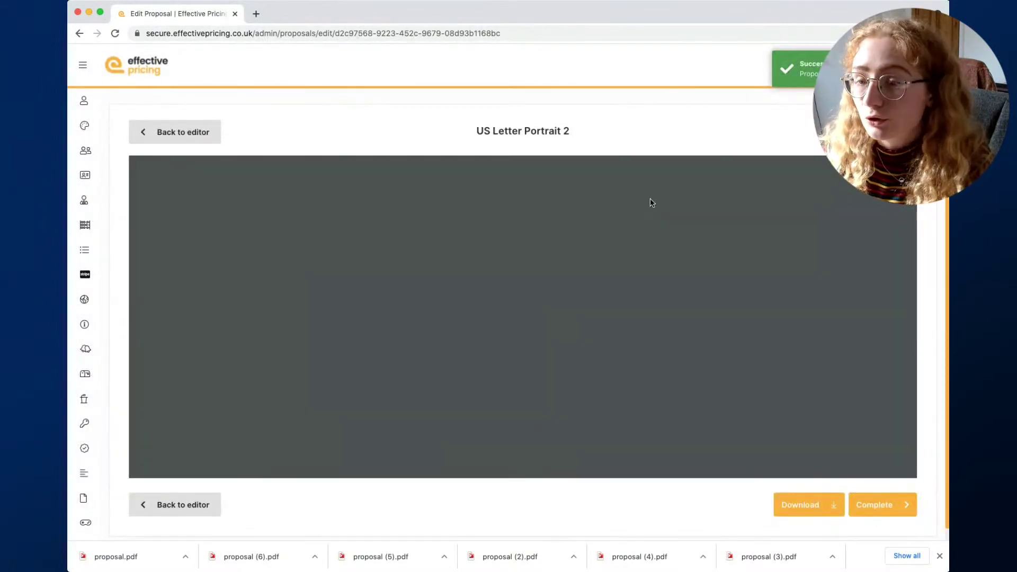
pyautogui.scroll(-3, 246, 344)
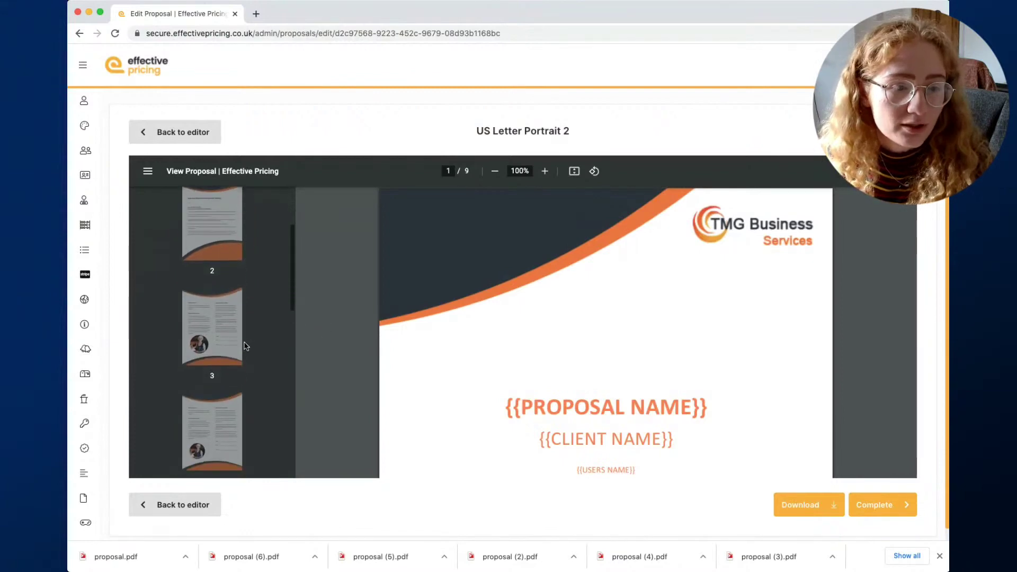
pyautogui.click(228, 387)
pyautogui.scroll(-5, 628, 330)
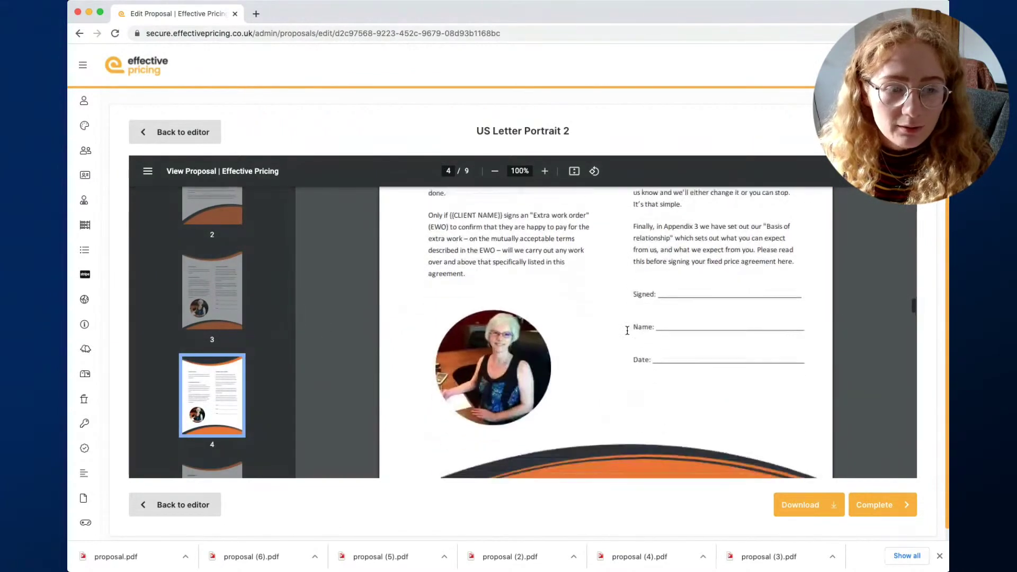
pyautogui.scroll(1, 627, 330)
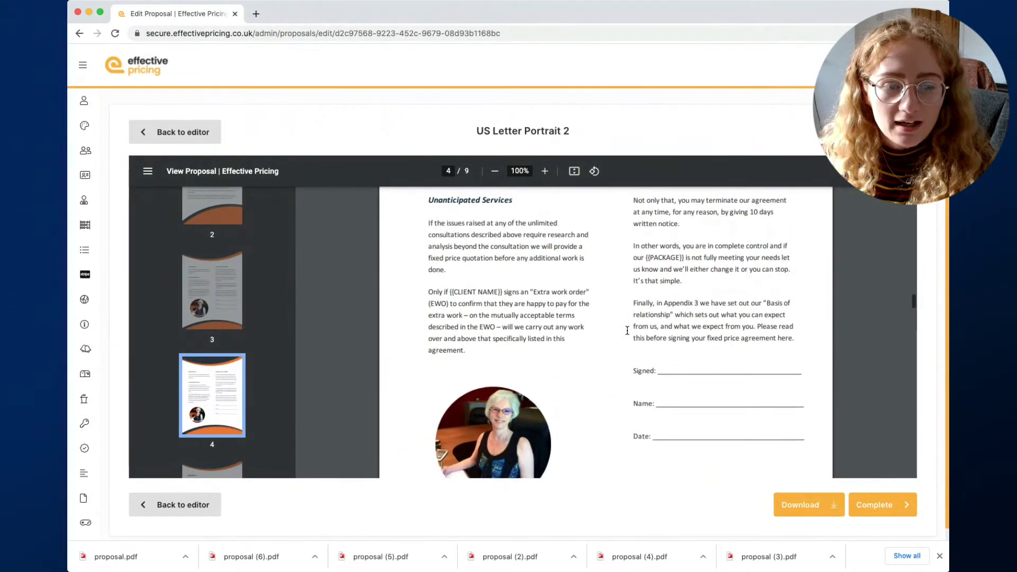
pyautogui.scroll(-2, 531, 365)
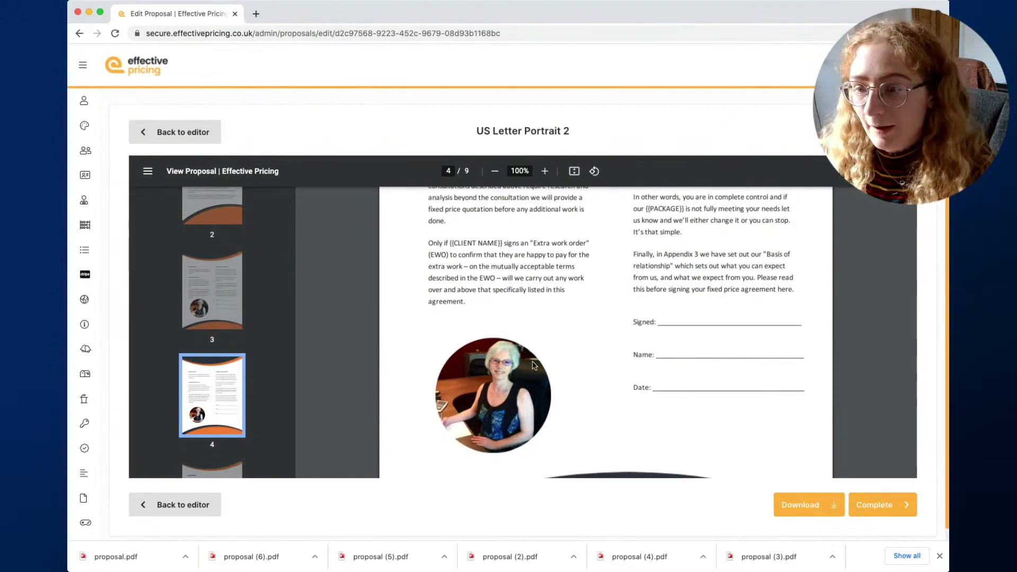
pyautogui.scroll(1, 534, 364)
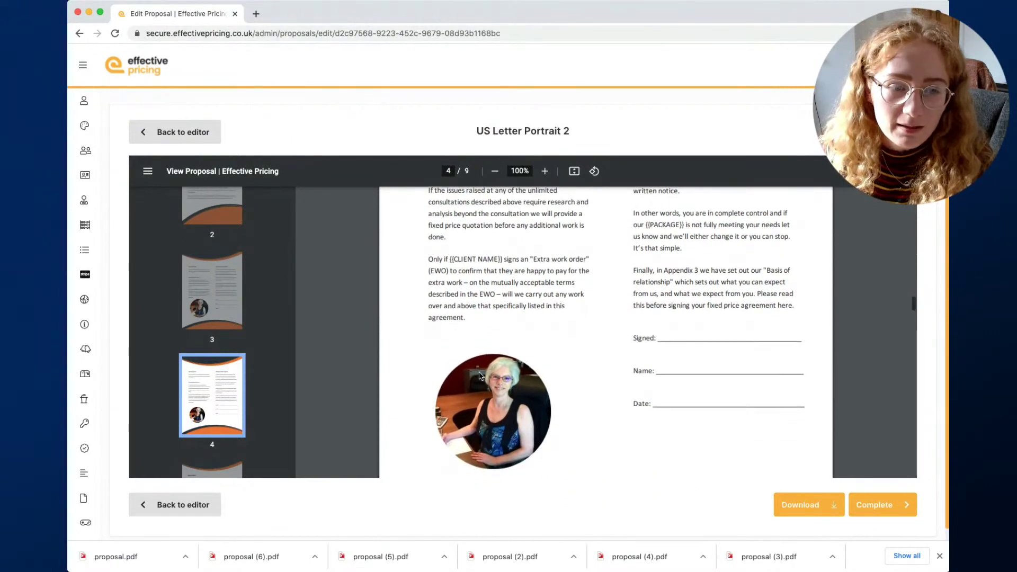
pyautogui.click(177, 132)
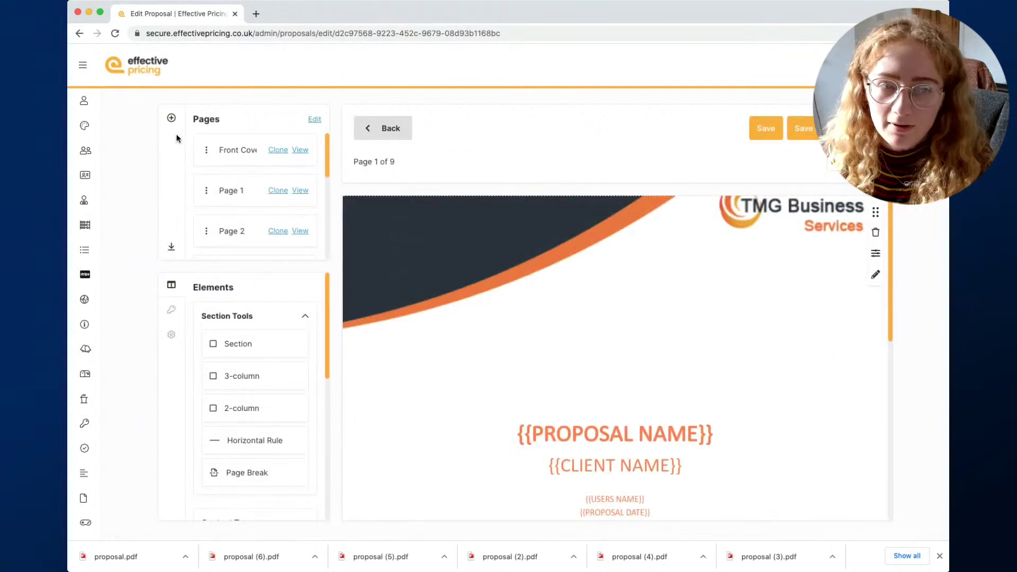
# Adjust the image width of the background portrait in Copy Page's left column to fit the space below the text
pyautogui.scroll(-3, 258, 222)
pyautogui.click(301, 205)
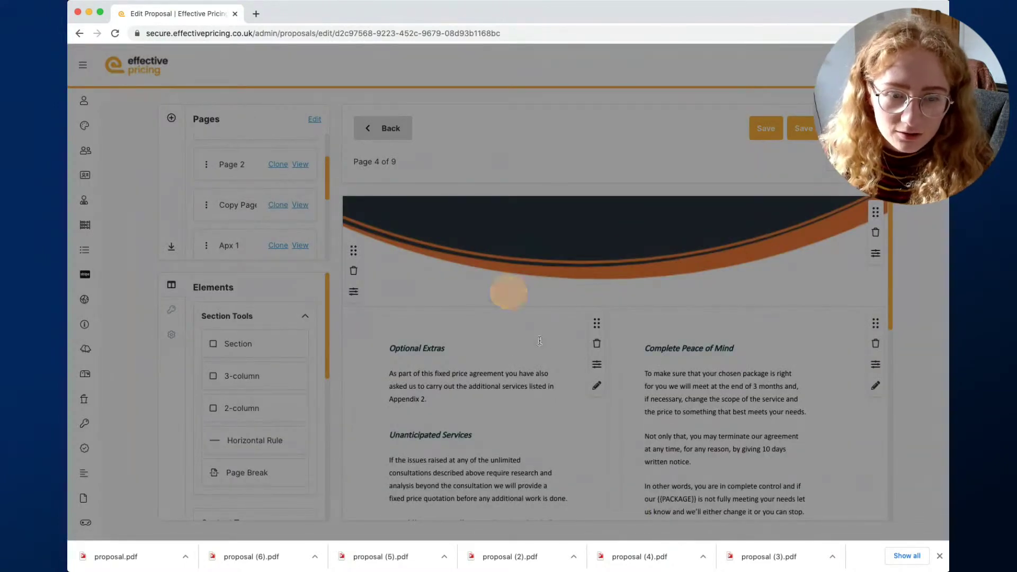
pyautogui.scroll(-2, 596, 248)
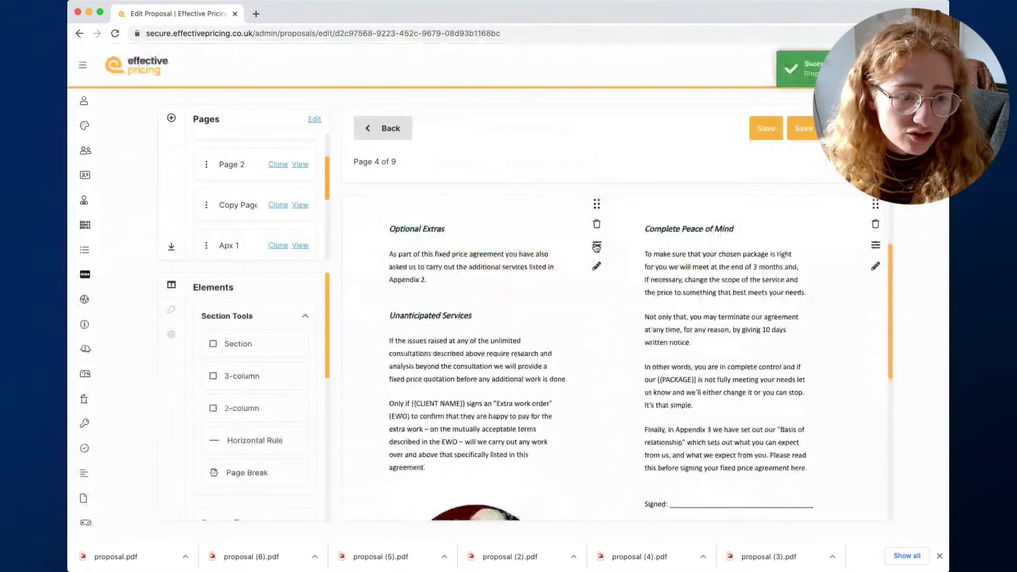
pyautogui.click(597, 246)
pyautogui.click(286, 382)
pyautogui.click(285, 390)
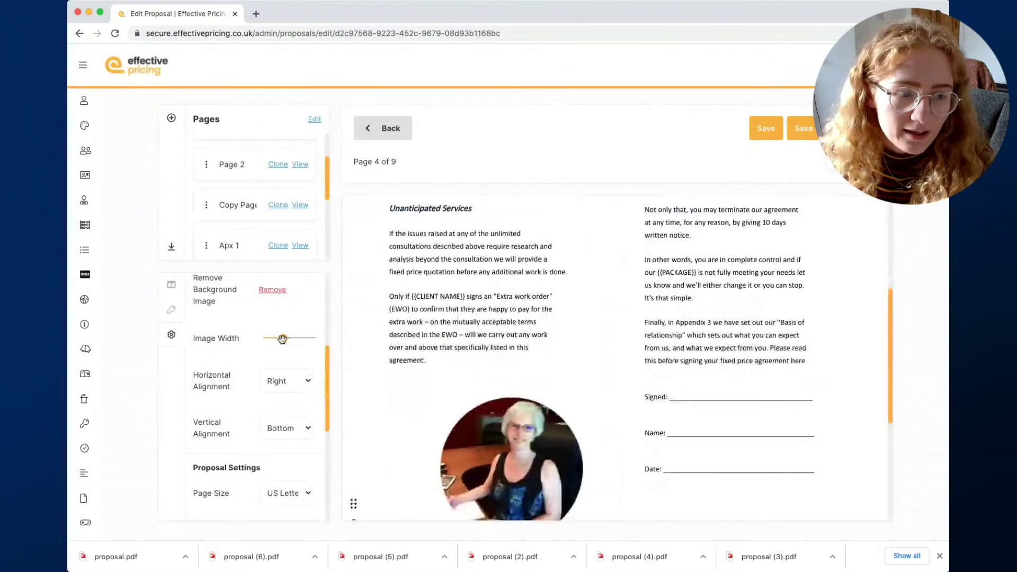
pyautogui.moveTo(283, 341)
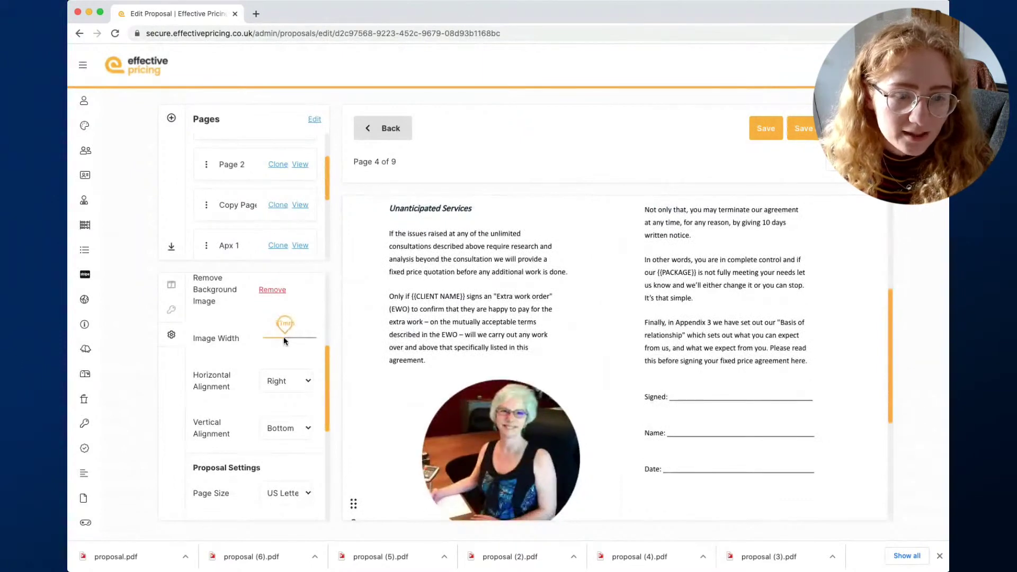
# Save the proposal and preview page 4 to check the resized portrait's placement
pyautogui.click(803, 128)
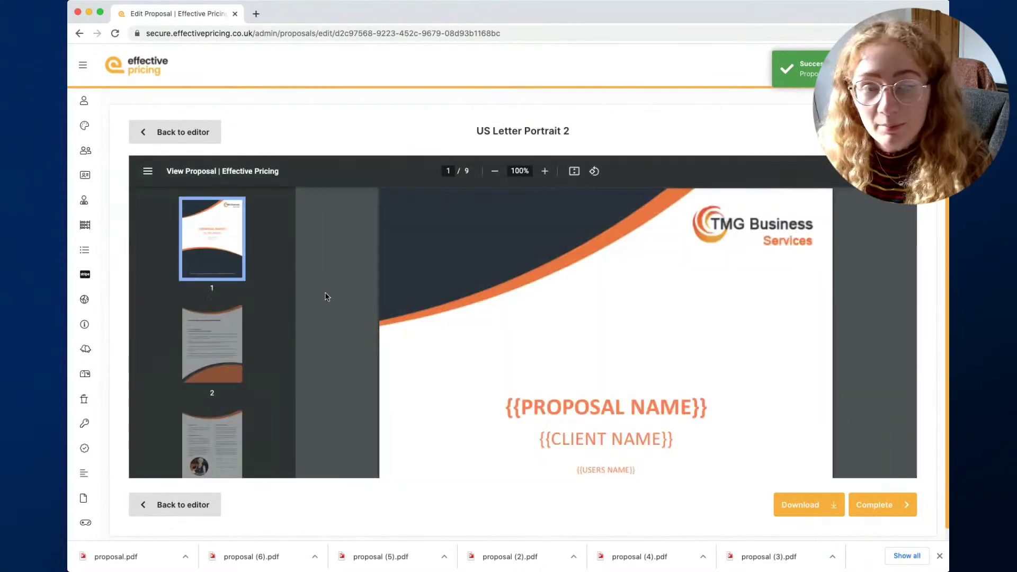
pyautogui.scroll(-3, 234, 349)
pyautogui.click(231, 366)
pyautogui.scroll(-5, 566, 303)
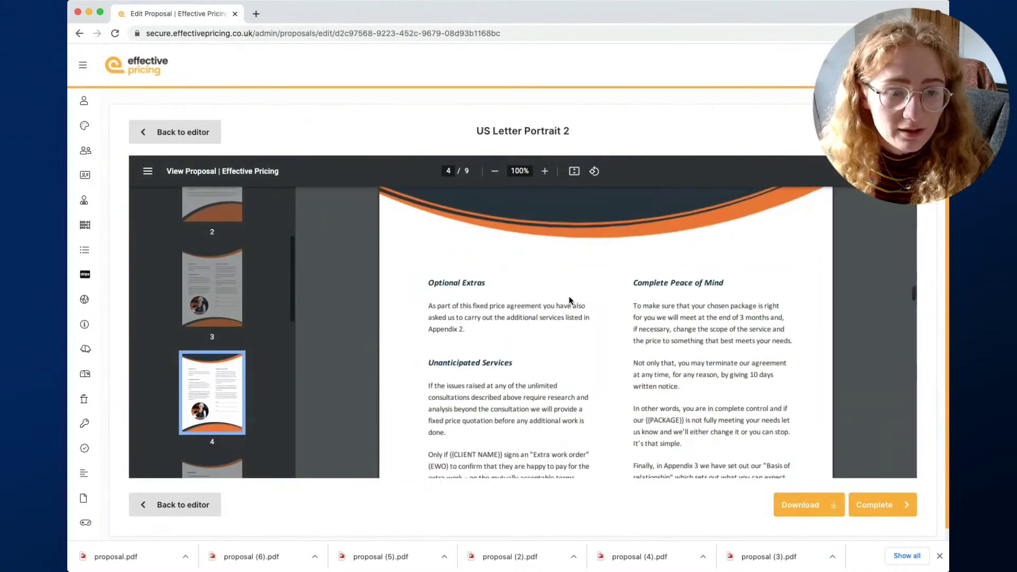
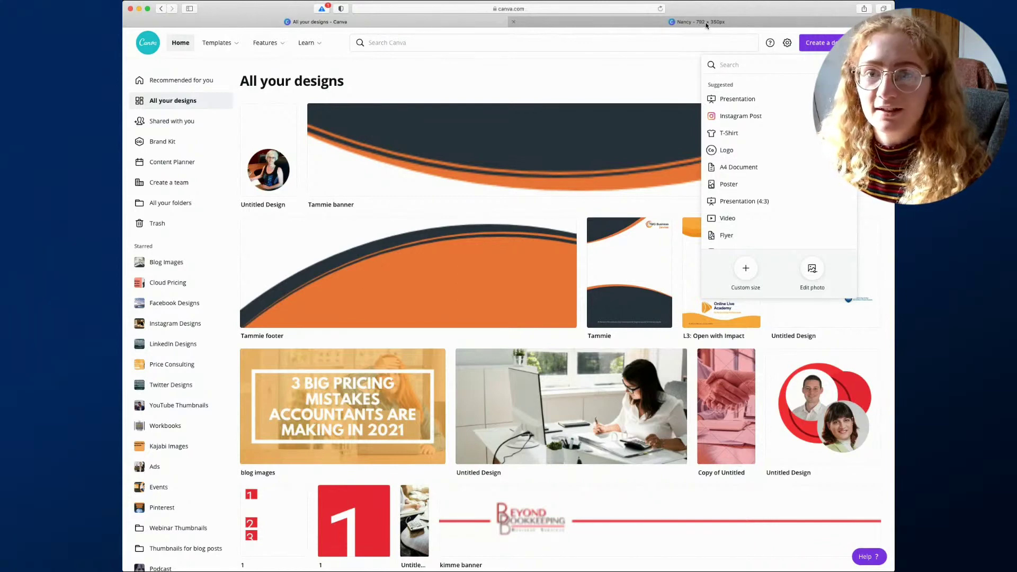
# Switch to the 792 x 350 px Canva design, duplicate its page, and delete both triangles from page 1
pyautogui.click(706, 21)
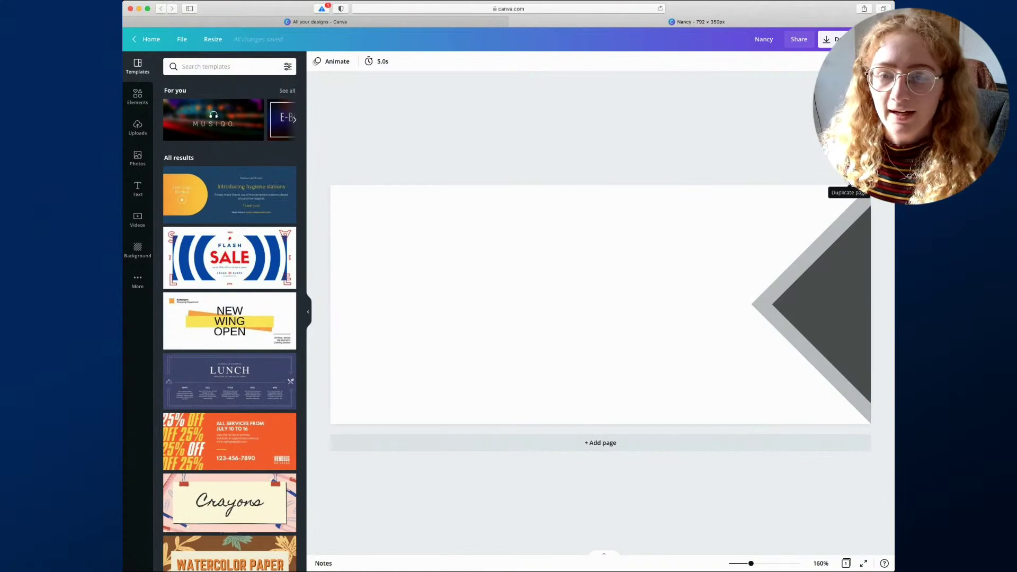
pyautogui.click(849, 177)
pyautogui.scroll(1, 779, 221)
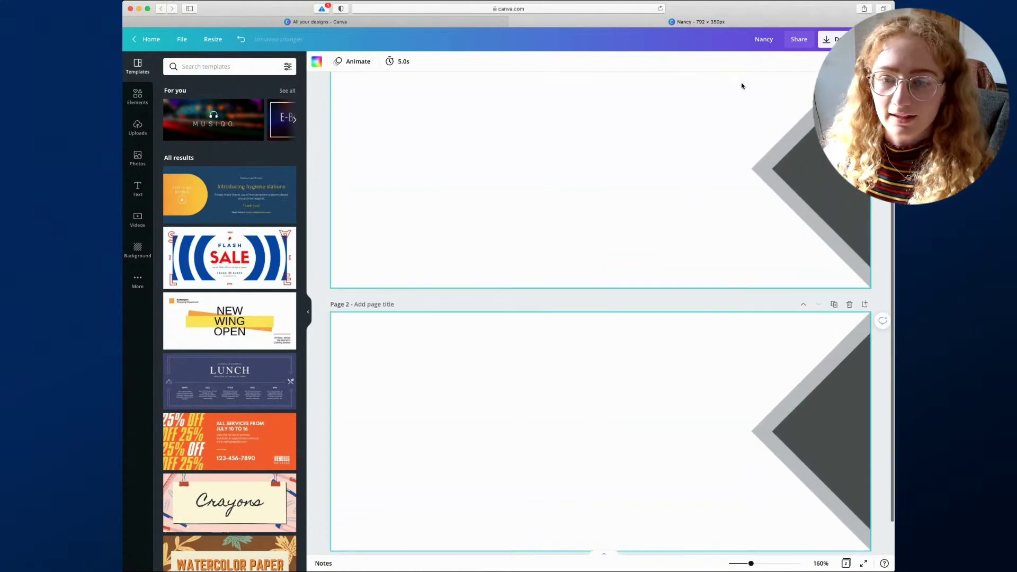
pyautogui.moveTo(733, 76); pyautogui.dragTo(842, 194)
pyautogui.press('BackSpace')
pyautogui.scroll(2, 776, 205)
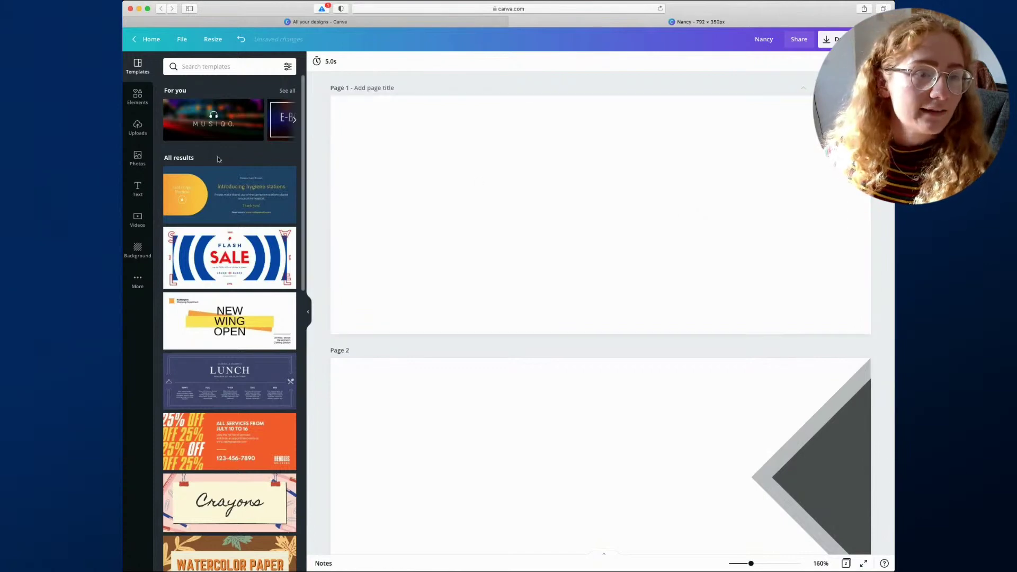
# Add a right-angled triangle from Lines & Shapes to page 1 and rotate it 45° so its tip points left
pyautogui.click(134, 96)
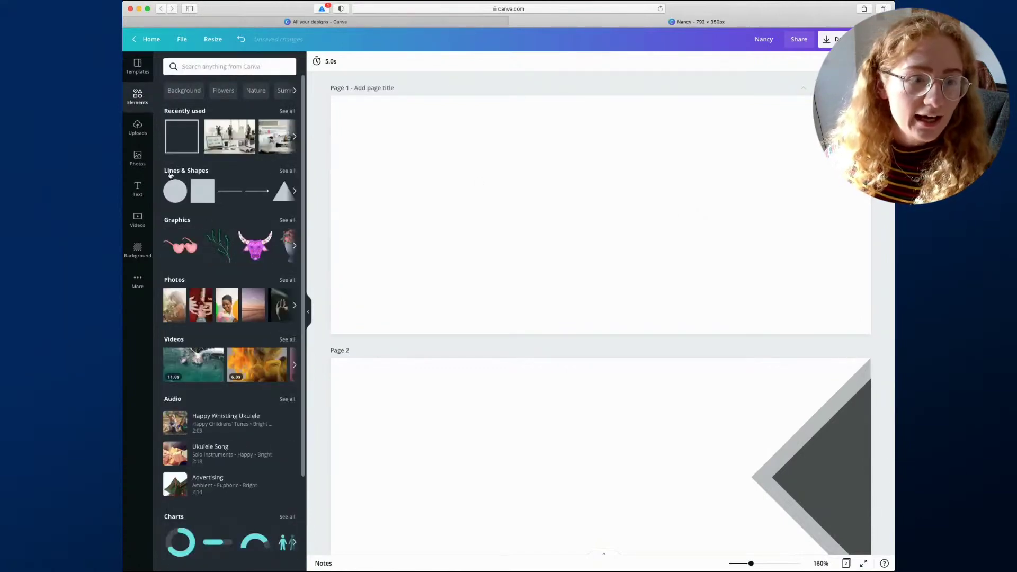
pyautogui.click(192, 172)
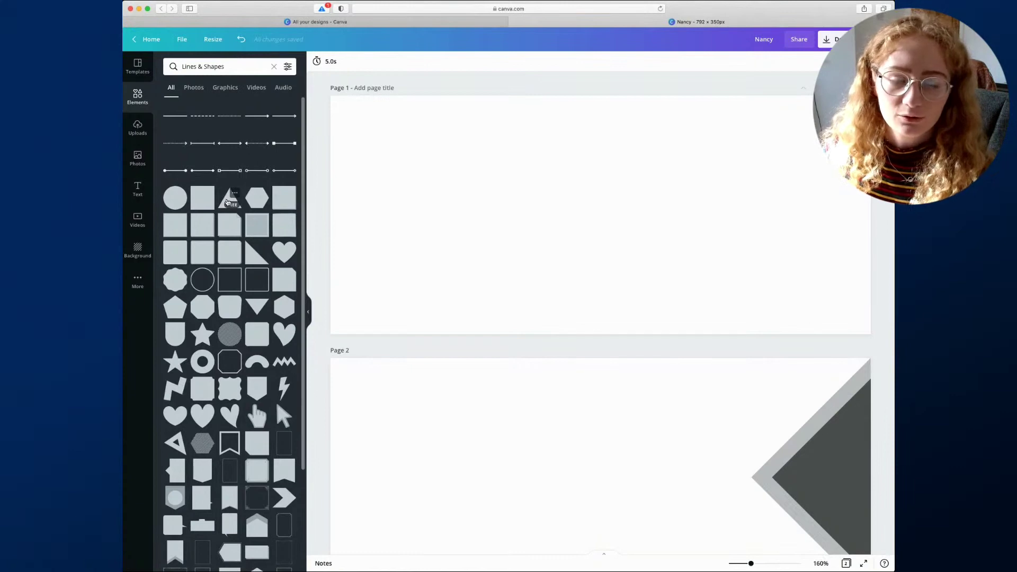
pyautogui.click(252, 257)
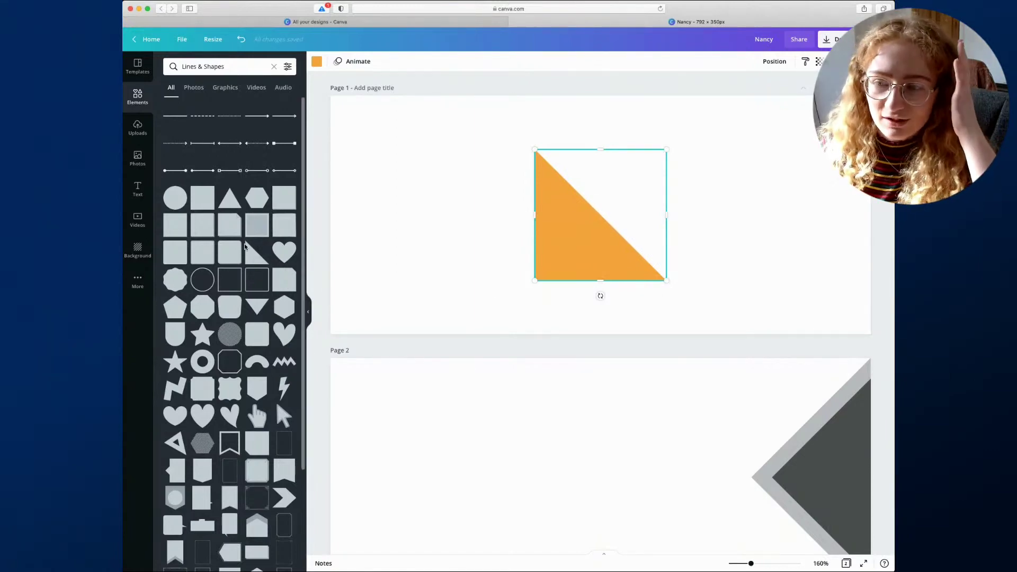
pyautogui.moveTo(247, 248)
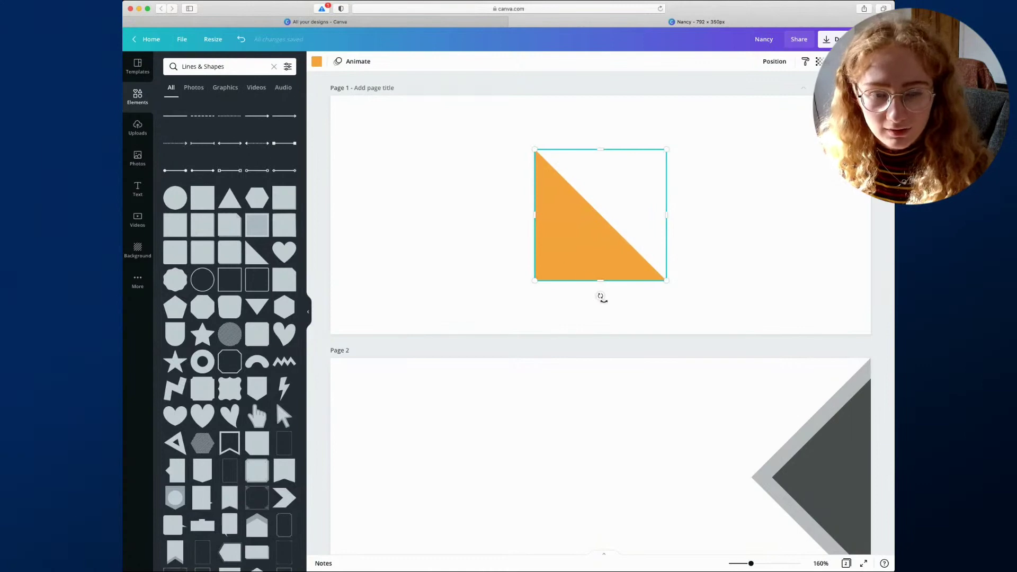
pyautogui.moveTo(600, 295); pyautogui.dragTo(539, 274)
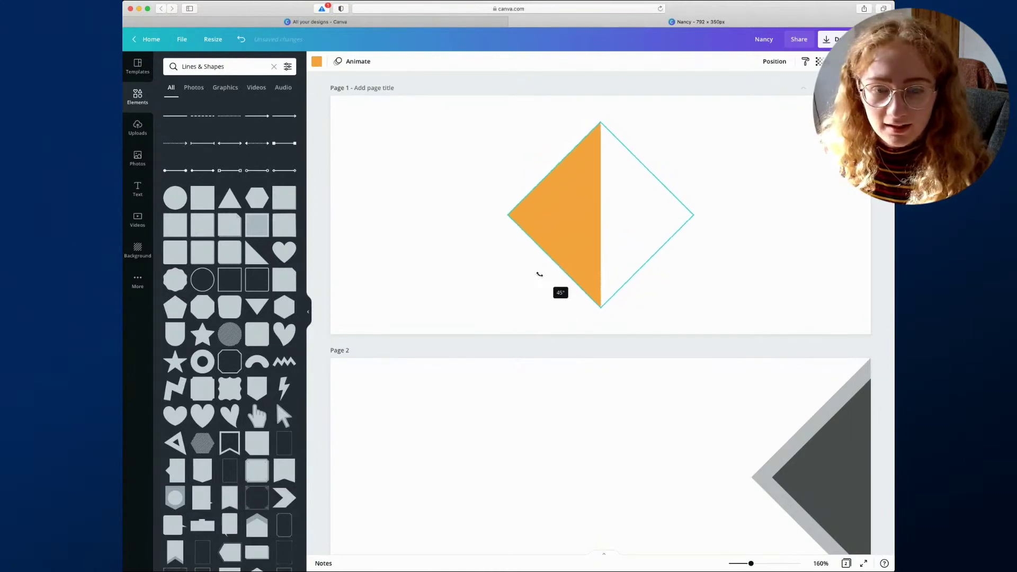
pyautogui.click(685, 254)
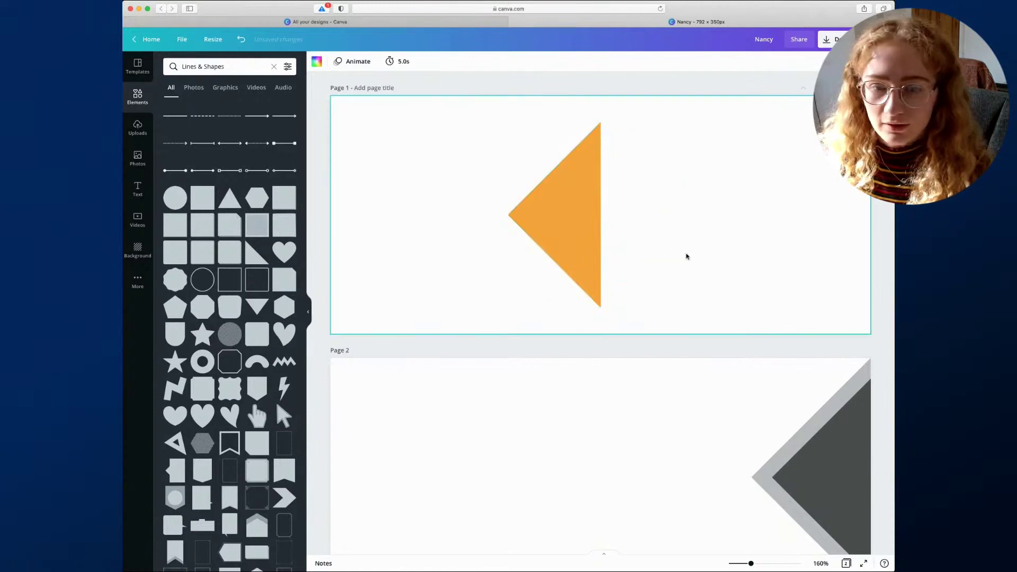
# Place the triangle against page 1's right edge and enlarge it to span the full page height
pyautogui.moveTo(588, 220); pyautogui.dragTo(853, 216)
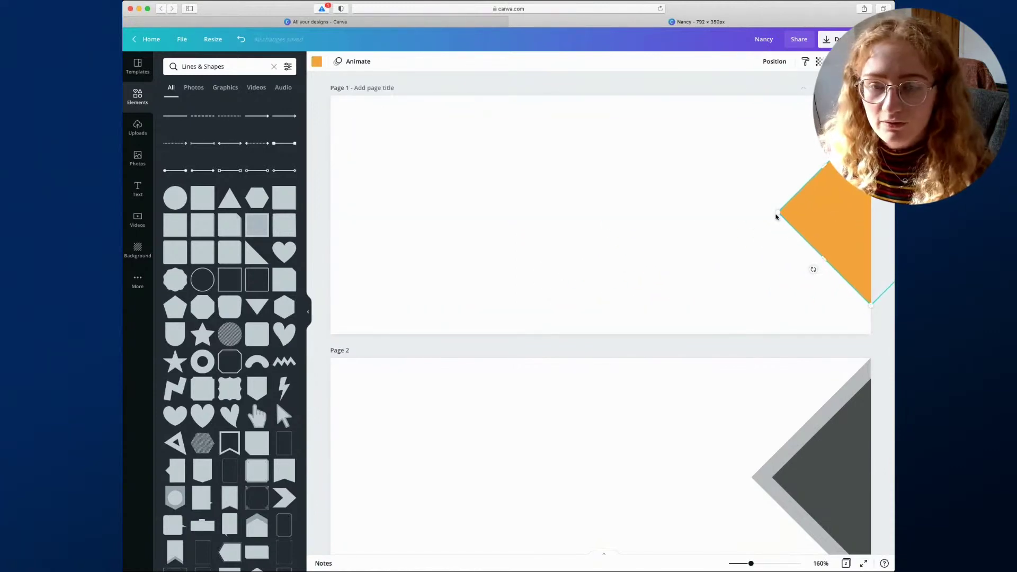
pyautogui.moveTo(781, 219); pyautogui.dragTo(814, 204)
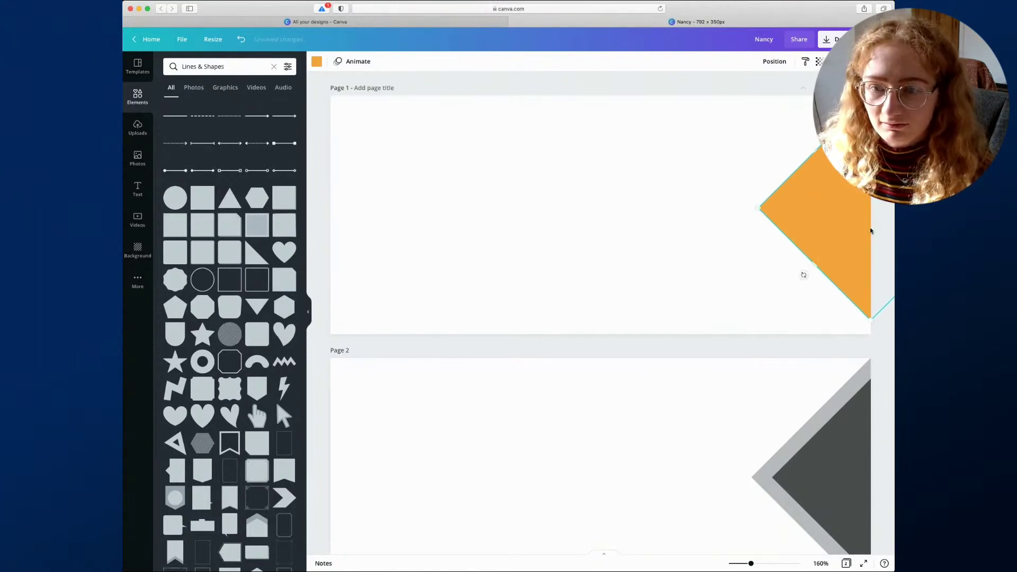
pyautogui.moveTo(870, 322); pyautogui.dragTo(870, 334)
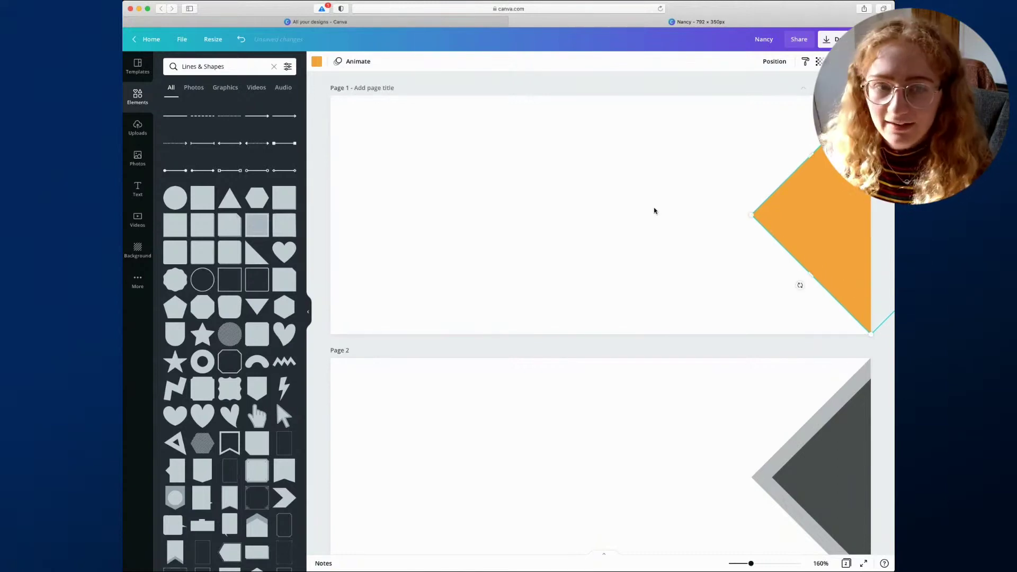
# Recolour the triangle on page 1 with the light grey from the document colours
pyautogui.click(317, 63)
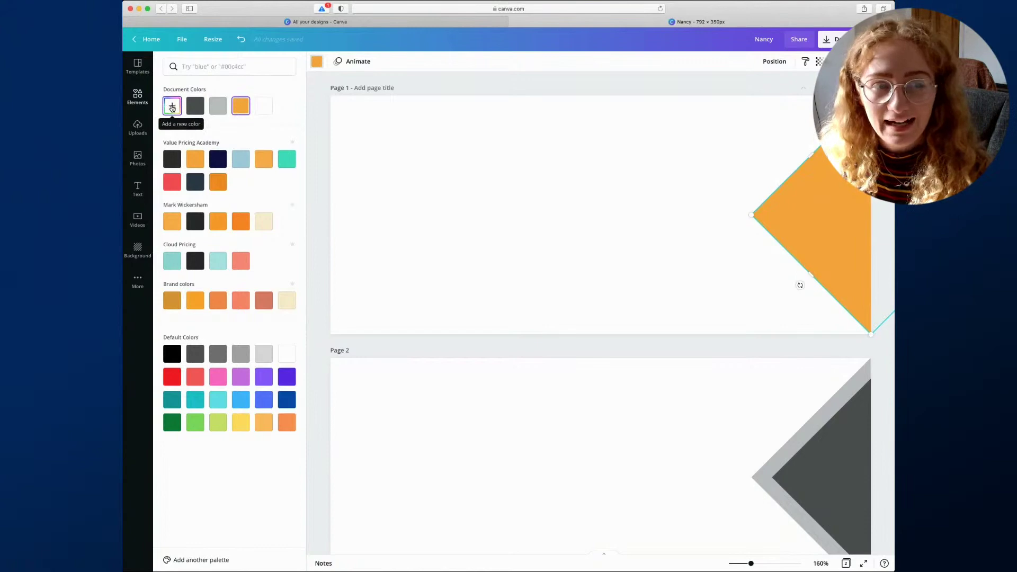
pyautogui.click(171, 108)
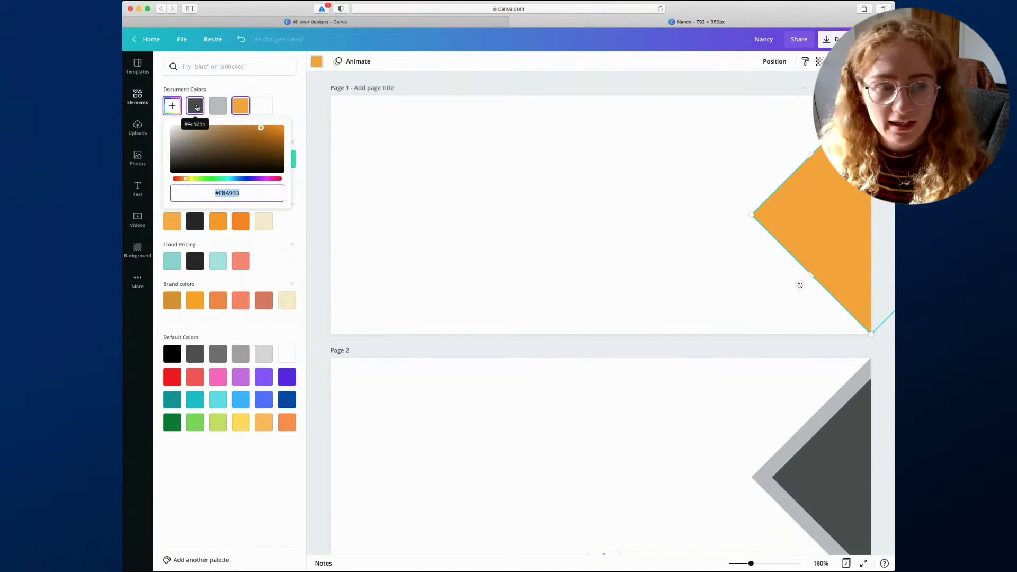
pyautogui.click(218, 105)
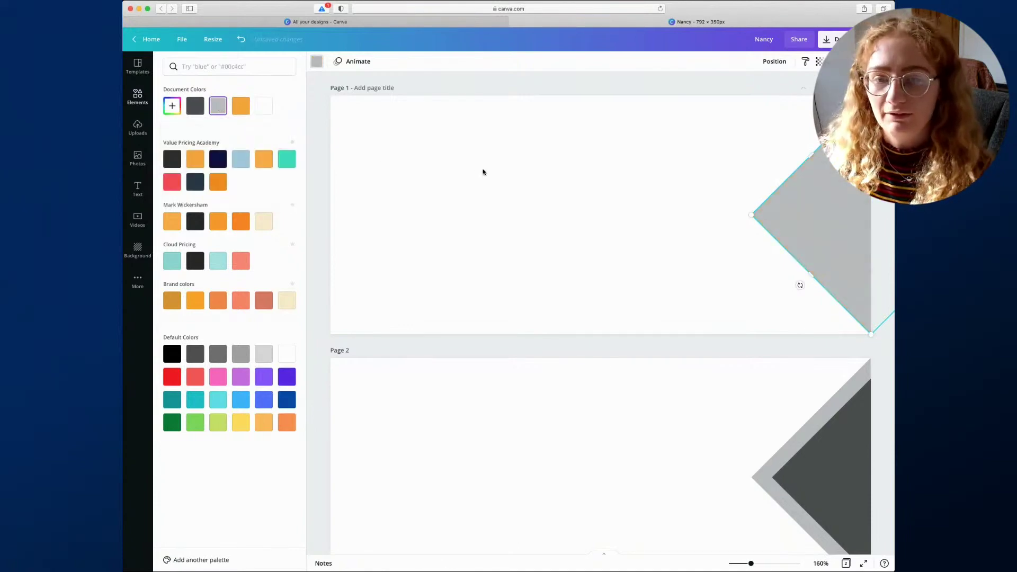
pyautogui.press('Escape')
pyautogui.click(657, 212)
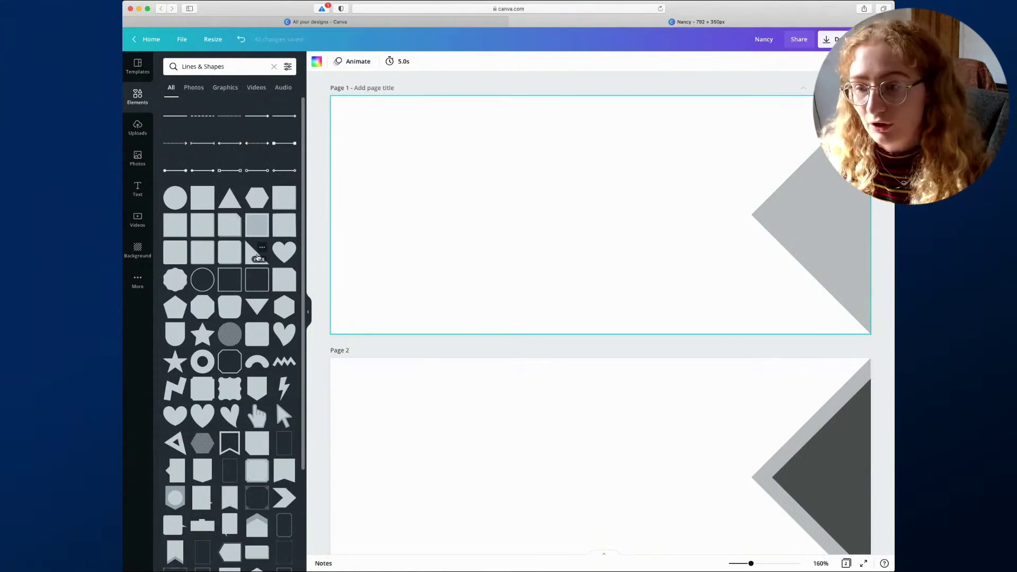
# Duplicate the light grey triangle and offset the copy to the right, vertically aligned with the original
pyautogui.click(796, 199)
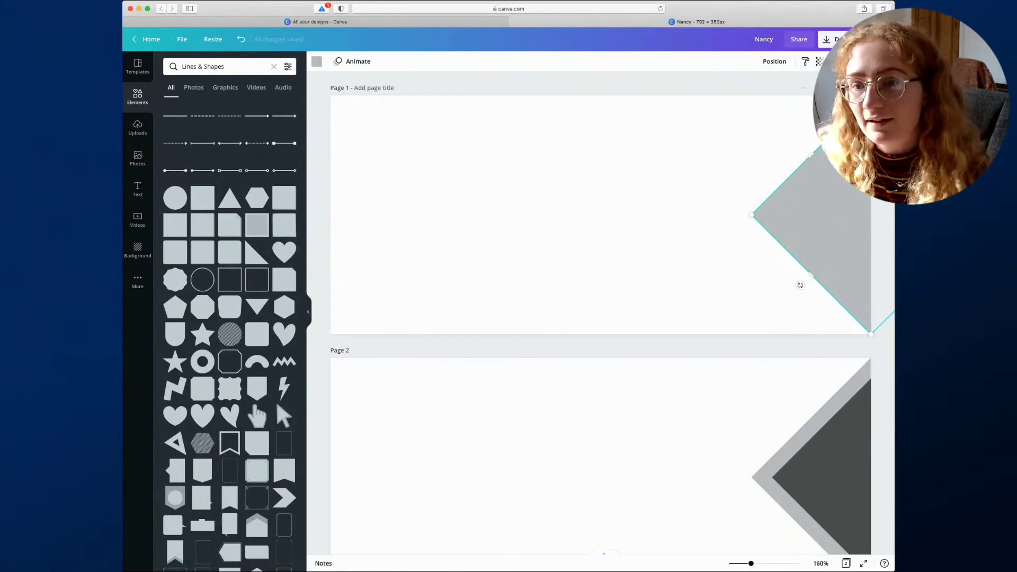
pyautogui.press('super+v')
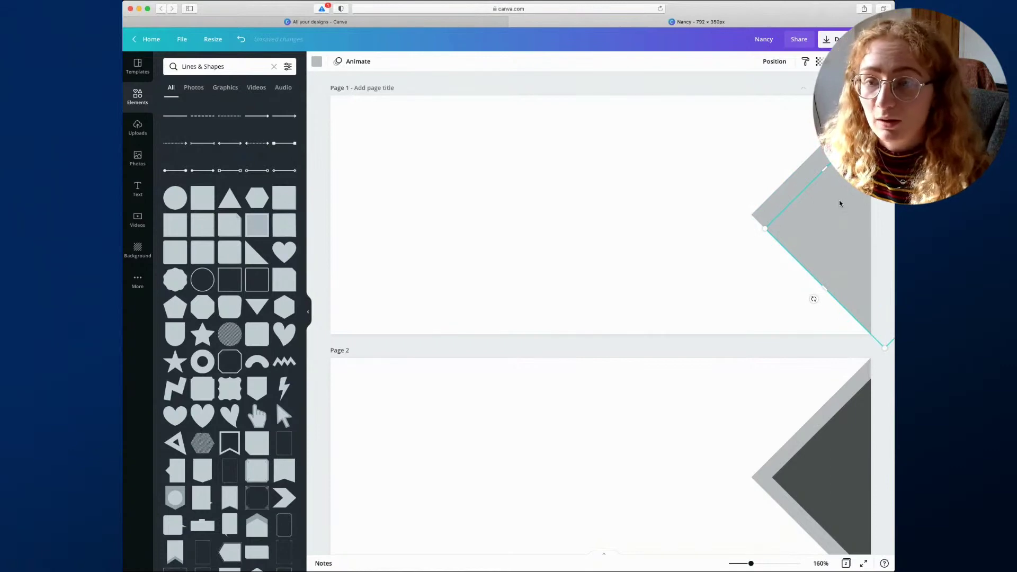
pyautogui.moveTo(840, 203); pyautogui.dragTo(850, 188)
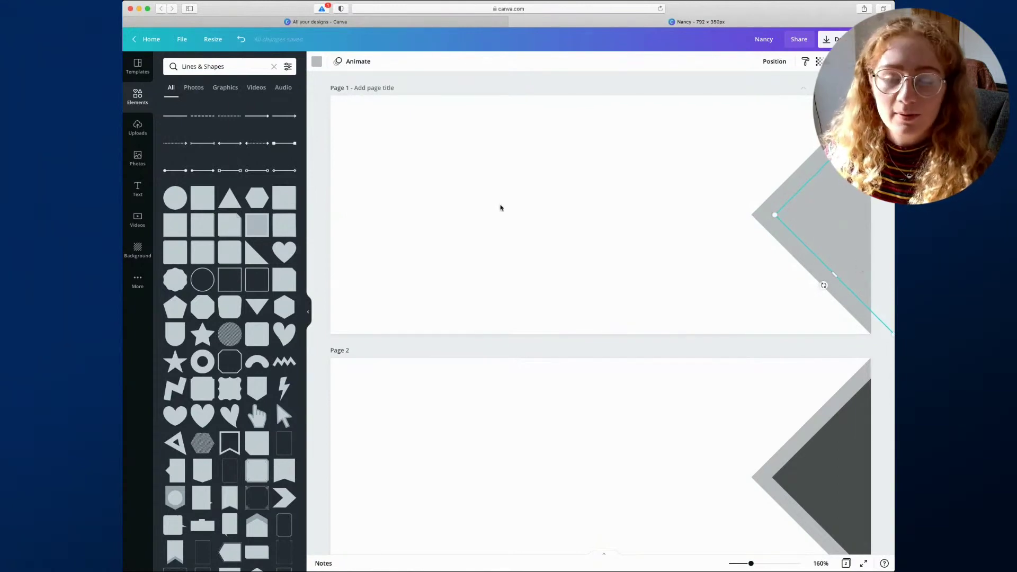
# Recolour the front triangle on page 1 with the dark grey from the document colours
pyautogui.click(317, 63)
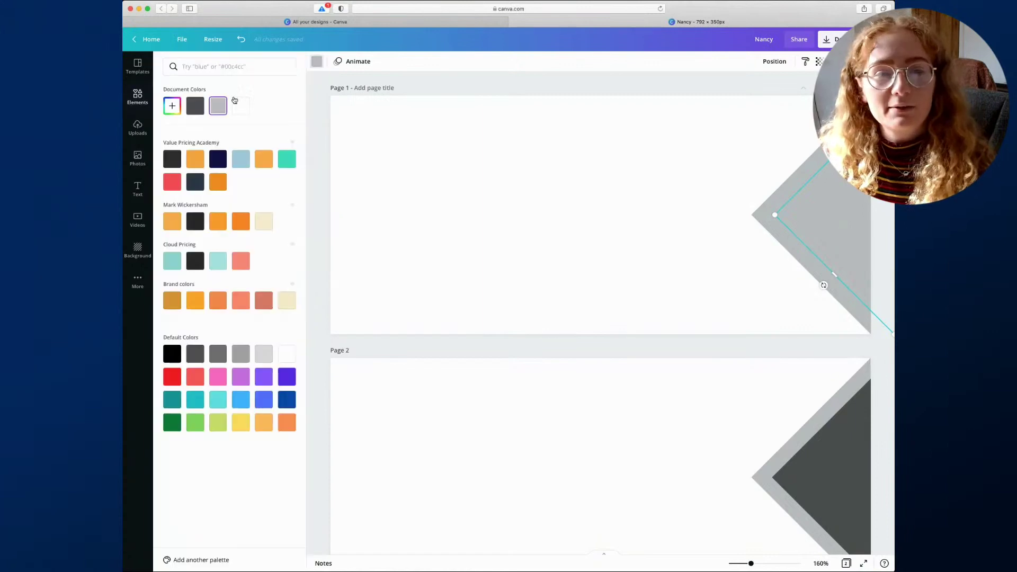
pyautogui.click(194, 108)
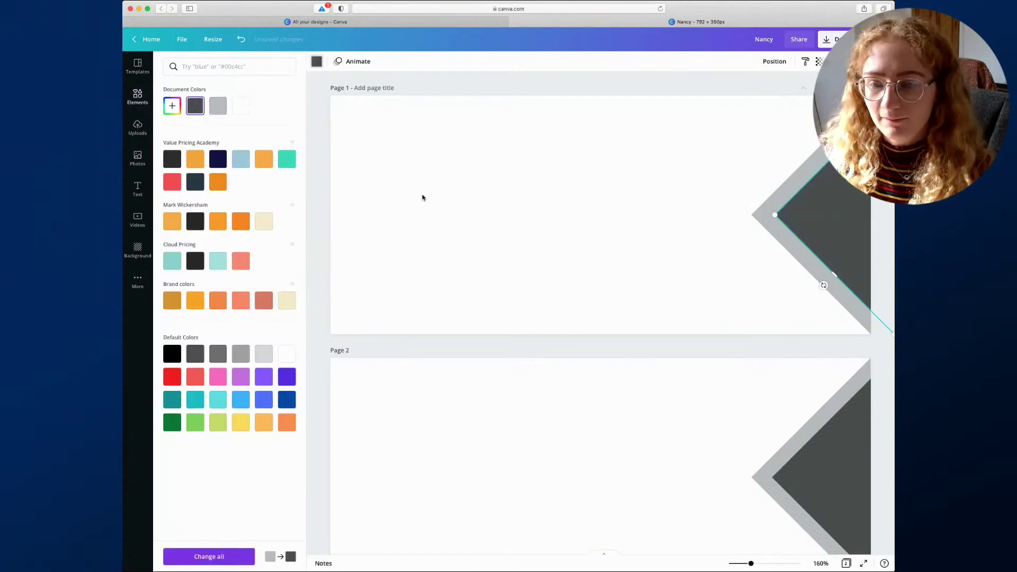
pyautogui.click(524, 200)
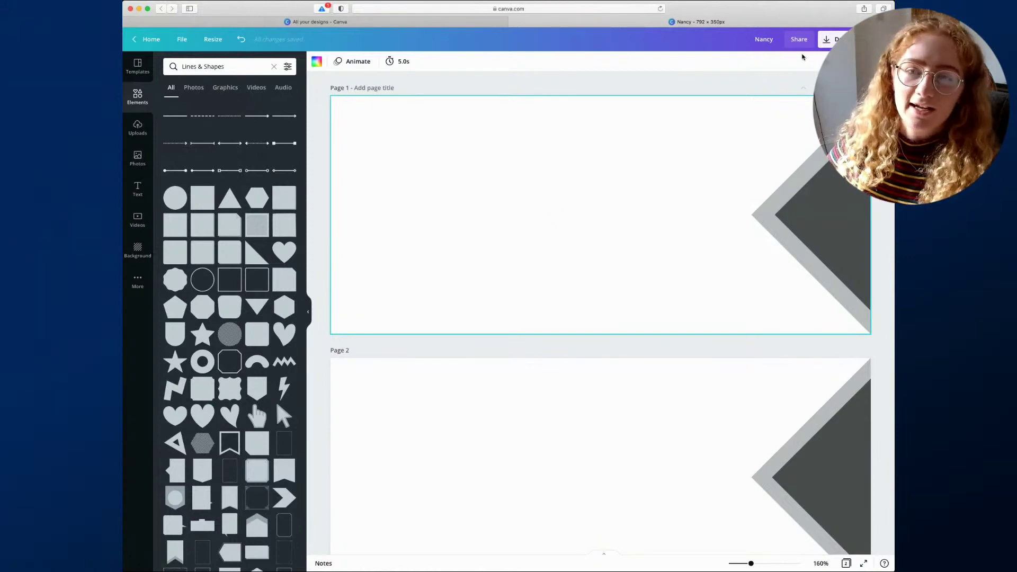
# Try the download settings with JPG as the file type and quality 78, and close them without downloading
pyautogui.click(834, 40)
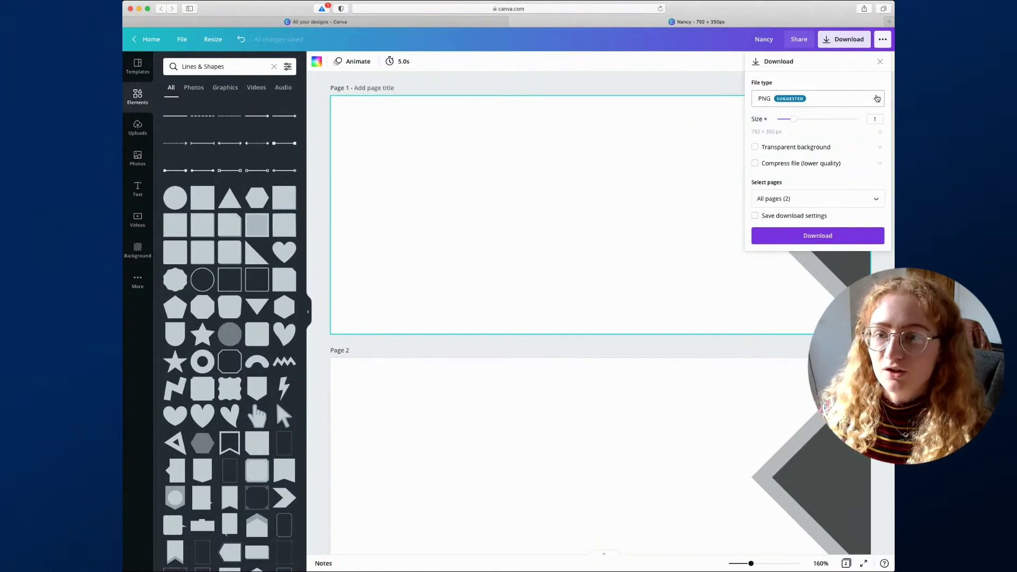
pyautogui.click(877, 101)
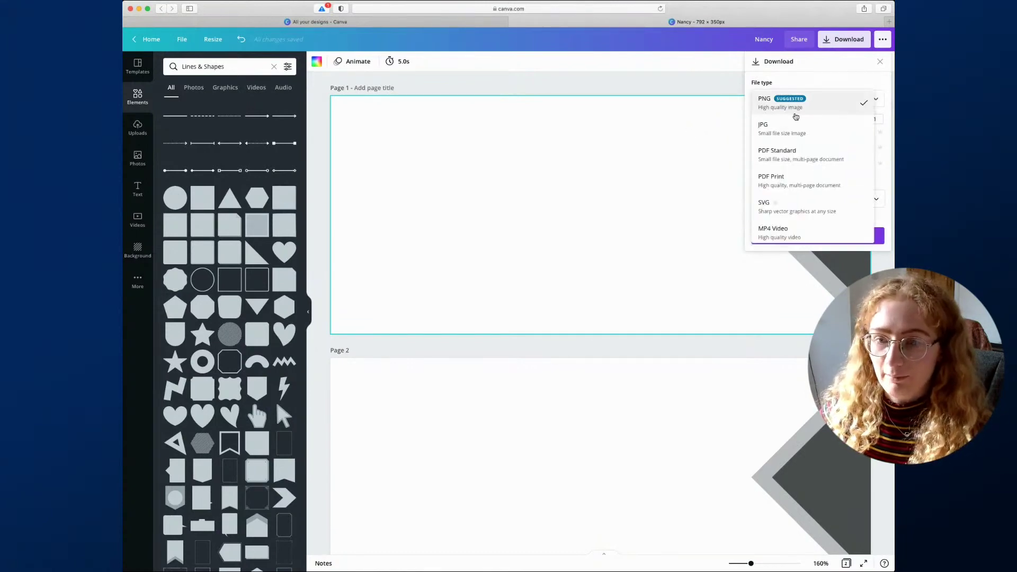
pyautogui.click(792, 134)
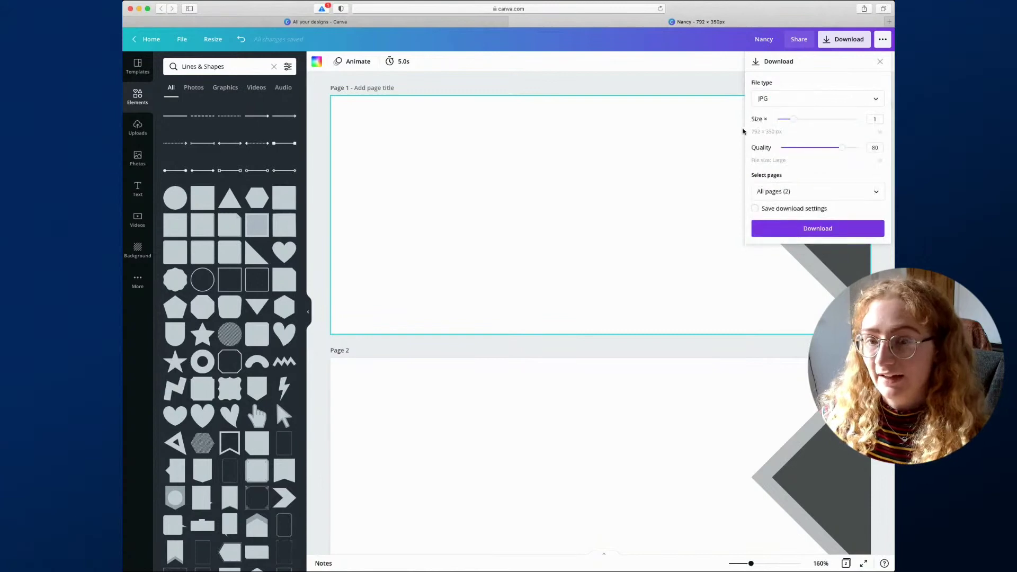
pyautogui.moveTo(846, 149)
pyautogui.mouseDown()
pyautogui.moveTo(829, 150)
pyautogui.moveTo(860, 149)
pyautogui.moveTo(841, 148)
pyautogui.mouseUp()
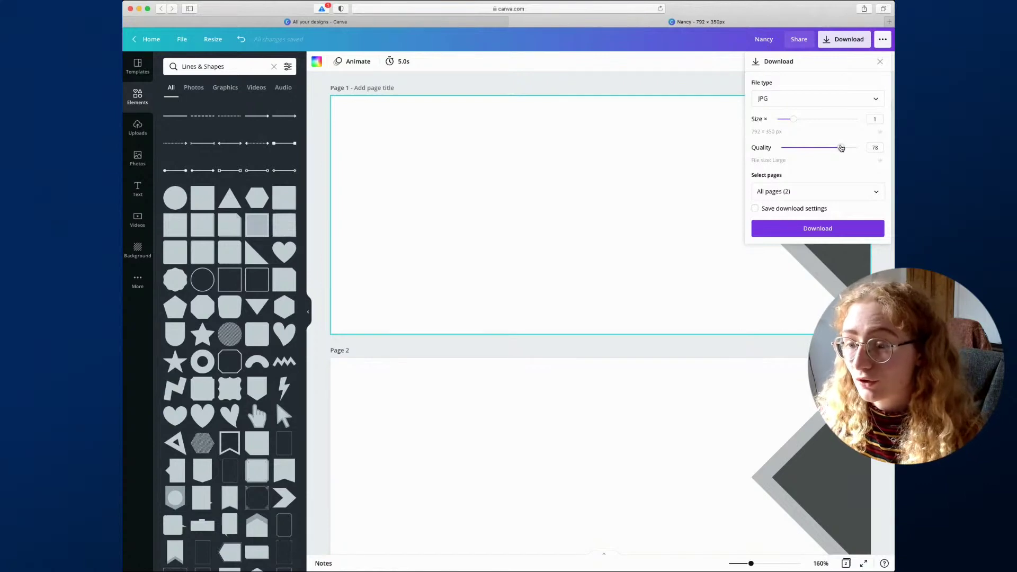
pyautogui.click(608, 169)
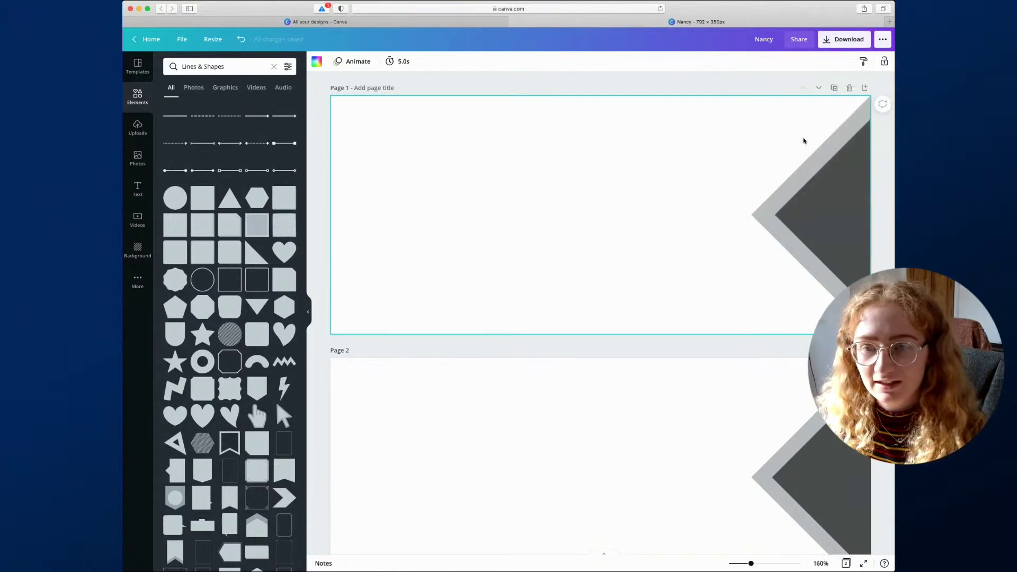